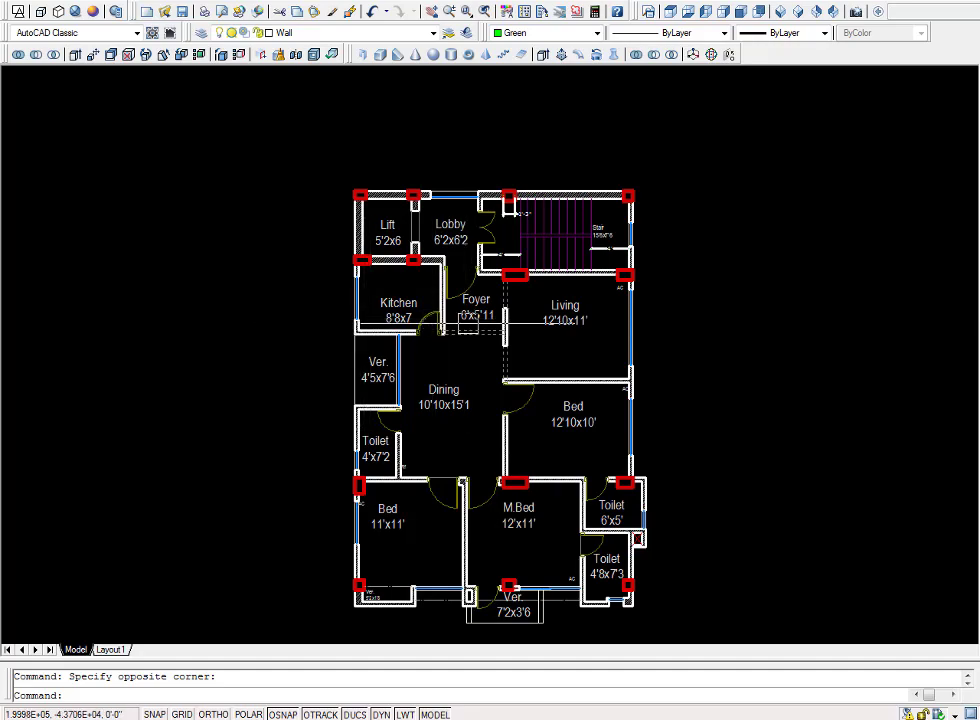
Pan and zoom around the apartment plan to inspect the Lobby, Foyer, Lift and upper rooms.
{"action": "scroll", "coordinate": [466, 376], "scroll_direction": "up", "scroll_amount": 2}
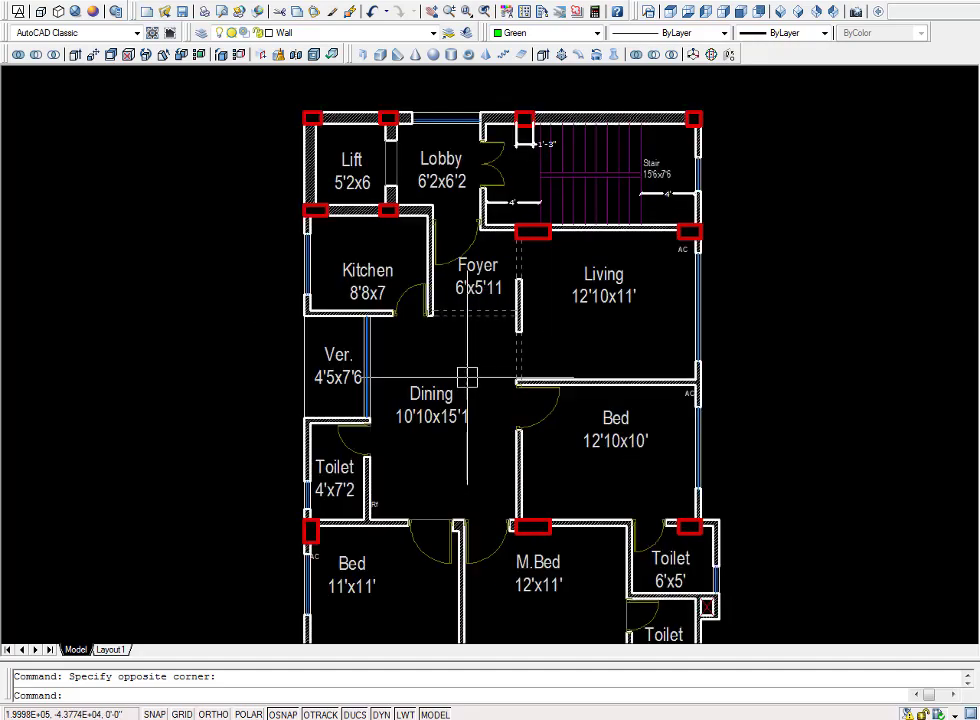
{"action": "middle_click_drag", "start_coordinate": [466, 376], "coordinate": [466, 464]}
{"action": "middle_click_drag", "start_coordinate": [451, 335], "coordinate": [448, 330]}
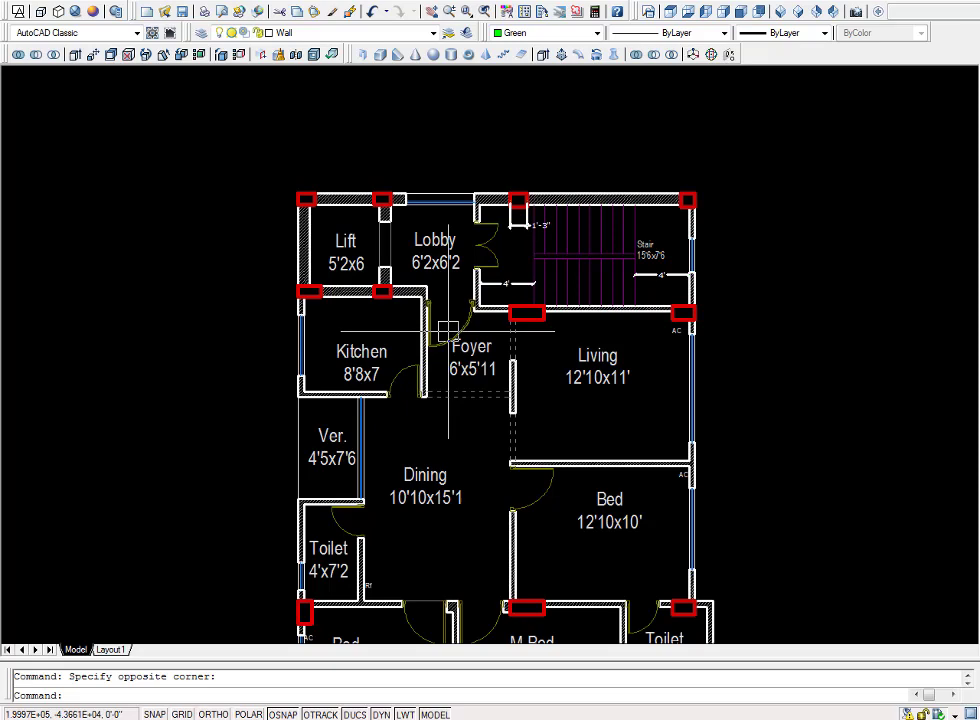
{"action": "scroll", "coordinate": [448, 332], "scroll_direction": "down", "scroll_amount": 2}
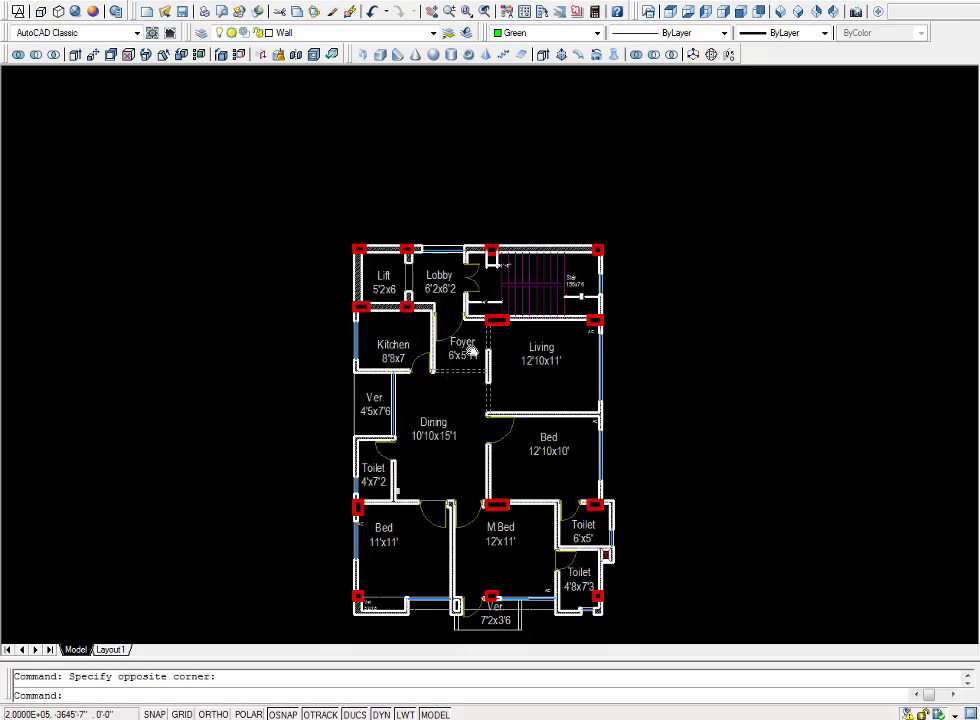
{"action": "mouse_move", "coordinate": [466, 373]}
{"action": "middle_mouse_down"}
{"action": "mouse_move", "coordinate": [470, 340]}
{"action": "mouse_move", "coordinate": [478, 386]}
{"action": "middle_mouse_up"}
{"action": "scroll", "coordinate": [470, 340], "scroll_direction": "up", "scroll_amount": 2}
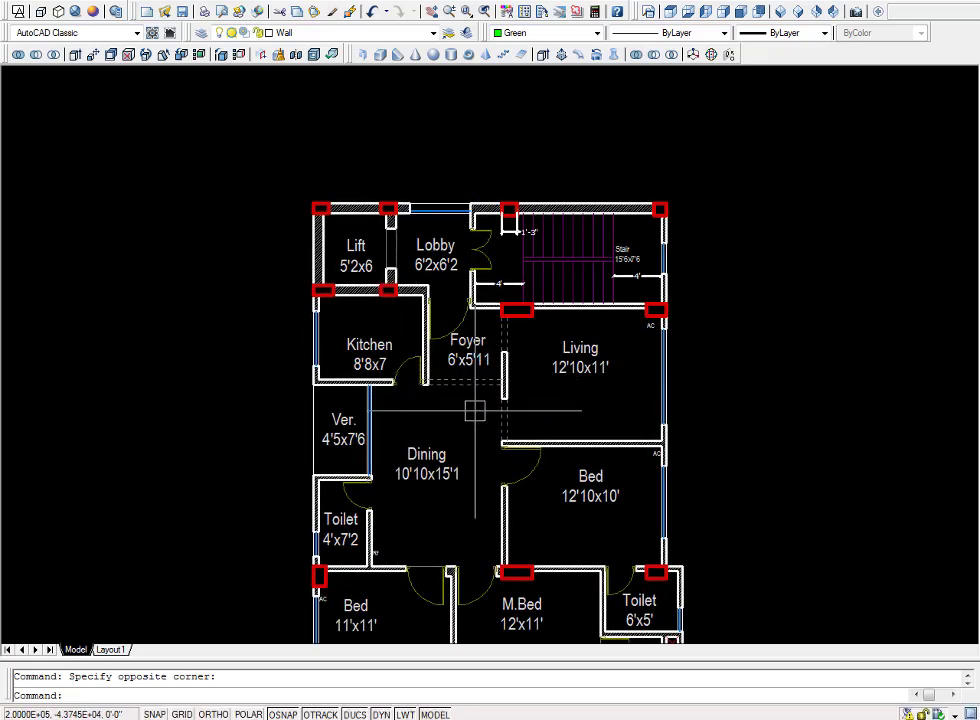
{"action": "scroll", "coordinate": [440, 290], "scroll_direction": "up", "scroll_amount": 2}
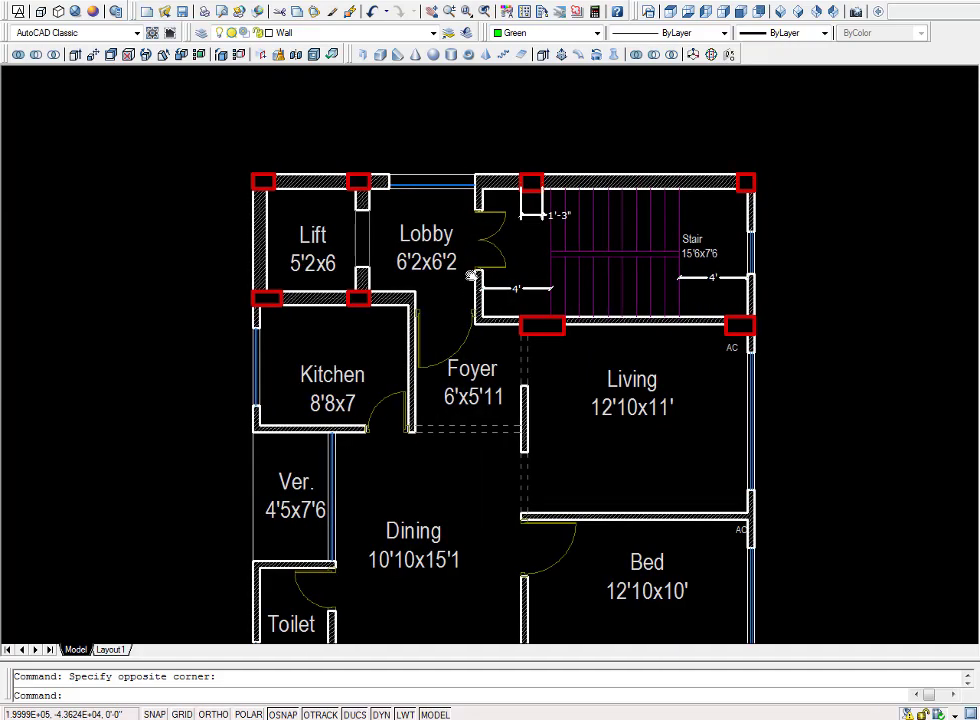
{"action": "middle_click_drag", "start_coordinate": [440, 290], "coordinate": [448, 270]}
{"action": "scroll", "coordinate": [464, 286], "scroll_direction": "down", "scroll_amount": 2}
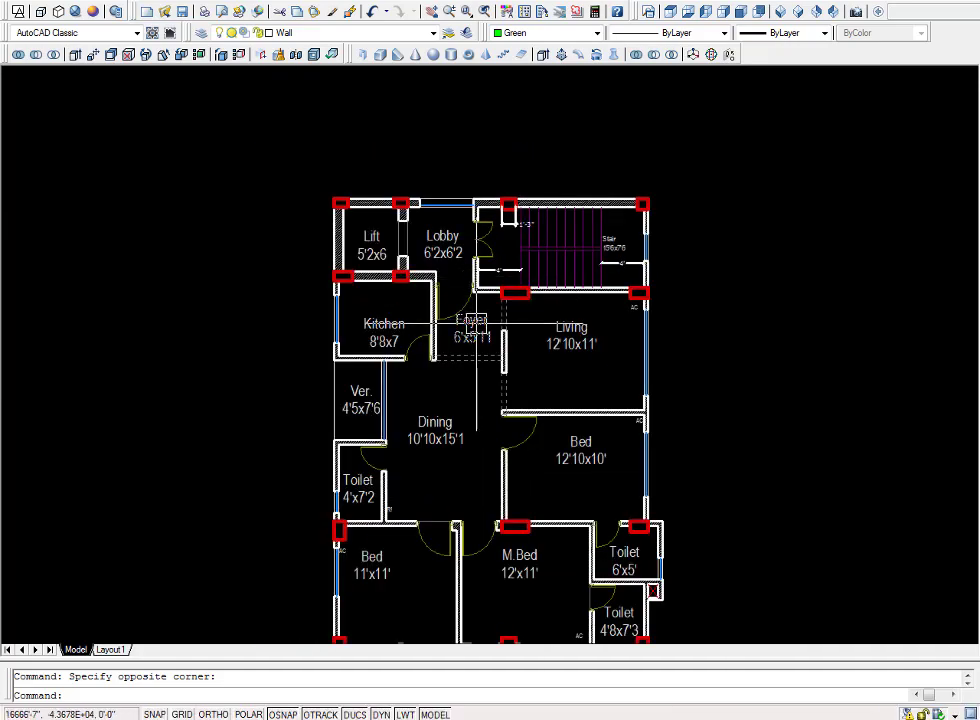
{"action": "scroll", "coordinate": [474, 323], "scroll_direction": "down", "scroll_amount": 2}
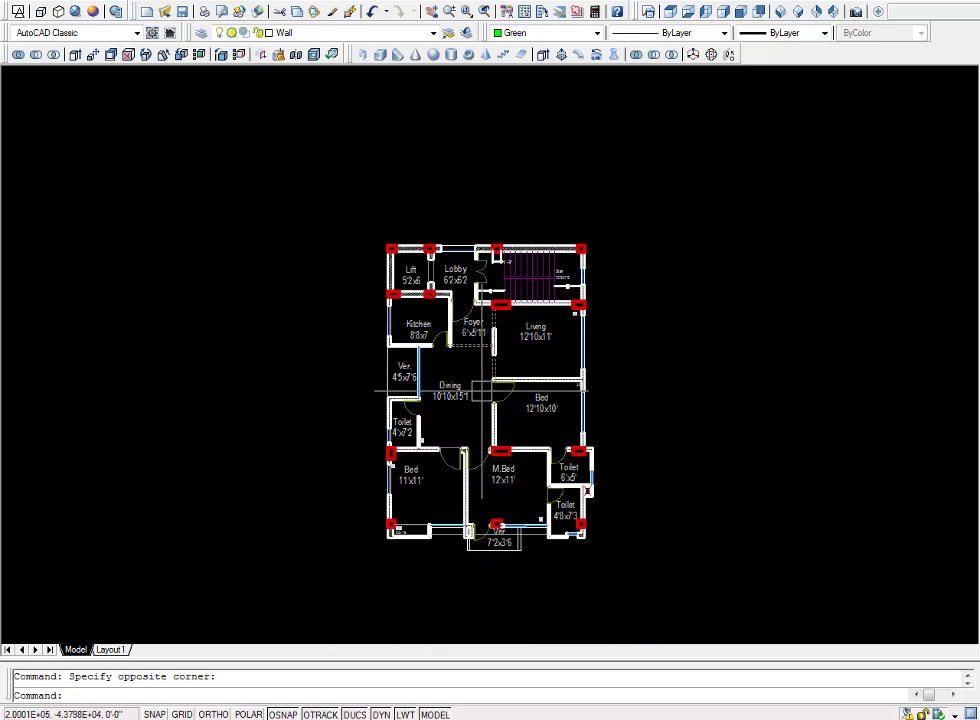
{"action": "scroll", "coordinate": [481, 391], "scroll_direction": "up", "scroll_amount": 2}
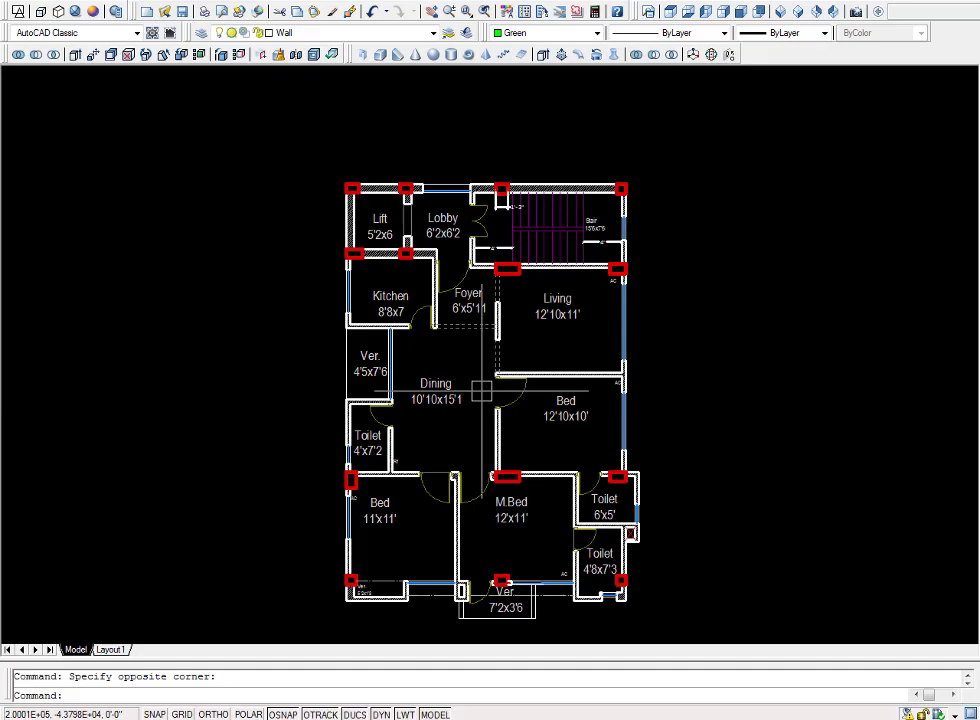
{"action": "mouse_move", "coordinate": [470, 348]}
{"action": "middle_mouse_down"}
{"action": "mouse_move", "coordinate": [494, 409]}
{"action": "mouse_move", "coordinate": [482, 374]}
{"action": "middle_mouse_up"}
{"action": "scroll", "coordinate": [494, 407], "scroll_direction": "up", "scroll_amount": 1}
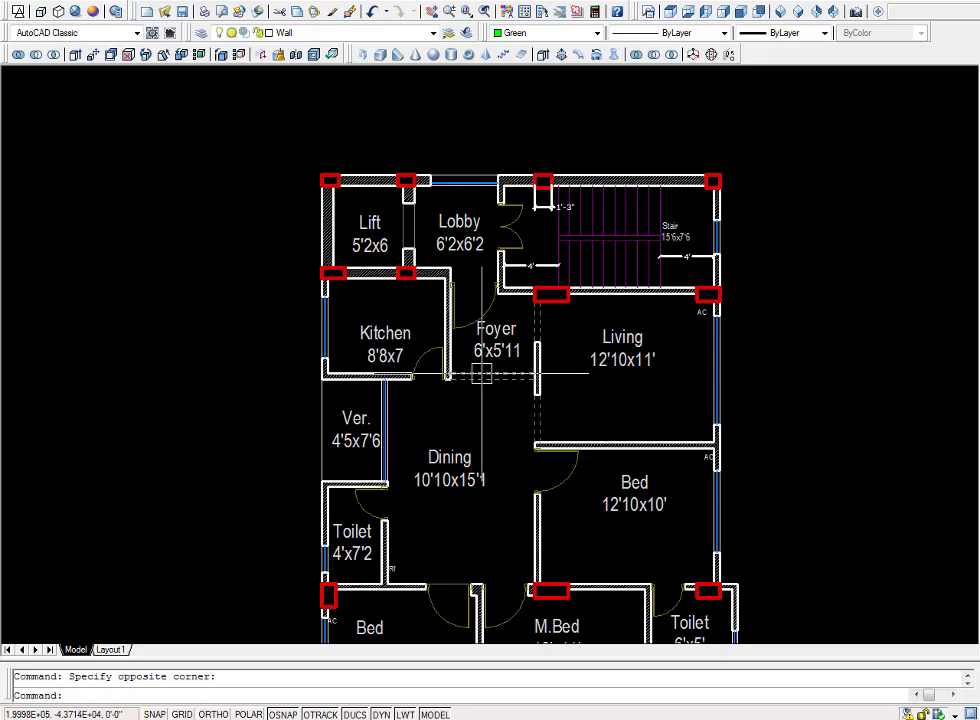
{"action": "scroll", "coordinate": [466, 378], "scroll_direction": "down", "scroll_amount": 2}
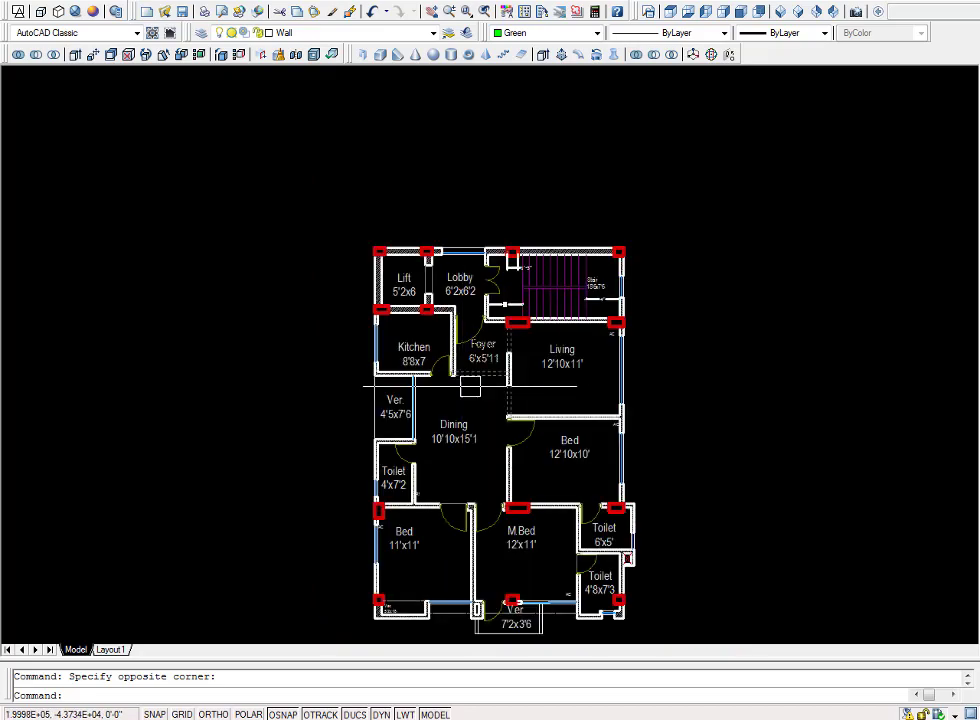
{"action": "middle_click_drag", "start_coordinate": [466, 385], "coordinate": [490, 367]}
{"action": "scroll", "coordinate": [483, 360], "scroll_direction": "up", "scroll_amount": 1}
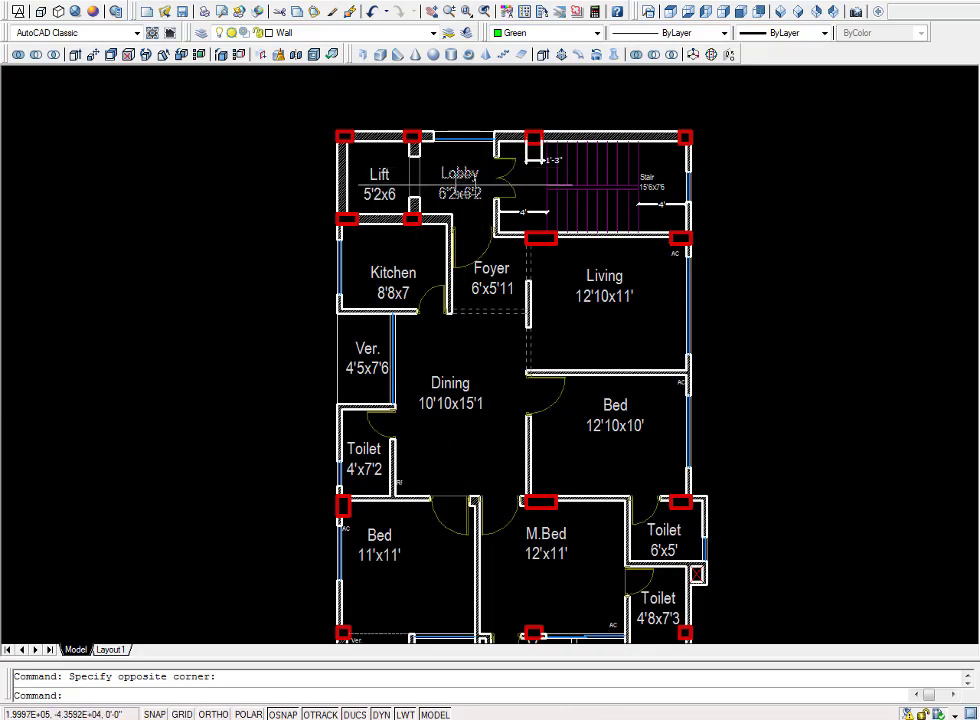
{"action": "middle_click_drag", "start_coordinate": [465, 187], "coordinate": [464, 210]}
{"action": "scroll", "coordinate": [462, 205], "scroll_direction": "up", "scroll_amount": 1}
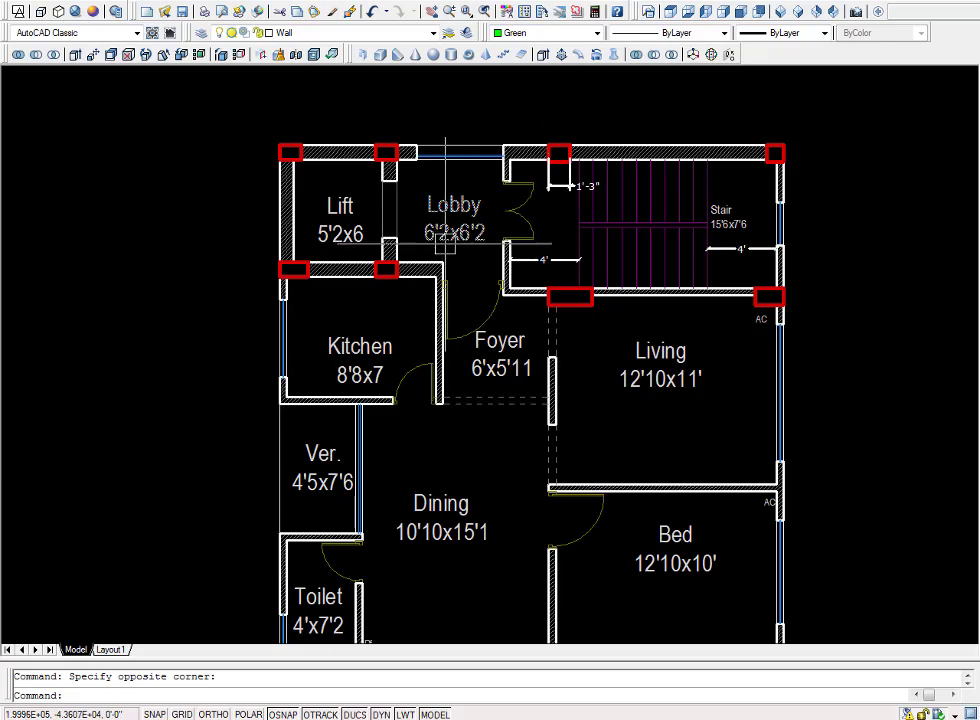
{"action": "middle_click_drag", "start_coordinate": [478, 310], "coordinate": [482, 260]}
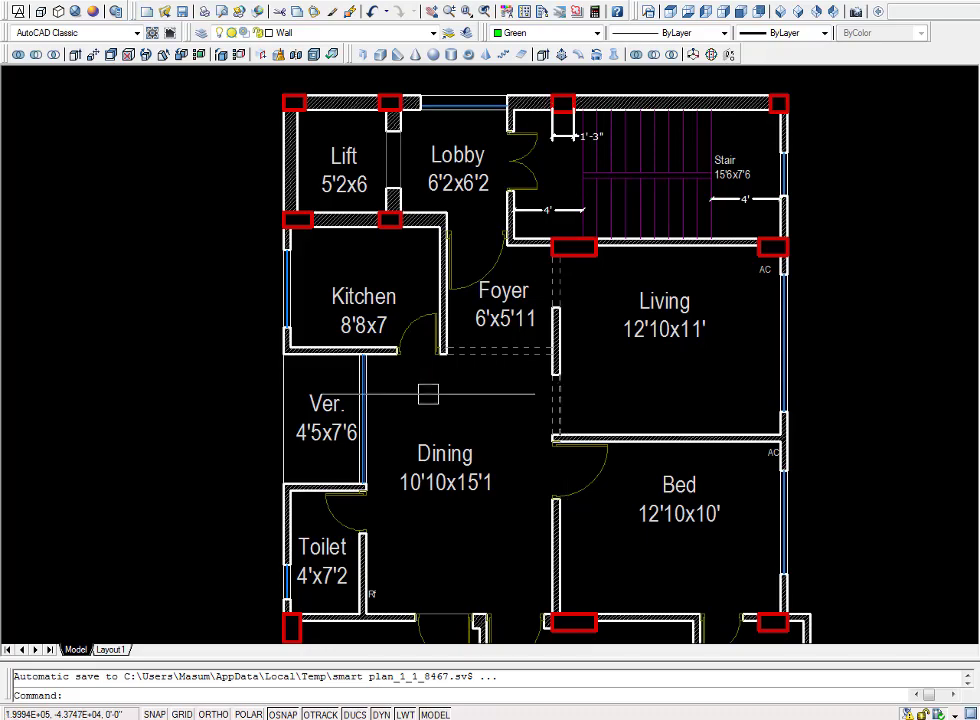
{"action": "middle_click_drag", "start_coordinate": [428, 394], "coordinate": [446, 348]}
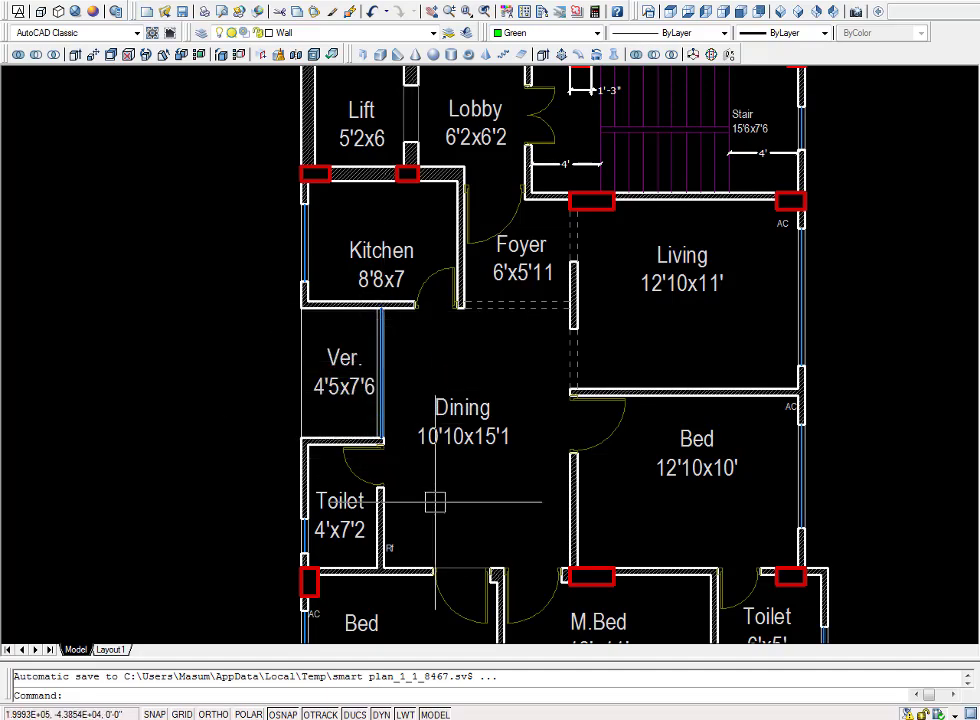
{"action": "middle_click_drag", "start_coordinate": [437, 503], "coordinate": [431, 438]}
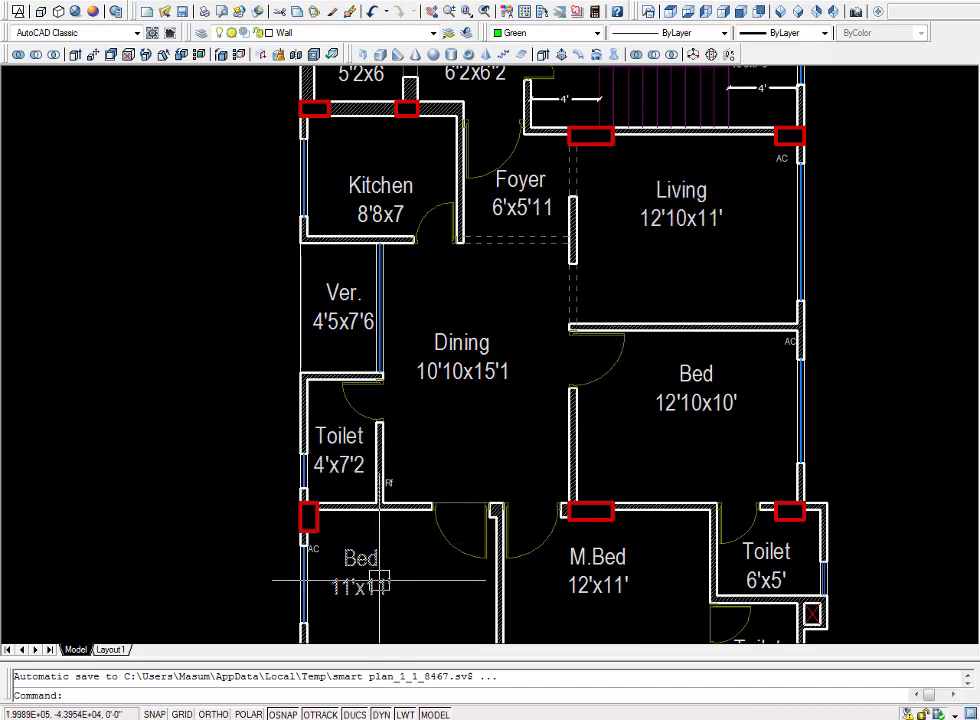
{"action": "middle_click_drag", "start_coordinate": [409, 437], "coordinate": [437, 339]}
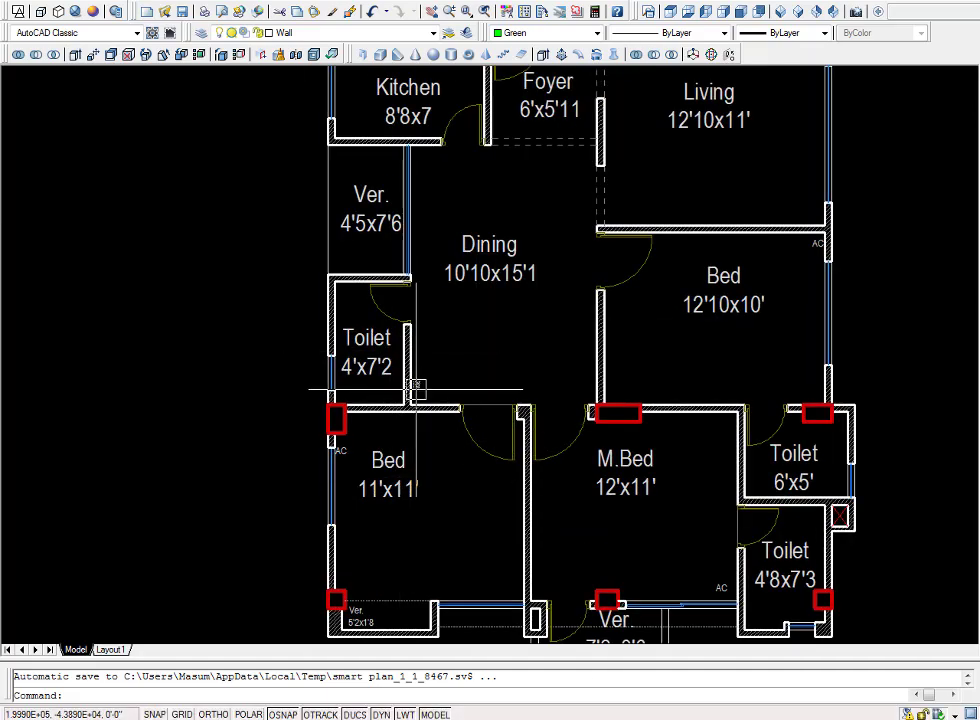
{"action": "scroll", "coordinate": [416, 390], "scroll_direction": "down", "scroll_amount": 2}
{"action": "mouse_move", "coordinate": [448, 409]}
{"action": "middle_mouse_down"}
{"action": "mouse_move", "coordinate": [431, 447]}
{"action": "mouse_move", "coordinate": [453, 372]}
{"action": "middle_mouse_up"}
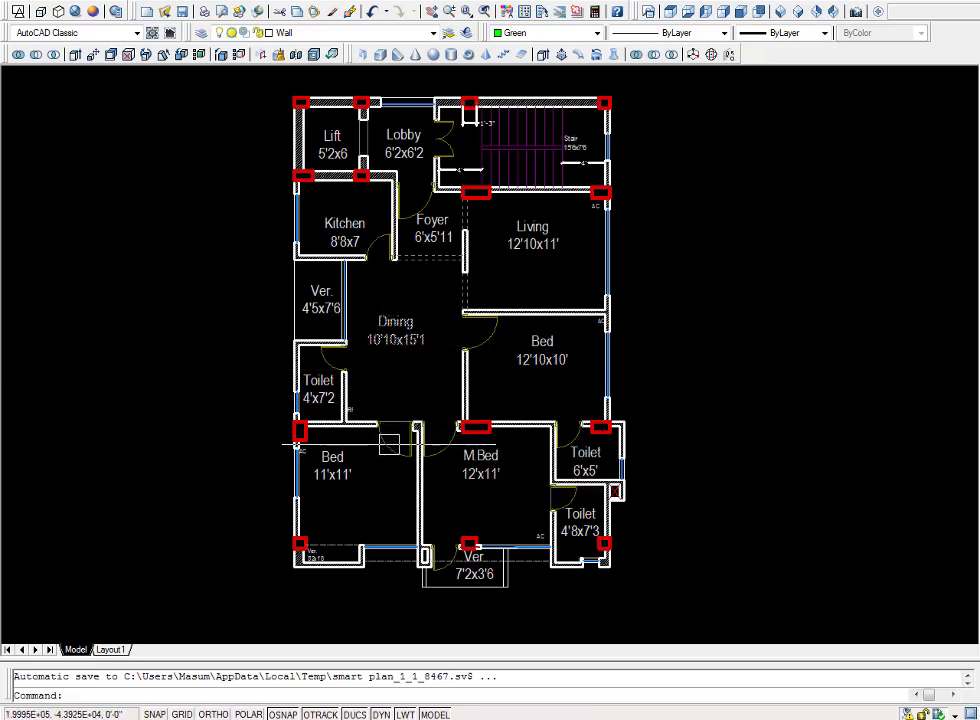
{"action": "scroll", "coordinate": [386, 331], "scroll_direction": "up", "scroll_amount": 3}
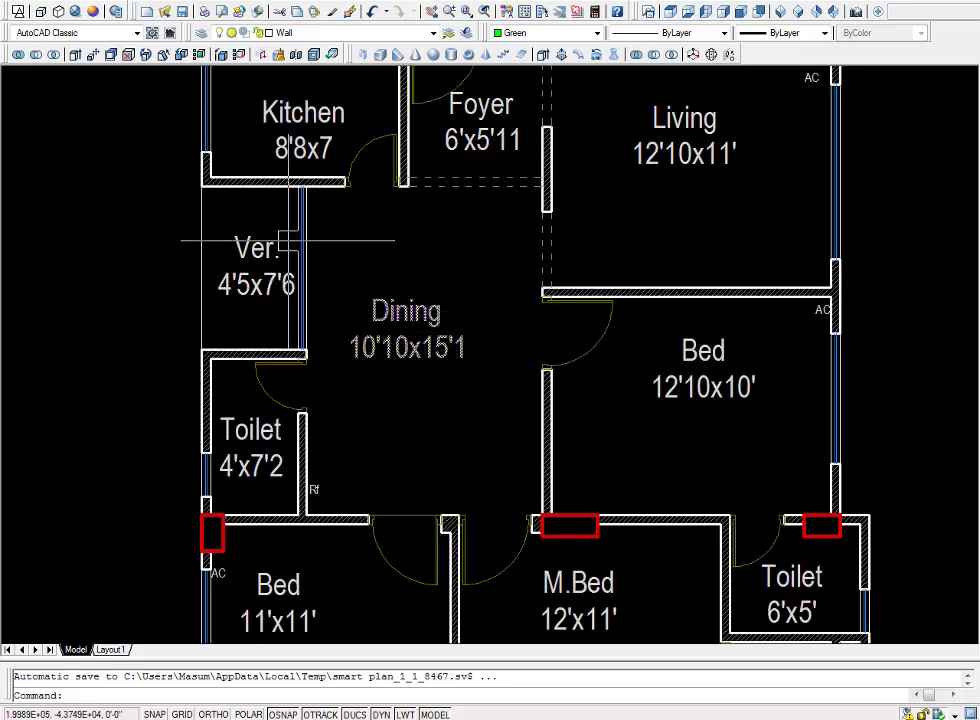
{"action": "scroll", "coordinate": [268, 268], "scroll_direction": "down", "scroll_amount": 2}
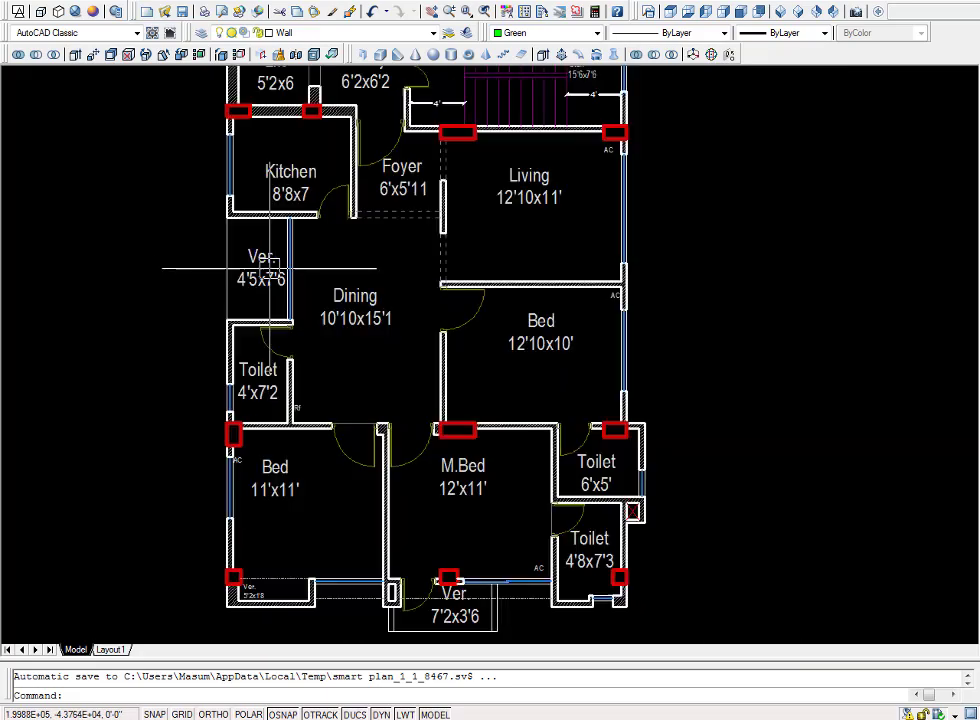
{"action": "middle_click_drag", "start_coordinate": [230, 435], "coordinate": [273, 354]}
{"action": "scroll", "coordinate": [300, 405], "scroll_direction": "up", "scroll_amount": 2}
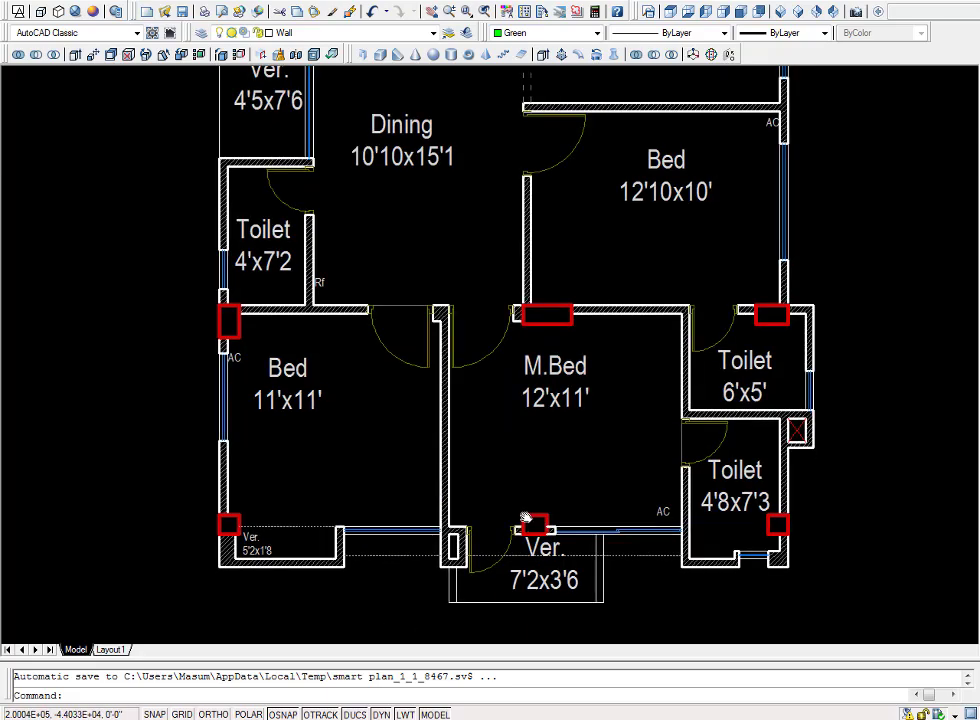
Pan down to the lower bedrooms, toilets and verandah, then frame the whole plan.
{"action": "middle_click_drag", "start_coordinate": [591, 505], "coordinate": [546, 495]}
{"action": "middle_click_drag", "start_coordinate": [415, 440], "coordinate": [415, 415]}
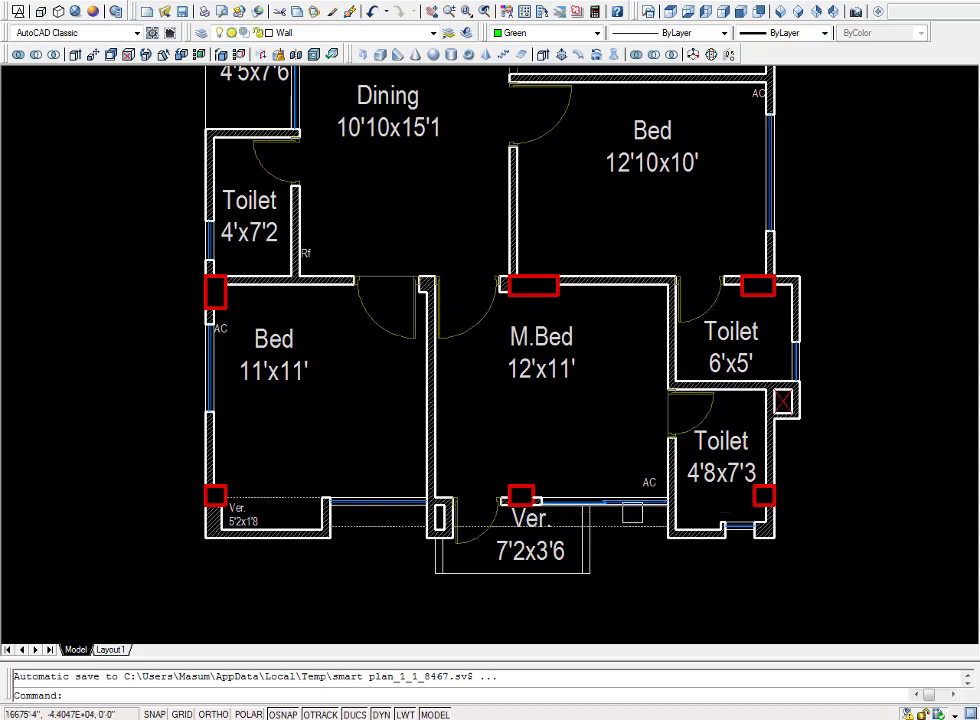
{"action": "scroll", "coordinate": [589, 517], "scroll_direction": "up", "scroll_amount": 3}
{"action": "scroll", "coordinate": [591, 516], "scroll_direction": "down", "scroll_amount": 2}
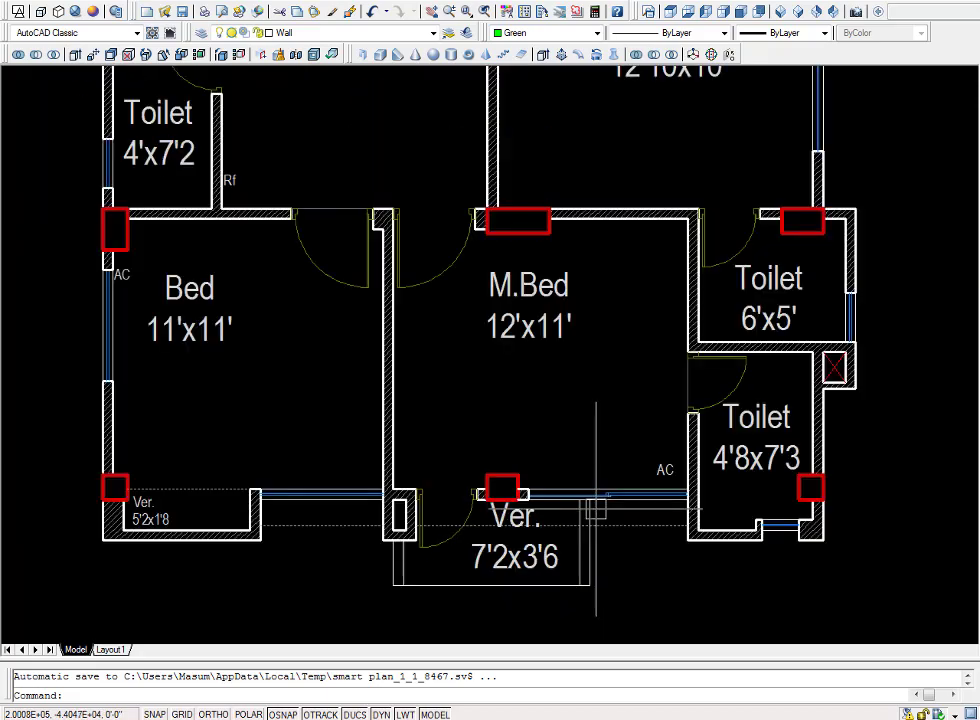
{"action": "scroll", "coordinate": [595, 507], "scroll_direction": "down", "scroll_amount": 2}
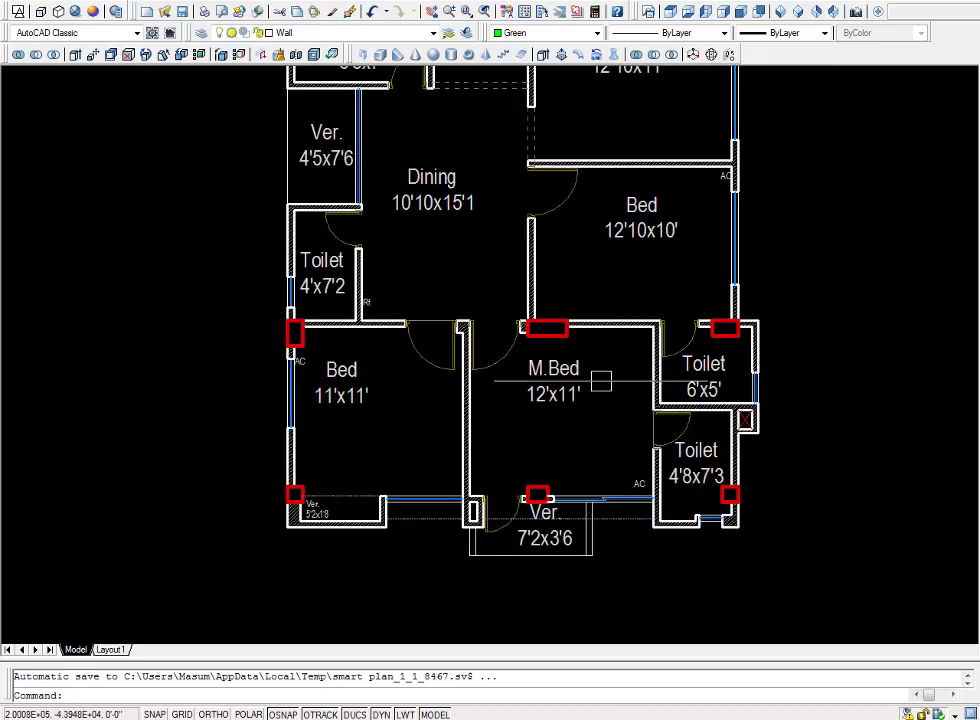
{"action": "middle_click_drag", "start_coordinate": [590, 398], "coordinate": [557, 492]}
{"action": "scroll", "coordinate": [593, 400], "scroll_direction": "down", "scroll_amount": 2}
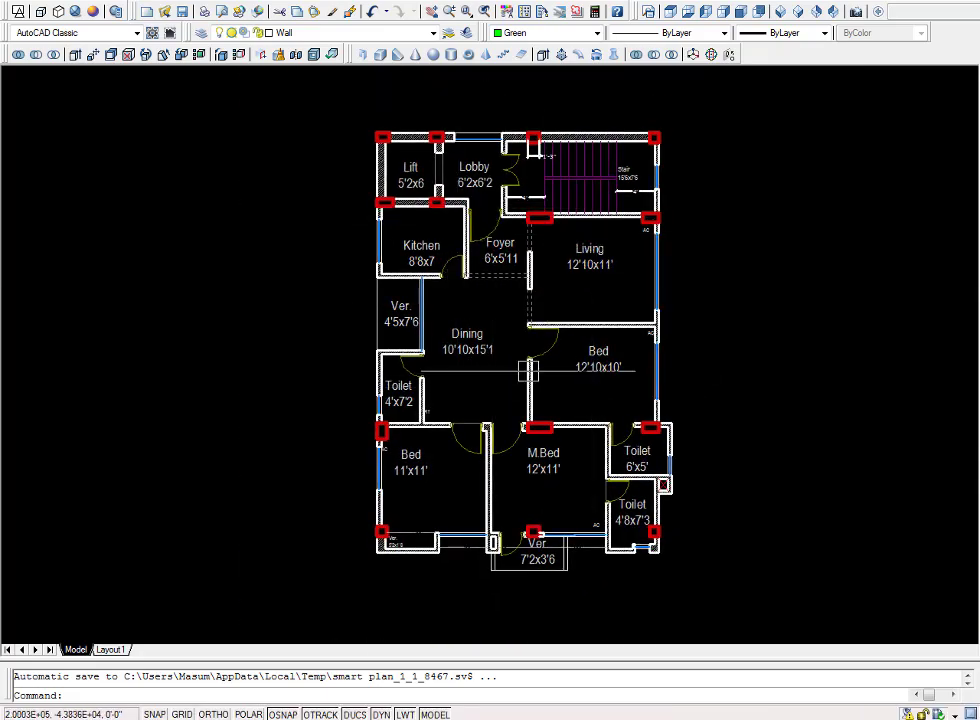
{"action": "scroll", "coordinate": [540, 370], "scroll_direction": "up", "scroll_amount": 1}
{"action": "middle_click_drag", "start_coordinate": [540, 367], "coordinate": [515, 403]}
{"action": "scroll", "coordinate": [512, 400], "scroll_direction": "down", "scroll_amount": 2}
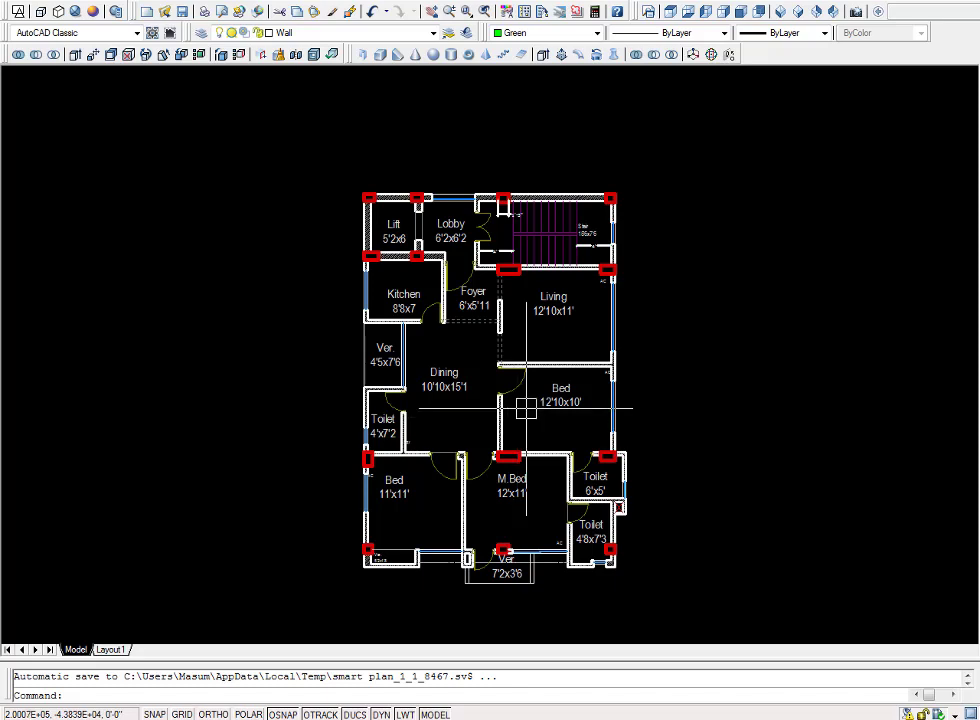
{"action": "scroll", "coordinate": [480, 383], "scroll_direction": "up", "scroll_amount": 2}
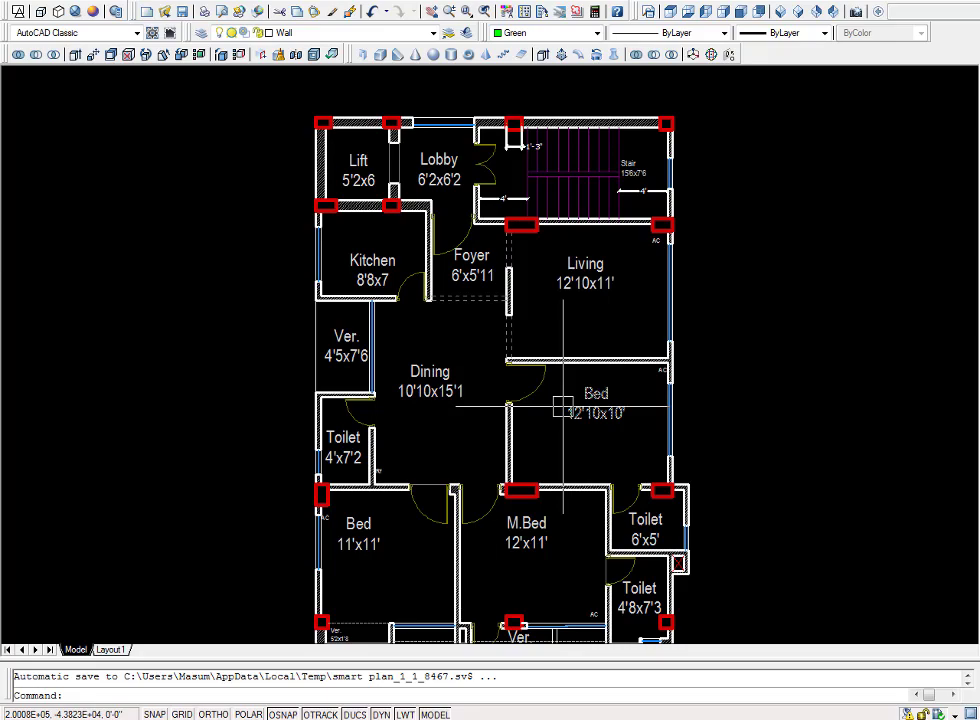
{"action": "scroll", "coordinate": [563, 407], "scroll_direction": "down", "scroll_amount": 3}
{"action": "middle_click_drag", "start_coordinate": [565, 400], "coordinate": [528, 366]}
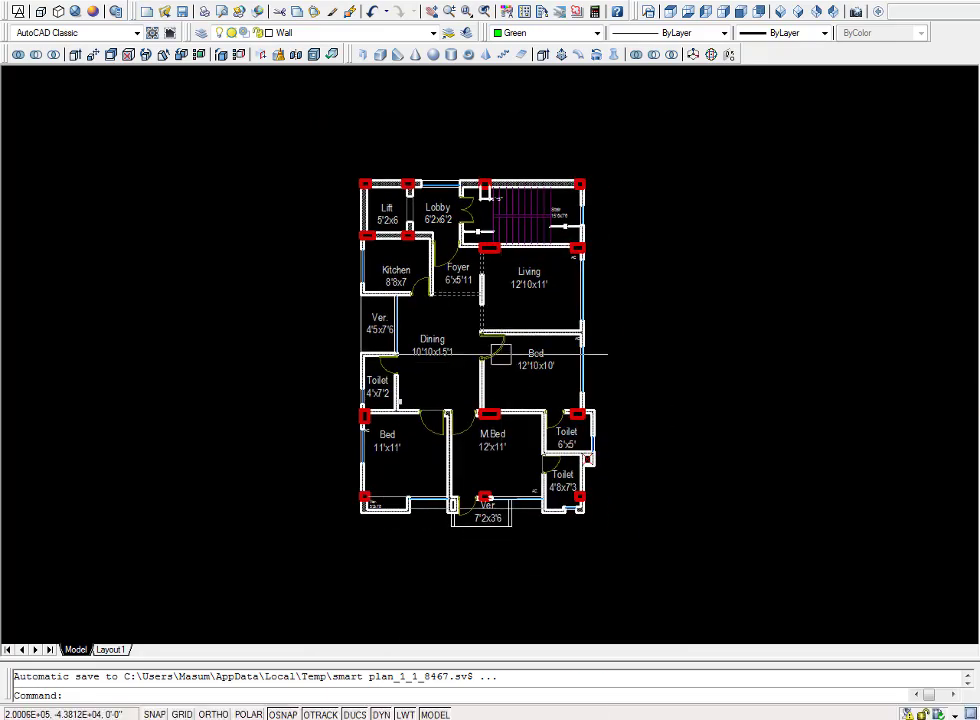
{"action": "scroll", "coordinate": [497, 353], "scroll_direction": "up", "scroll_amount": 2}
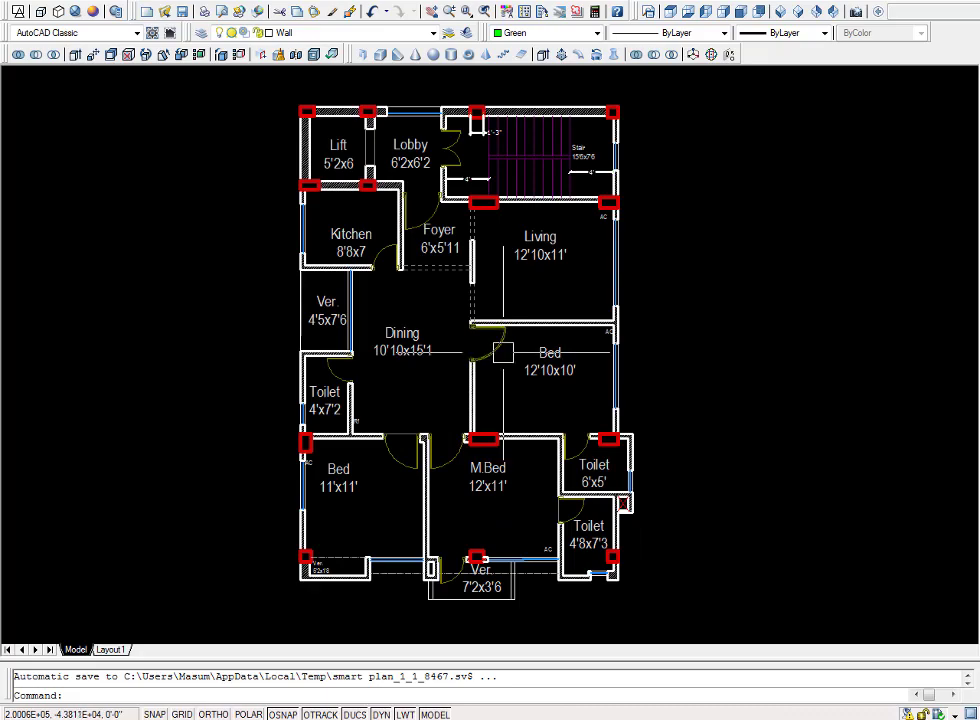
{"action": "middle_click_drag", "start_coordinate": [489, 374], "coordinate": [467, 404]}
{"action": "middle_click_drag", "start_coordinate": [432, 367], "coordinate": [432, 355]}
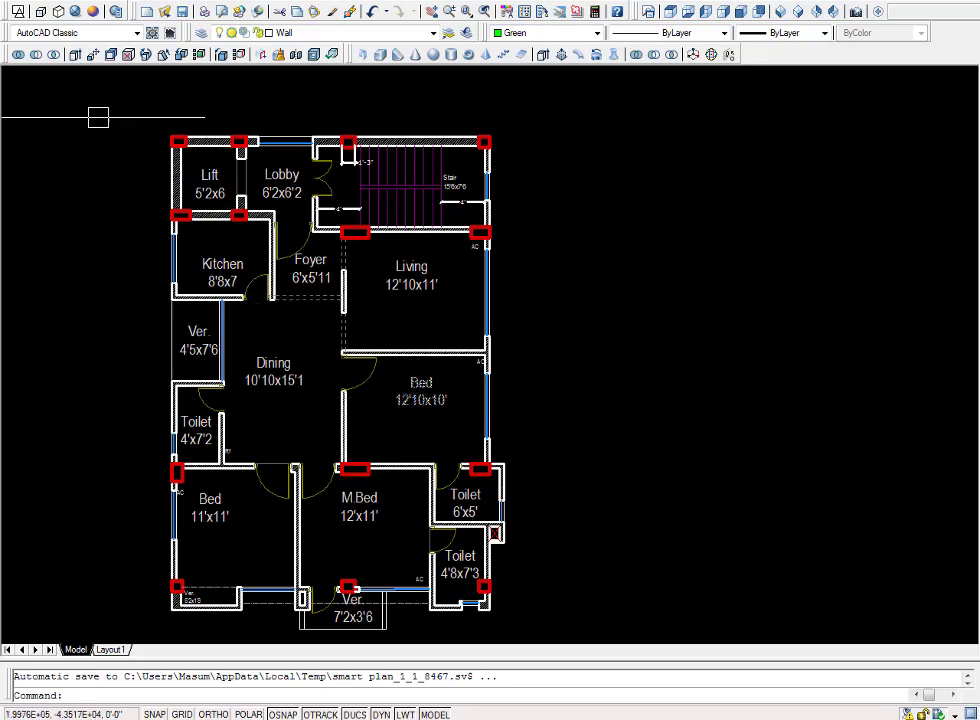
Split the drawing area into two vertical side-by-side viewports.
{"action": "left_click", "coordinate": [98, 4]}
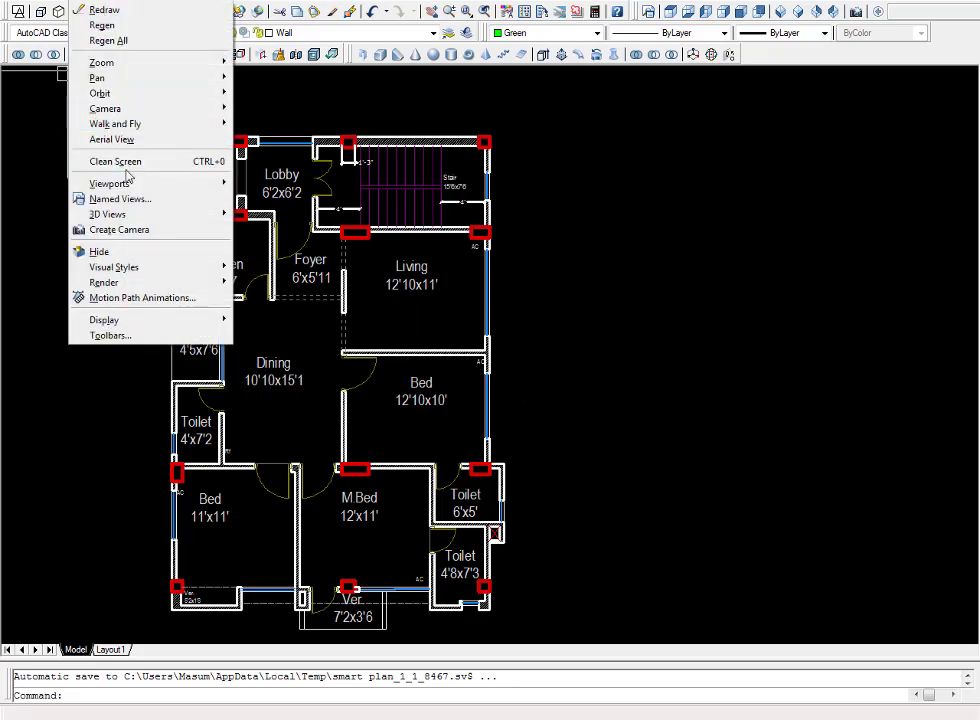
{"action": "mouse_move", "coordinate": [110, 183]}
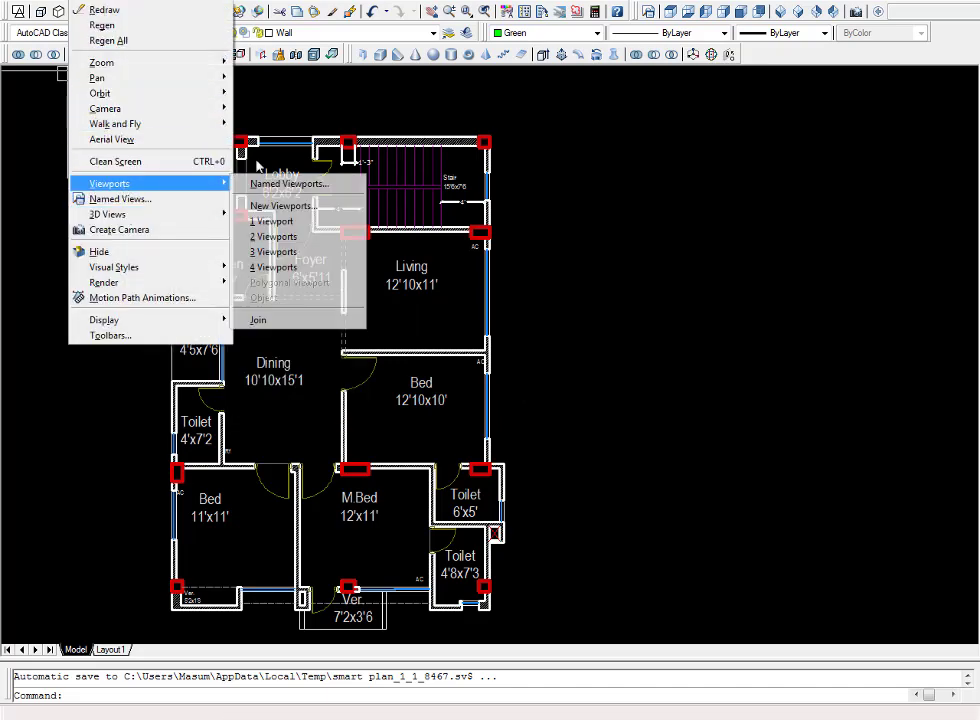
{"action": "left_click", "coordinate": [273, 236]}
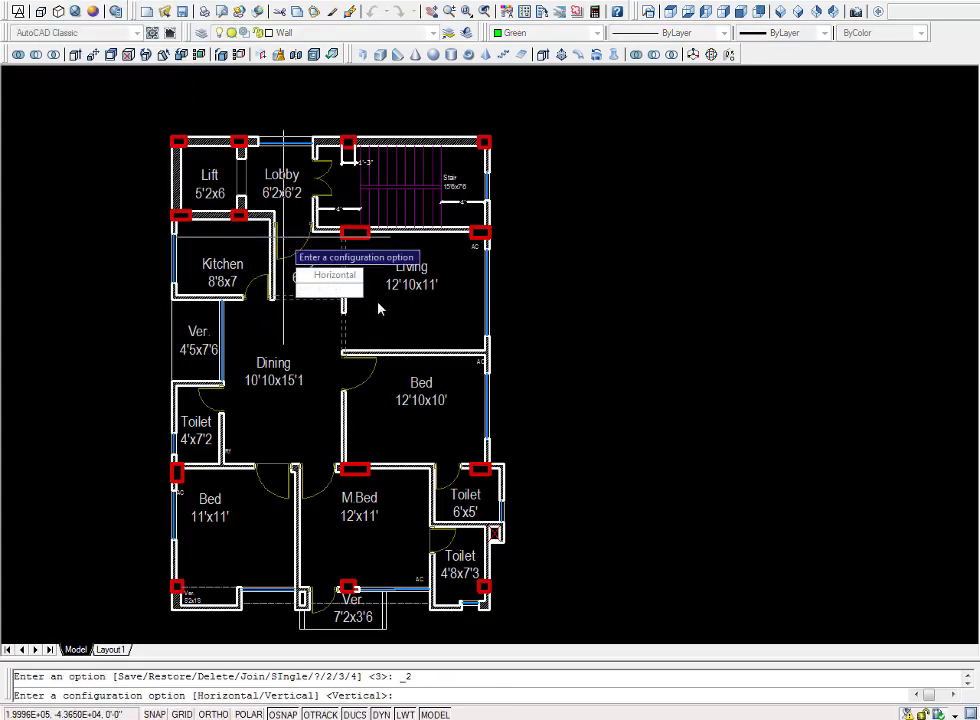
{"action": "left_click", "coordinate": [345, 292]}
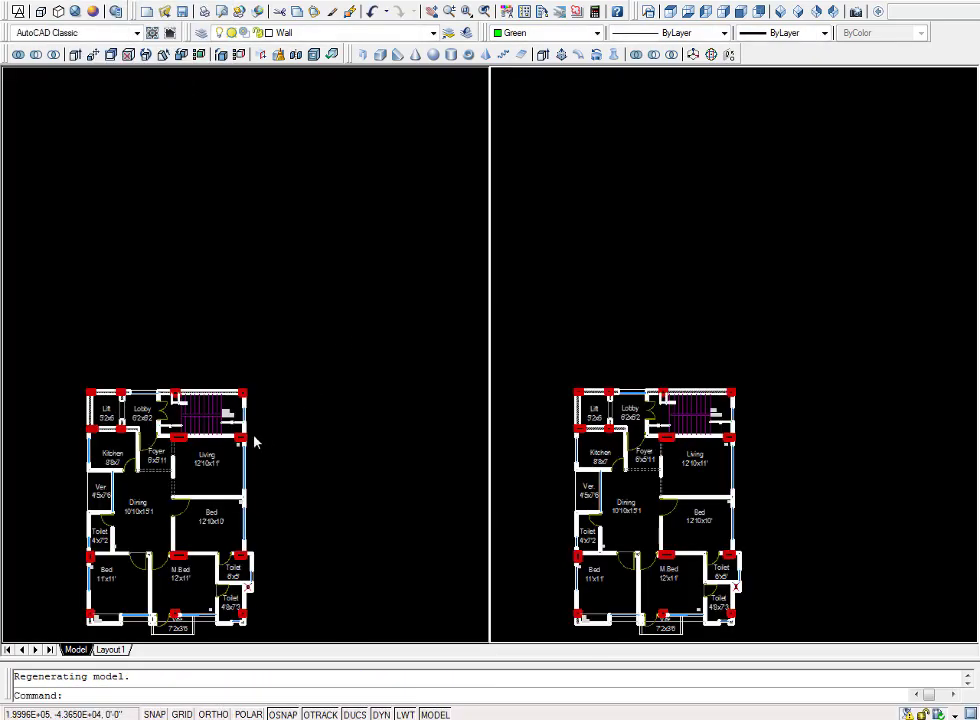
Zoom and pan the left viewport so the apartment plan fills it.
{"action": "scroll", "coordinate": [302, 411], "scroll_direction": "down", "scroll_amount": 4}
{"action": "mouse_move", "coordinate": [302, 411]}
{"action": "middle_mouse_down"}
{"action": "mouse_move", "coordinate": [374, 260]}
{"action": "mouse_move", "coordinate": [375, 296]}
{"action": "middle_mouse_up"}
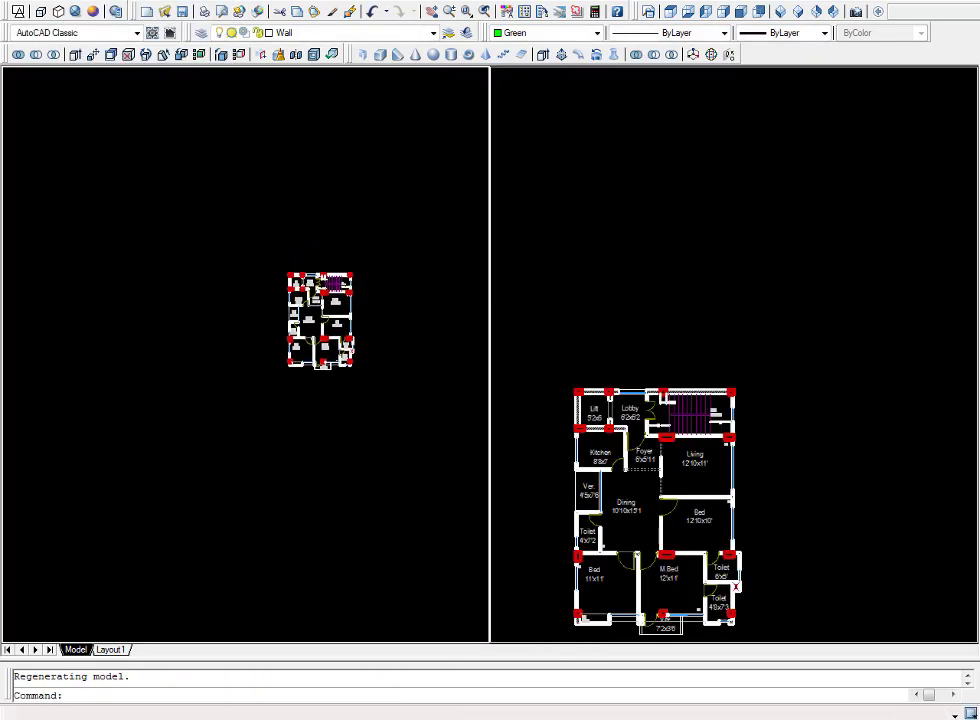
{"action": "scroll", "coordinate": [334, 316], "scroll_direction": "up", "scroll_amount": 6}
{"action": "scroll", "coordinate": [341, 243], "scroll_direction": "up", "scroll_amount": 2}
{"action": "mouse_move", "coordinate": [336, 351]}
{"action": "middle_mouse_down"}
{"action": "mouse_move", "coordinate": [362, 396]}
{"action": "mouse_move", "coordinate": [365, 387]}
{"action": "middle_mouse_up"}
{"action": "scroll", "coordinate": [365, 387], "scroll_direction": "down", "scroll_amount": 2}
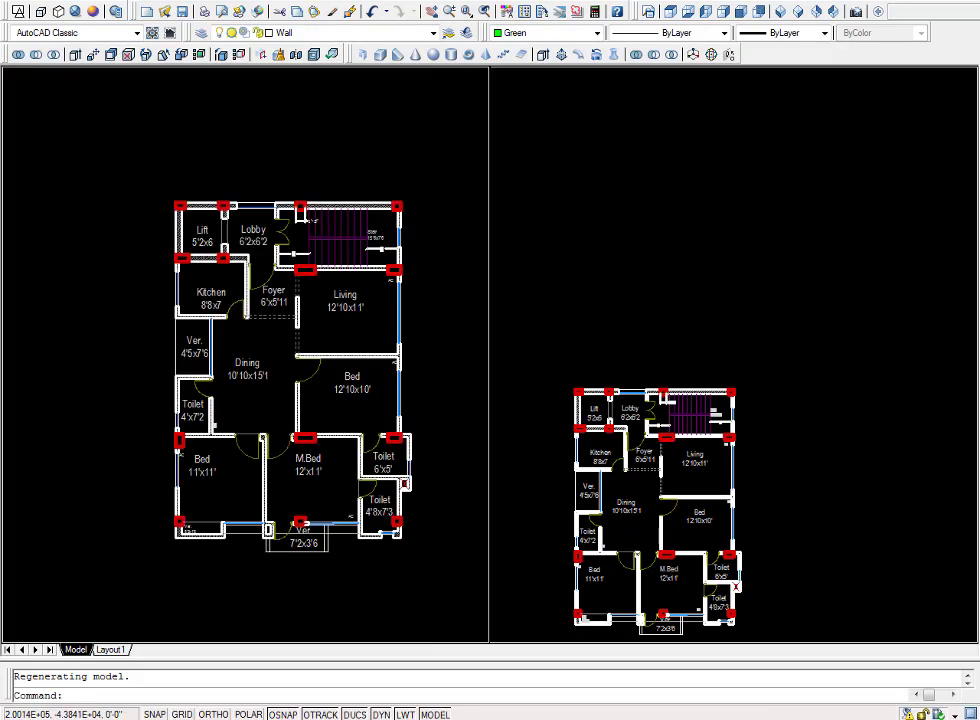
{"action": "scroll", "coordinate": [380, 420], "scroll_direction": "up", "scroll_amount": 2}
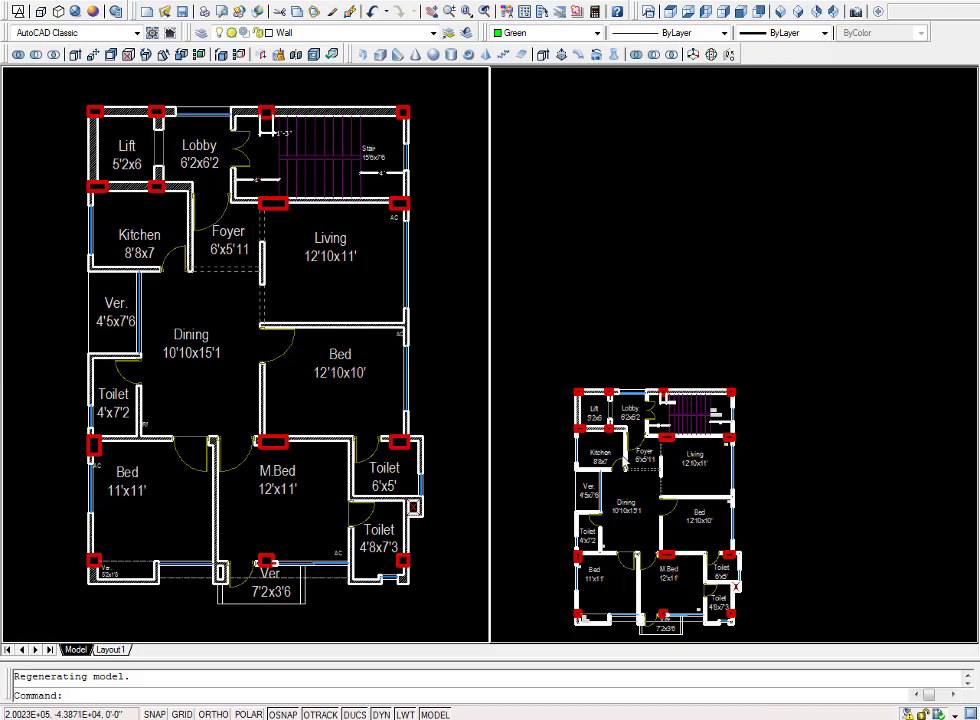
{"action": "scroll", "coordinate": [600, 460], "scroll_direction": "down", "scroll_amount": 1}
Push the plan out of the right viewport to leave it empty.
{"action": "middle_click_drag", "start_coordinate": [624, 440], "coordinate": [675, 150]}
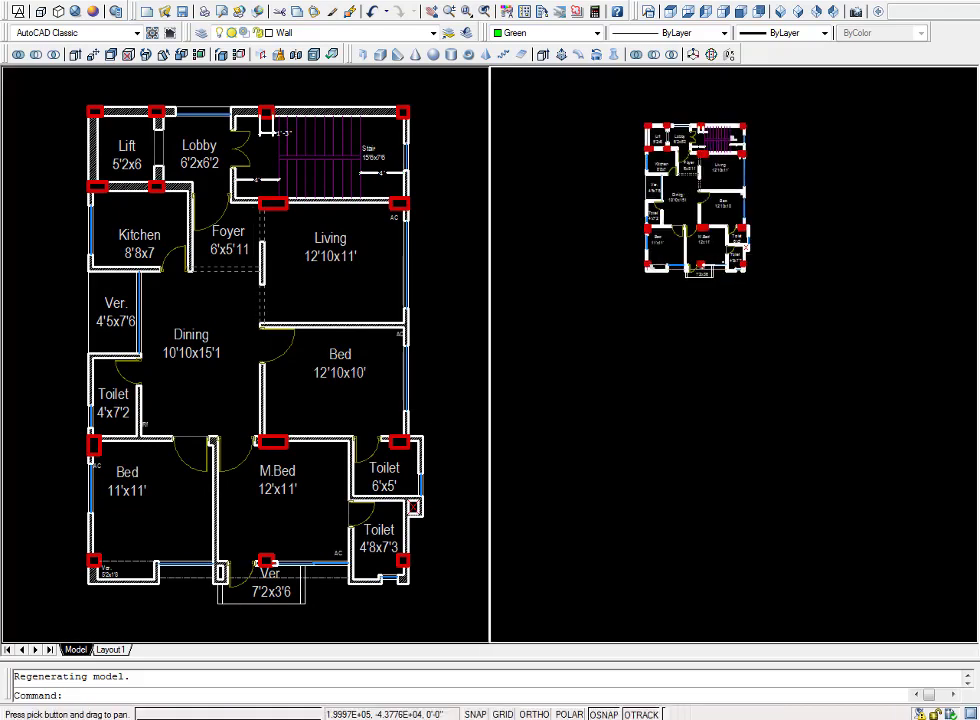
{"action": "middle_click_drag", "start_coordinate": [647, 241], "coordinate": [853, 153]}
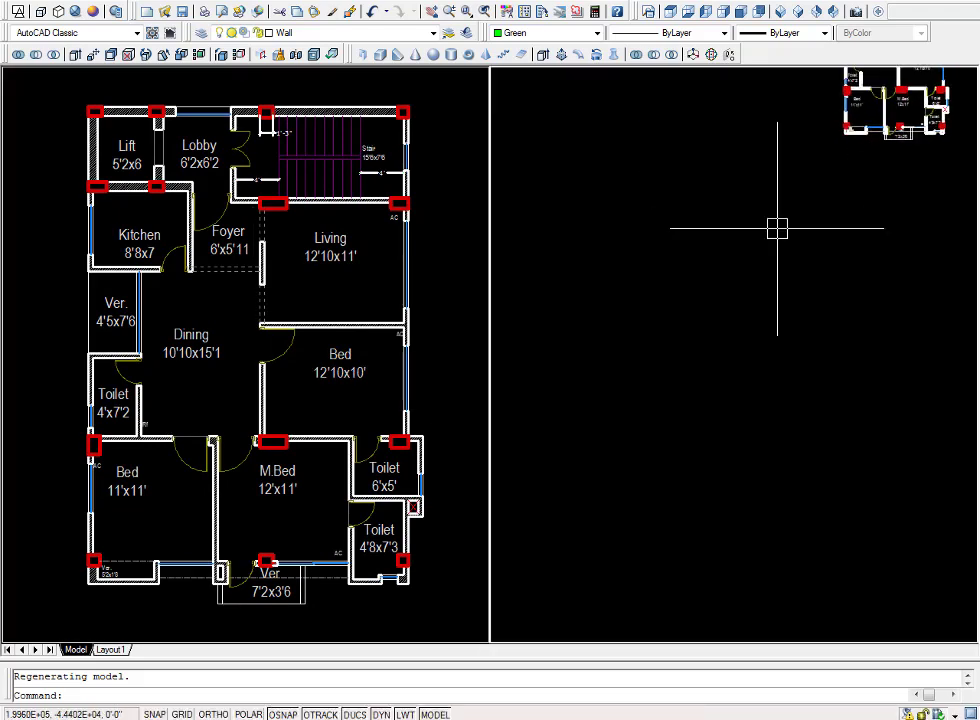
{"action": "scroll", "coordinate": [777, 229], "scroll_direction": "up", "scroll_amount": 1}
{"action": "scroll", "coordinate": [779, 229], "scroll_direction": "up", "scroll_amount": 2}
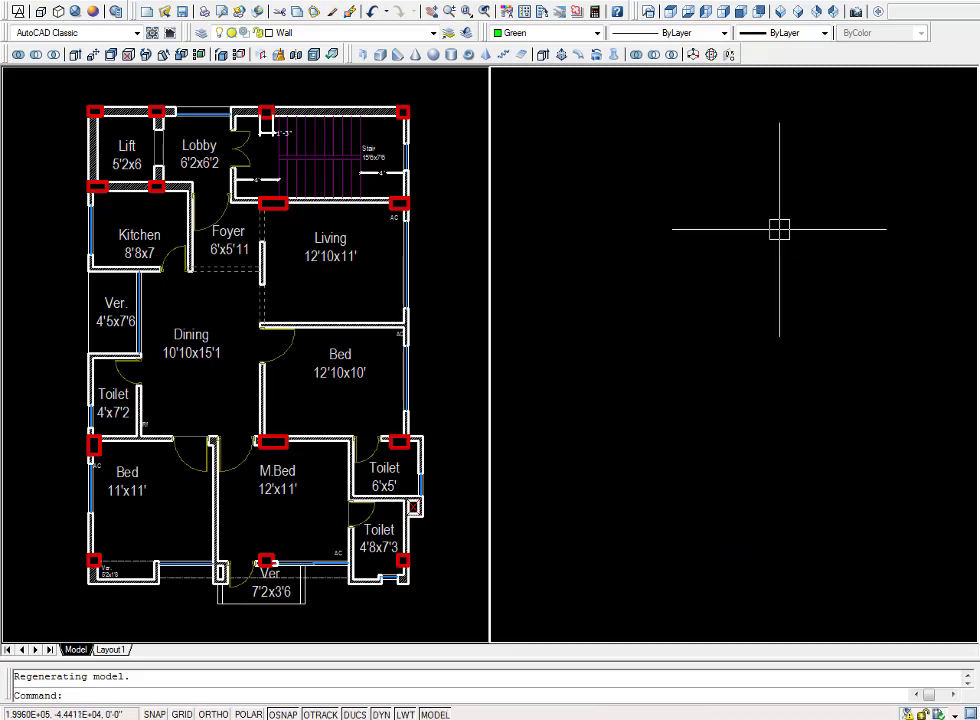
{"action": "key", "text": "Escape"}
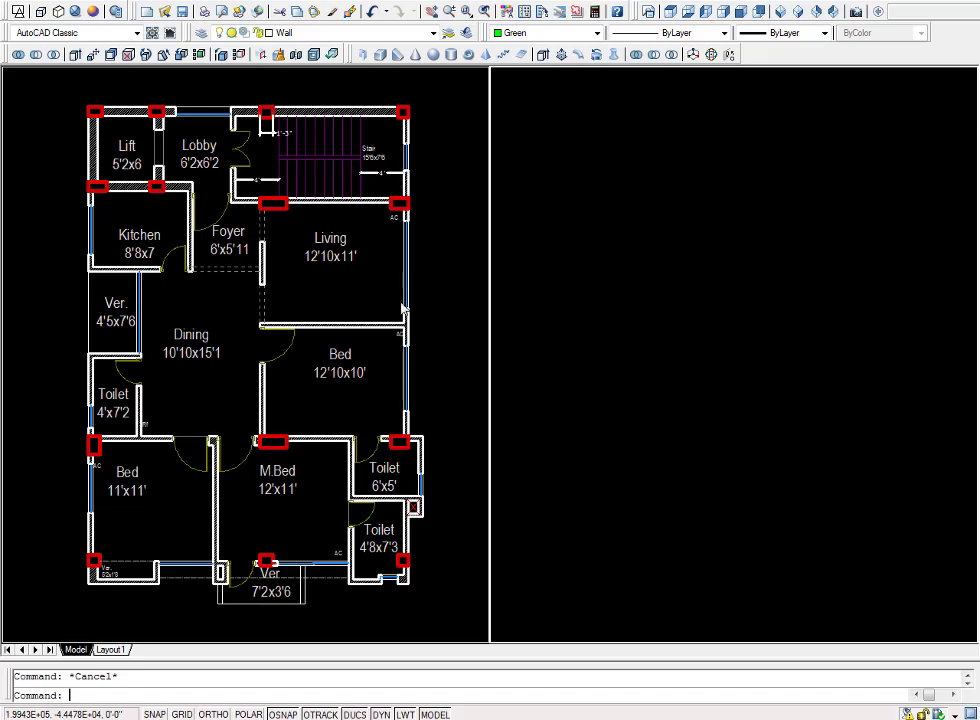
With Ortho on, draw a long horizontal top line and a vertical left line in the right viewport.
{"action": "type", "text": "l"}
{"action": "key", "text": "Return"}
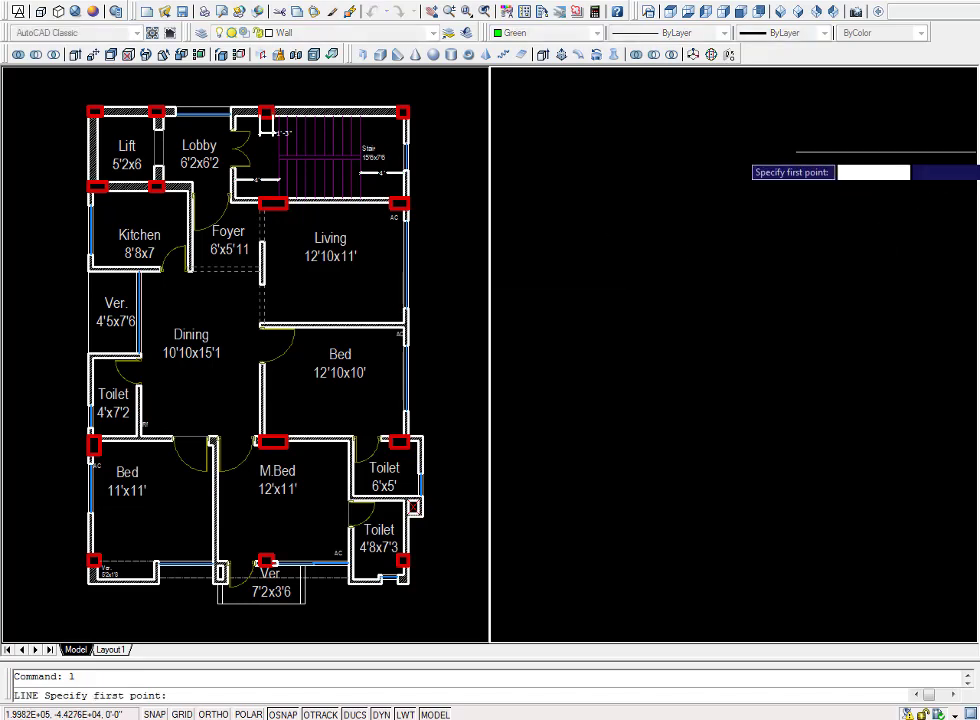
{"action": "left_click", "coordinate": [930, 150]}
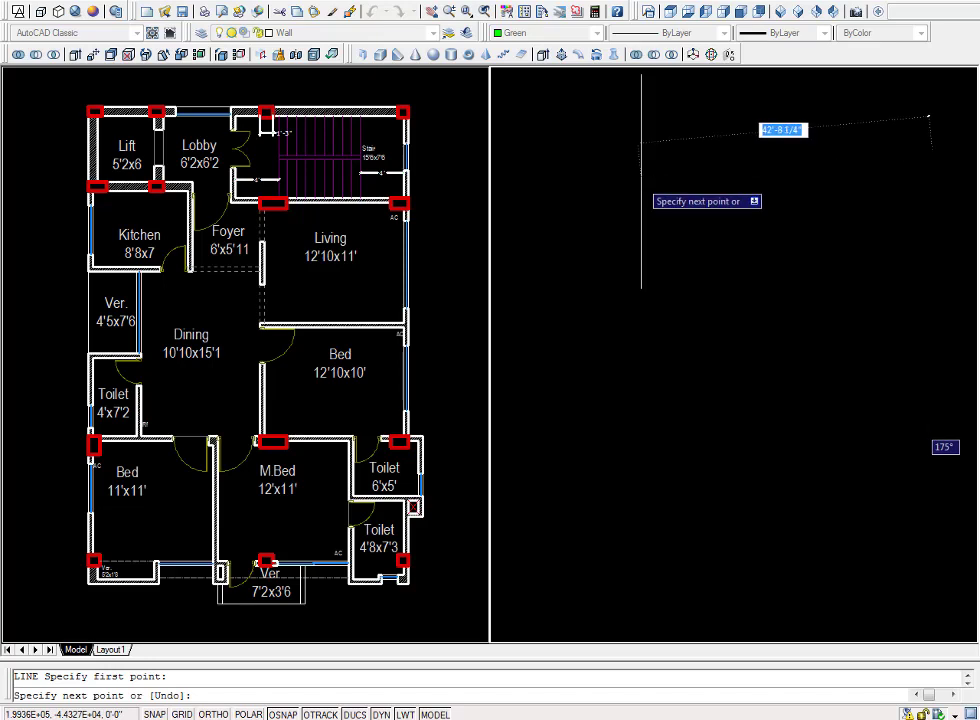
{"action": "key", "text": "F8"}
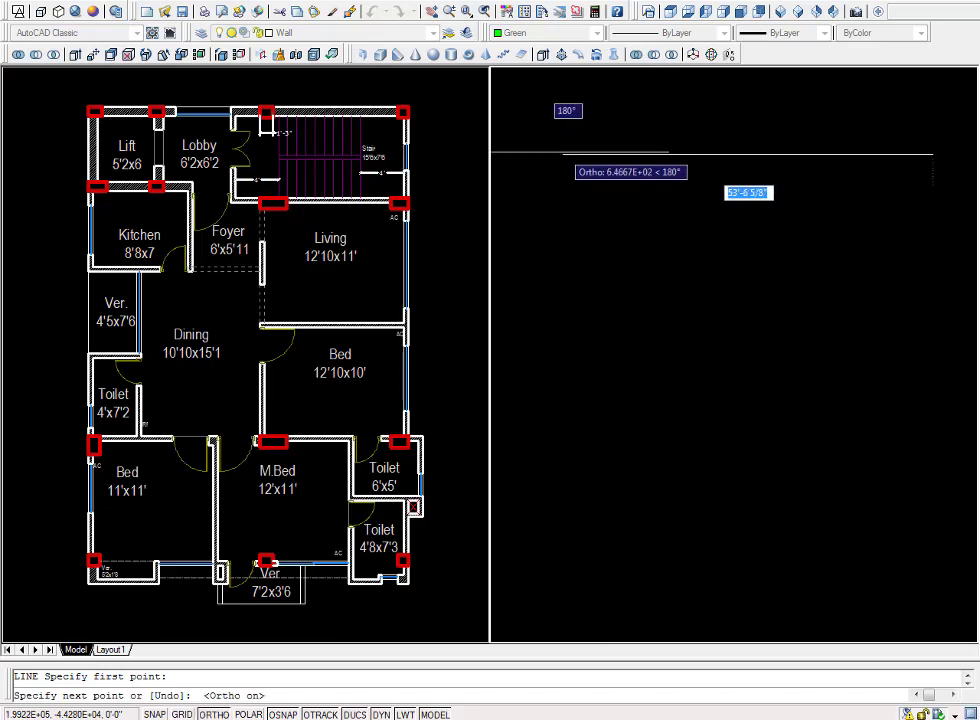
{"action": "left_click", "coordinate": [545, 153]}
{"action": "left_click", "coordinate": [578, 607]}
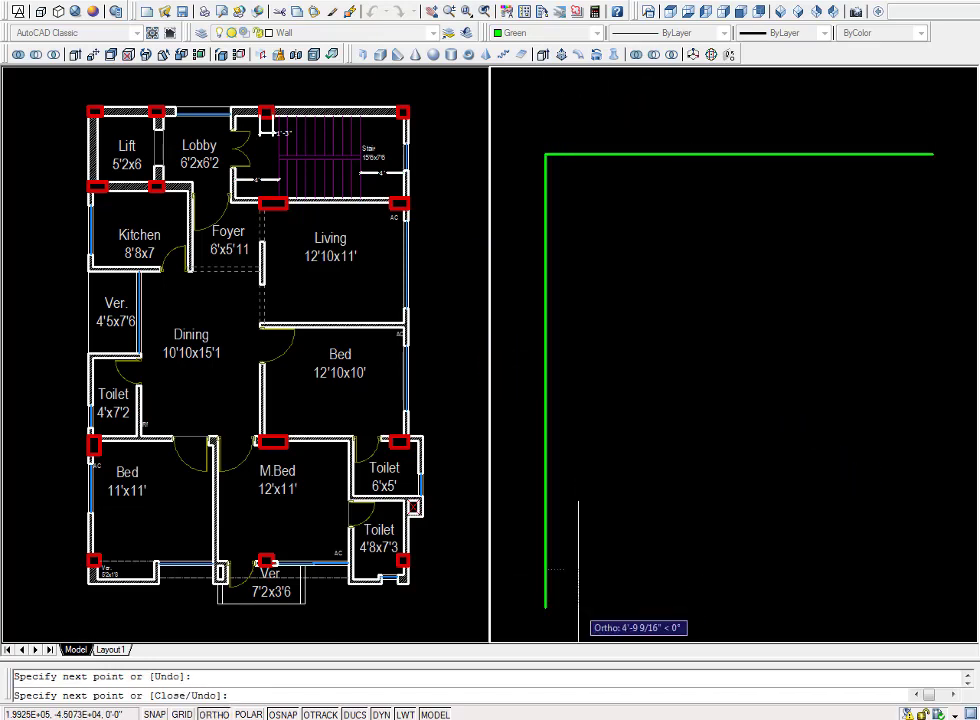
{"action": "key", "text": "Escape"}
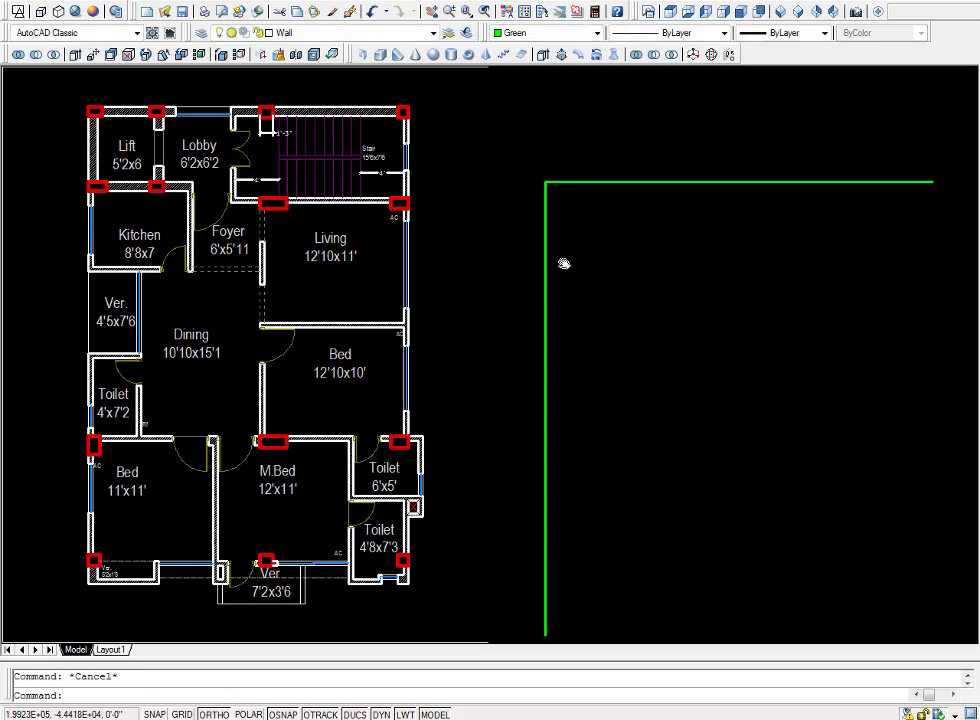
{"action": "scroll", "coordinate": [562, 260], "scroll_direction": "up", "scroll_amount": 2}
{"action": "middle_click_drag", "start_coordinate": [562, 260], "coordinate": [560, 274]}
{"action": "type", "text": "o"}
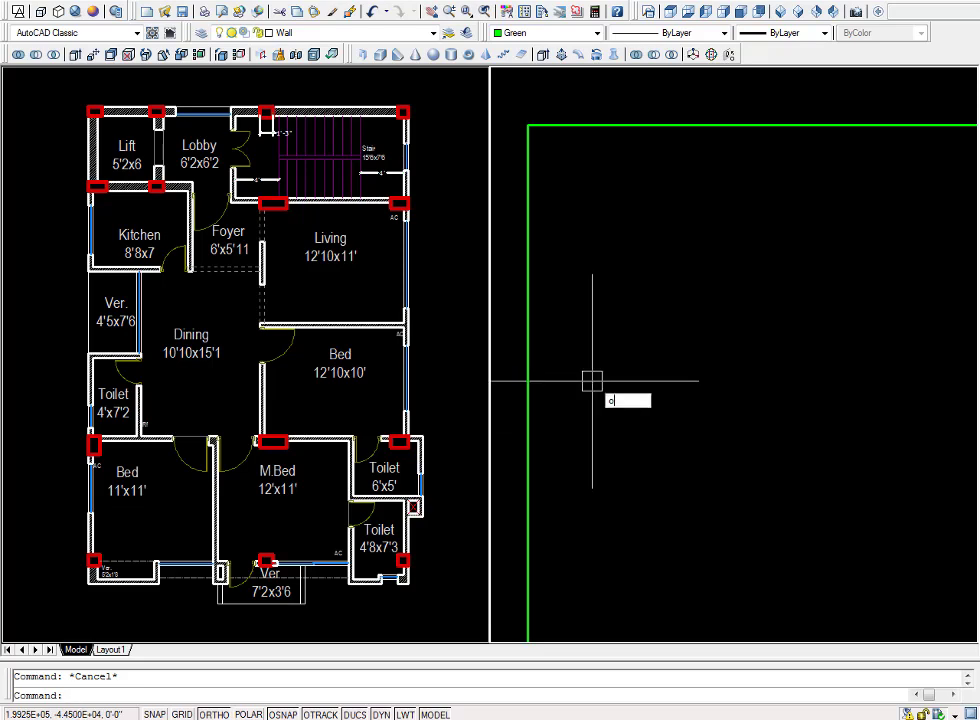
Offset the green left wall line to the right by 10, then by 2.
{"action": "key", "text": "Return"}
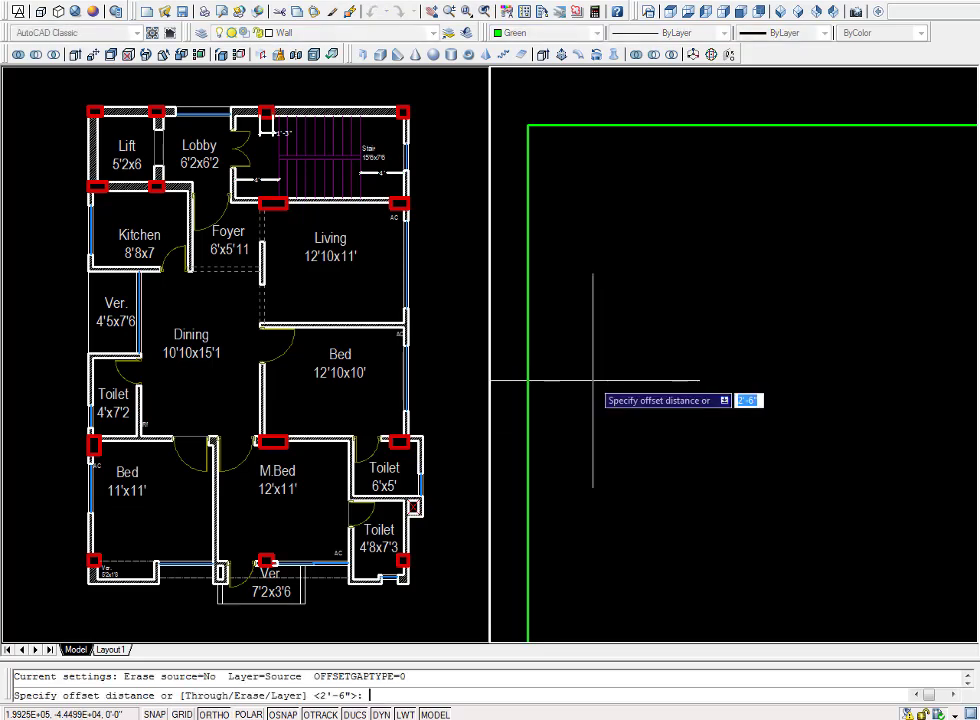
{"action": "key", "text": "Return"}
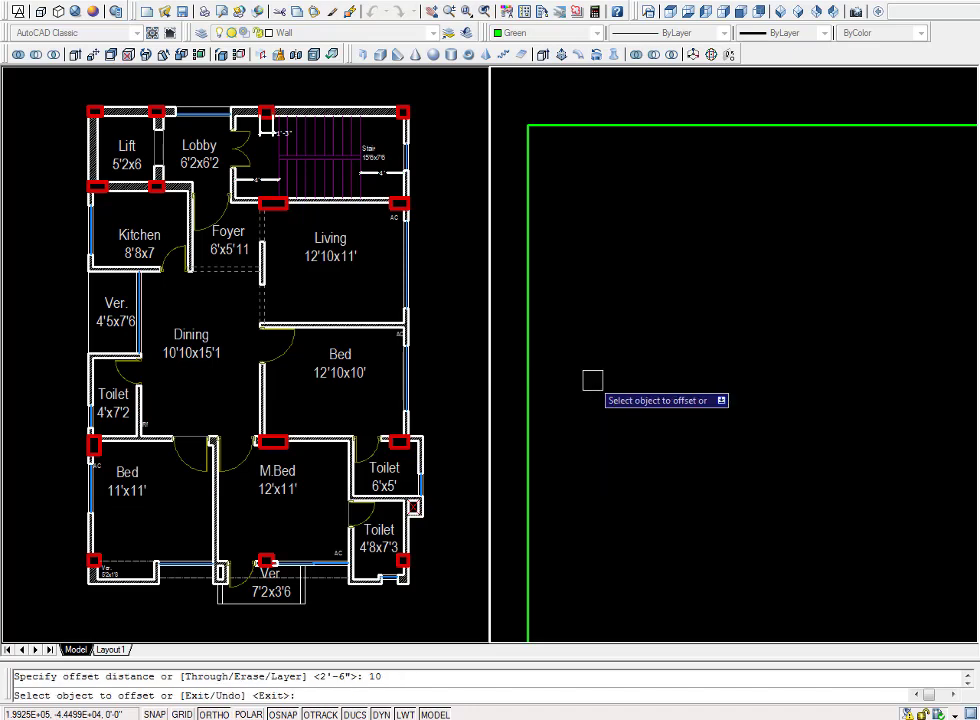
{"action": "left_click", "coordinate": [523, 189]}
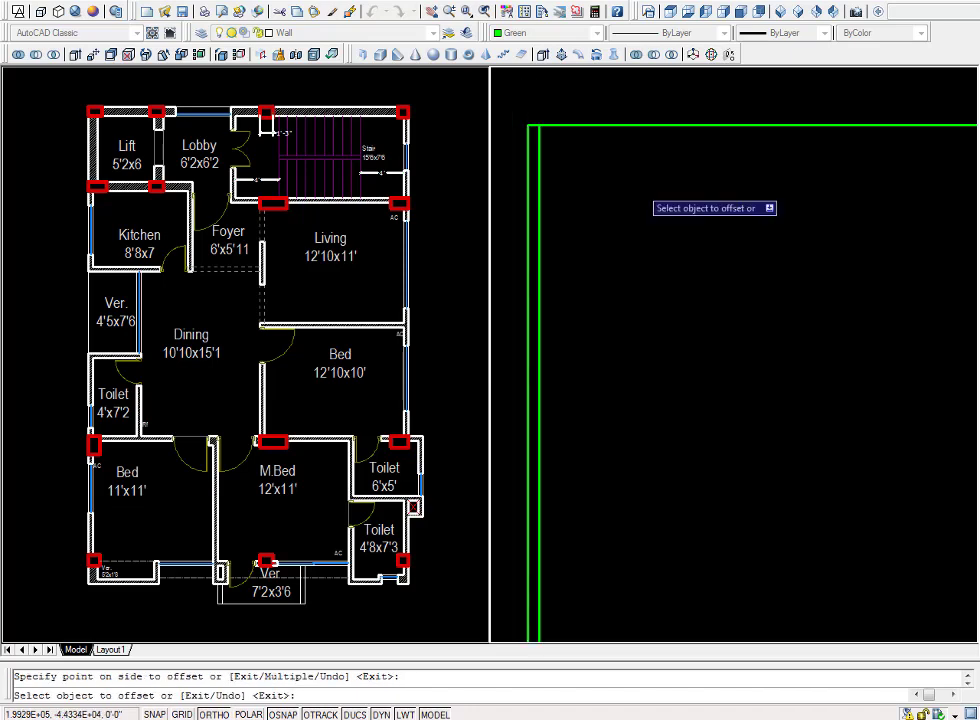
{"action": "middle_click_drag", "start_coordinate": [602, 228], "coordinate": [587, 236]}
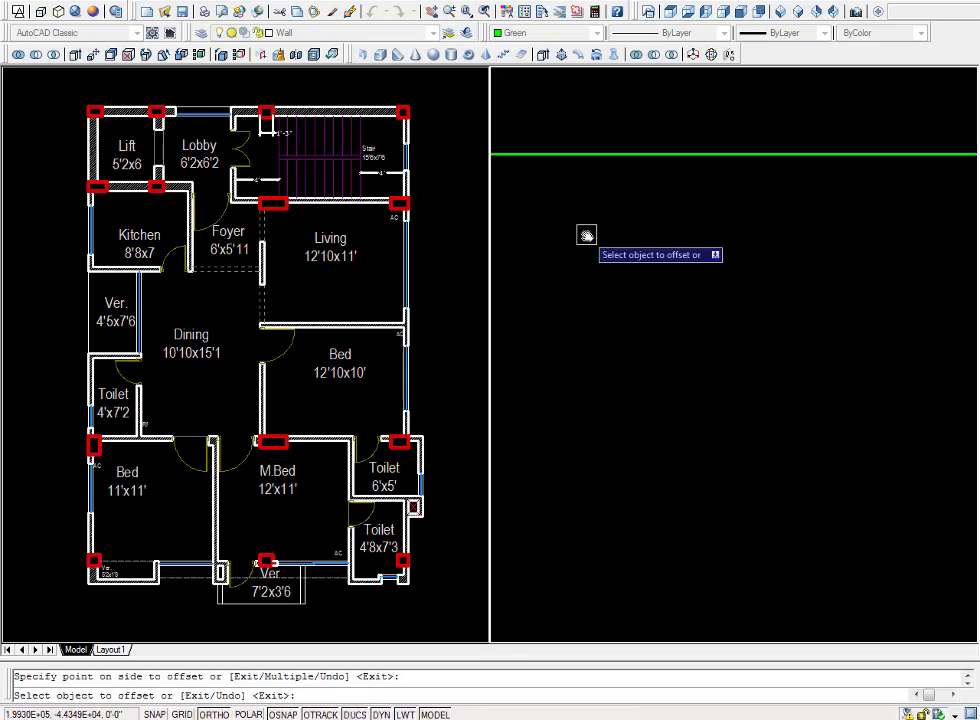
{"action": "key", "text": "Return"}
{"action": "key", "text": "Return"}
{"action": "type", "text": "5'"}
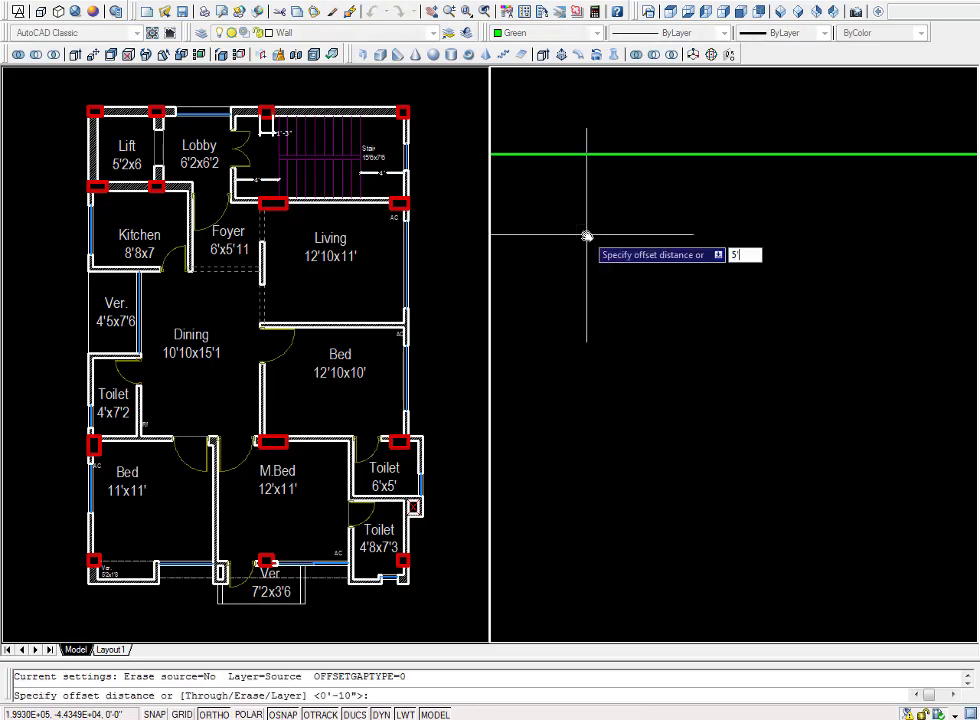
{"action": "type", "text": "2"}
{"action": "key", "text": "Return"}
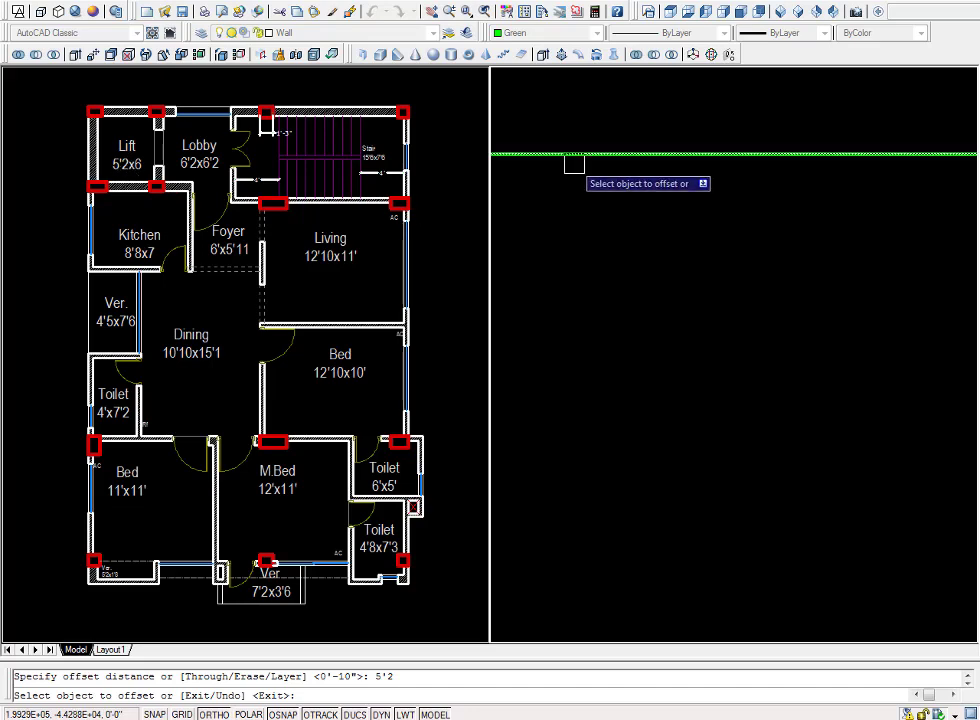
{"action": "middle_click_drag", "start_coordinate": [640, 202], "coordinate": [656, 201]}
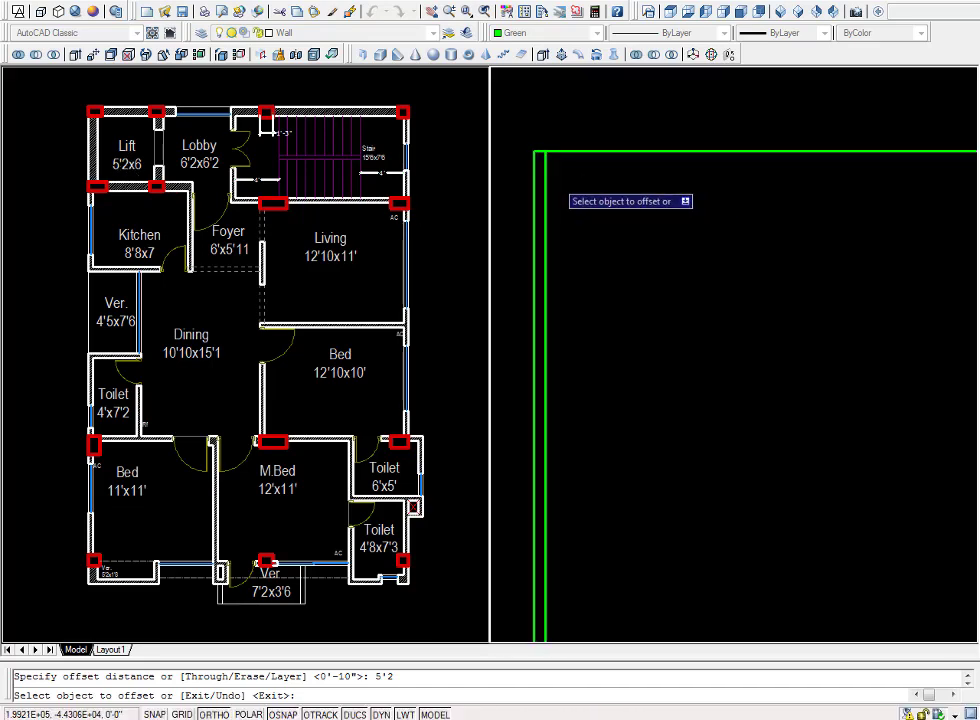
{"action": "left_click", "coordinate": [543, 182]}
{"action": "left_click", "coordinate": [680, 215]}
{"action": "scroll", "coordinate": [690, 230], "scroll_direction": "down", "scroll_amount": 2}
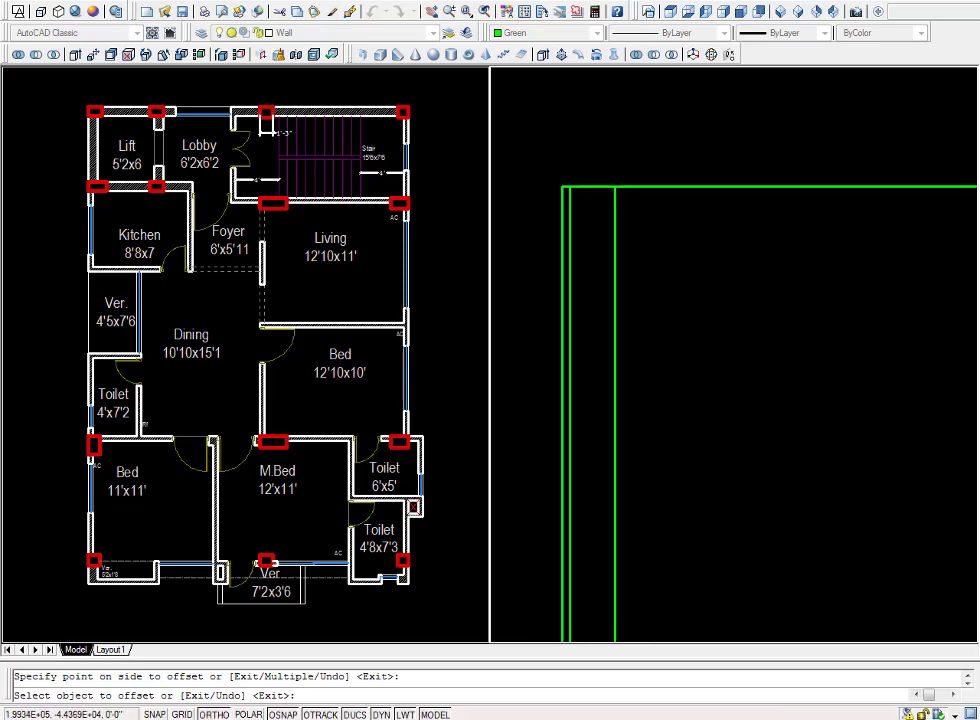
{"action": "key", "text": "Return"}
Copy the inner vertical line 10 to the right, then place a wall line 6'2 further right.
{"action": "key", "text": "Return"}
{"action": "type", "text": "10"}
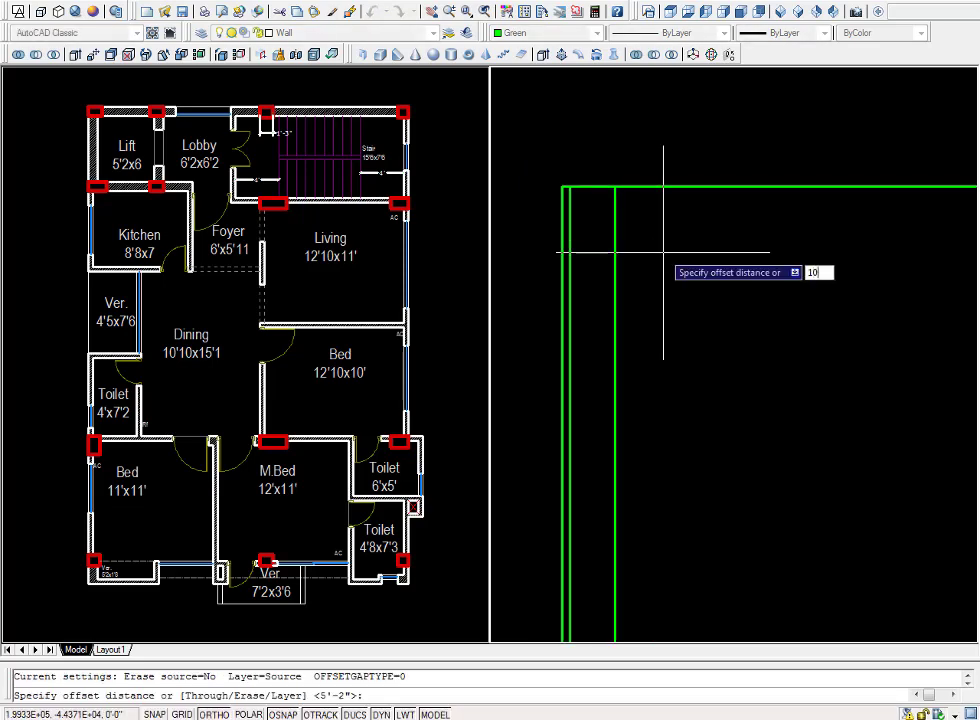
{"action": "key", "text": "Return"}
{"action": "left_click", "coordinate": [614, 228]}
{"action": "left_click", "coordinate": [707, 239]}
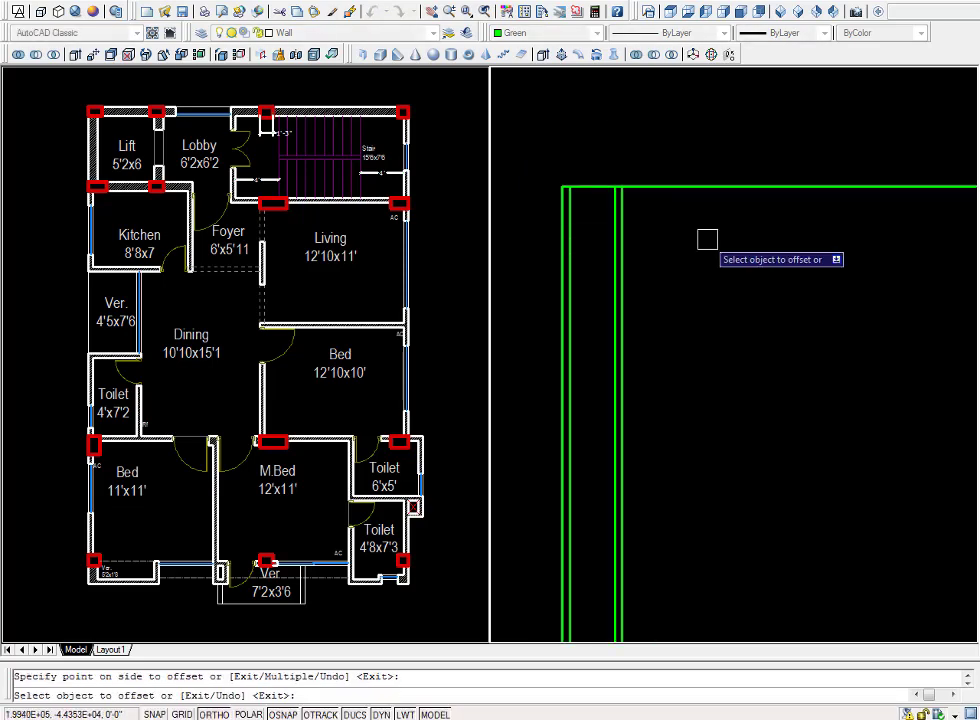
{"action": "scroll", "coordinate": [669, 238], "scroll_direction": "up", "scroll_amount": 1}
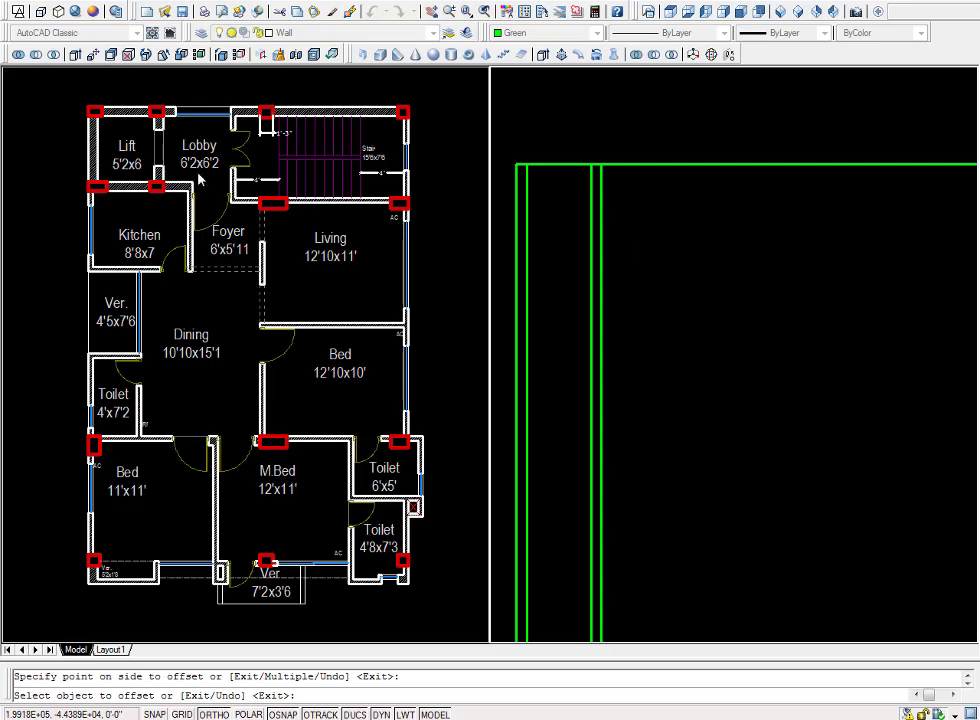
{"action": "key", "text": "Return"}
{"action": "key", "text": "Return"}
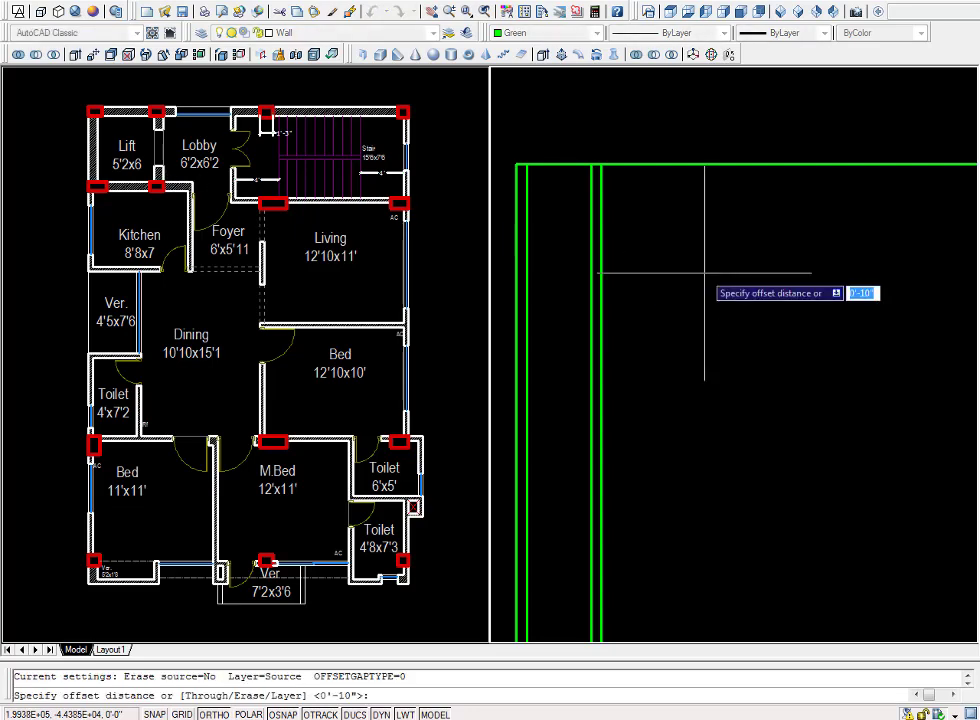
{"action": "key", "text": "Return"}
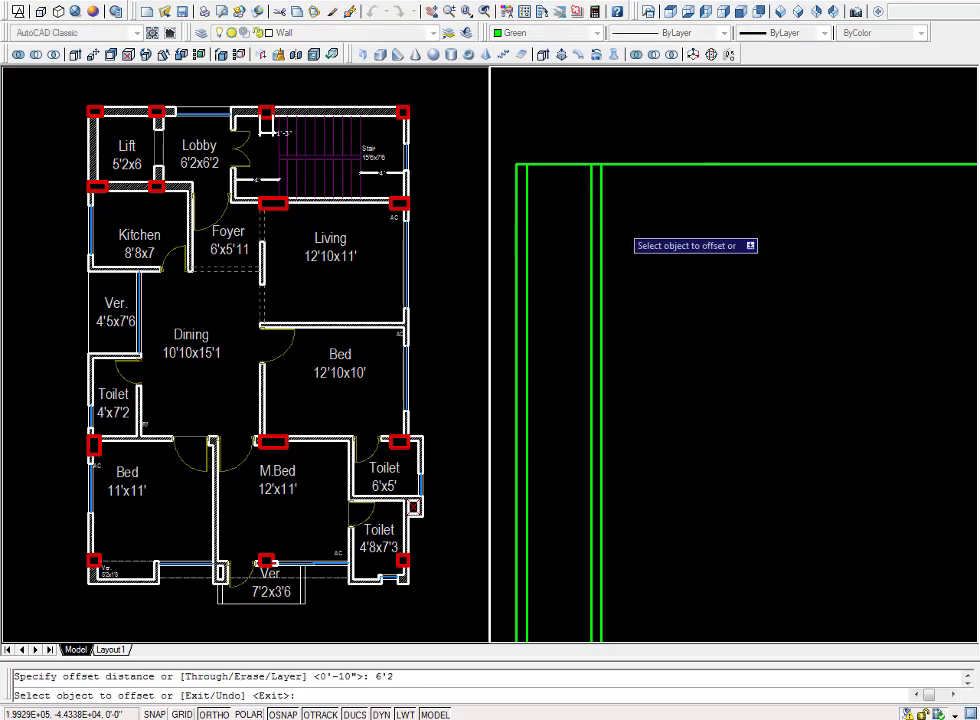
{"action": "left_click", "coordinate": [601, 212]}
{"action": "left_click", "coordinate": [742, 228]}
Double the 6'2 wall line with a 5-inch offset to its right.
{"action": "key", "text": "Return"}
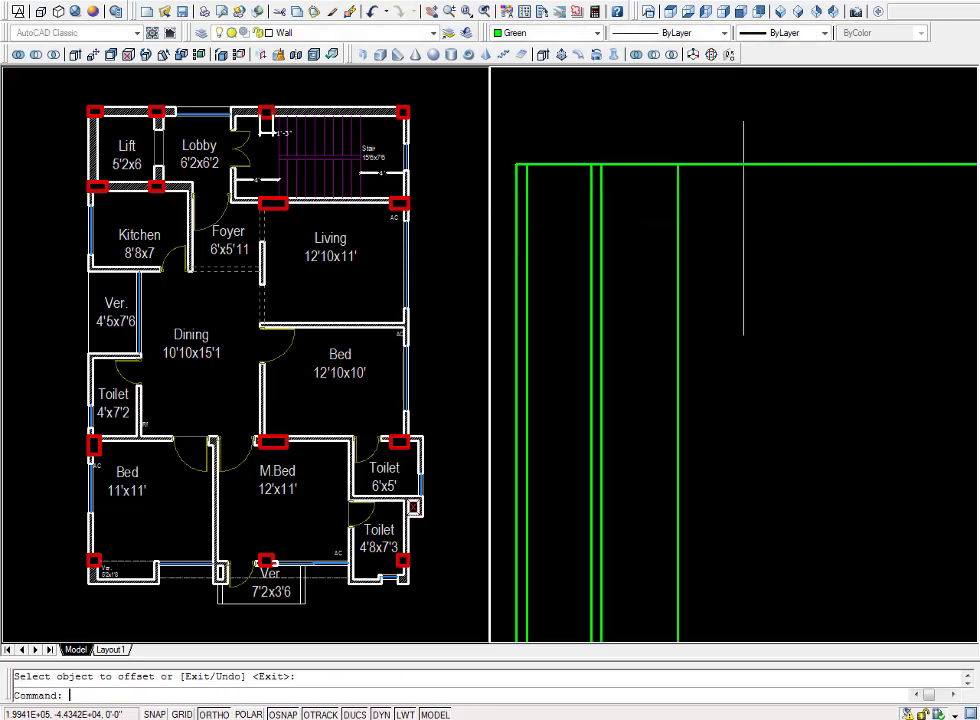
{"action": "key", "text": "Return"}
{"action": "type", "text": "5"}
{"action": "key", "text": "Return"}
{"action": "left_click", "coordinate": [682, 210]}
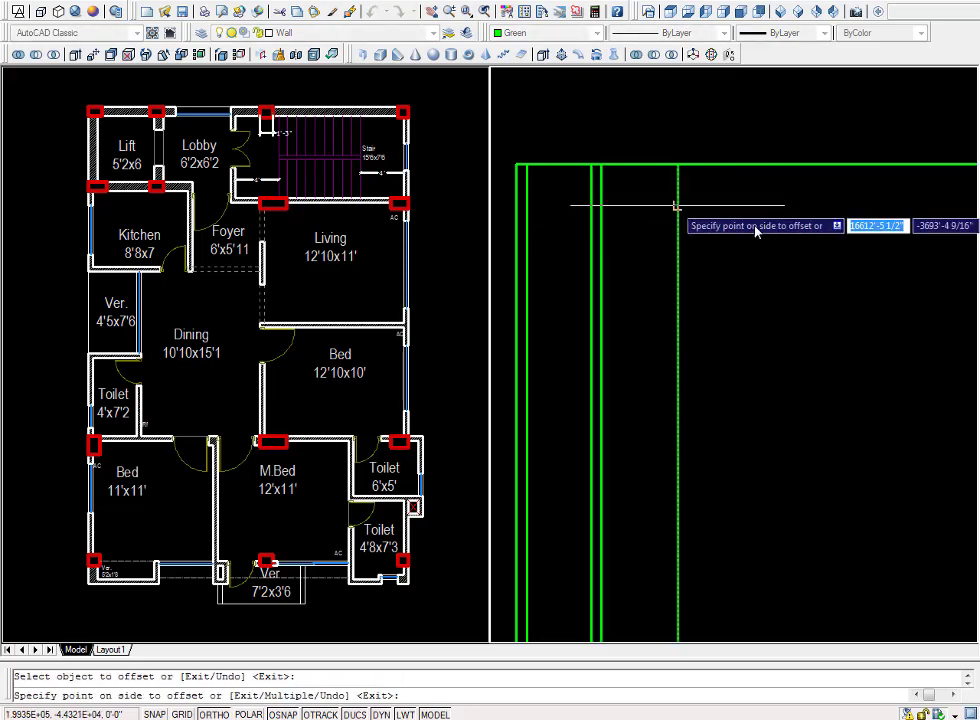
{"action": "left_click", "coordinate": [800, 228]}
{"action": "key", "text": "Return"}
{"action": "key", "text": "Return"}
{"action": "type", "text": "15"}
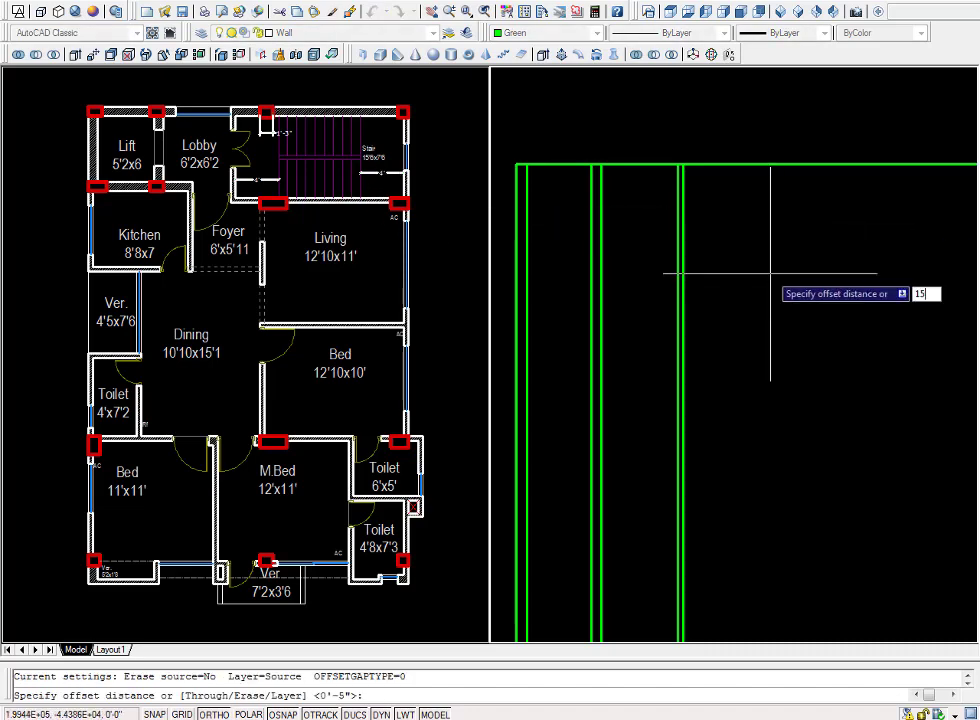
Offset a wall line 15'6 further right and double it with a 5-inch copy.
{"action": "type", "text": "'4"}
{"action": "key", "text": "Return"}
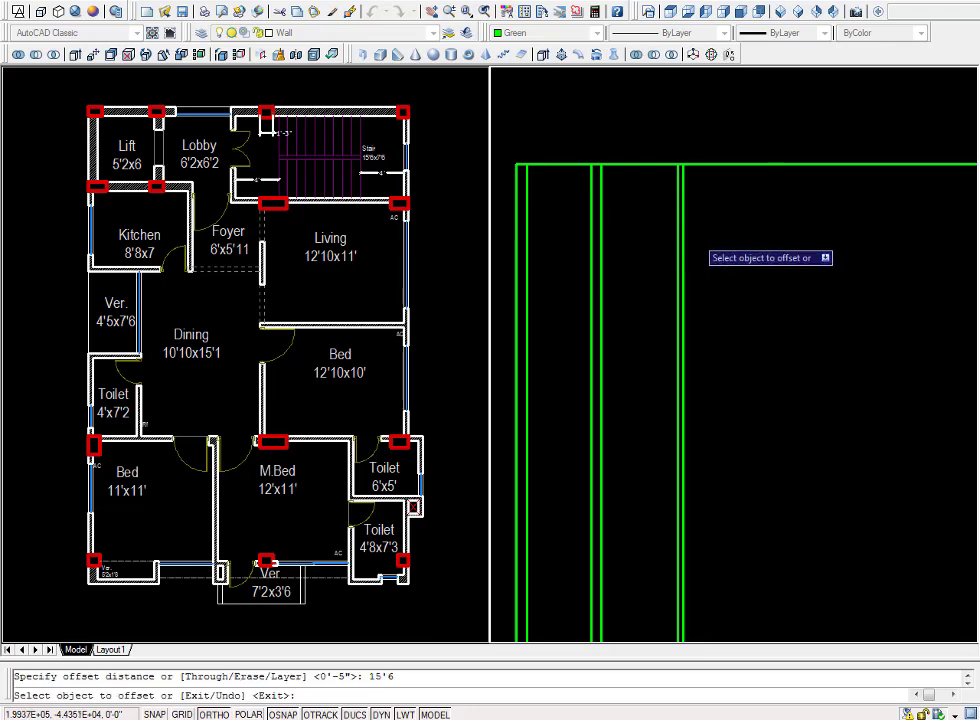
{"action": "left_click", "coordinate": [682, 255]}
{"action": "left_click", "coordinate": [833, 253]}
{"action": "key", "text": "Return"}
{"action": "key", "text": "Return"}
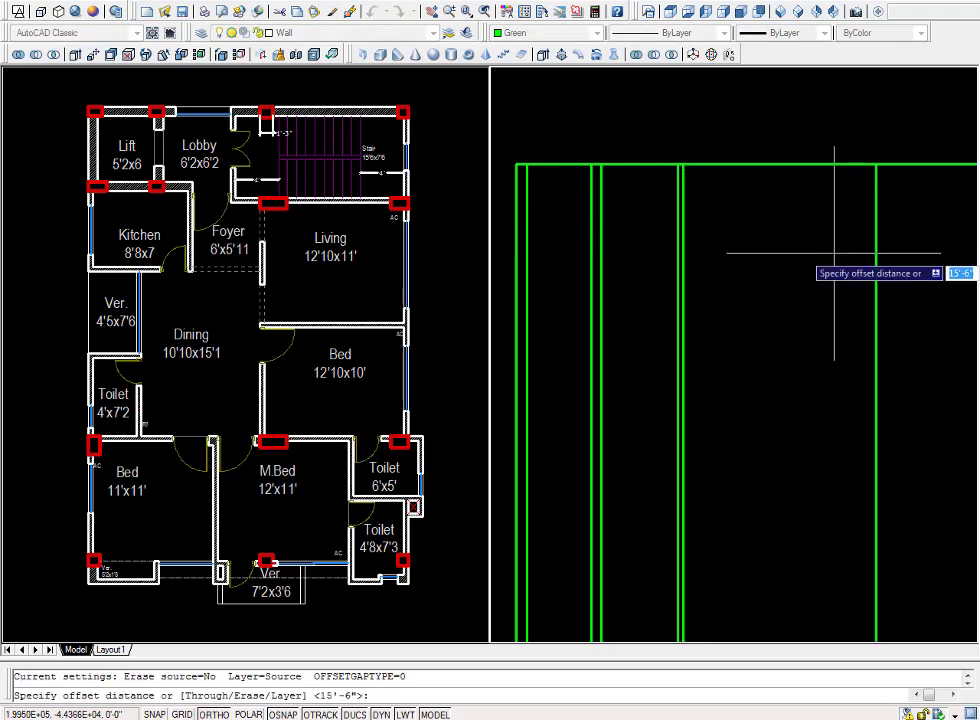
{"action": "type", "text": "5"}
{"action": "key", "text": "Return"}
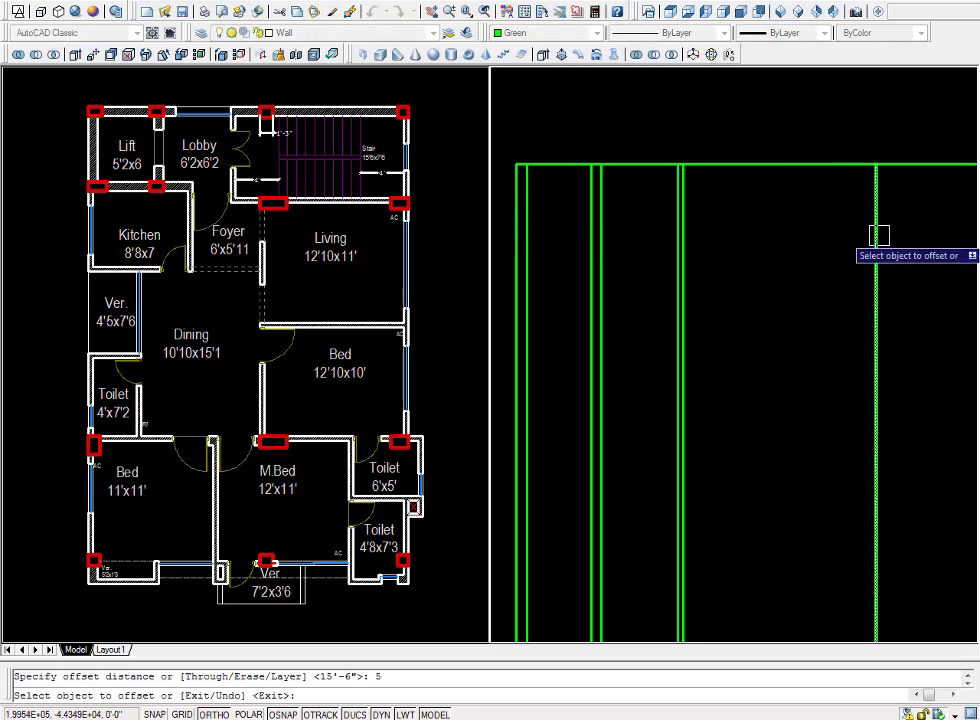
{"action": "left_click", "coordinate": [877, 234]}
{"action": "left_click", "coordinate": [965, 238]}
{"action": "scroll", "coordinate": [965, 238], "scroll_direction": "down", "scroll_amount": 2}
{"action": "middle_click_drag", "start_coordinate": [921, 270], "coordinate": [838, 273]}
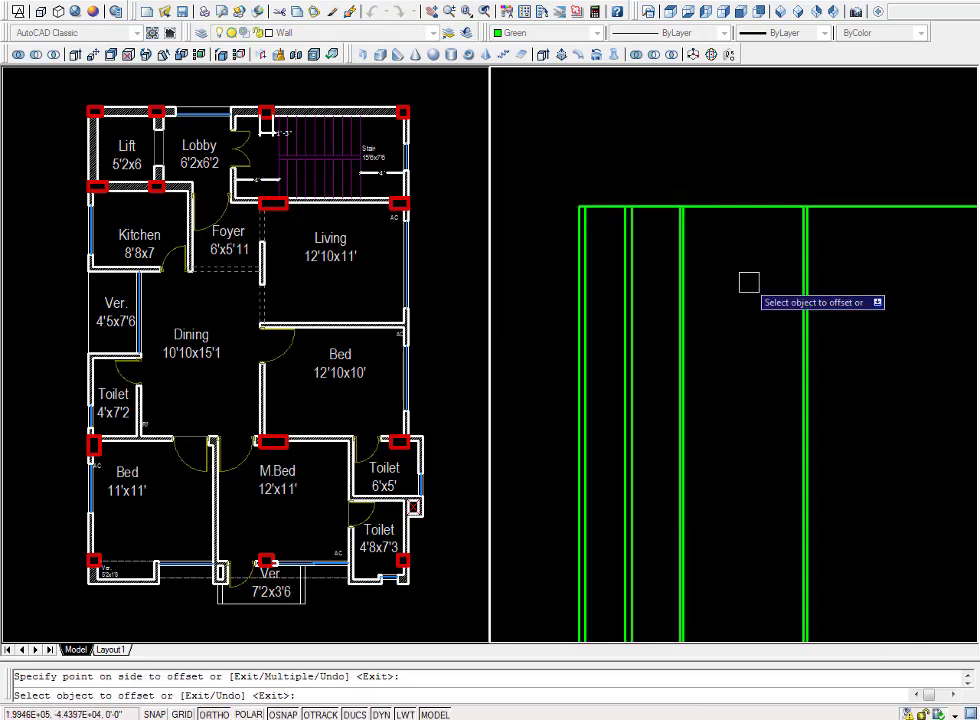
{"action": "scroll", "coordinate": [748, 280], "scroll_direction": "up", "scroll_amount": 1}
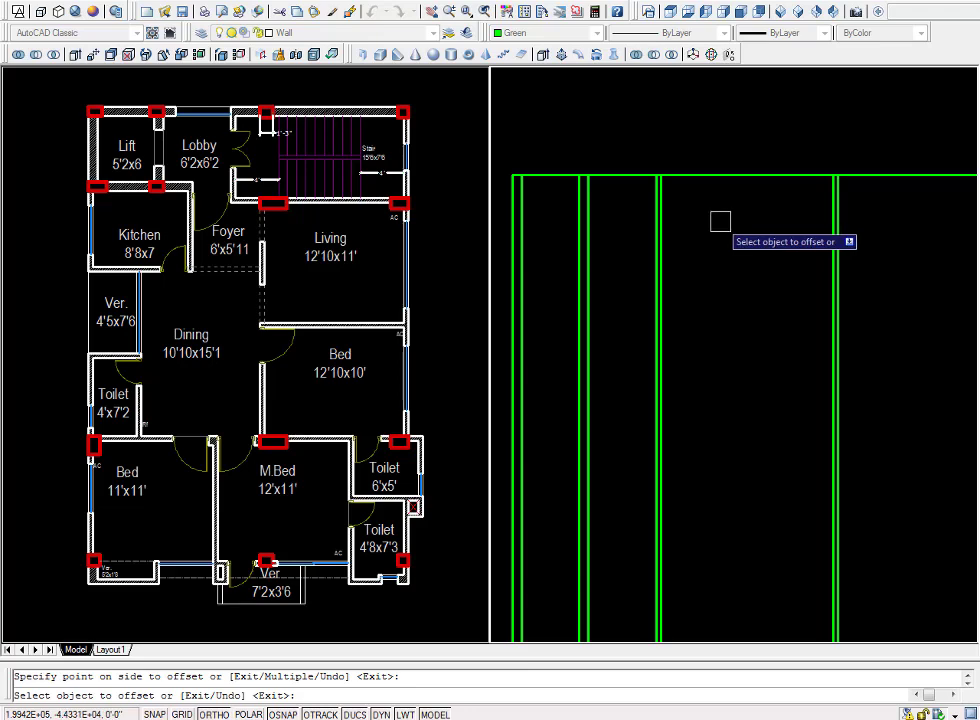
{"action": "key", "text": "Return"}
{"action": "key", "text": "Return"}
{"action": "type", "text": "10"}
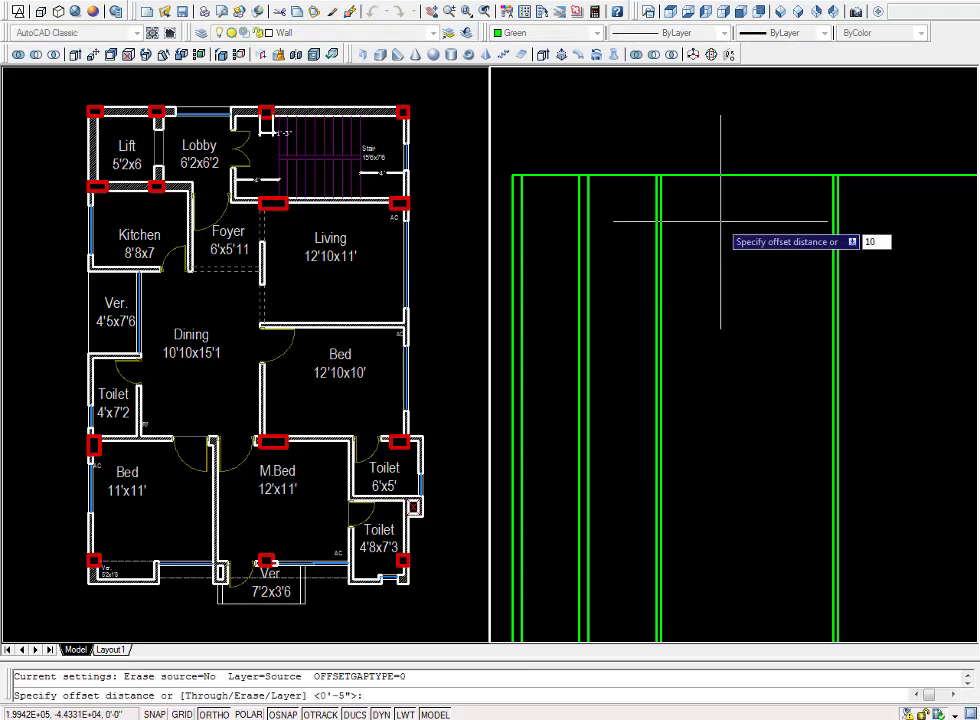
Double the top wall line with a 10-inch offset downward.
{"action": "key", "text": "Return"}
{"action": "left_click", "coordinate": [718, 176]}
{"action": "left_click", "coordinate": [722, 203]}
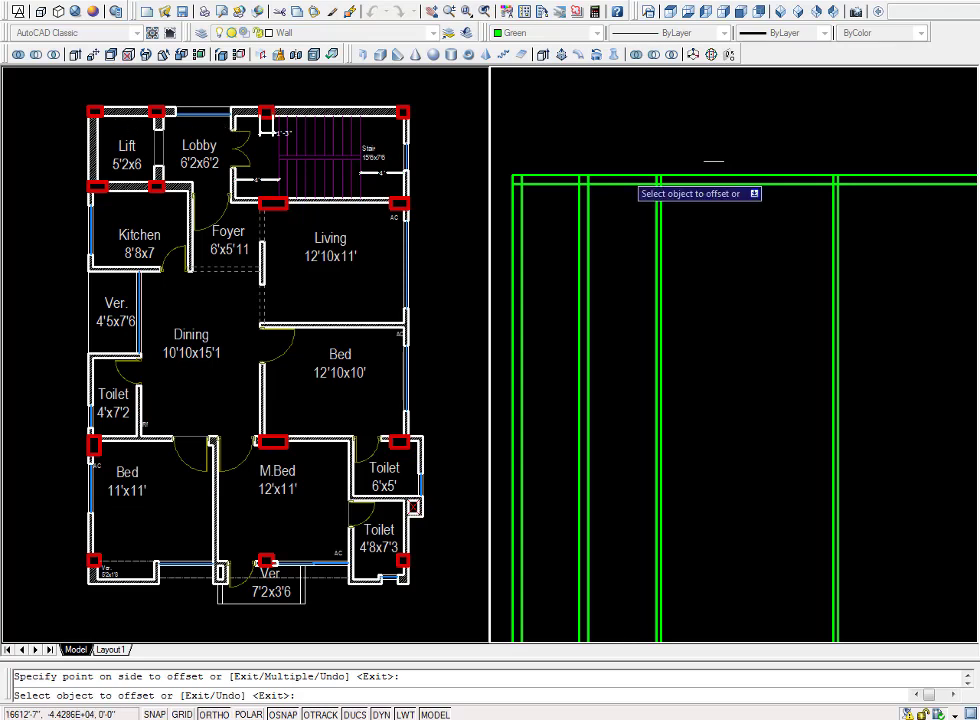
{"action": "middle_click_drag", "start_coordinate": [768, 232], "coordinate": [727, 220]}
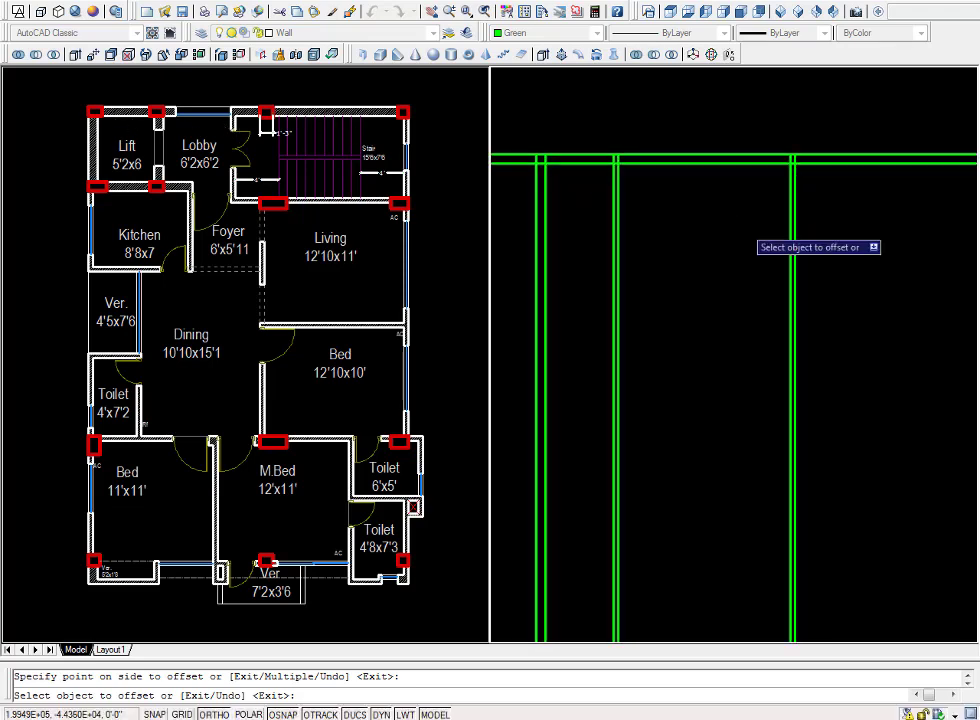
{"action": "scroll", "coordinate": [757, 245], "scroll_direction": "down", "scroll_amount": 1}
{"action": "scroll", "coordinate": [750, 234], "scroll_direction": "down", "scroll_amount": 1}
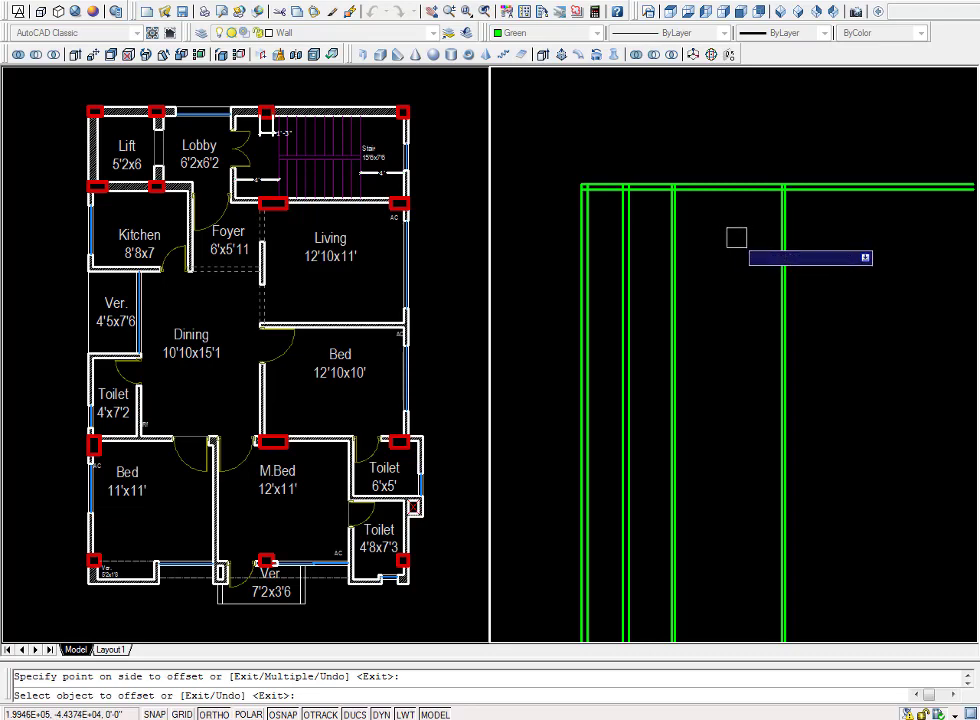
{"action": "scroll", "coordinate": [735, 237], "scroll_direction": "up", "scroll_amount": 1}
{"action": "mouse_move", "coordinate": [705, 225]}
{"action": "middle_mouse_down"}
{"action": "mouse_move", "coordinate": [821, 242]}
{"action": "mouse_move", "coordinate": [783, 219]}
{"action": "middle_mouse_up"}
{"action": "scroll", "coordinate": [783, 219], "scroll_direction": "down", "scroll_amount": 1}
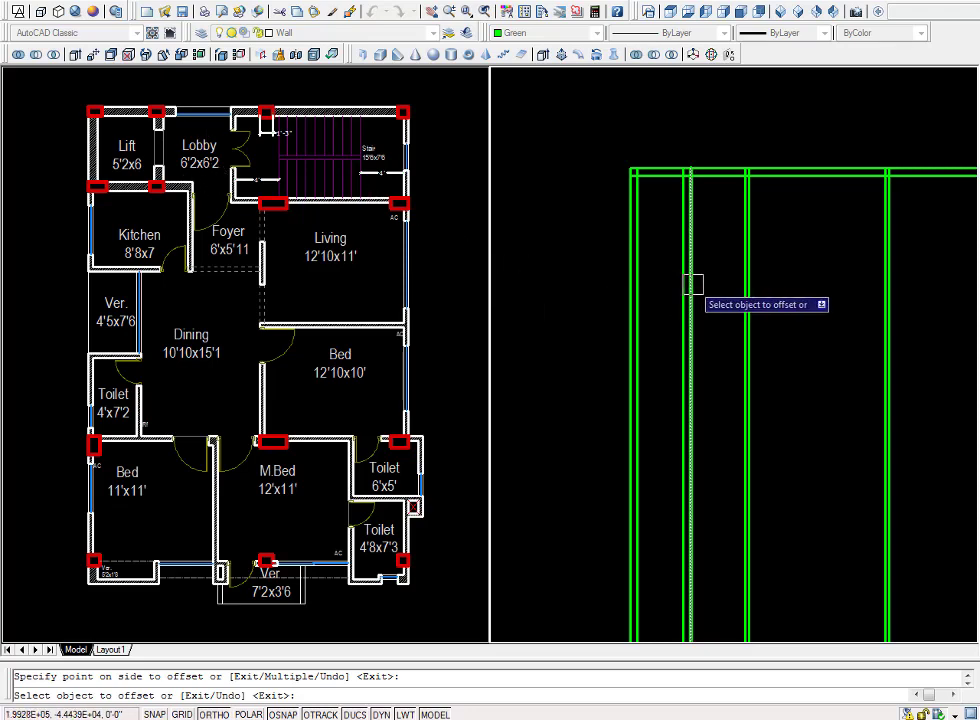
Add a horizontal wall 6'2 below the top edge and double it 10 inches thick.
{"action": "key", "text": "Escape"}
{"action": "type", "text": "o"}
{"action": "key", "text": "Return"}
{"action": "type", "text": "6'2"}
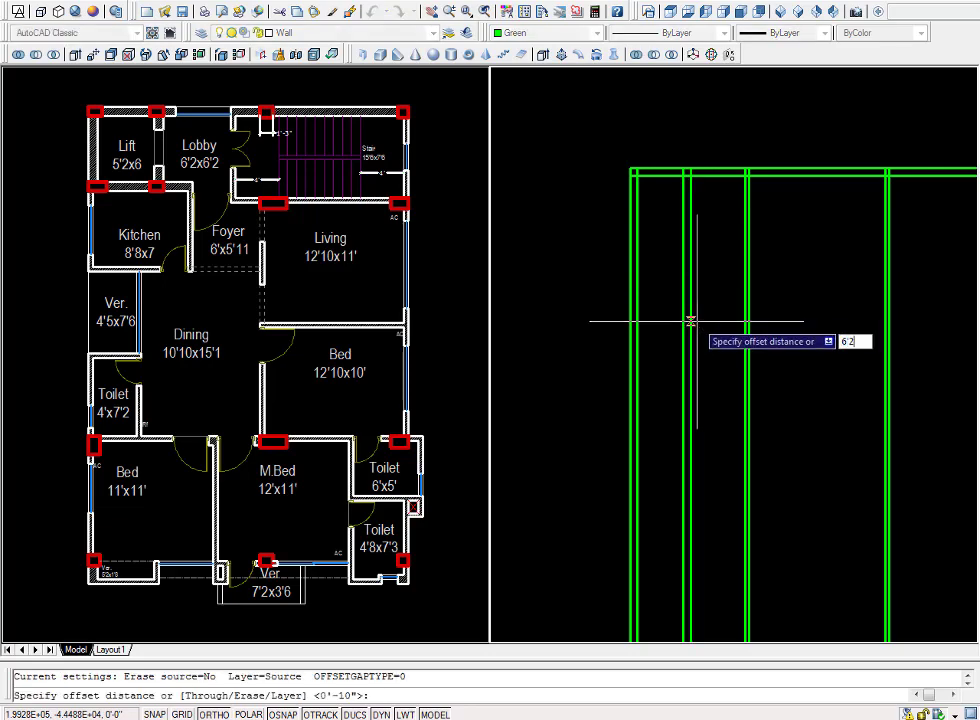
{"action": "key", "text": "Return"}
{"action": "left_click", "coordinate": [700, 175]}
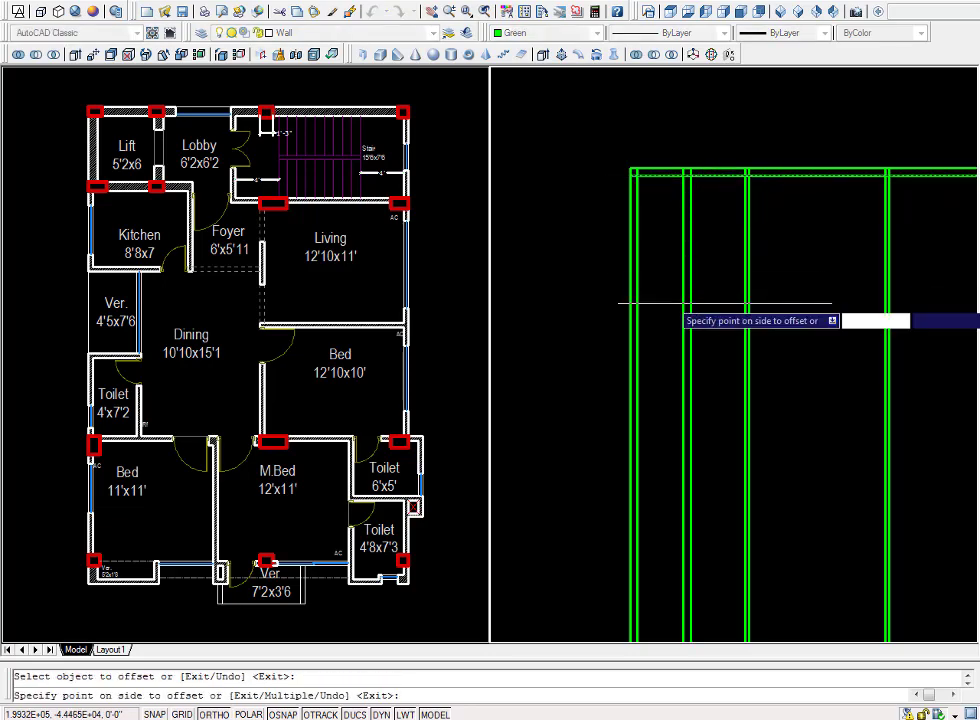
{"action": "left_click", "coordinate": [724, 304]}
{"action": "key", "text": "Return"}
{"action": "key", "text": "Return"}
{"action": "type", "text": "10"}
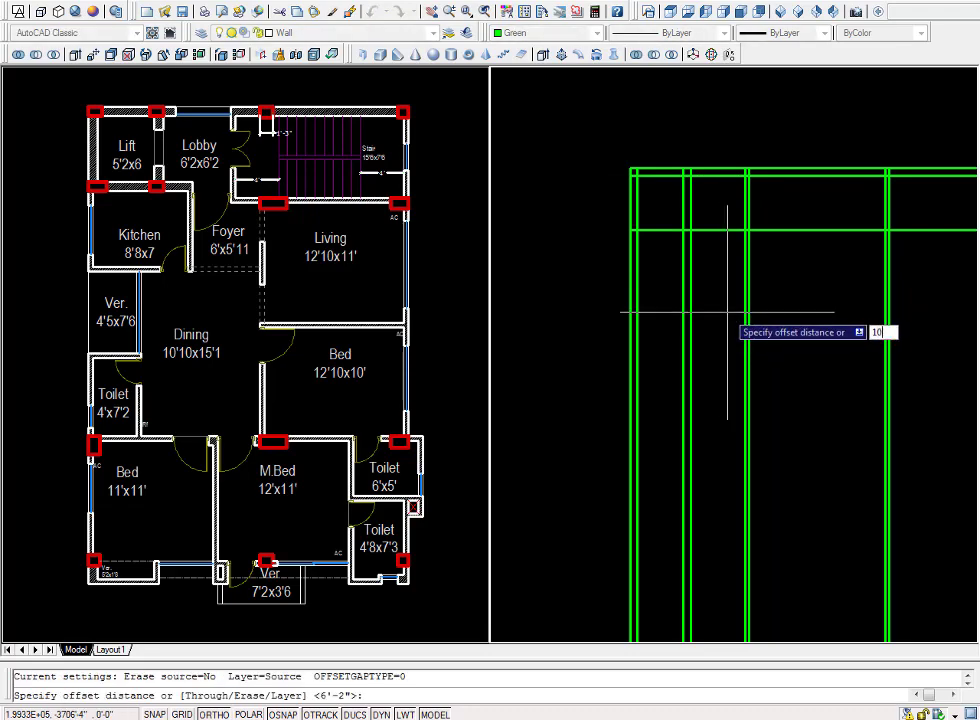
{"action": "key", "text": "Return"}
{"action": "left_click", "coordinate": [715, 229]}
{"action": "left_click", "coordinate": [715, 285]}
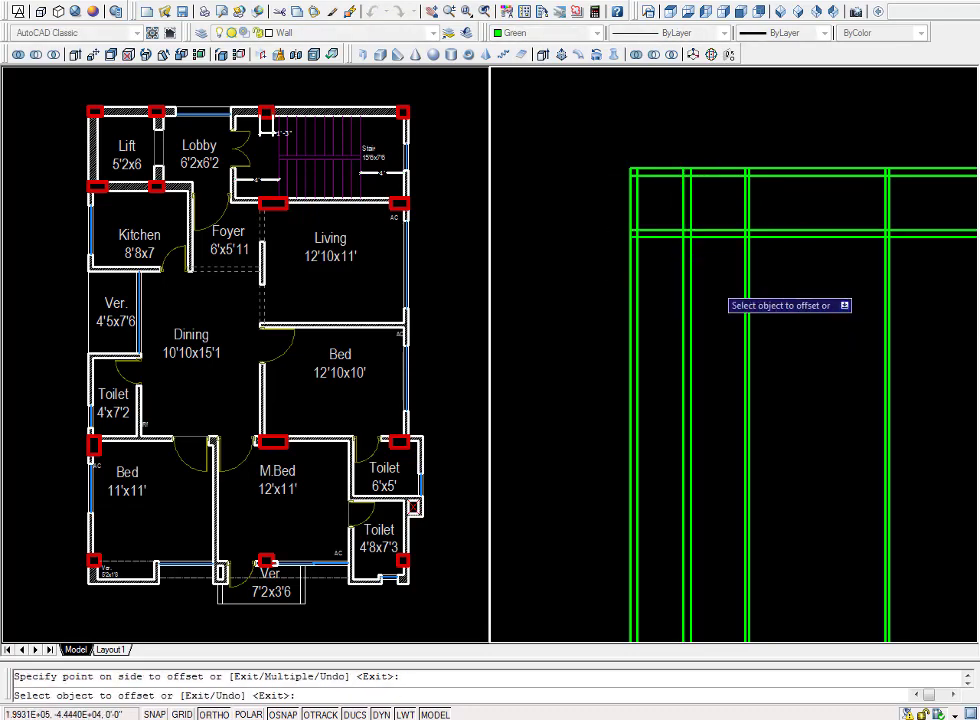
{"action": "scroll", "coordinate": [736, 310], "scroll_direction": "down", "scroll_amount": 2}
{"action": "scroll", "coordinate": [725, 290], "scroll_direction": "up", "scroll_amount": 3}
Trim the horizontal wall ends past the right wall and between the middle vertical walls.
{"action": "key", "text": "Escape"}
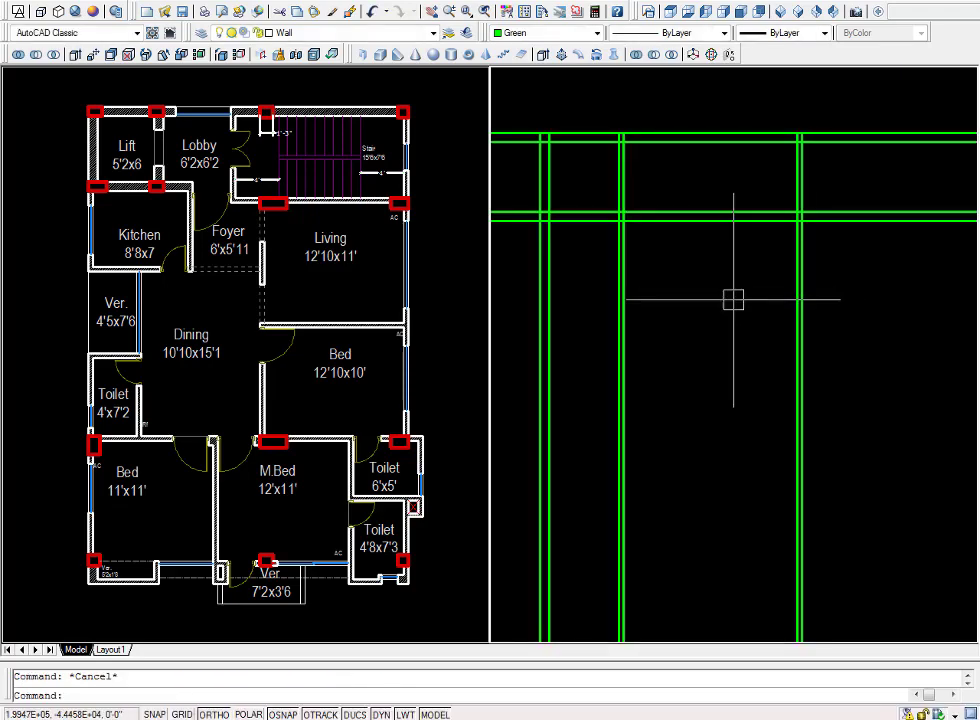
{"action": "type", "text": "tr"}
{"action": "key", "text": "Return"}
{"action": "key", "text": "Return"}
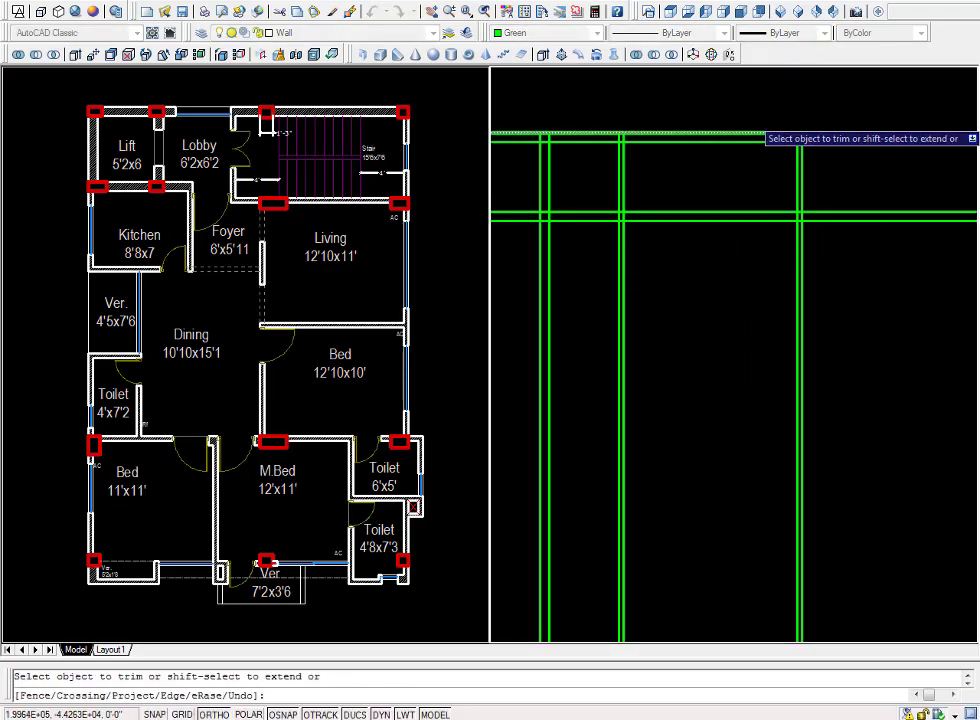
{"action": "left_click", "coordinate": [831, 110]}
{"action": "left_click", "coordinate": [805, 225]}
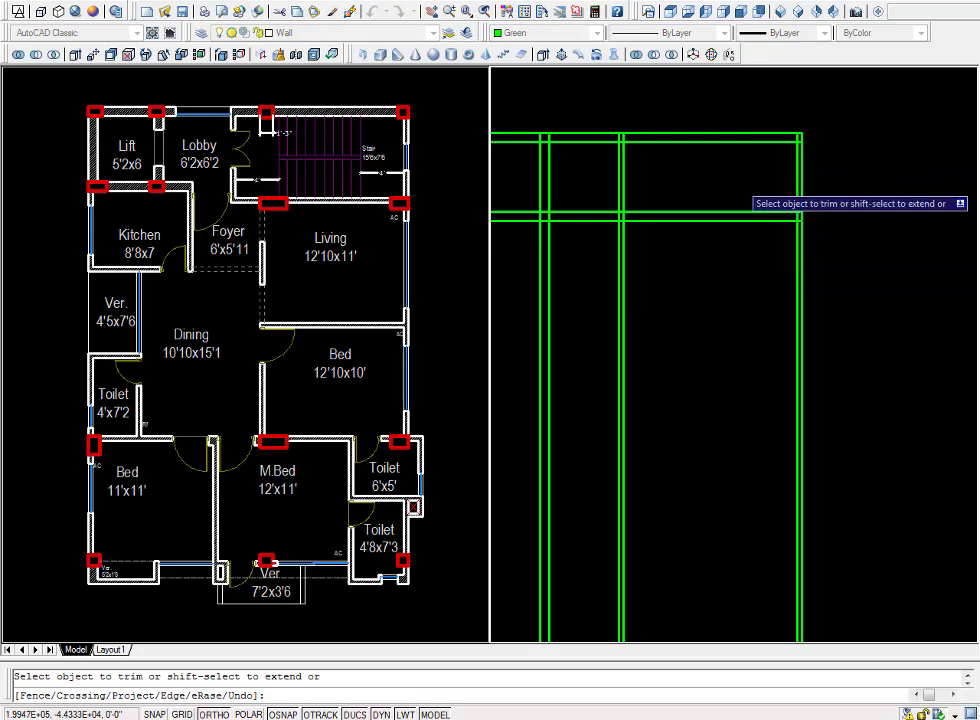
{"action": "left_click", "coordinate": [733, 182]}
{"action": "left_click", "coordinate": [693, 287]}
{"action": "middle_click_drag", "start_coordinate": [647, 296], "coordinate": [727, 303]}
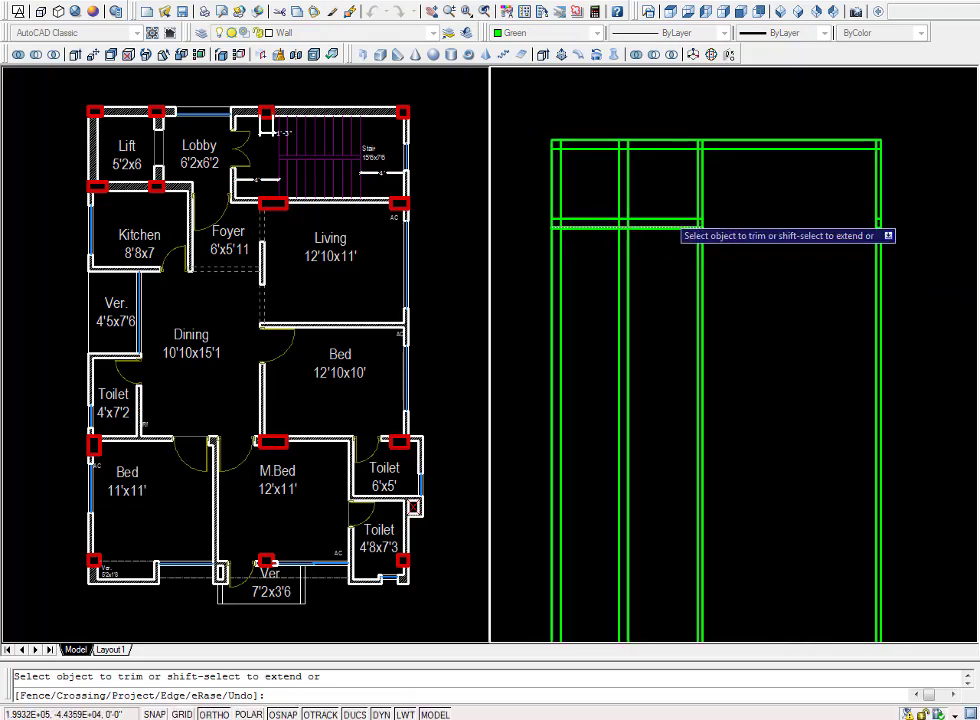
{"action": "left_click", "coordinate": [667, 192]}
{"action": "left_click", "coordinate": [650, 278]}
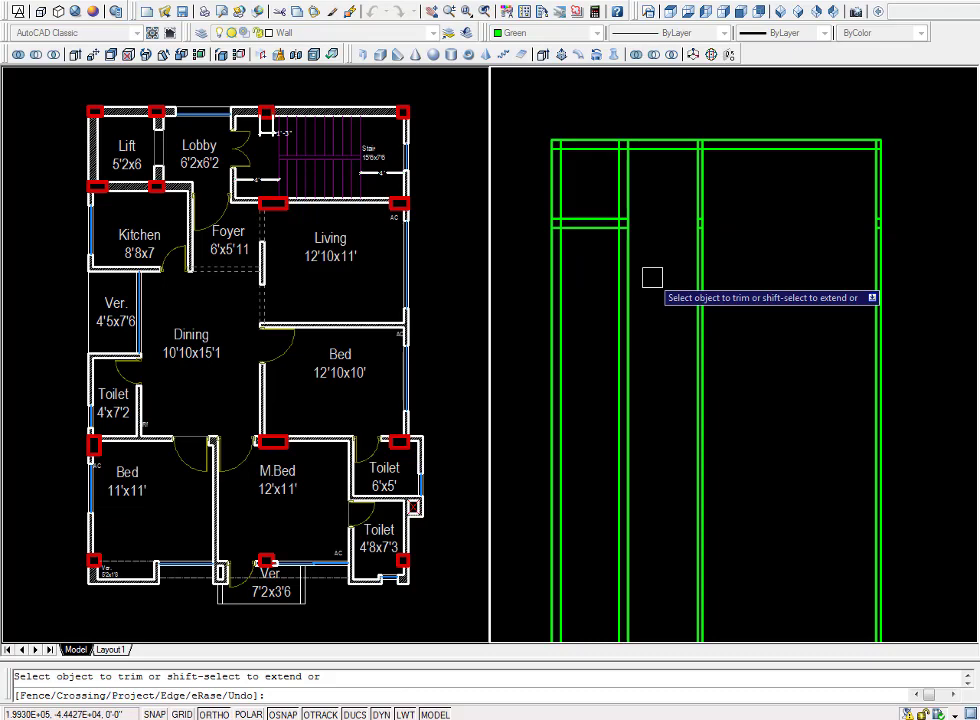
{"action": "key", "text": "Escape"}
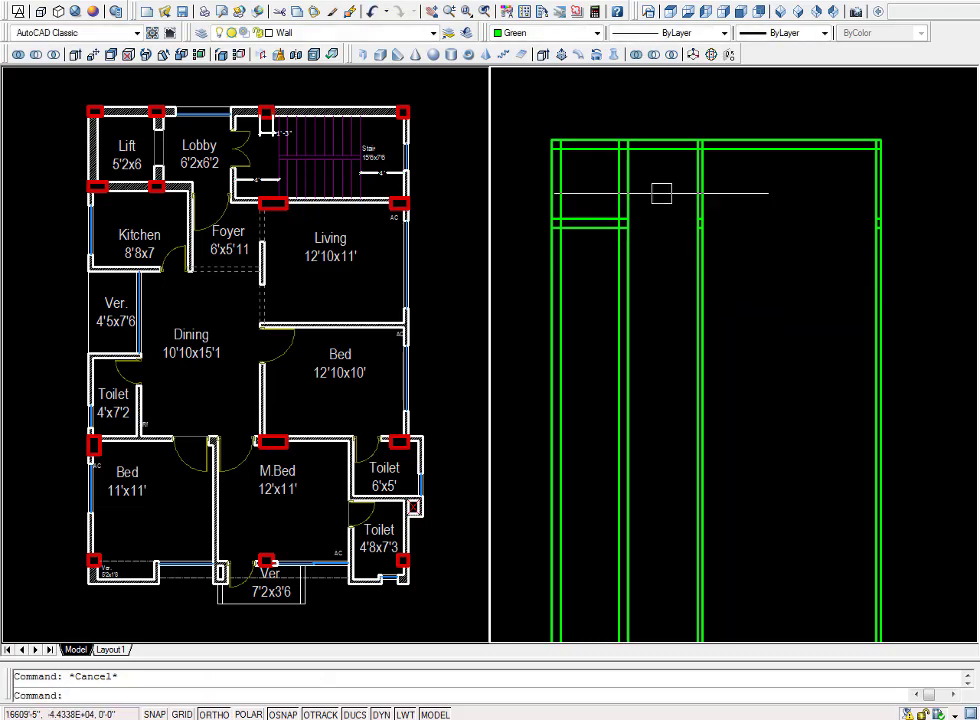
Erase a leftover short wall stub, then undo the erase and the last trim.
{"action": "left_click", "coordinate": [661, 193]}
{"action": "left_click", "coordinate": [723, 267]}
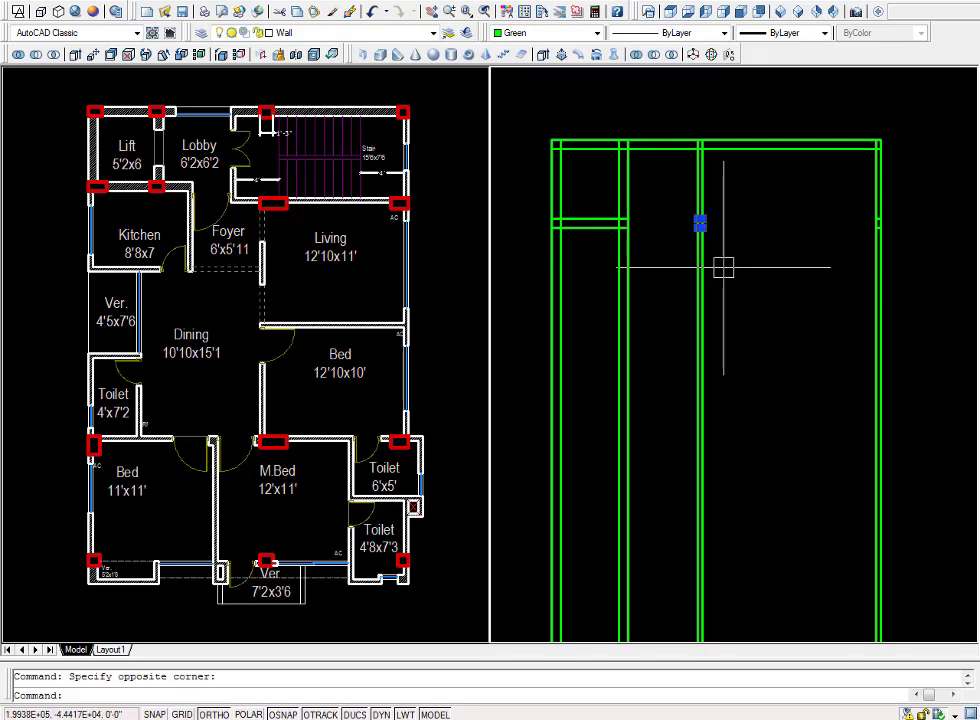
{"action": "key", "text": "Delete"}
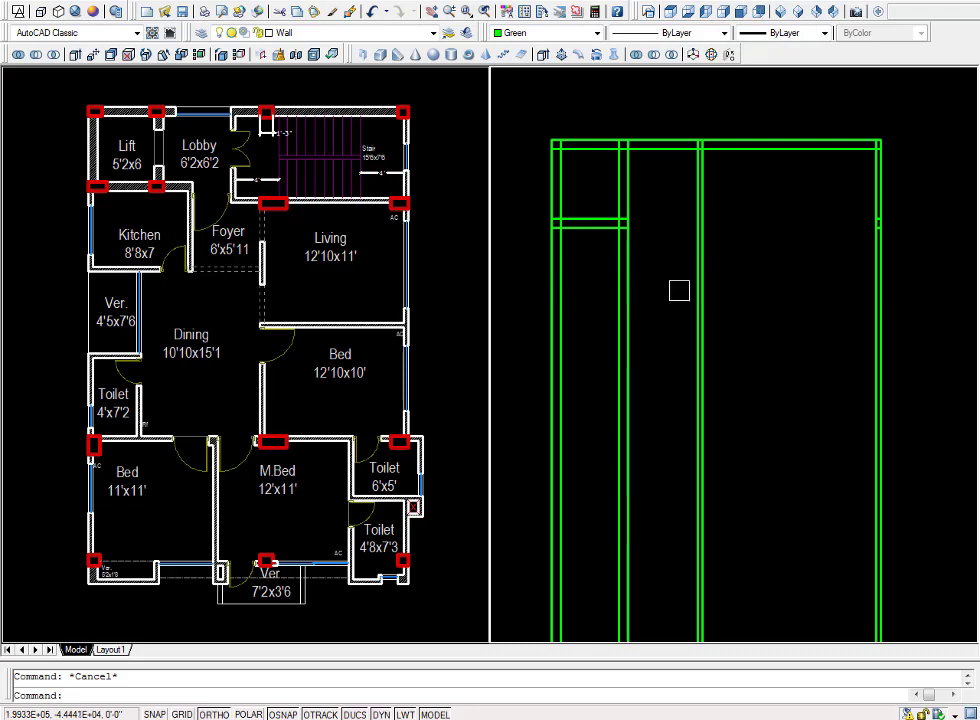
{"action": "key", "text": "ctrl+z"}
{"action": "key", "text": "ctrl+z"}
{"action": "scroll", "coordinate": [680, 289], "scroll_direction": "down", "scroll_amount": 3}
{"action": "key", "text": "Escape"}
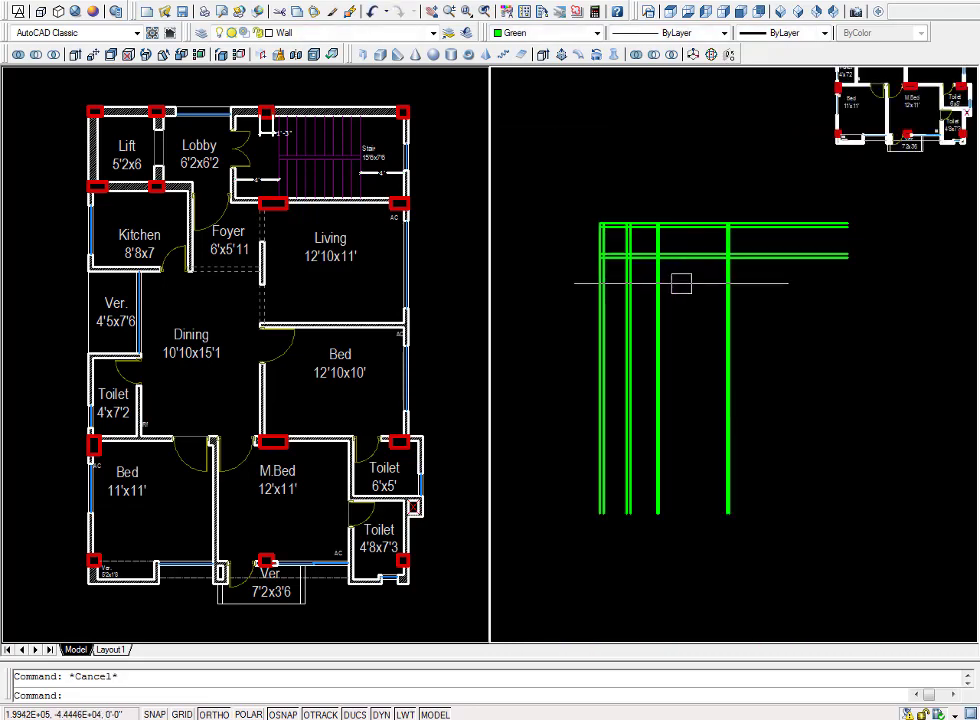
{"action": "type", "text": "tr"}
Trim the lower double wall between the middle and right walls, and the inner verticals below the lift/lobby block.
{"action": "key", "text": "Return"}
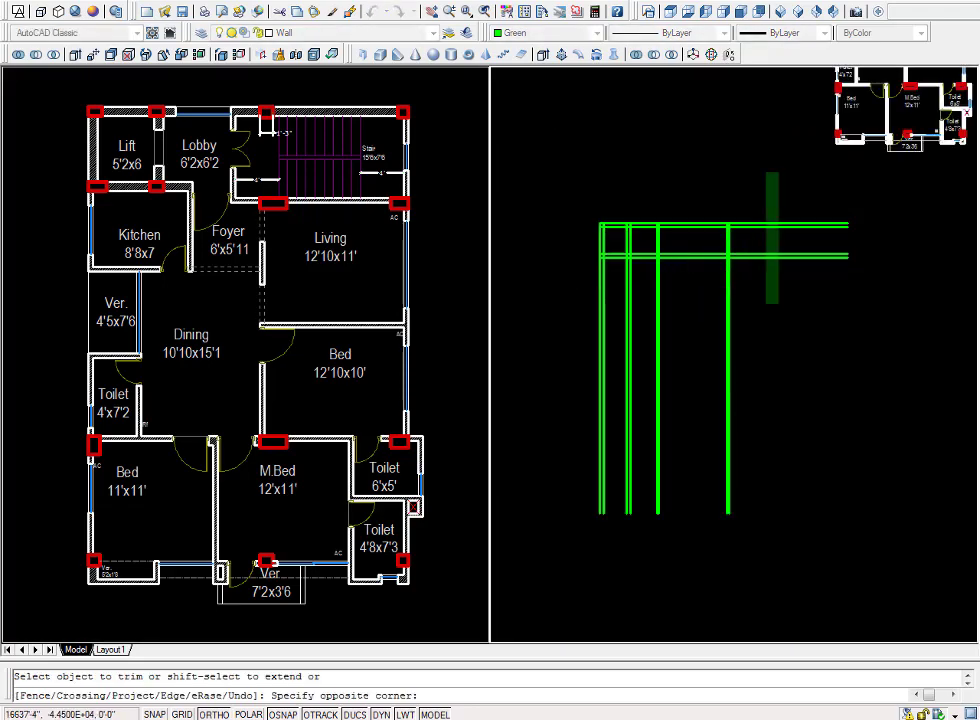
{"action": "scroll", "coordinate": [655, 272], "scroll_direction": "up", "scroll_amount": 5}
{"action": "left_click", "coordinate": [742, 186]}
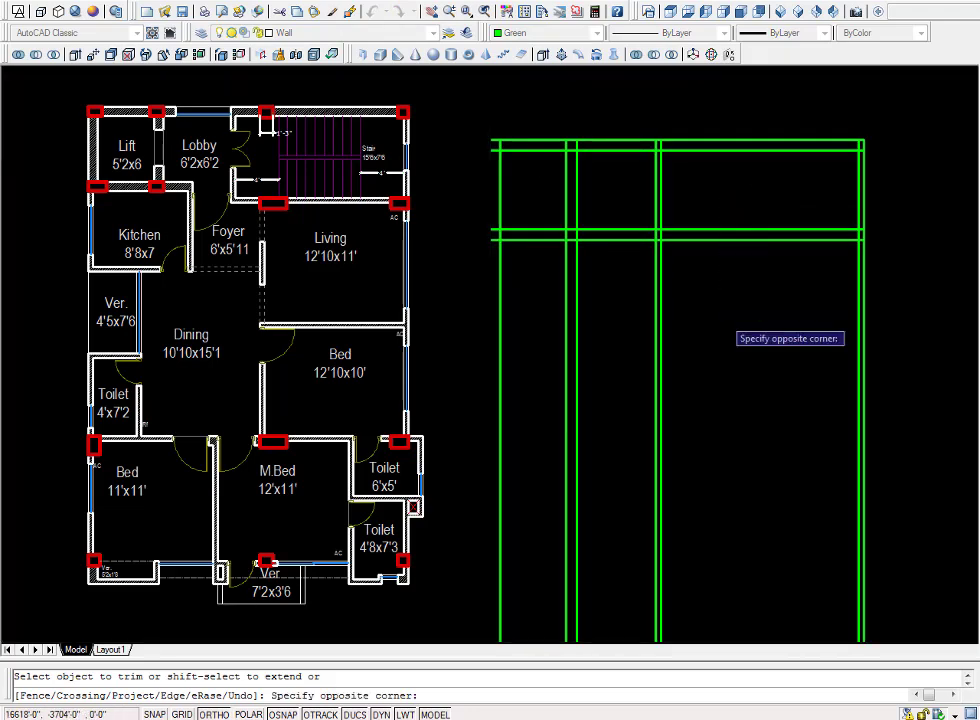
{"action": "left_click", "coordinate": [726, 325]}
{"action": "scroll", "coordinate": [740, 325], "scroll_direction": "down", "scroll_amount": 3}
{"action": "scroll", "coordinate": [718, 330], "scroll_direction": "down", "scroll_amount": 1}
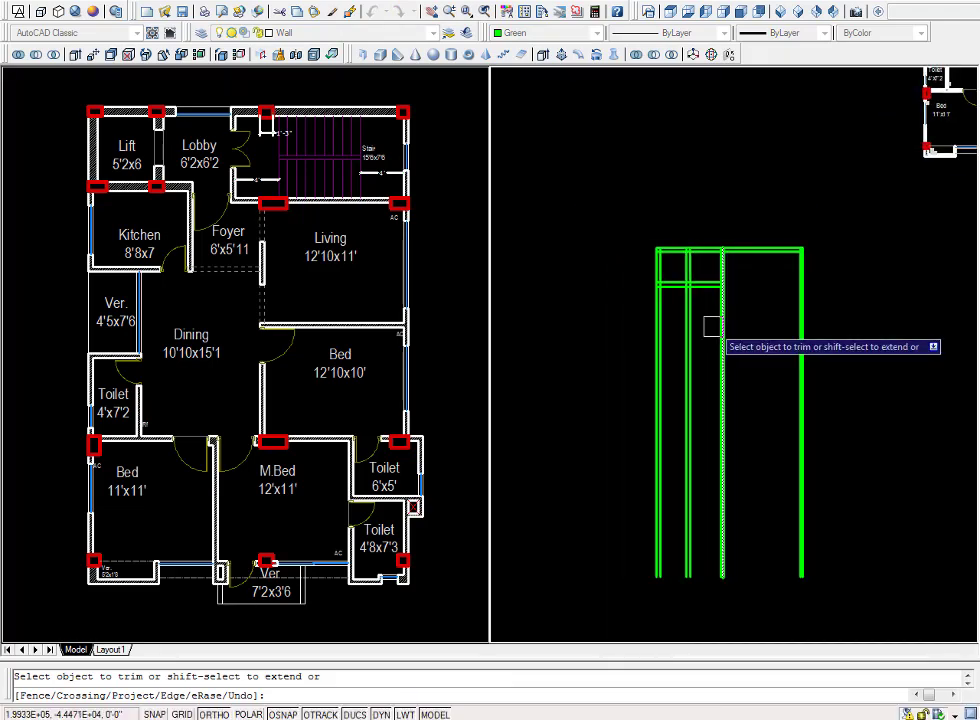
{"action": "scroll", "coordinate": [713, 325], "scroll_direction": "up", "scroll_amount": 2}
{"action": "scroll", "coordinate": [717, 324], "scroll_direction": "up", "scroll_amount": 2}
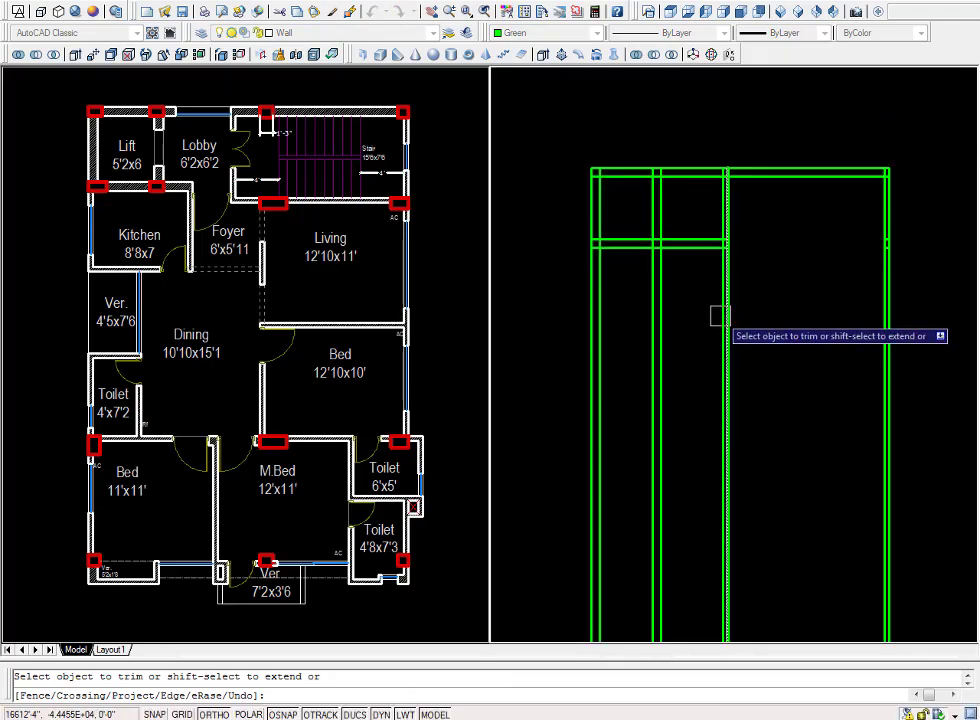
{"action": "left_click", "coordinate": [759, 270]}
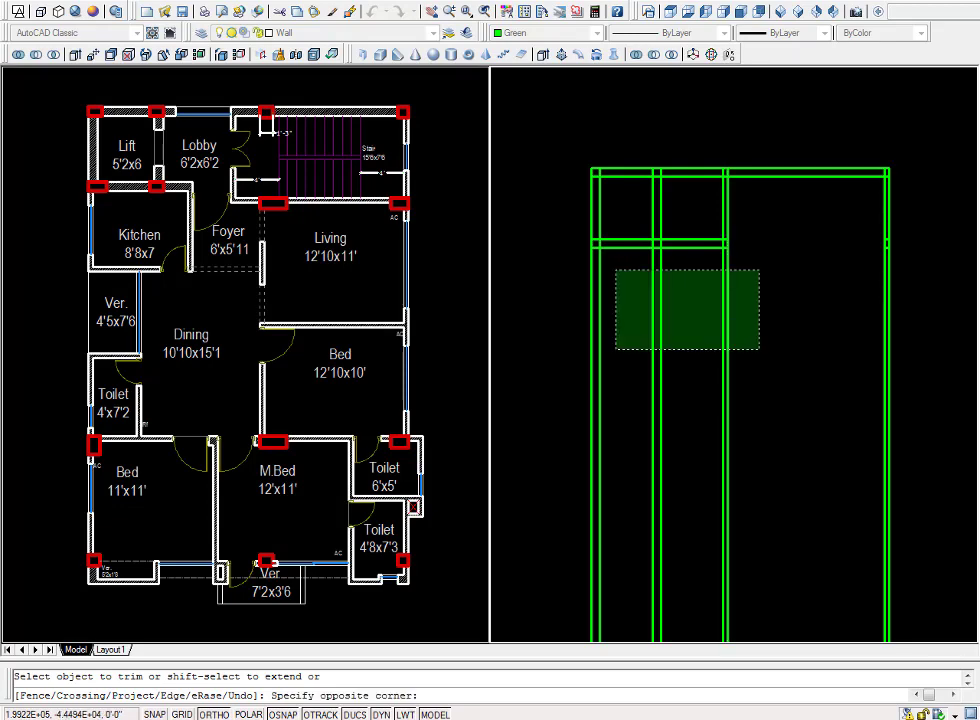
{"action": "left_click", "coordinate": [603, 350]}
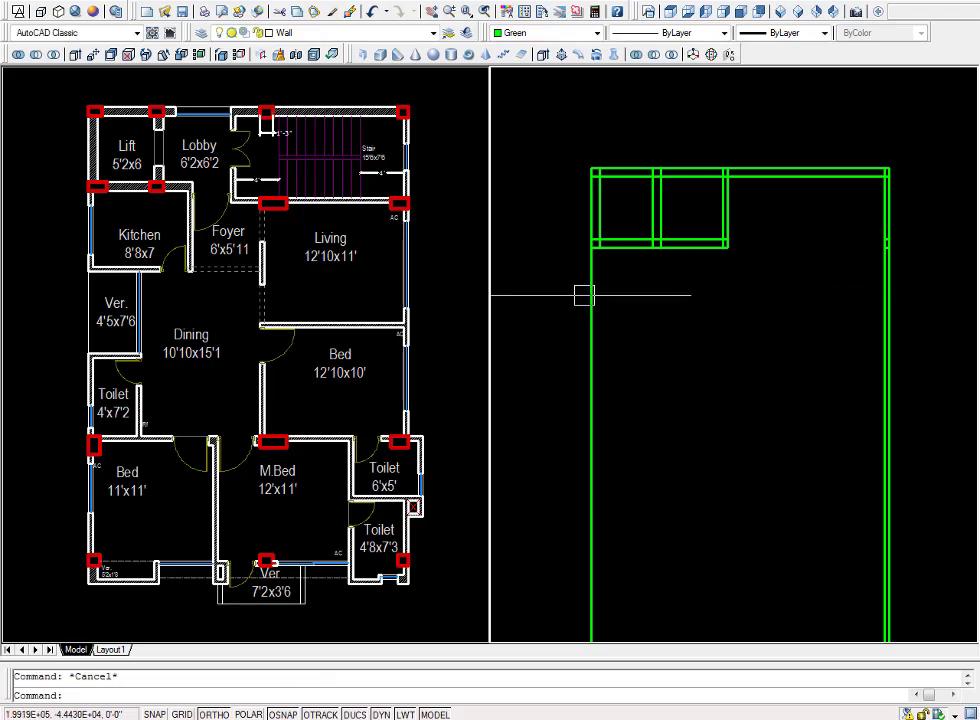
{"action": "scroll", "coordinate": [575, 284], "scroll_direction": "up", "scroll_amount": 3}
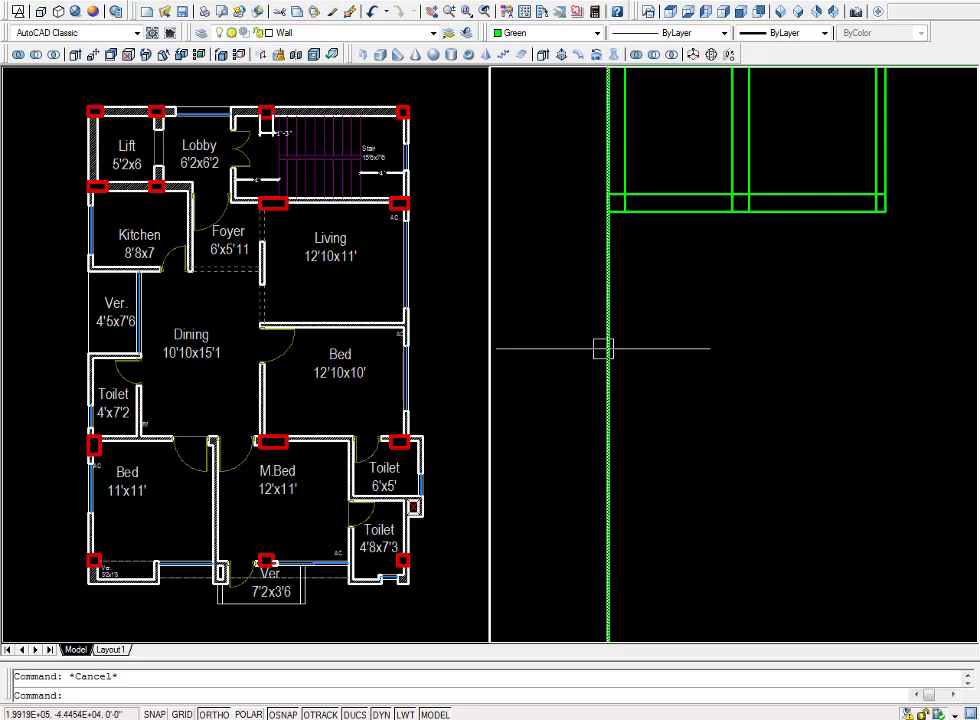
Offset the left outer wall line by 5 to give it wall thickness.
{"action": "type", "text": "o"}
{"action": "key", "text": "Return"}
{"action": "type", "text": "5"}
{"action": "key", "text": "Return"}
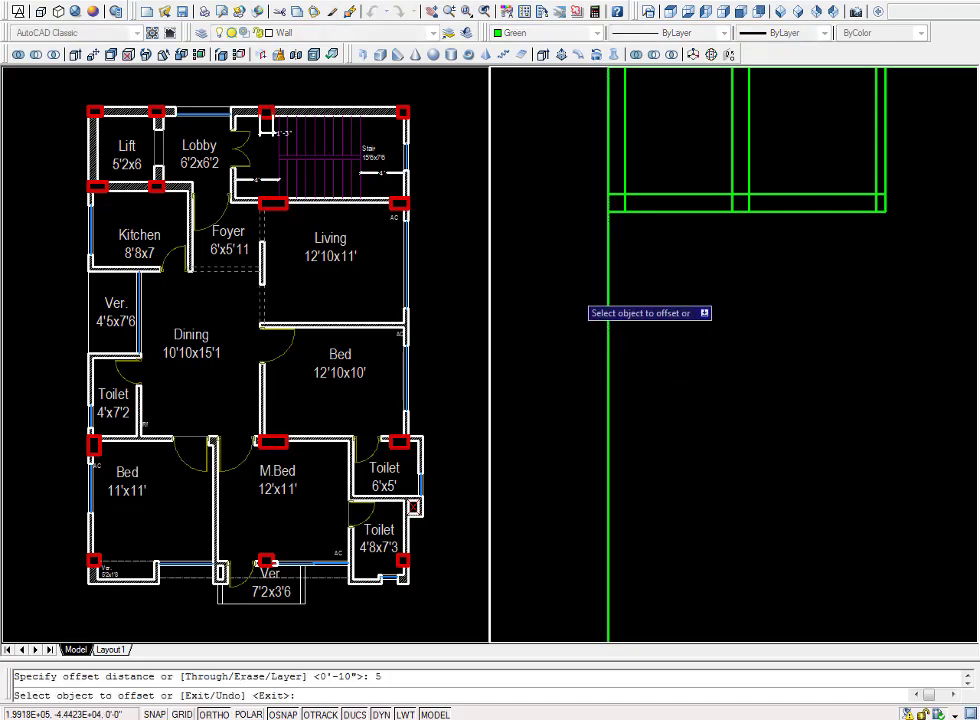
{"action": "left_click", "coordinate": [609, 301]}
{"action": "left_click", "coordinate": [650, 303]}
{"action": "scroll", "coordinate": [625, 195], "scroll_direction": "up", "scroll_amount": 3}
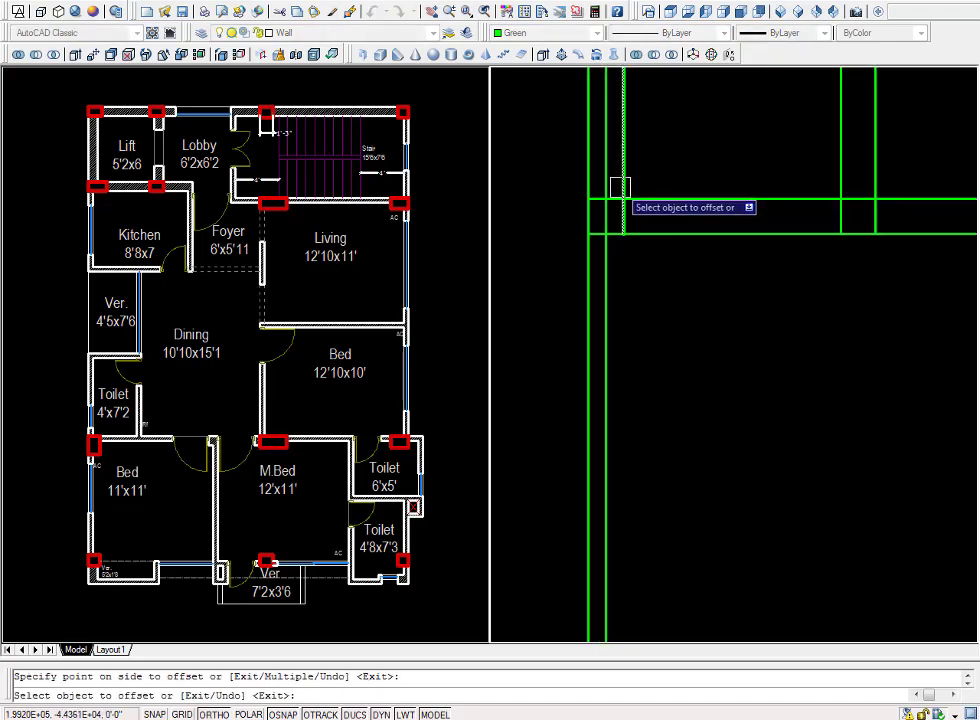
{"action": "key", "text": "Escape"}
Trim the stub between the horizontal wall lines.
{"action": "key", "text": "Return"}
{"action": "key", "text": "Return"}
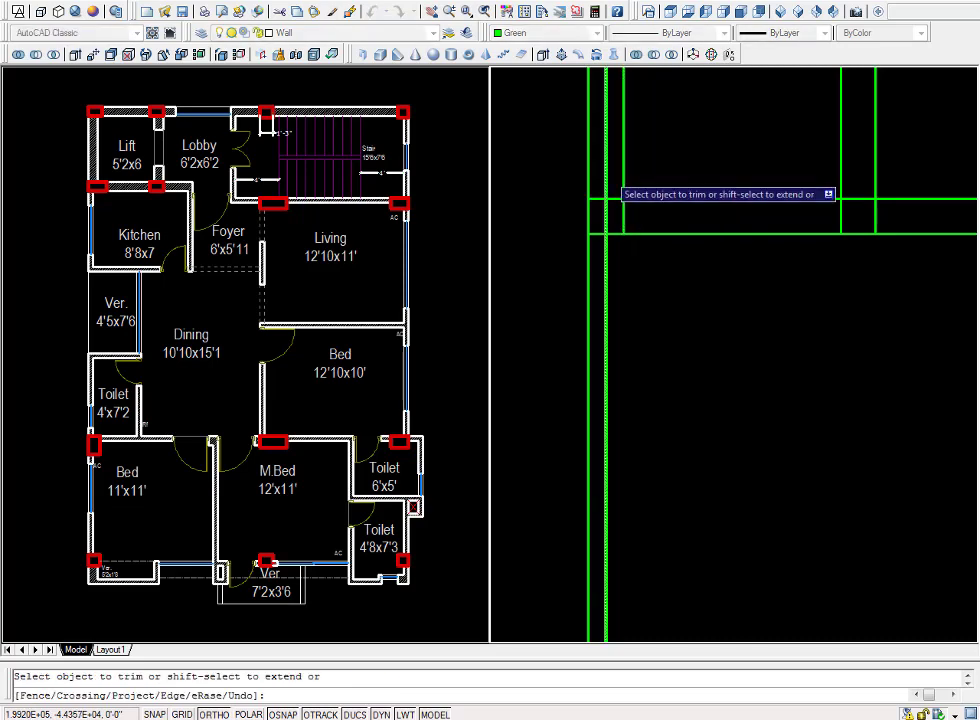
{"action": "scroll", "coordinate": [622, 248], "scroll_direction": "up", "scroll_amount": 1}
{"action": "left_click", "coordinate": [621, 240]}
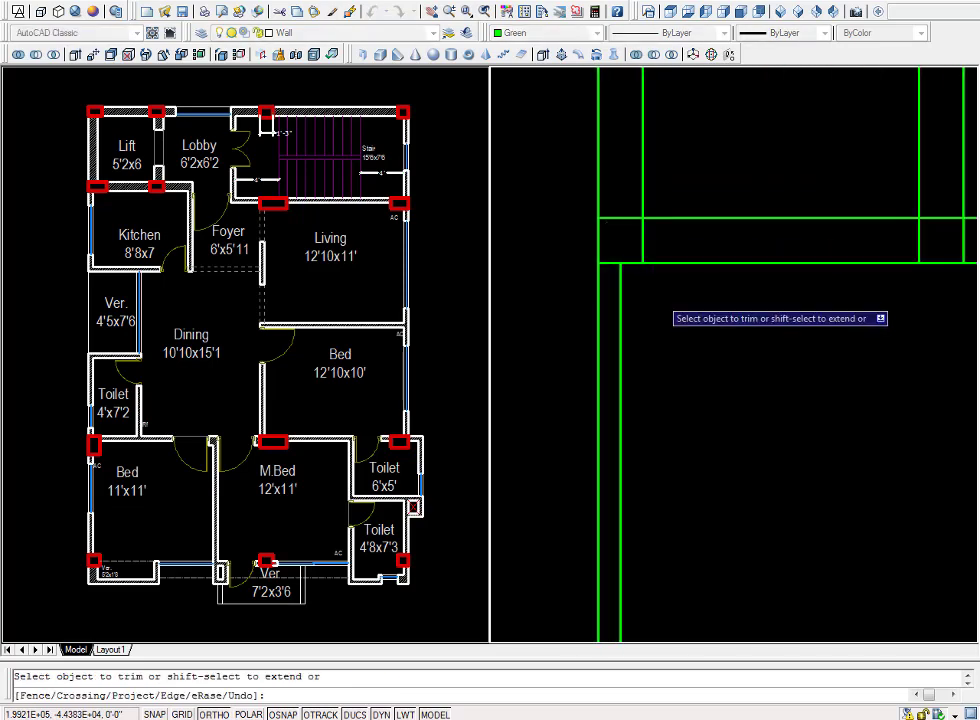
{"action": "scroll", "coordinate": [656, 330], "scroll_direction": "down", "scroll_amount": 2}
{"action": "key", "text": "Escape"}
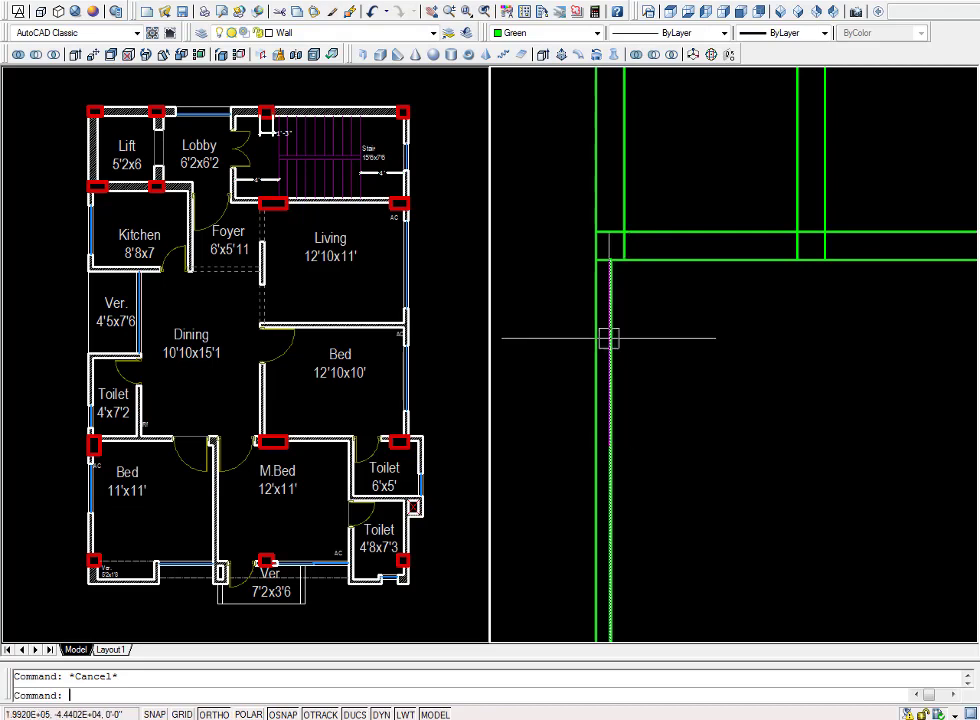
{"action": "type", "text": "o"}
Offset the inner left wall line 8'8 to the right for a new interior wall.
{"action": "key", "text": "Return"}
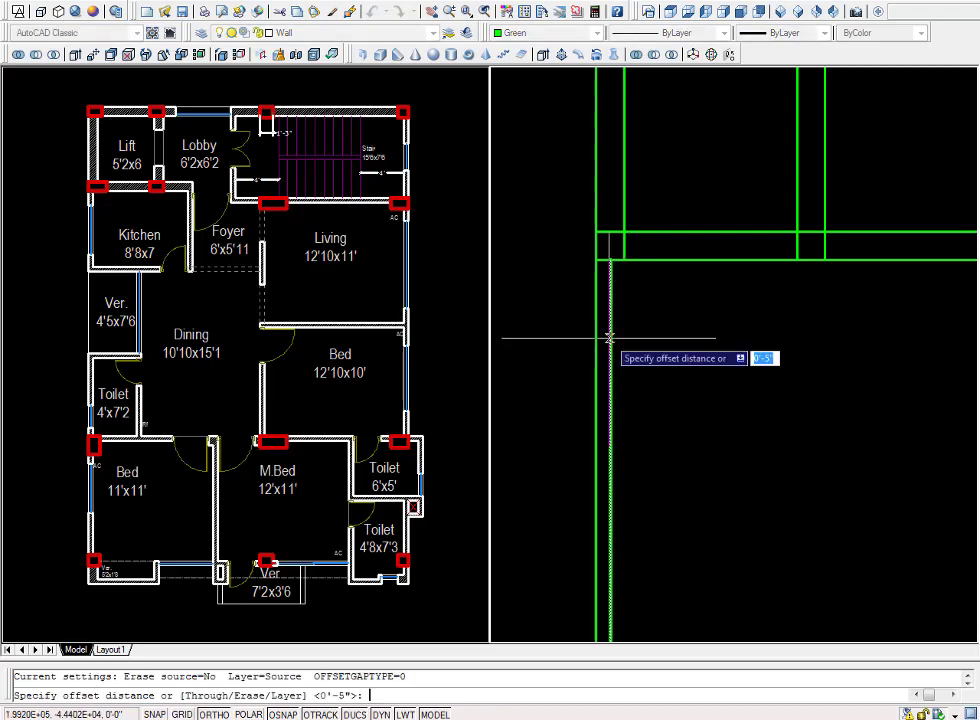
{"action": "type", "text": "'8"}
{"action": "key", "text": "Return"}
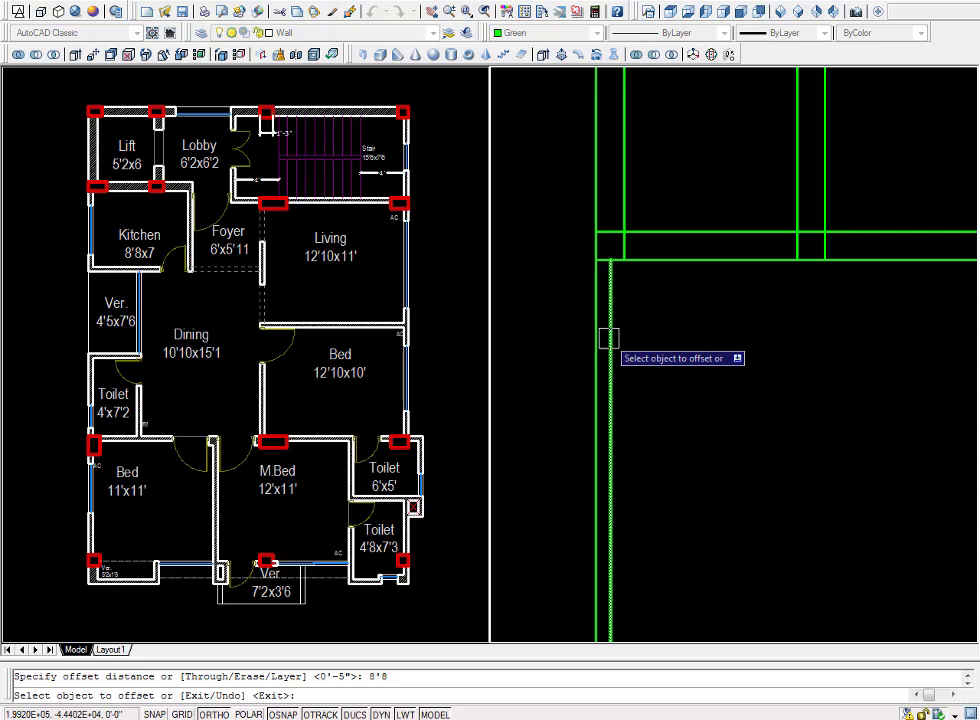
{"action": "left_click", "coordinate": [609, 338]}
{"action": "left_click", "coordinate": [831, 378]}
{"action": "scroll", "coordinate": [753, 357], "scroll_direction": "down", "scroll_amount": 2}
{"action": "scroll", "coordinate": [694, 332], "scroll_direction": "up", "scroll_amount": 1}
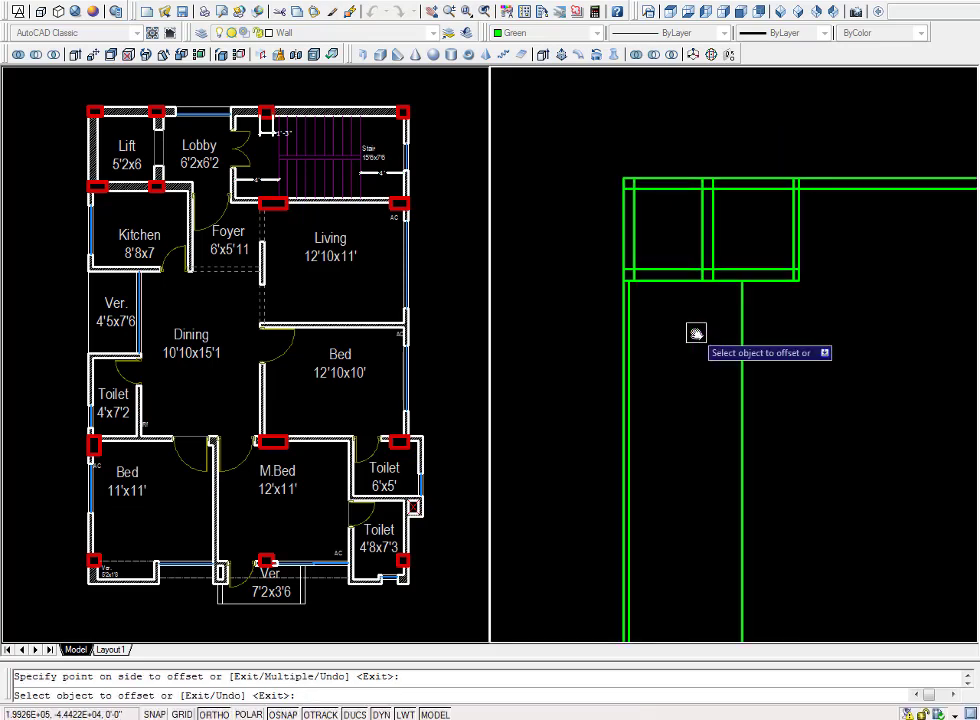
Double the new interior wall with a parallel line 5 away.
{"action": "key", "text": "Return"}
{"action": "key", "text": "Return"}
{"action": "type", "text": "5"}
{"action": "key", "text": "Return"}
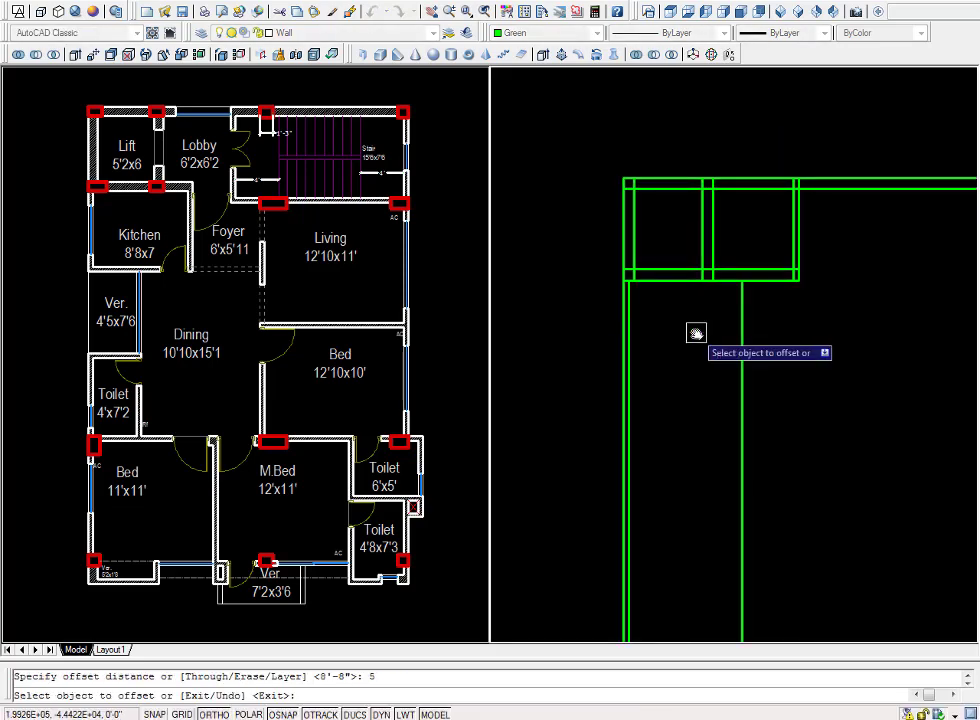
{"action": "left_click", "coordinate": [738, 336]}
{"action": "left_click", "coordinate": [690, 352]}
{"action": "scroll", "coordinate": [794, 363], "scroll_direction": "down", "scroll_amount": 2}
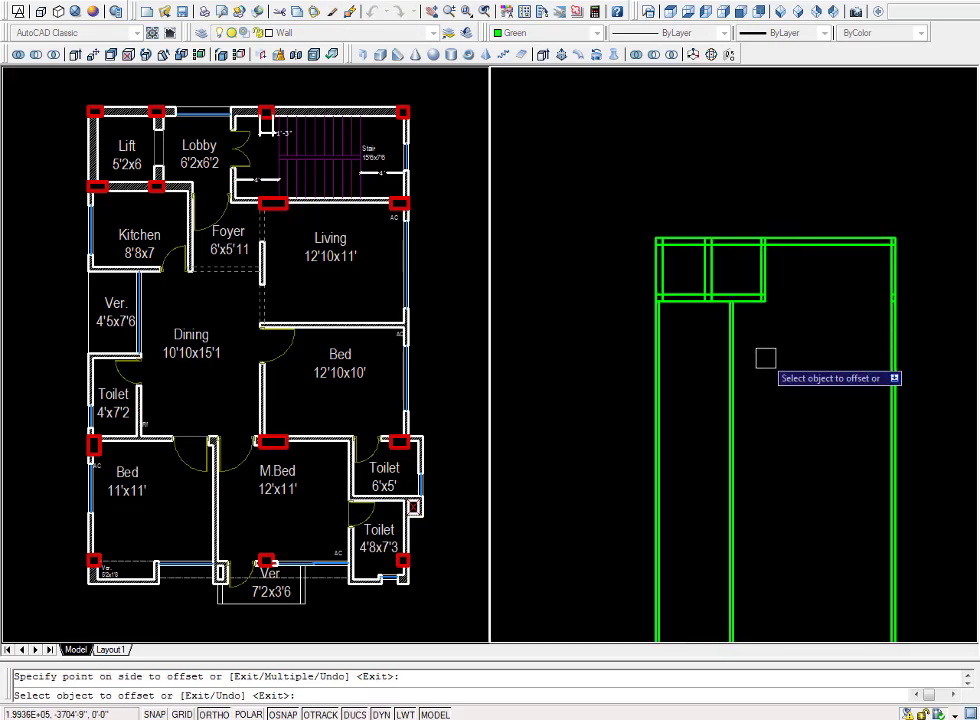
Offset the interior wall line 6' to the right.
{"action": "key", "text": "Return"}
{"action": "key", "text": "Return"}
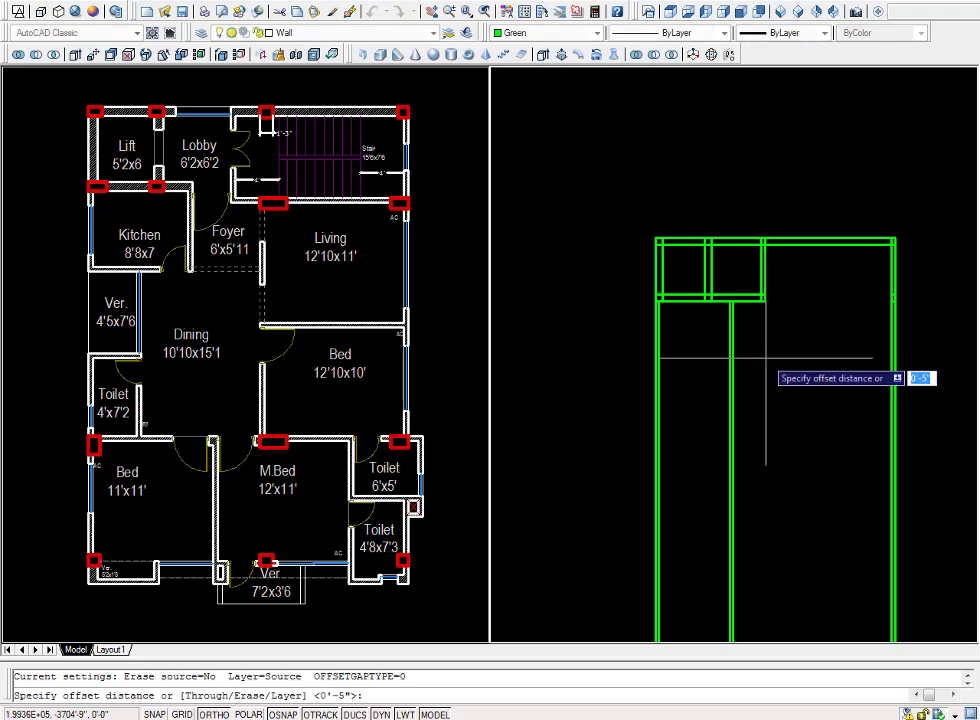
{"action": "type", "text": "6"}
{"action": "key", "text": "Return"}
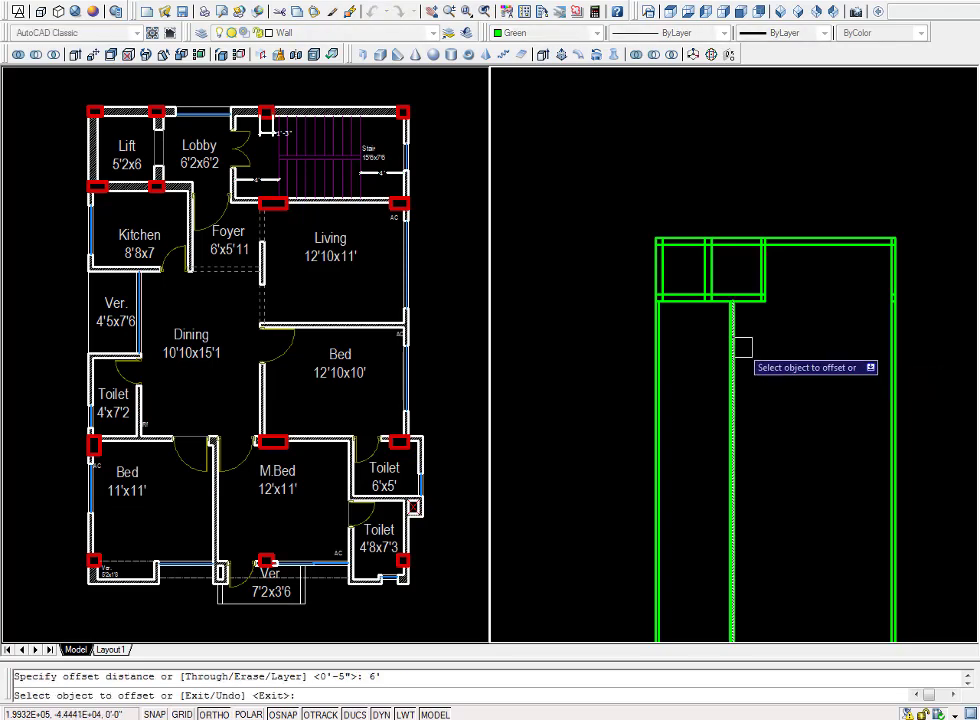
{"action": "left_click", "coordinate": [733, 346]}
{"action": "left_click", "coordinate": [850, 368]}
Offset the newest line 52 further right, then undo that mistaken line.
{"action": "key", "text": "Return"}
{"action": "key", "text": "Return"}
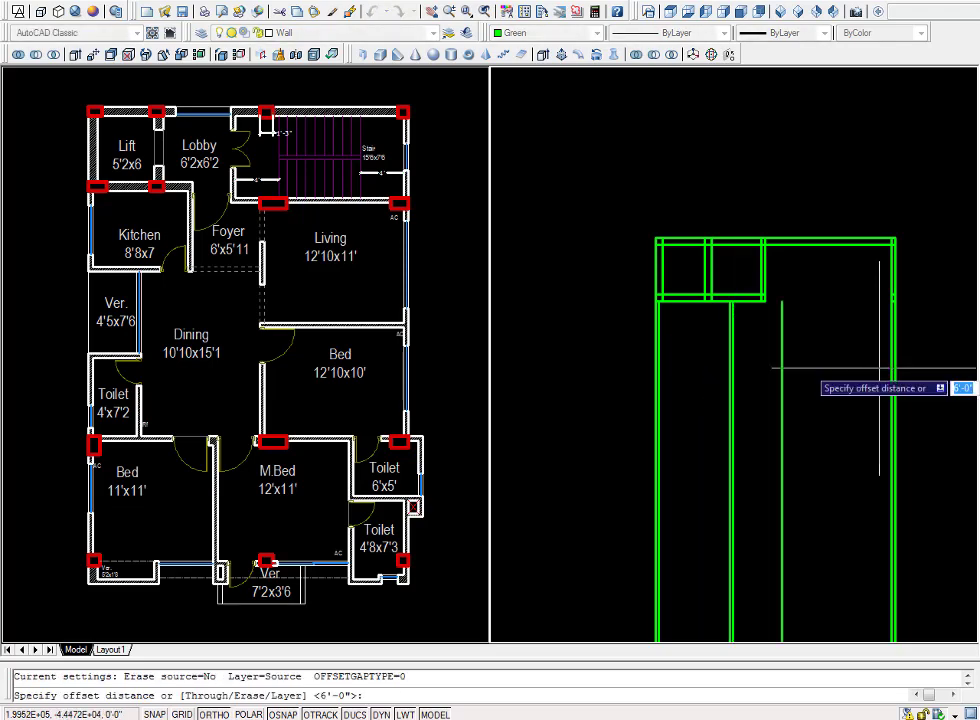
{"action": "type", "text": "52"}
{"action": "key", "text": "Return"}
{"action": "left_click", "coordinate": [781, 341]}
{"action": "left_click", "coordinate": [873, 386]}
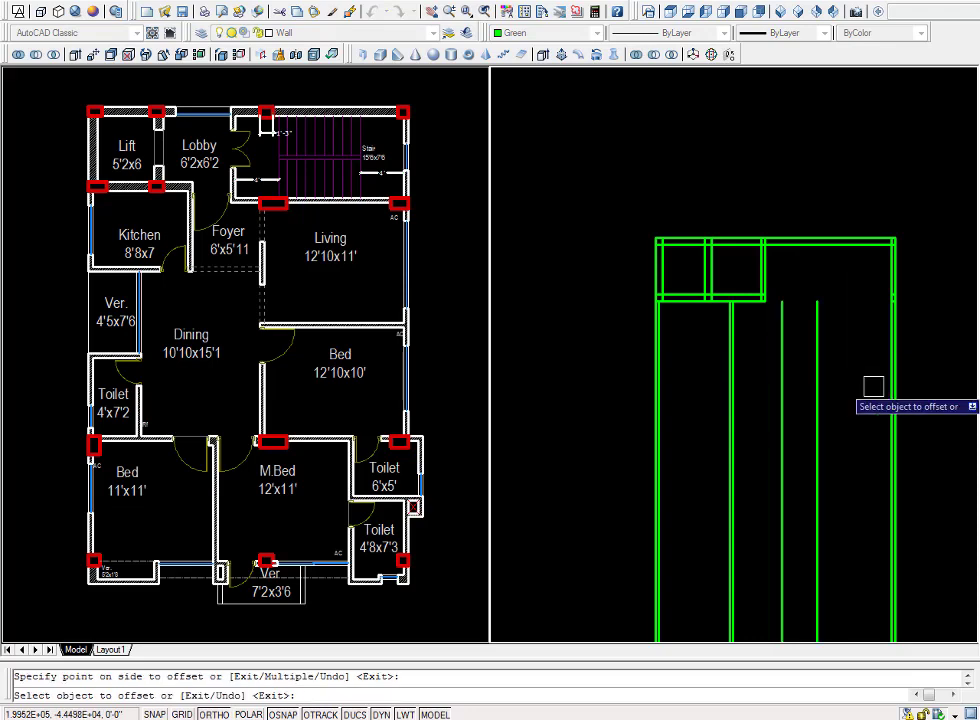
{"action": "key", "text": "ctrl+z"}
{"action": "key", "text": "Escape"}
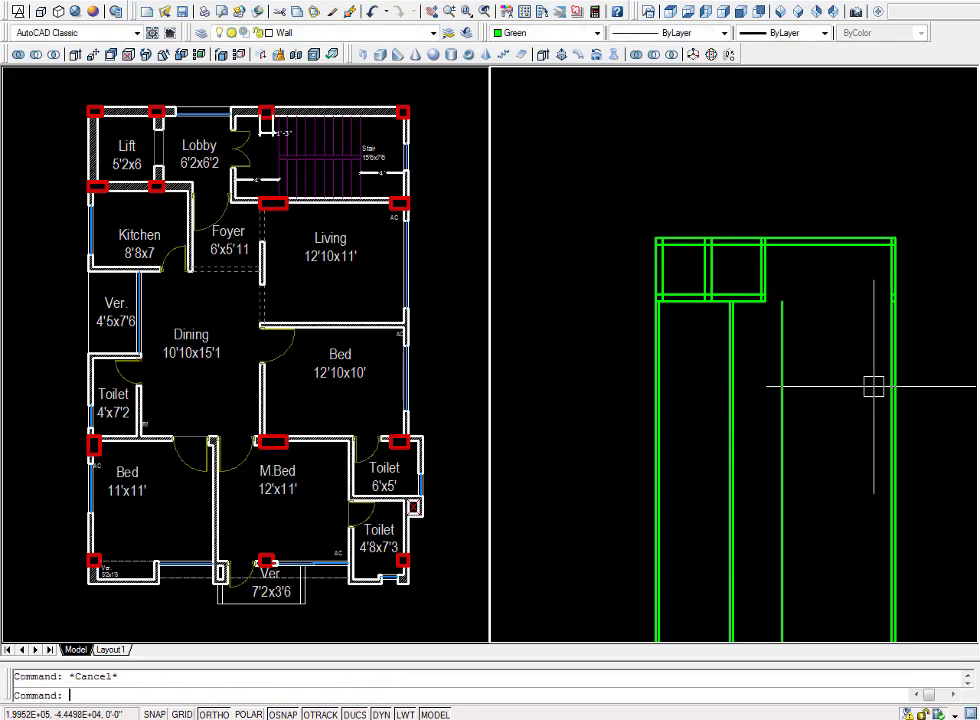
{"action": "type", "text": "o"}
Double the 6' wall line with a parallel copy 5 away.
{"action": "key", "text": "Return"}
{"action": "type", "text": "5"}
{"action": "key", "text": "Return"}
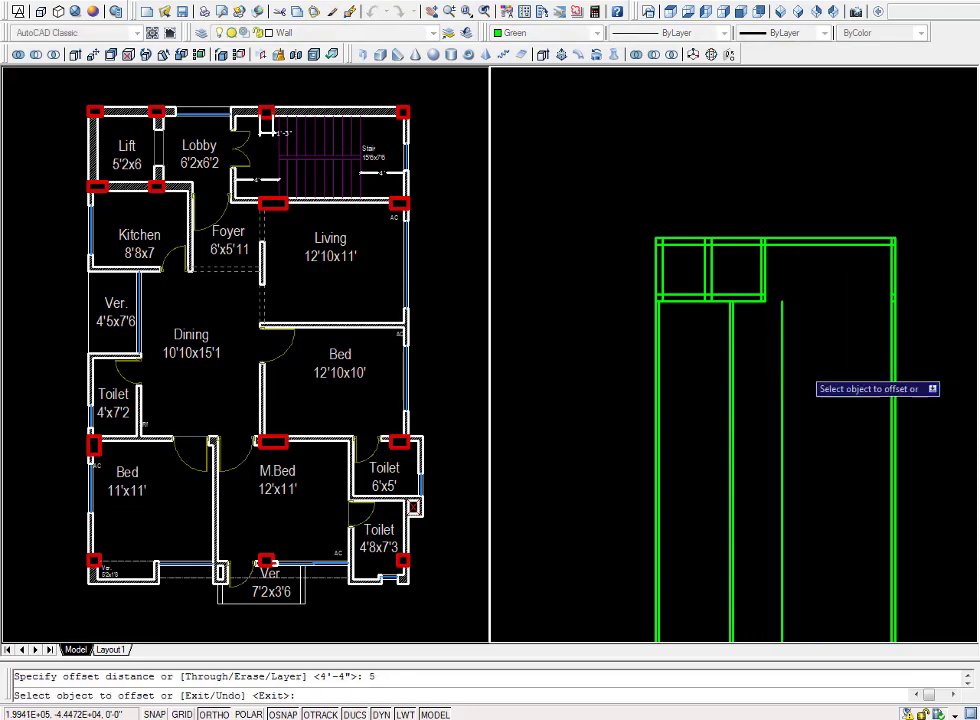
{"action": "left_click", "coordinate": [781, 362]}
{"action": "left_click", "coordinate": [835, 382]}
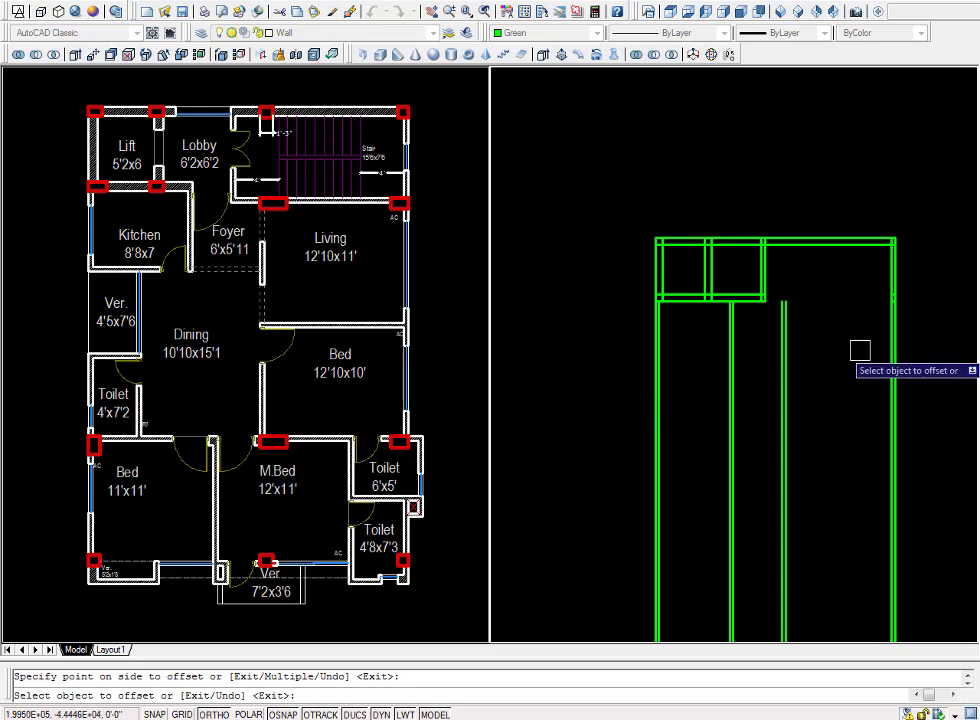
{"action": "key", "text": "Escape"}
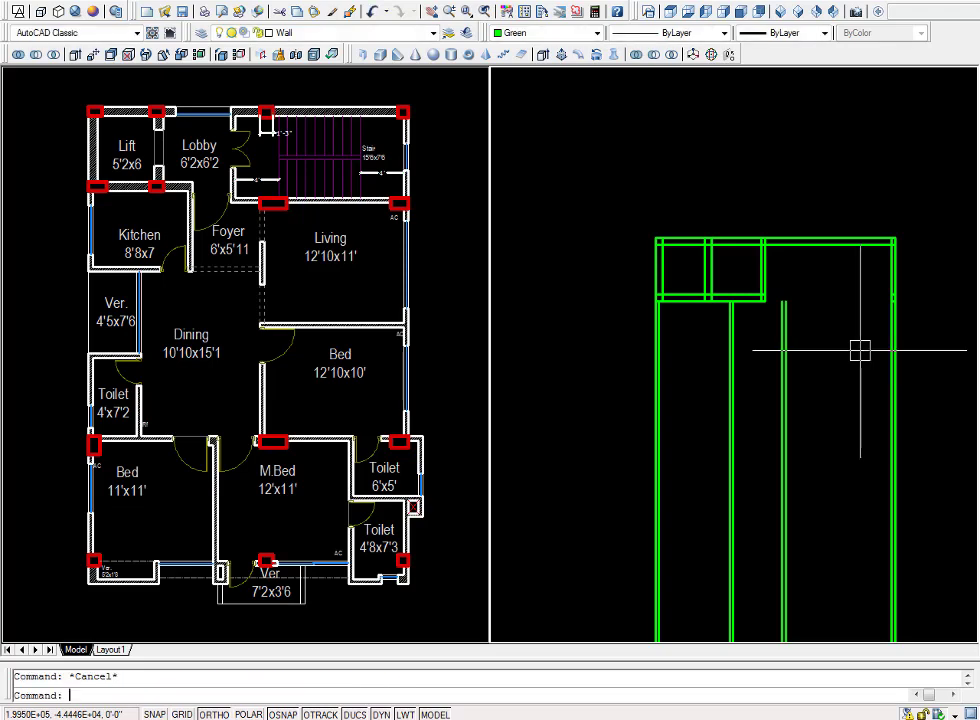
{"action": "scroll", "coordinate": [833, 315], "scroll_direction": "up", "scroll_amount": 2}
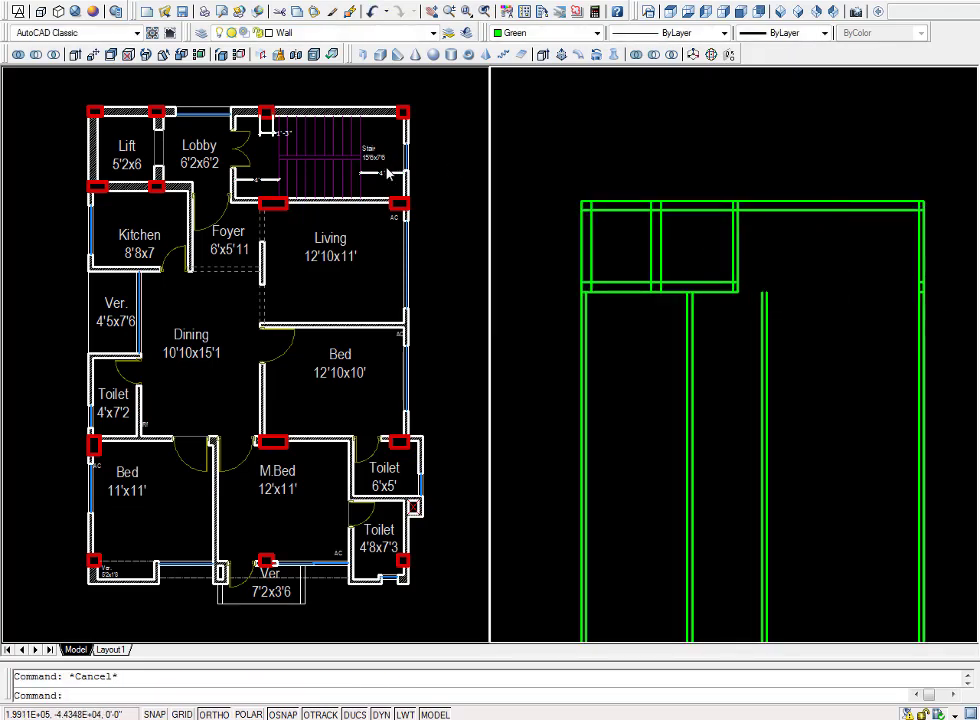
{"action": "scroll", "coordinate": [385, 176], "scroll_direction": "up", "scroll_amount": 5}
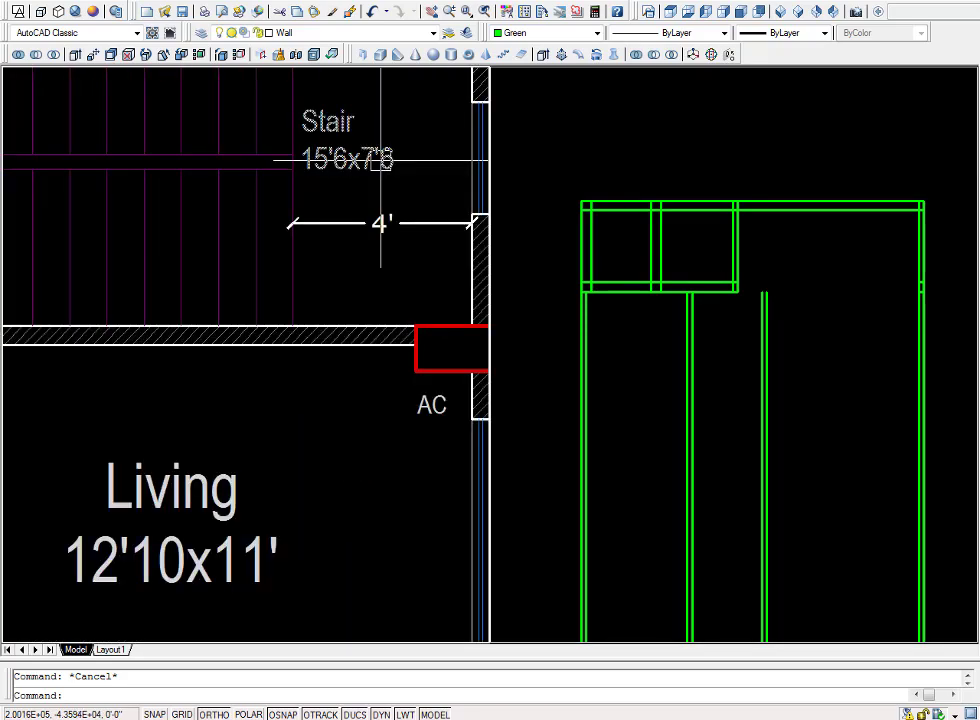
{"action": "scroll", "coordinate": [374, 204], "scroll_direction": "down", "scroll_amount": 2}
{"action": "scroll", "coordinate": [374, 205], "scroll_direction": "down", "scroll_amount": 3}
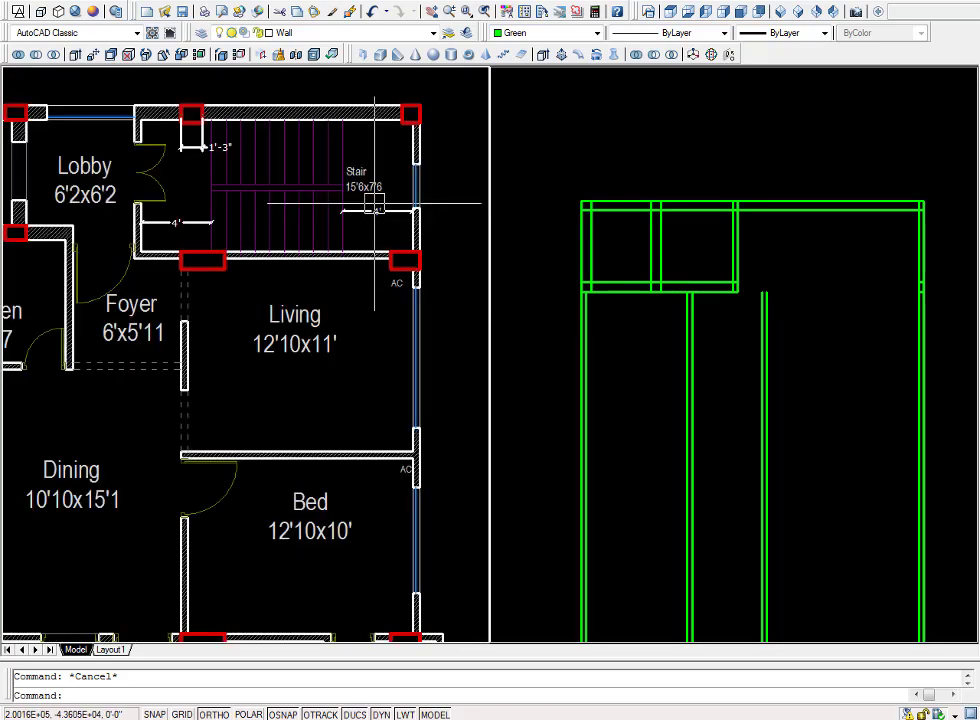
{"action": "scroll", "coordinate": [374, 206], "scroll_direction": "down", "scroll_amount": 2}
{"action": "scroll", "coordinate": [374, 208], "scroll_direction": "up", "scroll_amount": 3}
{"action": "middle_click_drag", "start_coordinate": [374, 208], "coordinate": [405, 193]}
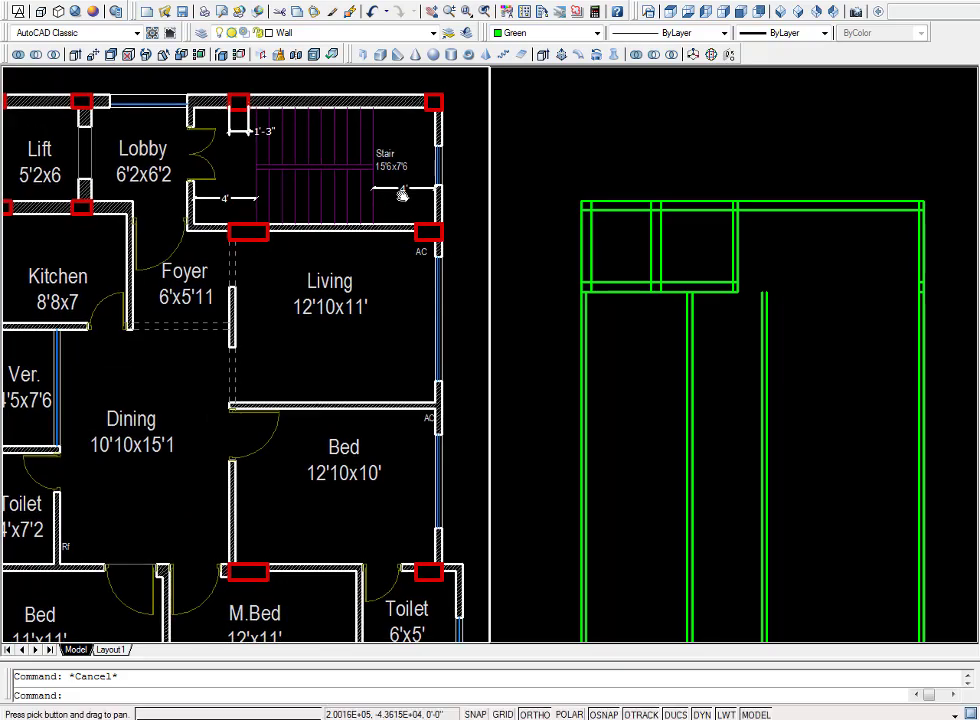
{"action": "scroll", "coordinate": [405, 193], "scroll_direction": "down", "scroll_amount": 2}
{"action": "left_click", "coordinate": [648, 150]}
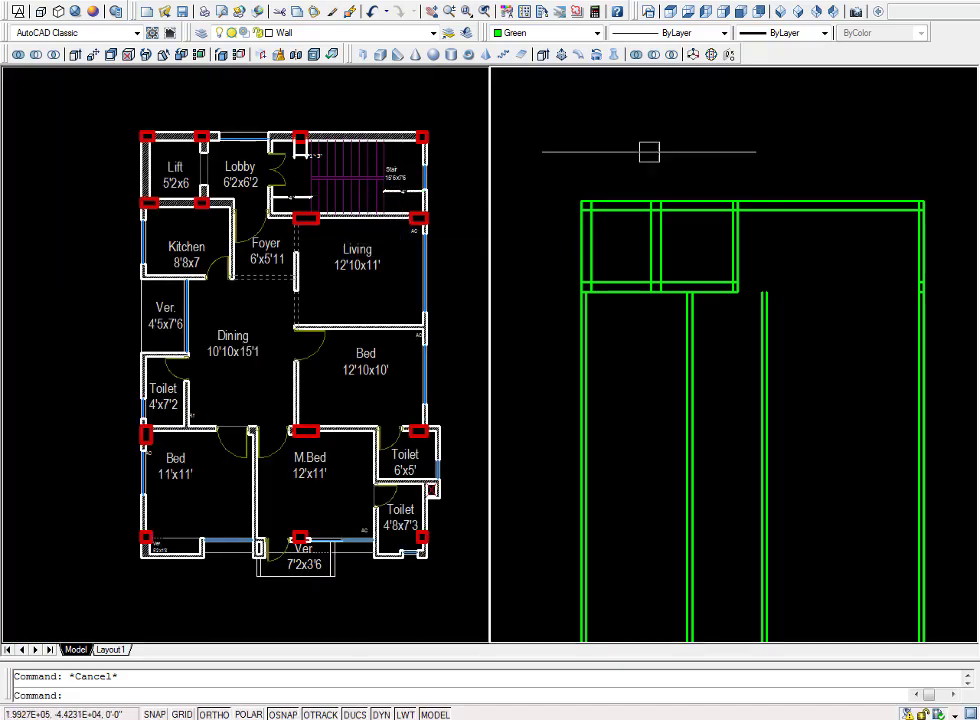
{"action": "scroll", "coordinate": [790, 255], "scroll_direction": "up", "scroll_amount": 2}
{"action": "middle_click_drag", "start_coordinate": [790, 255], "coordinate": [773, 235]}
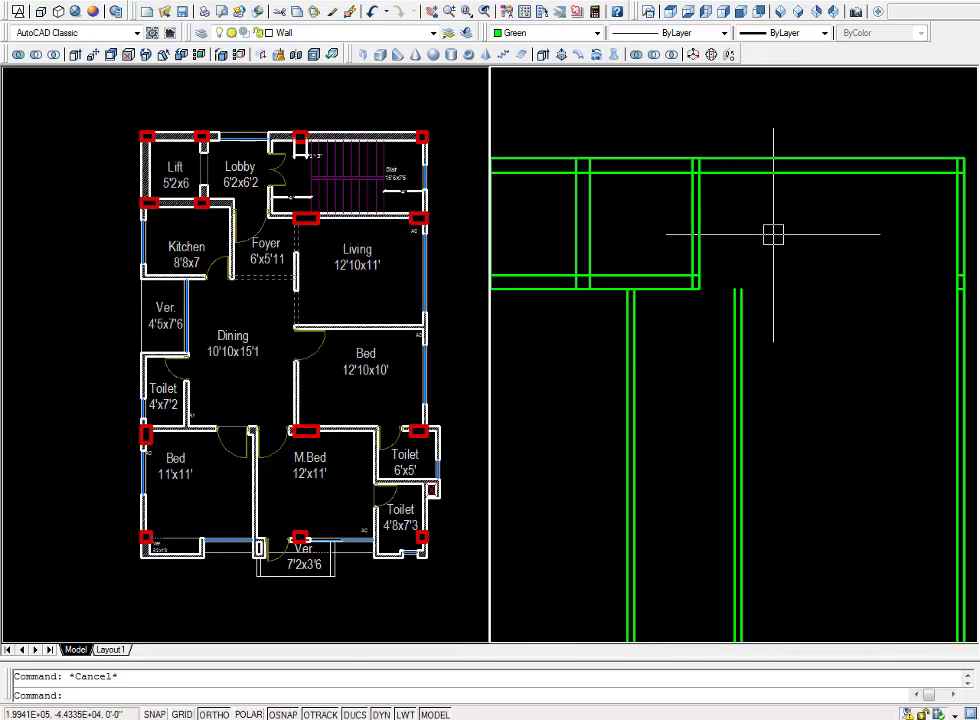
{"action": "type", "text": "c"}
Offset the top wall 7'6 down, then offset that copy 5 to form a double wall.
{"action": "key", "text": "Return"}
{"action": "type", "text": "7'6"}
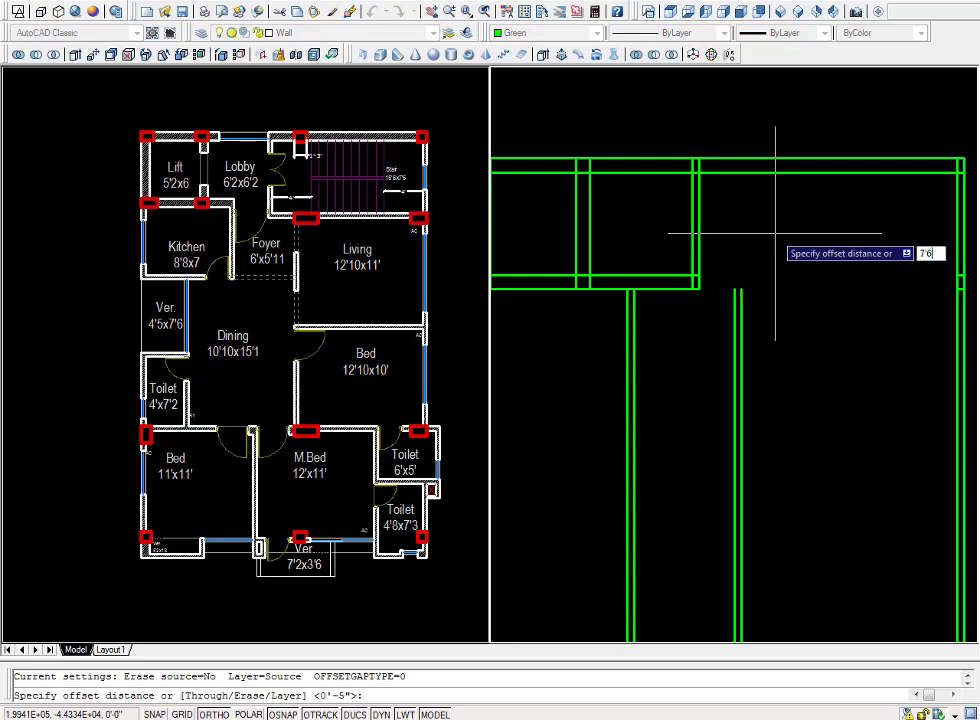
{"action": "key", "text": "Return"}
{"action": "left_click", "coordinate": [775, 159]}
{"action": "left_click", "coordinate": [789, 292]}
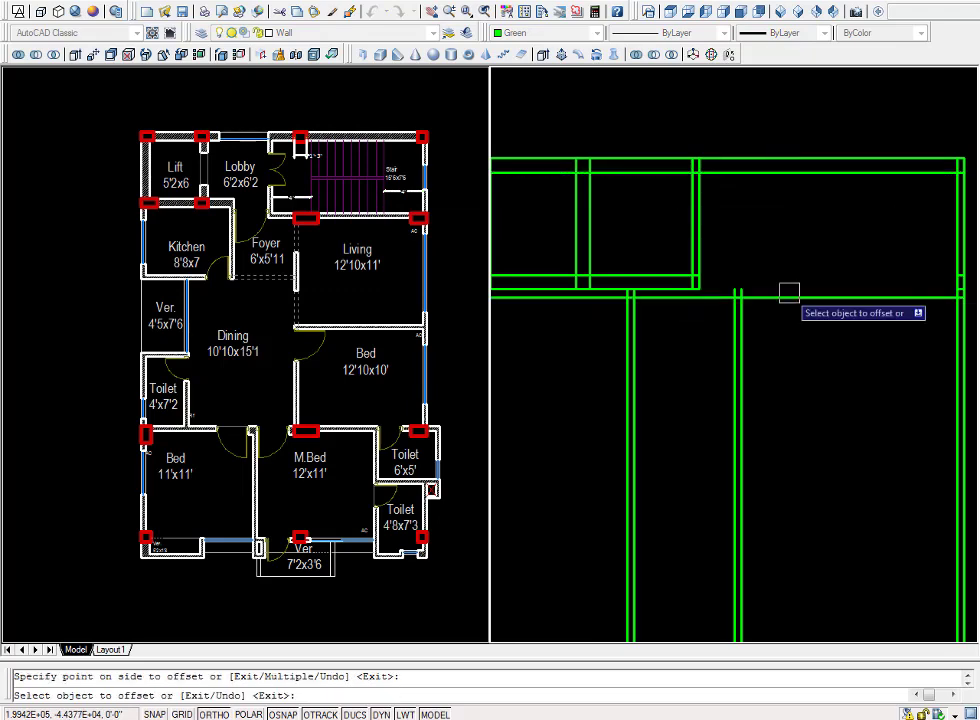
{"action": "key", "text": "Return"}
{"action": "key", "text": "Return"}
{"action": "type", "text": "5"}
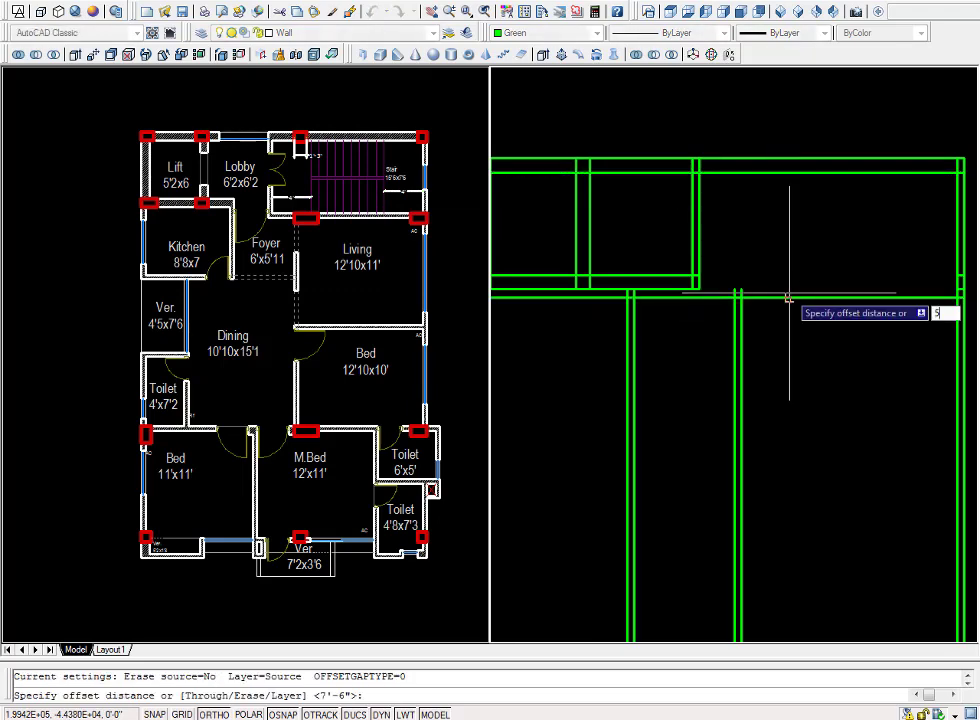
{"action": "key", "text": "Return"}
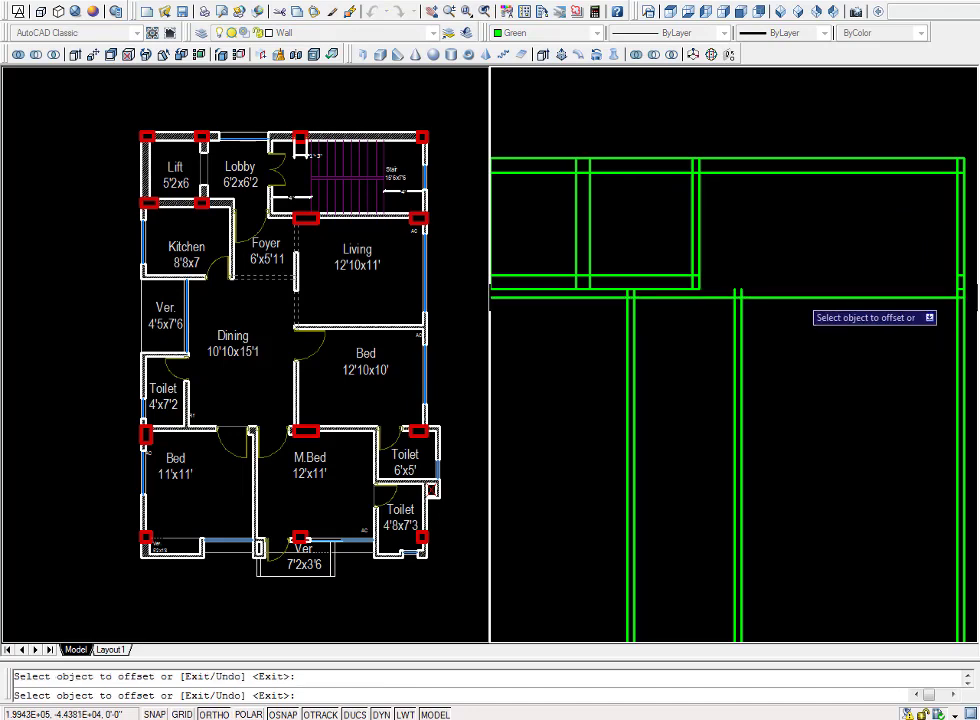
{"action": "left_click", "coordinate": [830, 297]}
{"action": "left_click", "coordinate": [842, 398]}
{"action": "key", "text": "Escape"}
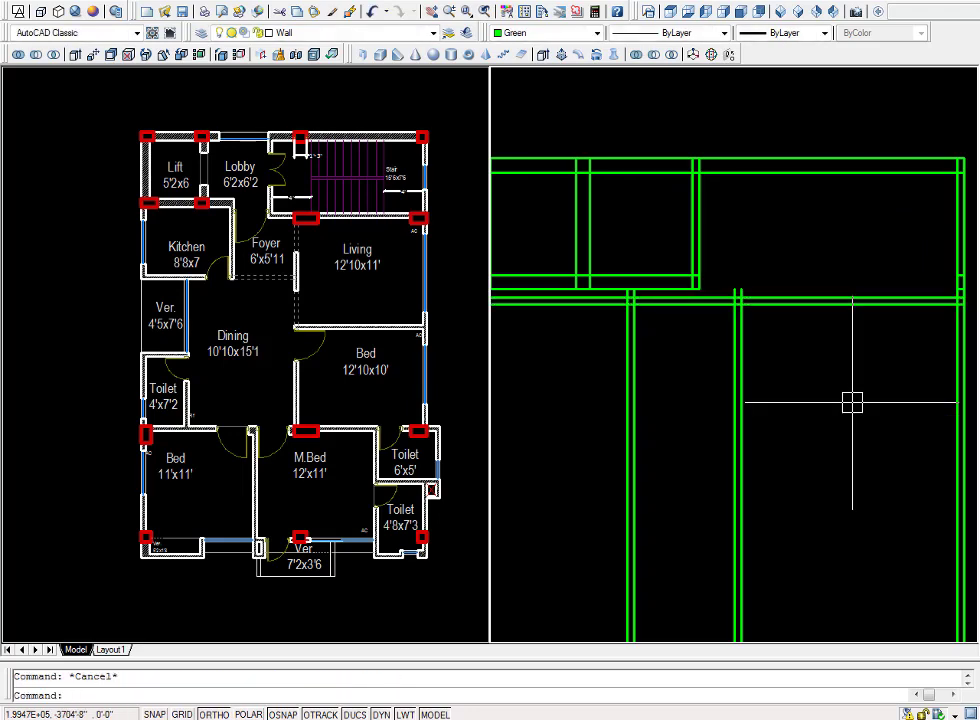
Extend the nearby vertical wall lines down to both new horizontal lines.
{"action": "scroll", "coordinate": [851, 402], "scroll_direction": "down", "scroll_amount": 1}
{"action": "scroll", "coordinate": [798, 339], "scroll_direction": "down", "scroll_amount": 1}
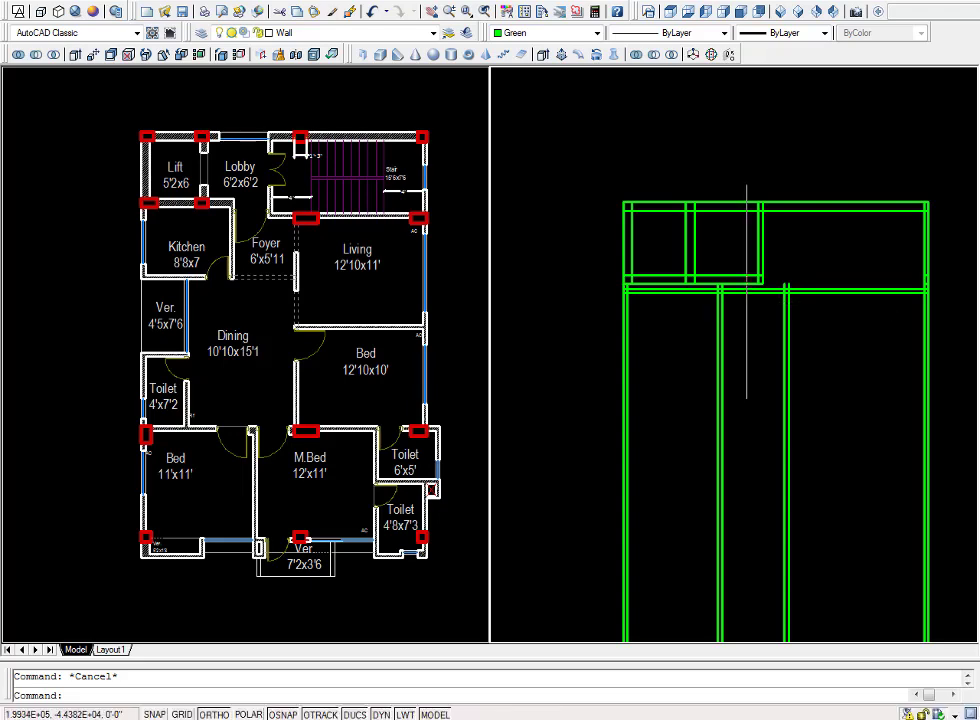
{"action": "scroll", "coordinate": [746, 291], "scroll_direction": "up", "scroll_amount": 5}
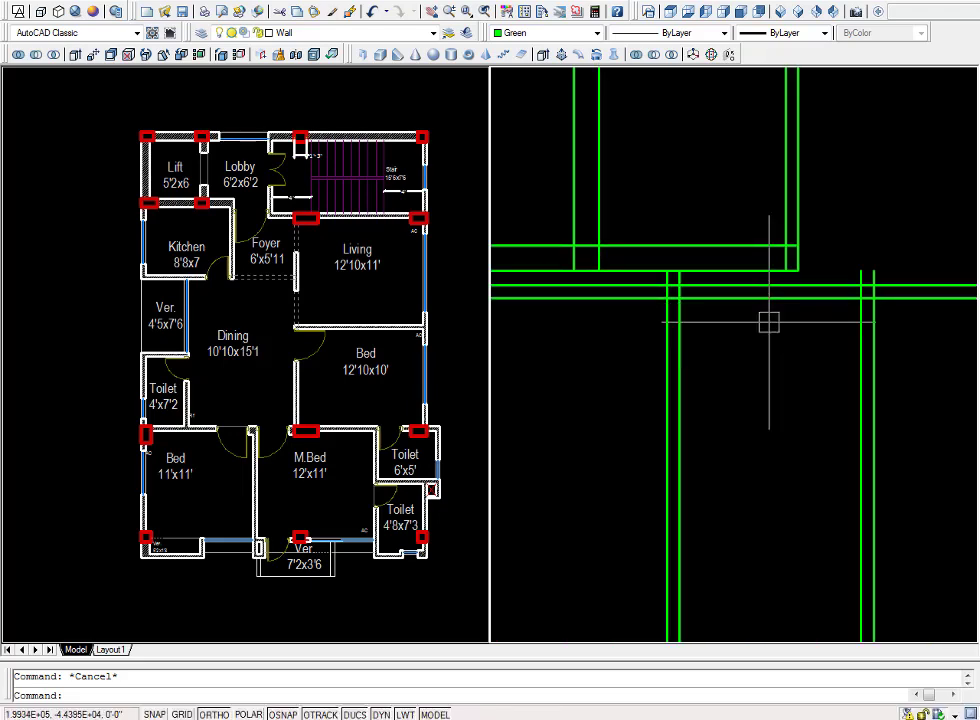
{"action": "scroll", "coordinate": [768, 321], "scroll_direction": "down", "scroll_amount": 2}
{"action": "type", "text": "ex"}
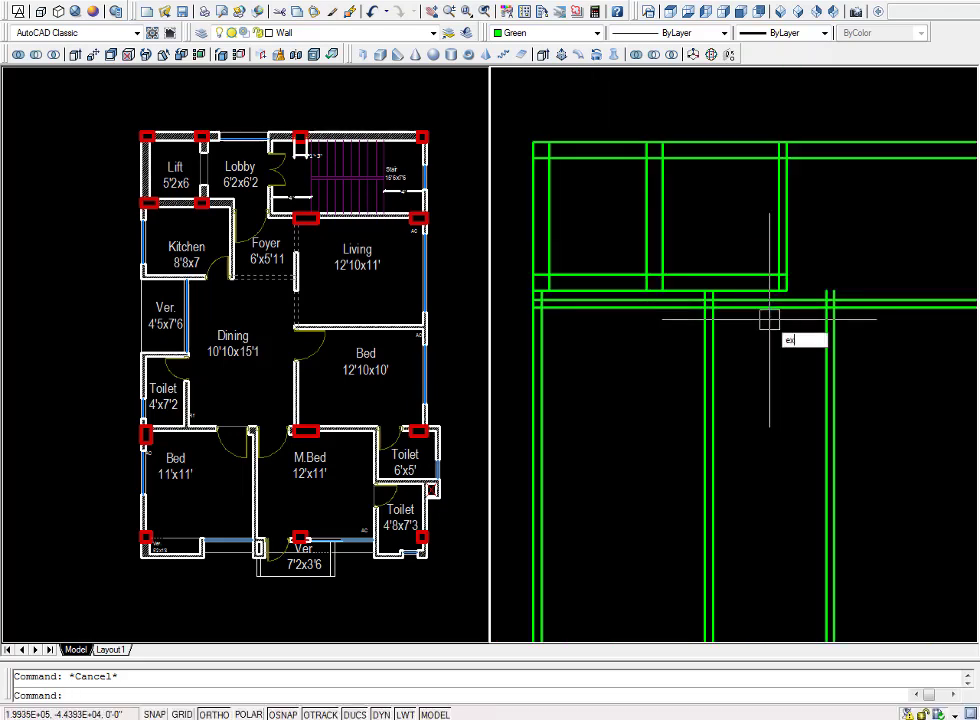
{"action": "key", "text": "Return"}
{"action": "key", "text": "Return"}
{"action": "left_click", "coordinate": [792, 204]}
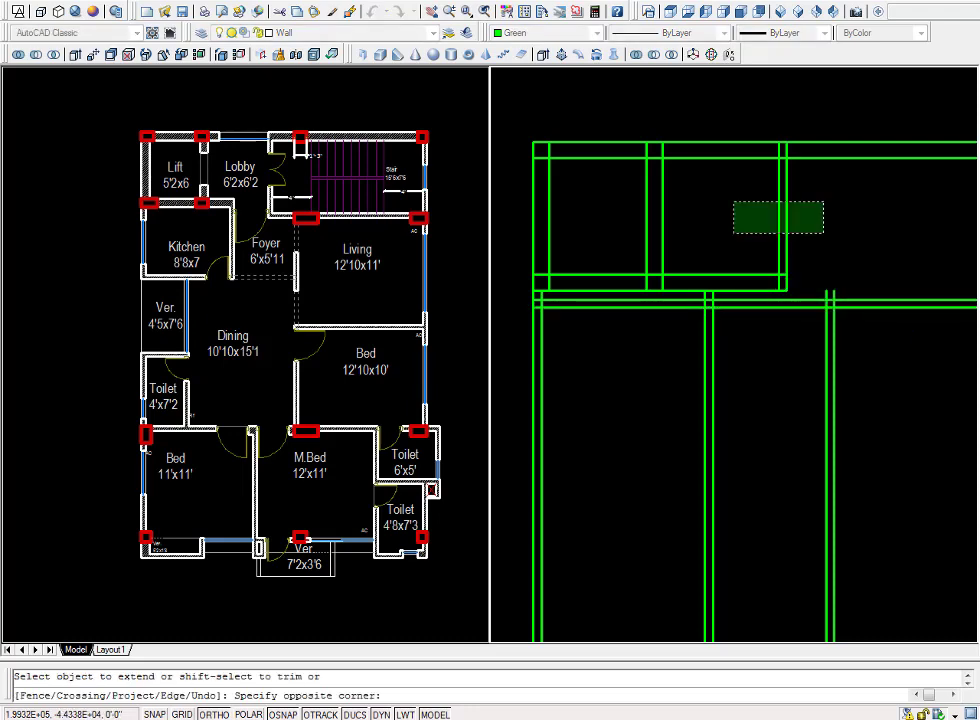
{"action": "left_click", "coordinate": [733, 232]}
{"action": "left_click", "coordinate": [788, 222]}
{"action": "left_click", "coordinate": [736, 246]}
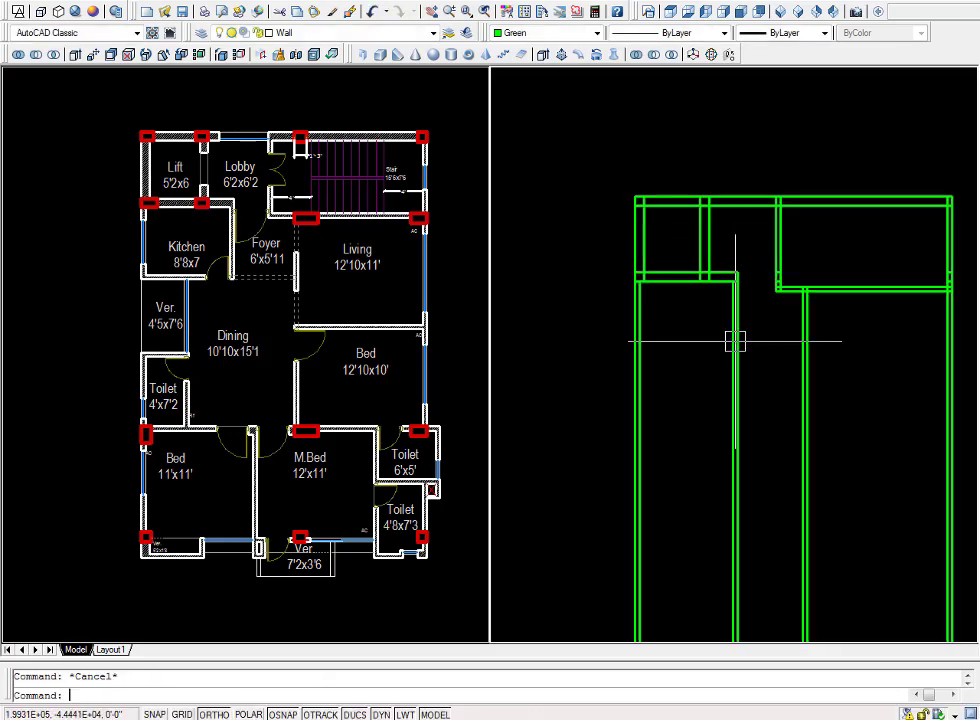
Offset the horizontal wall line 7 downward.
{"action": "scroll", "coordinate": [788, 328], "scroll_direction": "up", "scroll_amount": 1}
{"action": "scroll", "coordinate": [752, 326], "scroll_direction": "up", "scroll_amount": 1}
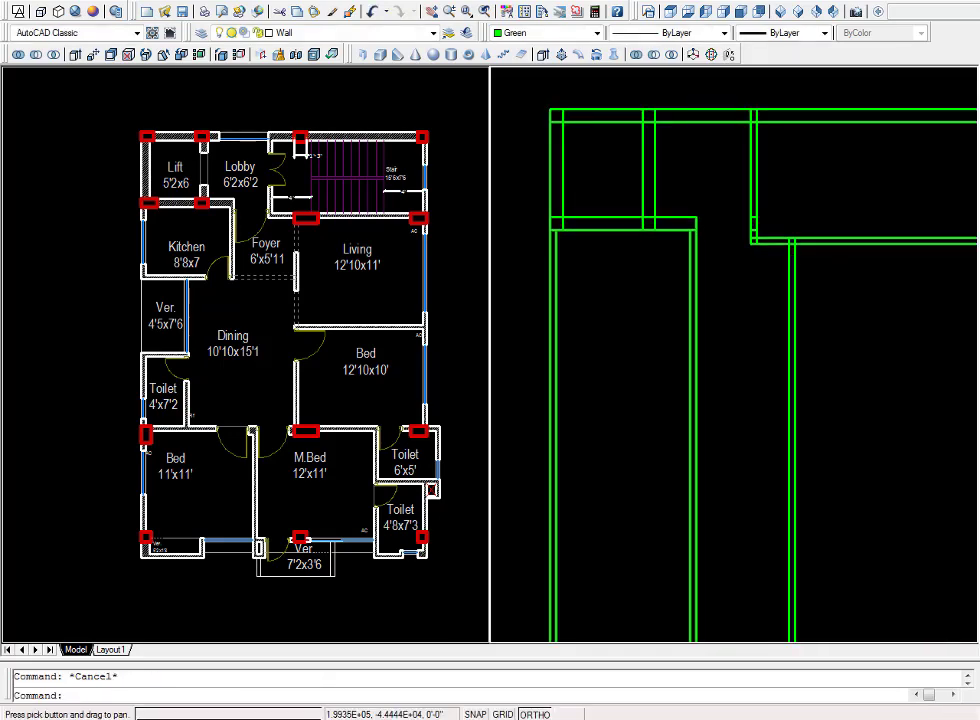
{"action": "scroll", "coordinate": [755, 333], "scroll_direction": "down", "scroll_amount": 1}
{"action": "scroll", "coordinate": [740, 330], "scroll_direction": "down", "scroll_amount": 1}
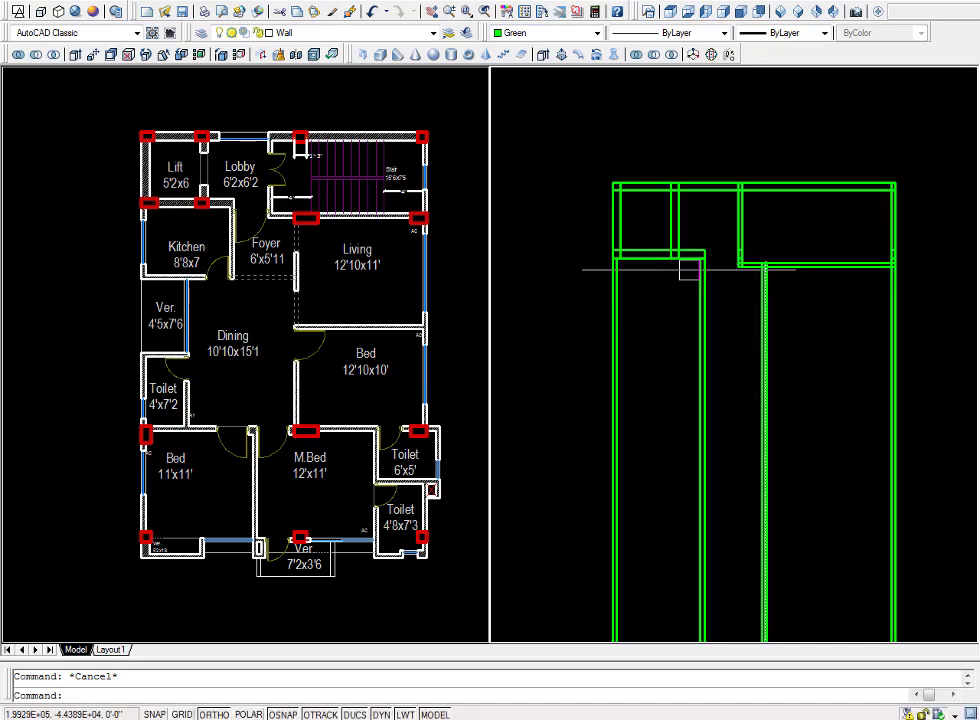
{"action": "type", "text": "o"}
{"action": "key", "text": "Return"}
{"action": "type", "text": "7"}
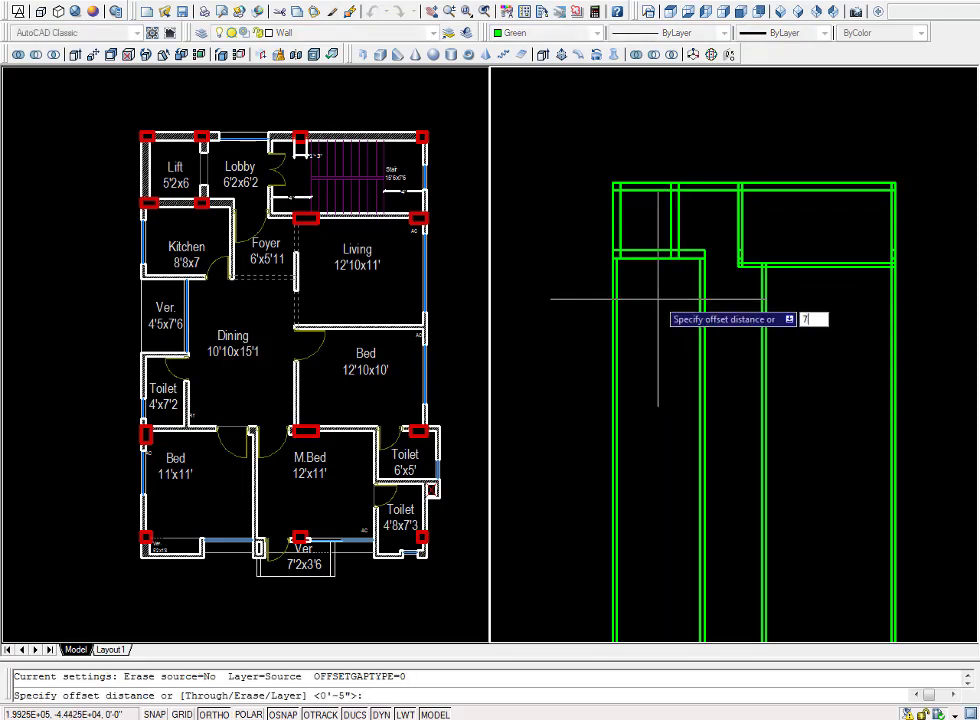
{"action": "key", "text": "Return"}
{"action": "left_click", "coordinate": [636, 258]}
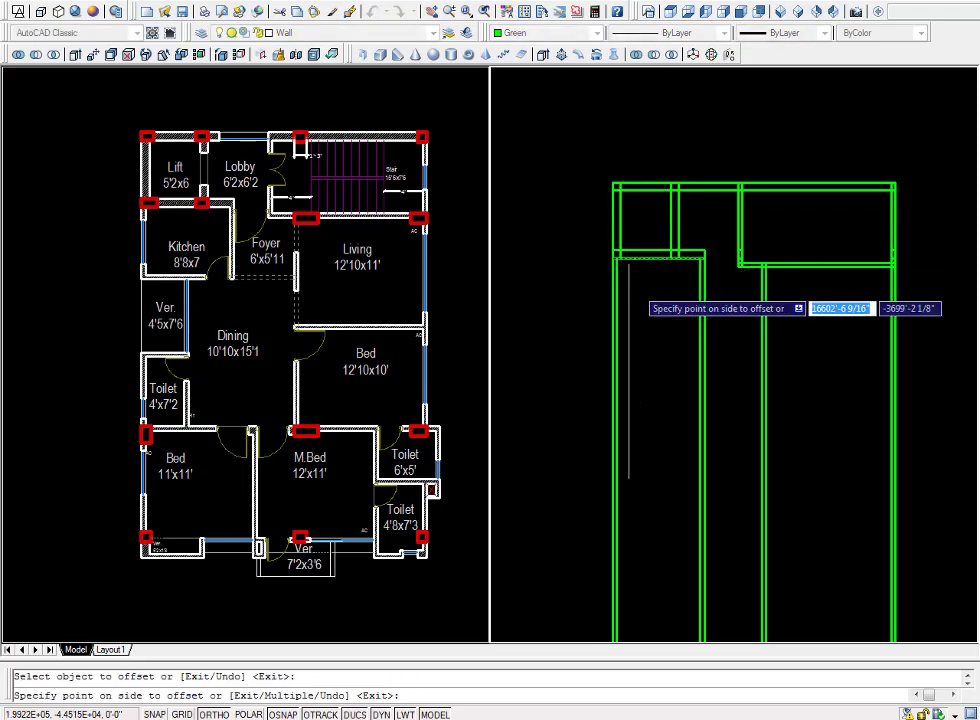
{"action": "left_click", "coordinate": [642, 335]}
Offset the new line by 5 to form the double wall.
{"action": "key", "text": "Return"}
{"action": "key", "text": "Return"}
{"action": "type", "text": "5"}
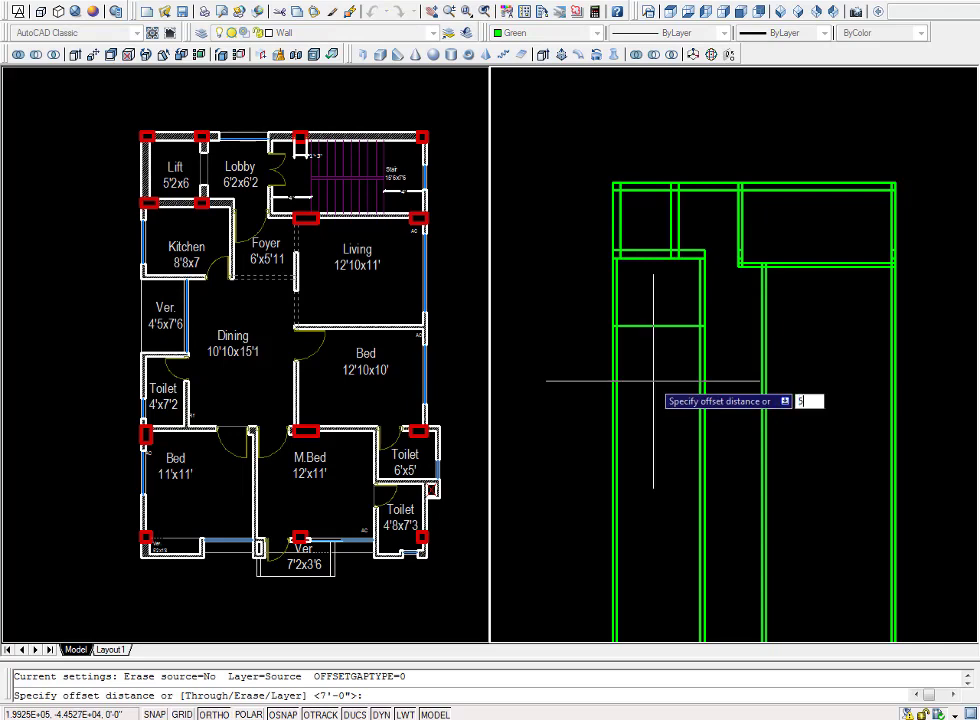
{"action": "key", "text": "Return"}
{"action": "left_click", "coordinate": [667, 327]}
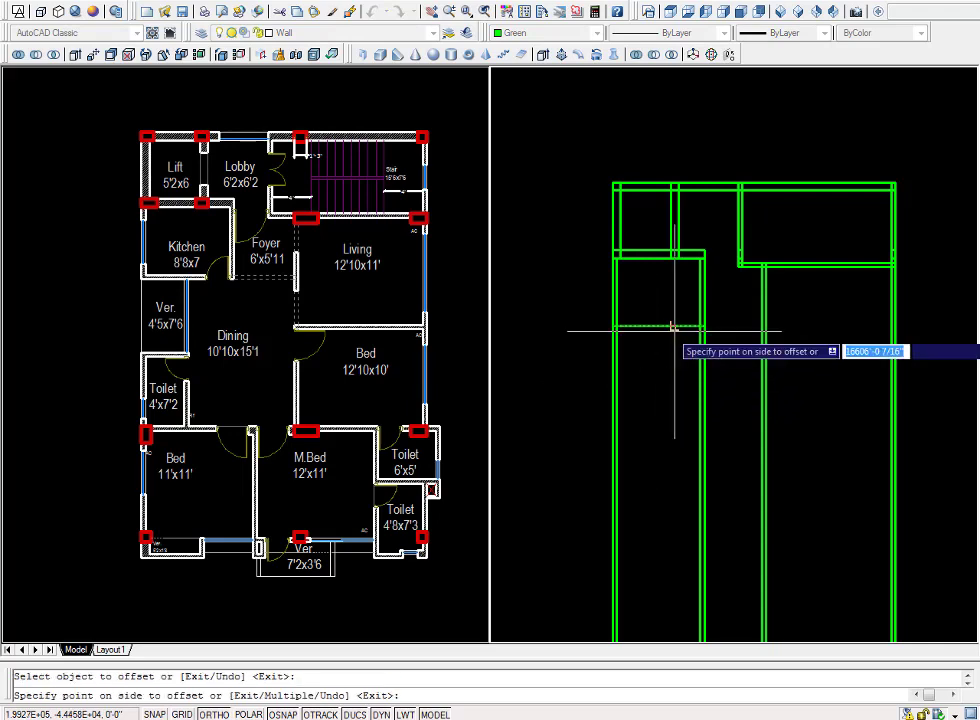
{"action": "left_click", "coordinate": [664, 388]}
{"action": "scroll", "coordinate": [661, 396], "scroll_direction": "down", "scroll_amount": 2}
{"action": "middle_click_drag", "start_coordinate": [661, 398], "coordinate": [658, 346]}
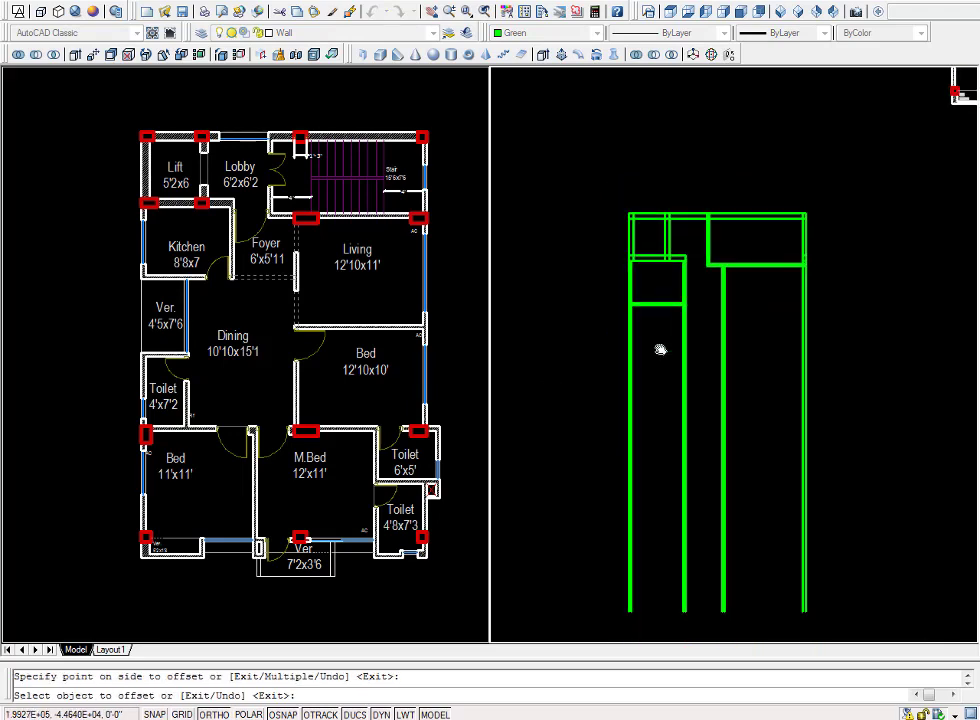
{"action": "scroll", "coordinate": [661, 335], "scroll_direction": "up", "scroll_amount": 1}
{"action": "key", "text": "Escape"}
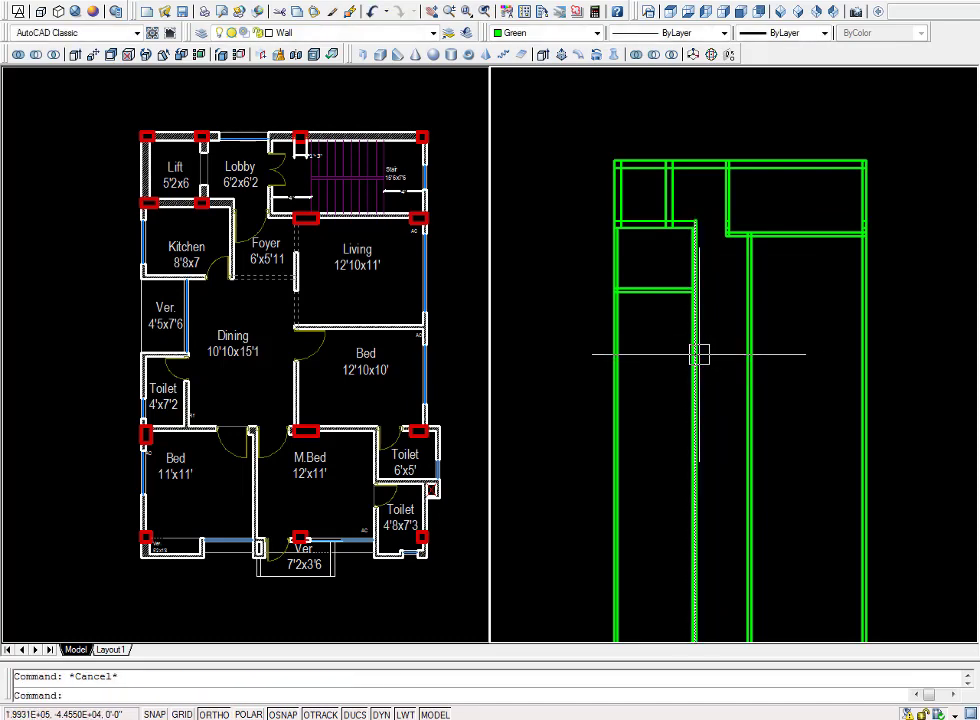
{"action": "type", "text": "tr"}
Trim away the vertical wall stub inside the small room.
{"action": "key", "text": "Return"}
{"action": "key", "text": "Return"}
{"action": "left_click", "coordinate": [717, 319]}
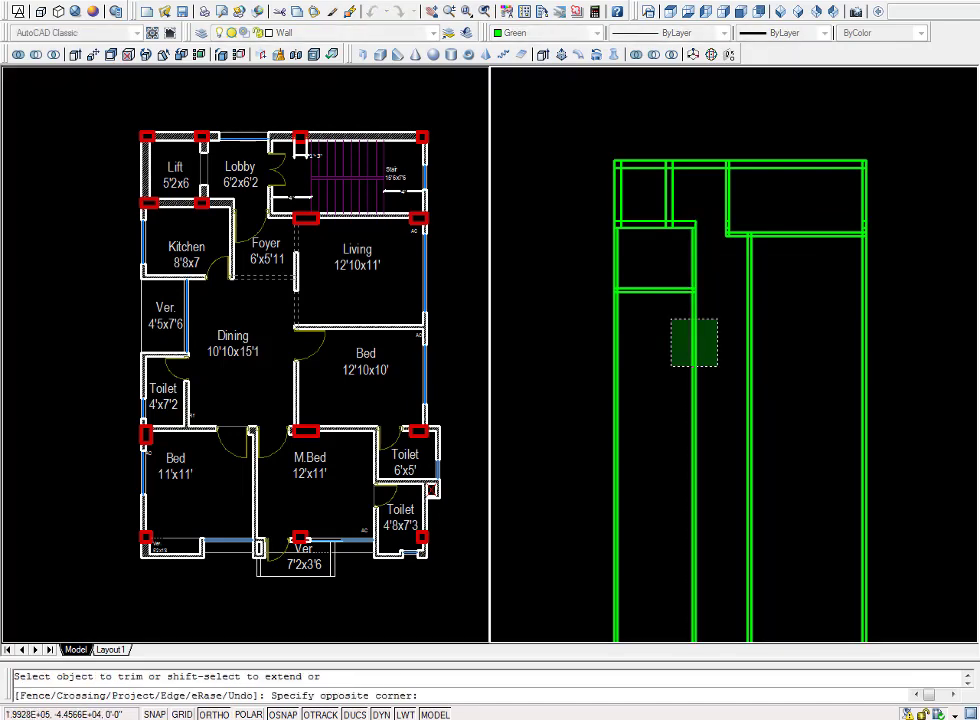
{"action": "left_click", "coordinate": [672, 365]}
{"action": "key", "text": "Escape"}
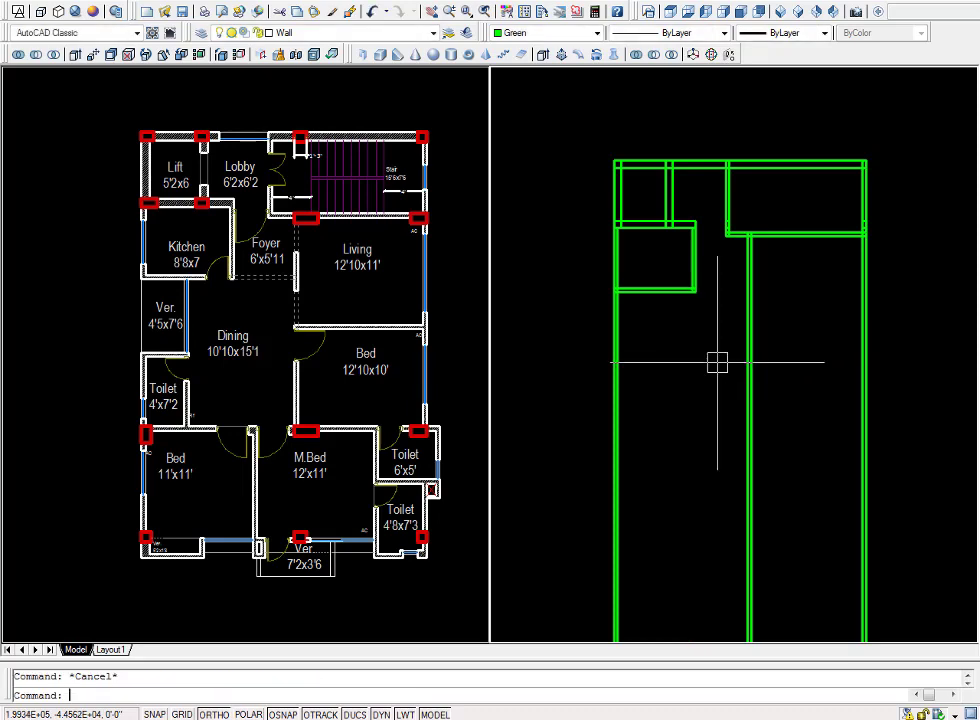
Offset a wall line 11 downward across the right-hand room.
{"action": "scroll", "coordinate": [813, 237], "scroll_direction": "up", "scroll_amount": 2}
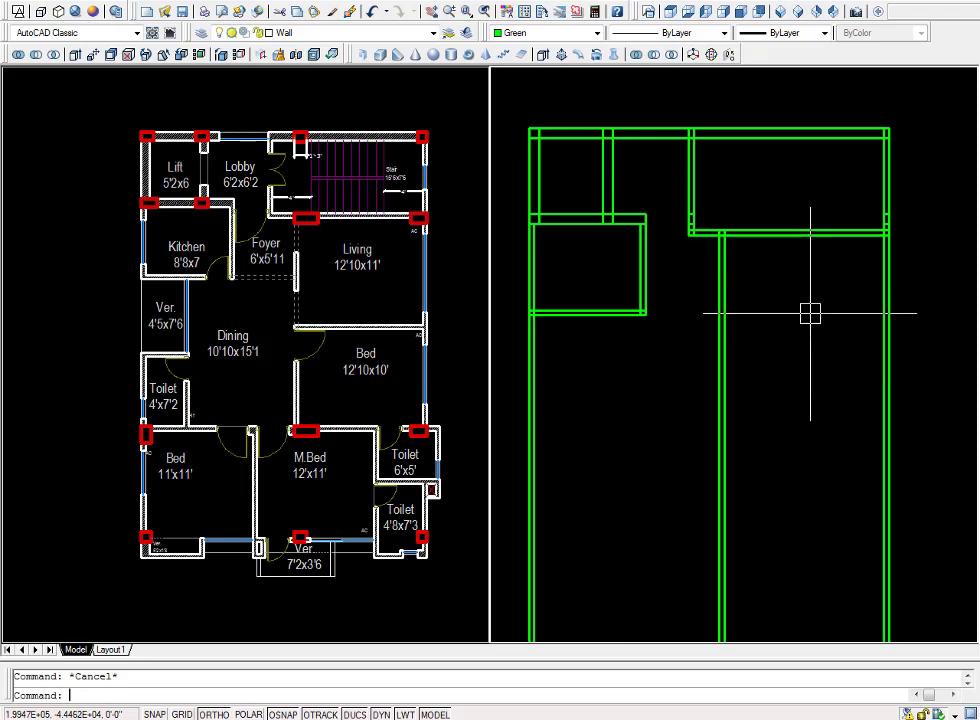
{"action": "type", "text": "o"}
{"action": "key", "text": "Return"}
{"action": "type", "text": "11"}
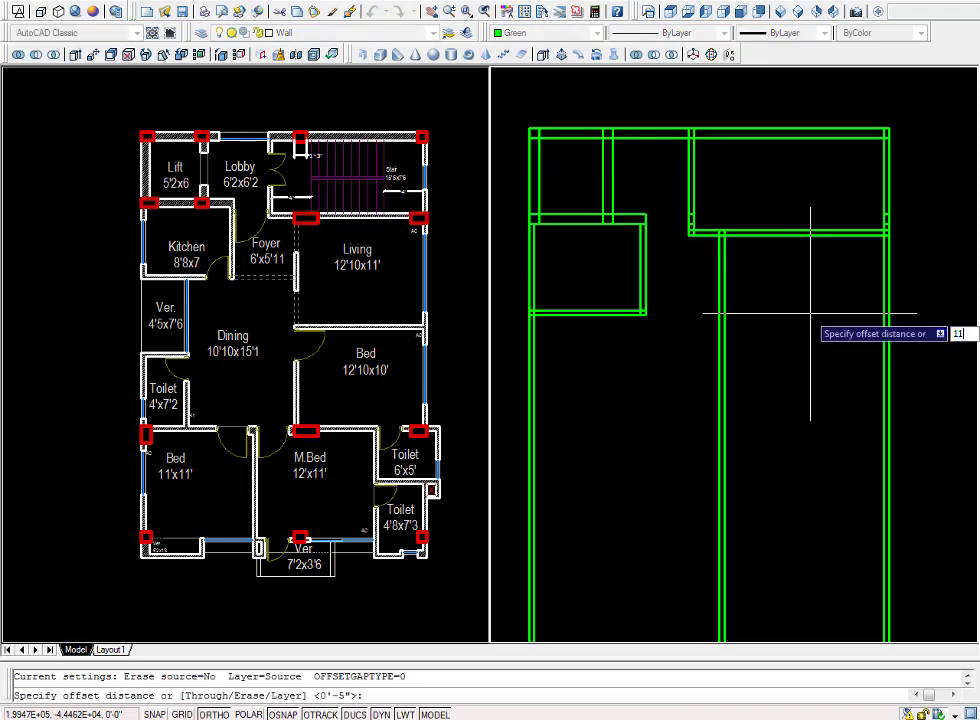
{"action": "key", "text": "Return"}
{"action": "left_click", "coordinate": [700, 233]}
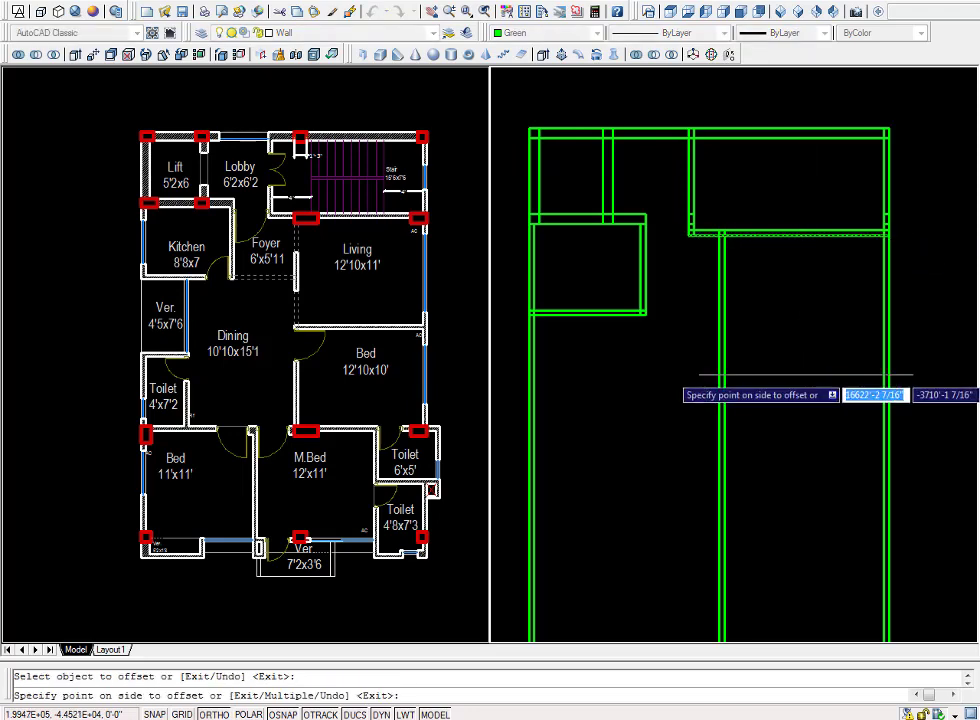
{"action": "left_click", "coordinate": [760, 376]}
Offset the new line by 5 to form the double wall.
{"action": "key", "text": "Return"}
{"action": "key", "text": "Return"}
{"action": "type", "text": "5"}
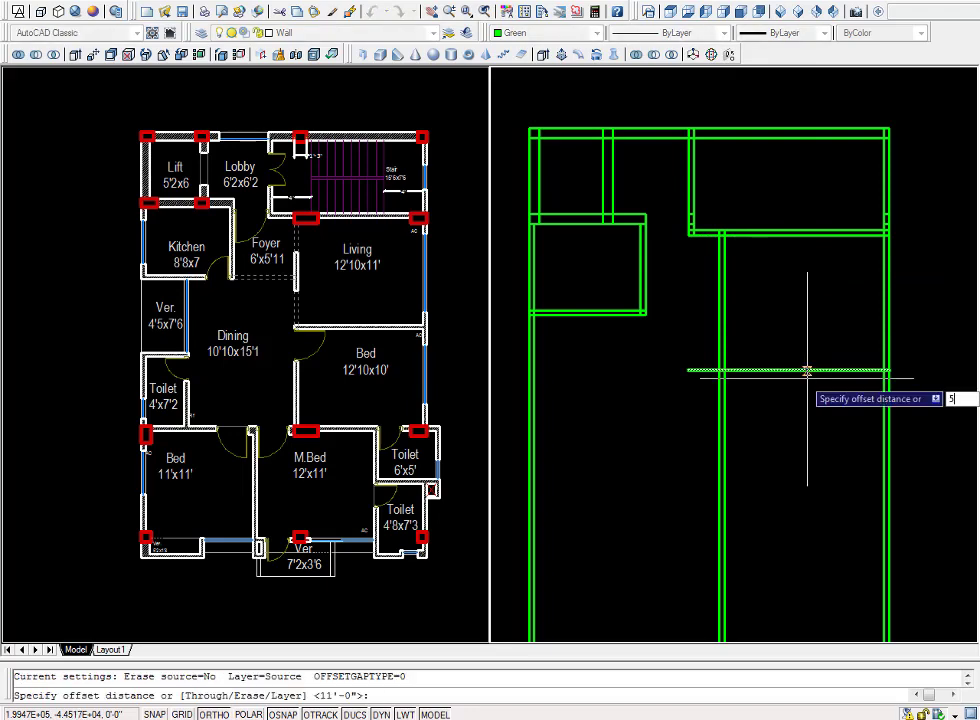
{"action": "key", "text": "Return"}
{"action": "left_click", "coordinate": [800, 372]}
{"action": "left_click", "coordinate": [807, 410]}
{"action": "key", "text": "Escape"}
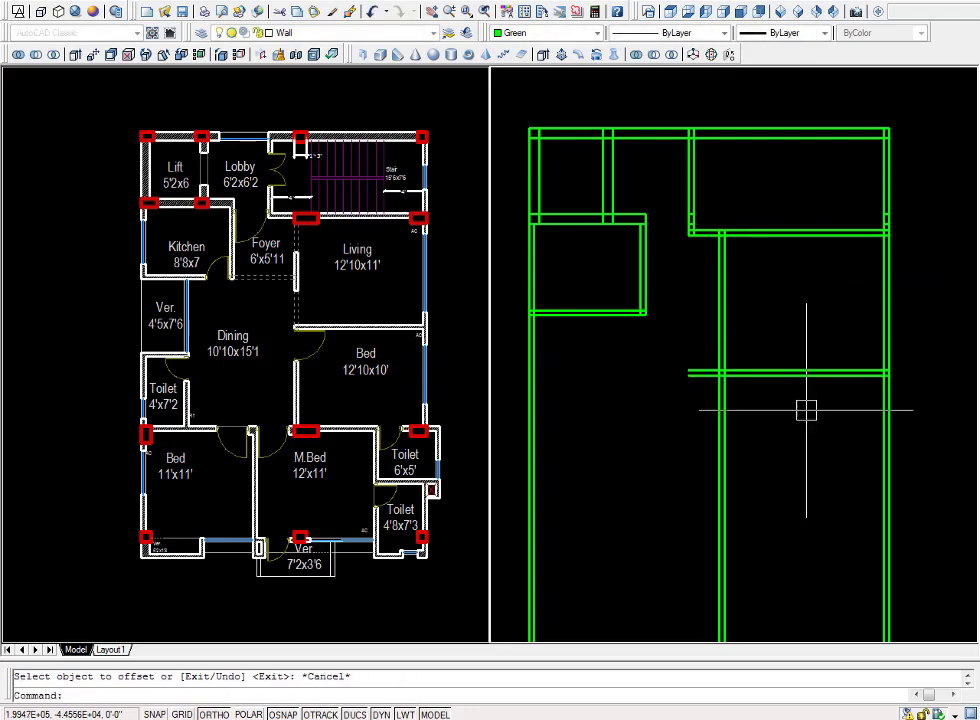
Trim the new double wall back to the room's left wall.
{"action": "type", "text": "tr"}
{"action": "key", "text": "Return"}
{"action": "key", "text": "Return"}
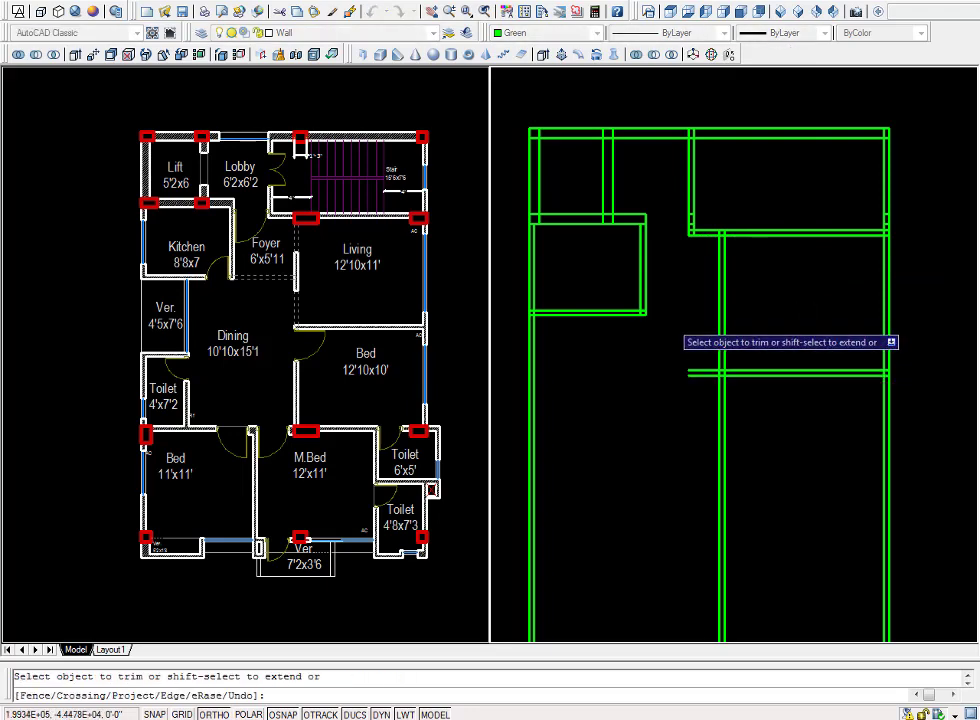
{"action": "left_click", "coordinate": [707, 346]}
{"action": "left_click", "coordinate": [685, 385]}
{"action": "scroll", "coordinate": [766, 346], "scroll_direction": "down", "scroll_amount": 1}
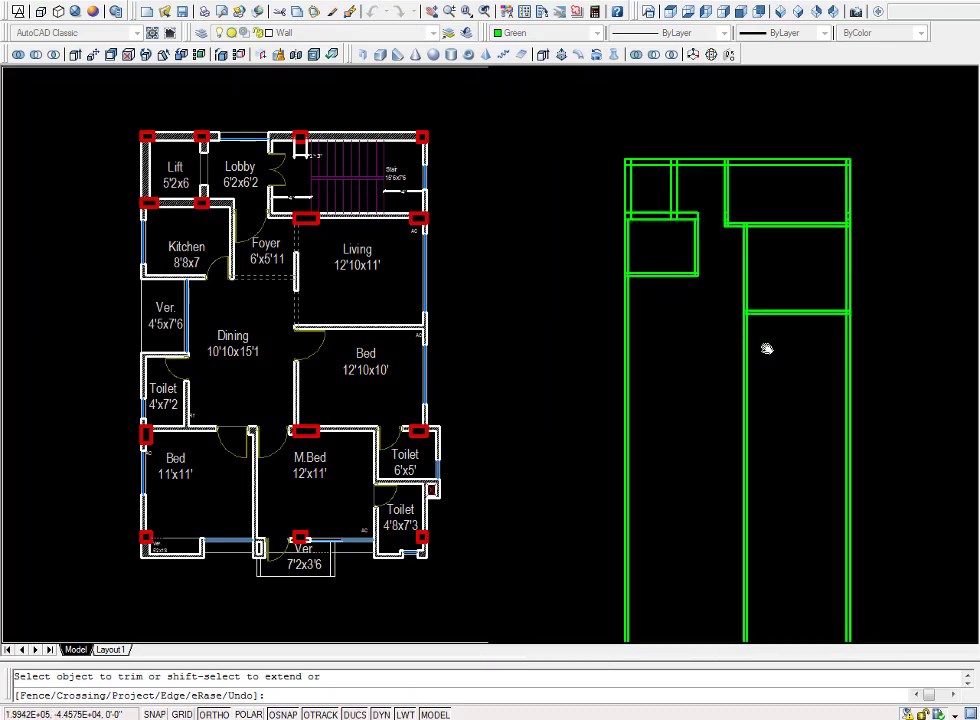
{"action": "scroll", "coordinate": [753, 351], "scroll_direction": "up", "scroll_amount": 2}
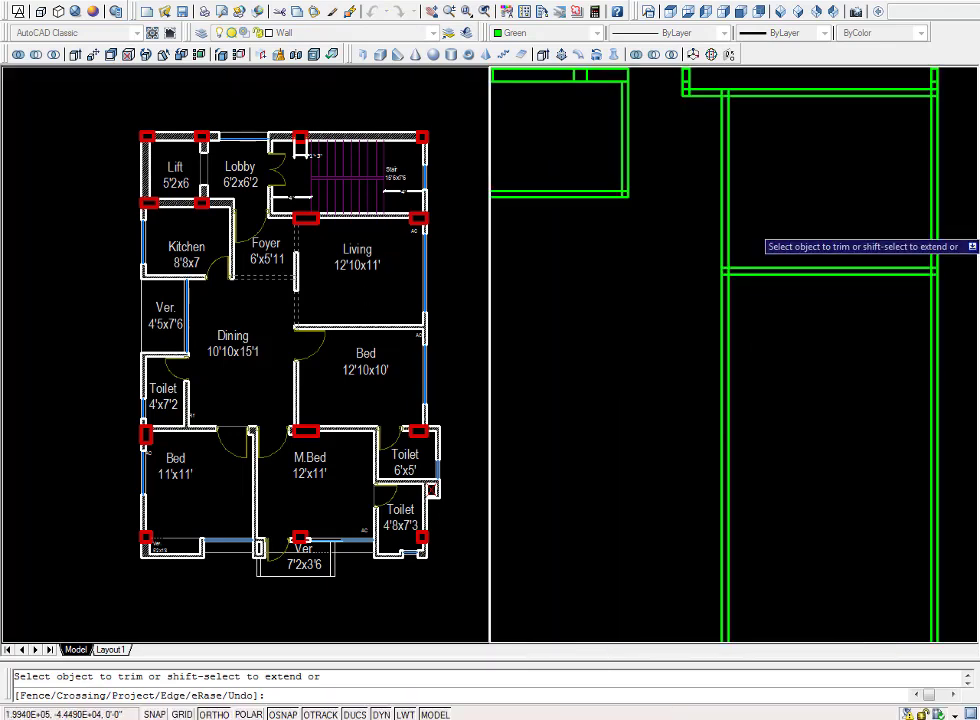
{"action": "middle_click_drag", "start_coordinate": [724, 331], "coordinate": [780, 353]}
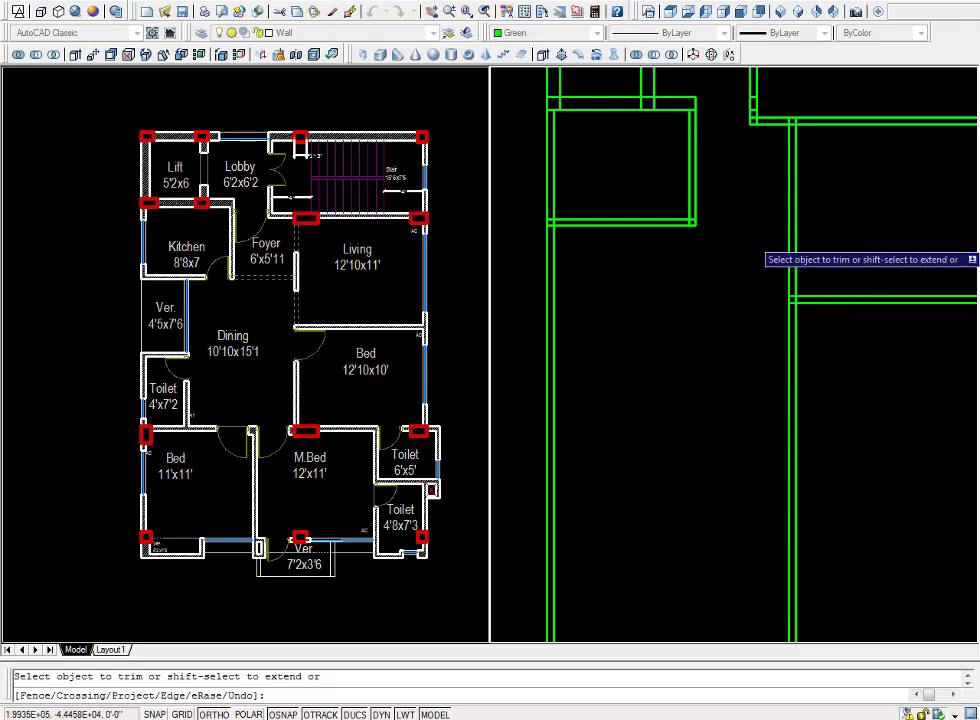
{"action": "key", "text": "Escape"}
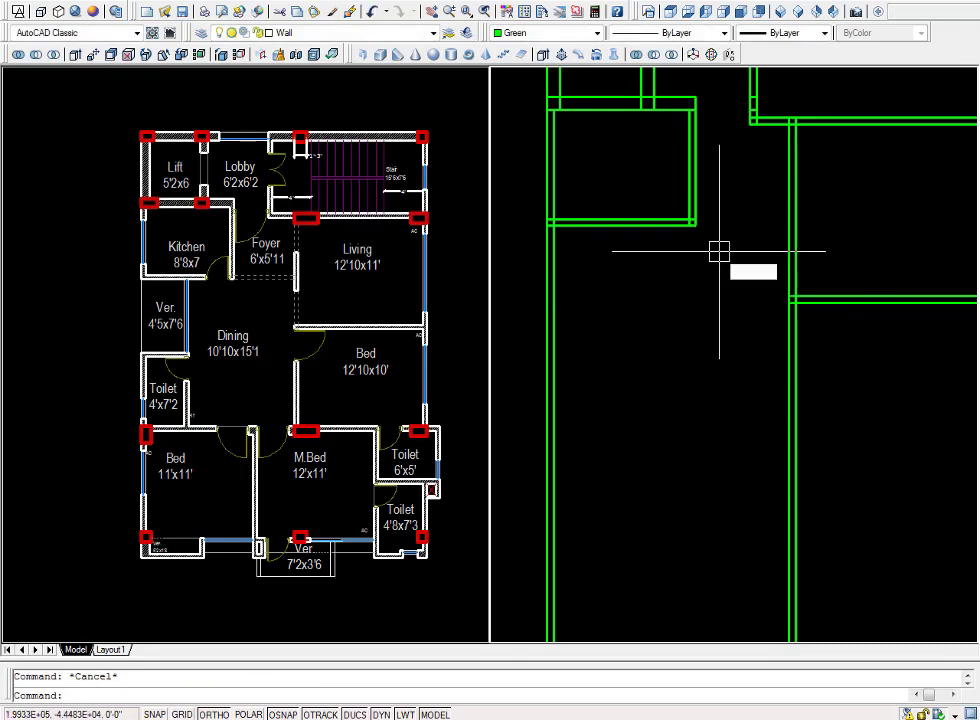
Cancel a stray line command and pan the wall plan slightly right.
{"action": "type", "text": "l"}
{"action": "key", "text": "Return"}
{"action": "scroll", "coordinate": [700, 225], "scroll_direction": "up", "scroll_amount": 2}
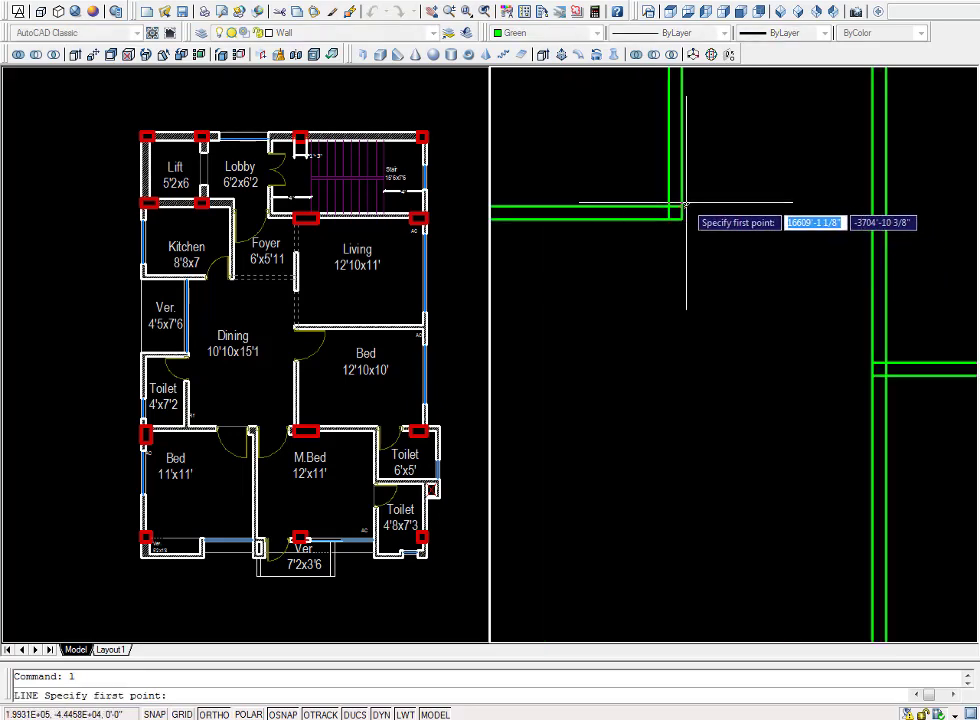
{"action": "key", "text": "Escape"}
{"action": "scroll", "coordinate": [664, 283], "scroll_direction": "down", "scroll_amount": 3}
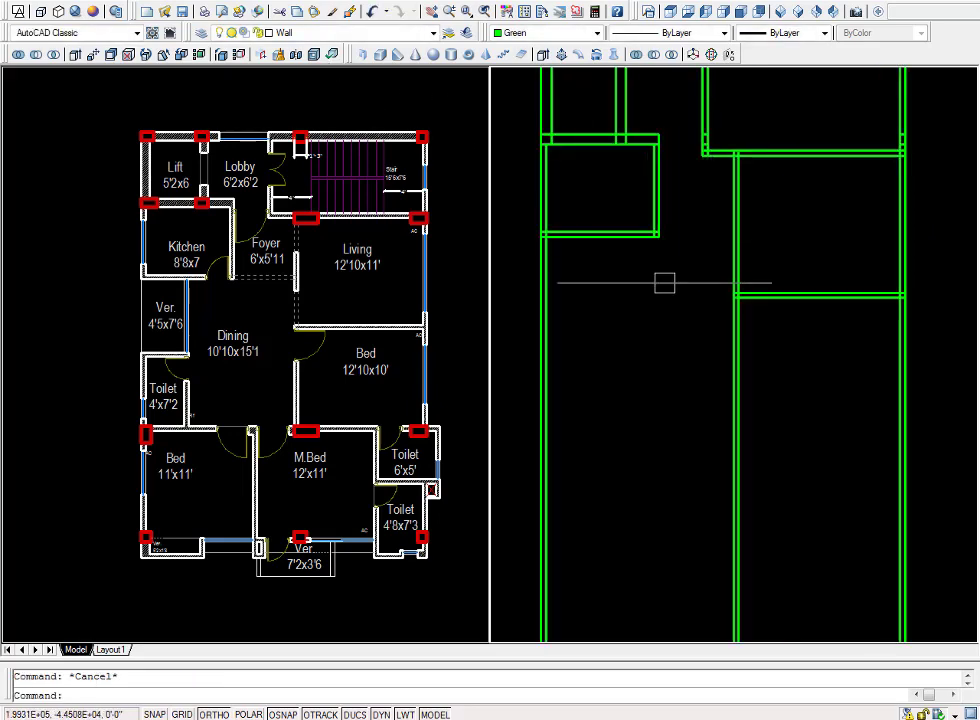
{"action": "middle_click_drag", "start_coordinate": [664, 283], "coordinate": [700, 293]}
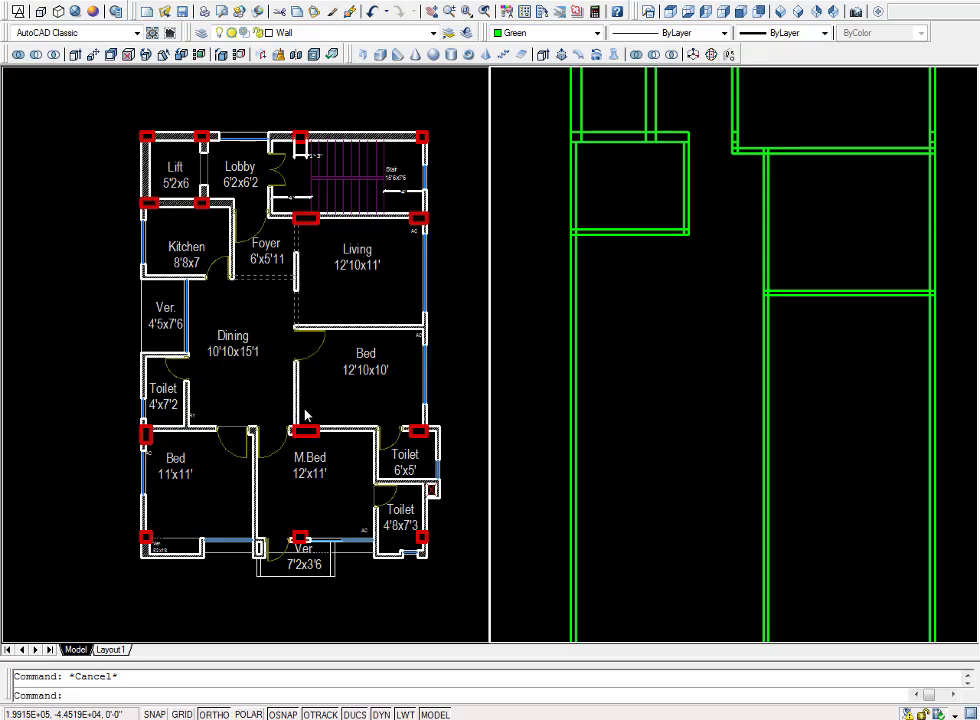
{"action": "type", "text": "c"}
Offset the left wall line 4'5 to the right, then offset that copy 5 for wall thickness.
{"action": "key", "text": "Return"}
{"action": "type", "text": "4'5"}
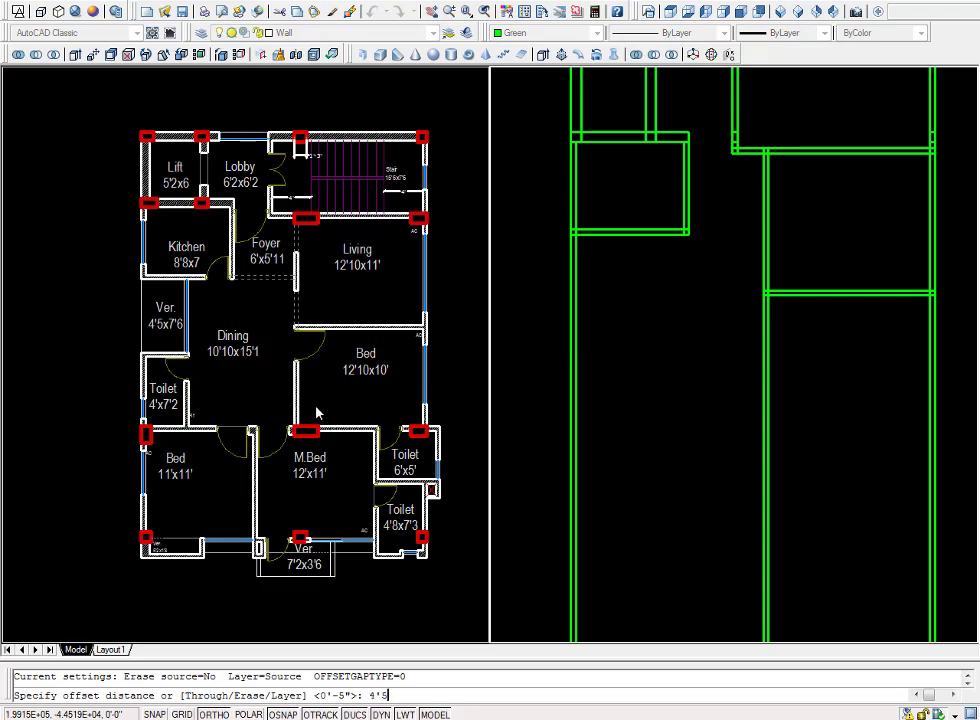
{"action": "key", "text": "Return"}
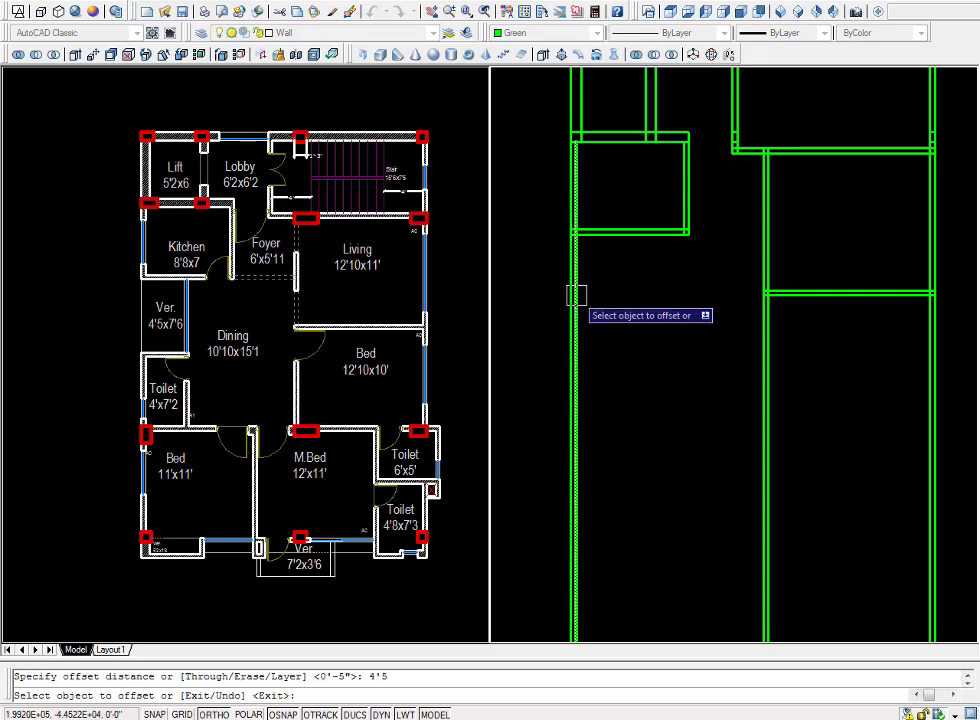
{"action": "left_click", "coordinate": [575, 291]}
{"action": "left_click", "coordinate": [713, 315]}
{"action": "key", "text": "Return"}
{"action": "key", "text": "Return"}
{"action": "type", "text": "5"}
{"action": "key", "text": "Return"}
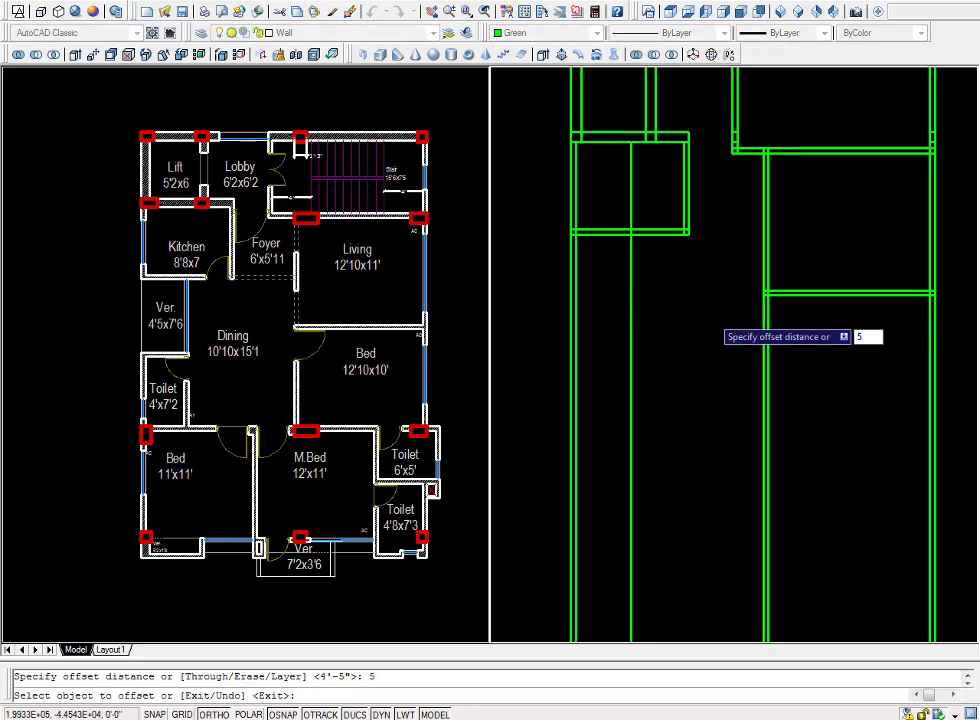
{"action": "left_click", "coordinate": [631, 287]}
{"action": "left_click", "coordinate": [680, 310]}
{"action": "key", "text": "Escape"}
{"action": "key", "text": "Escape"}
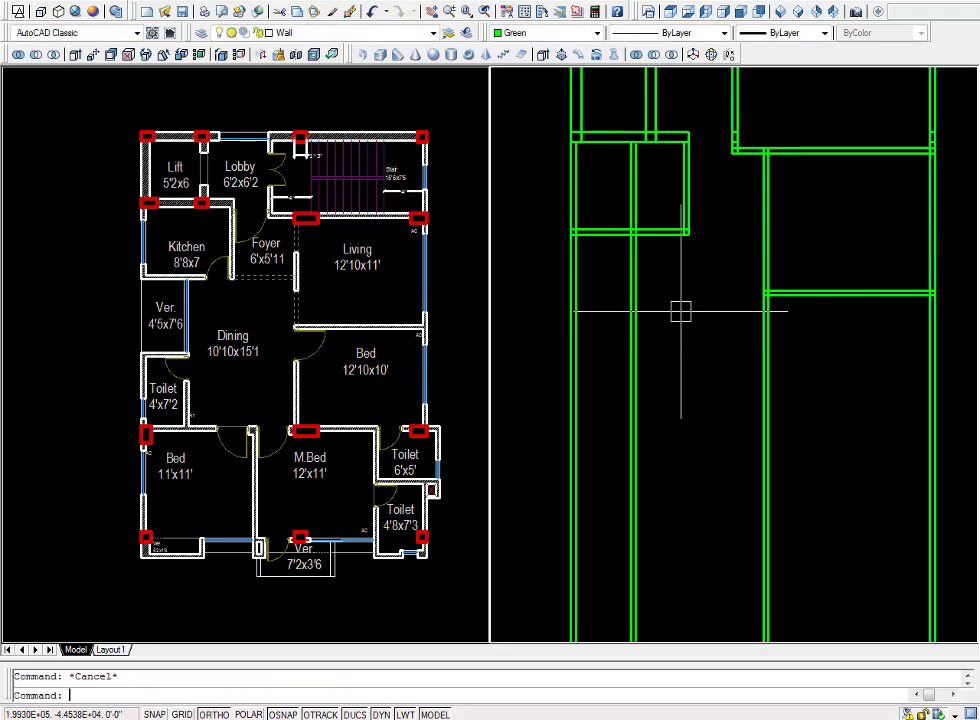
{"action": "type", "text": "tr"}
Trim the new vertical wall lines inside the upper-left room with a crossing window.
{"action": "key", "text": "Return"}
{"action": "key", "text": "Return"}
{"action": "left_click", "coordinate": [667, 210]}
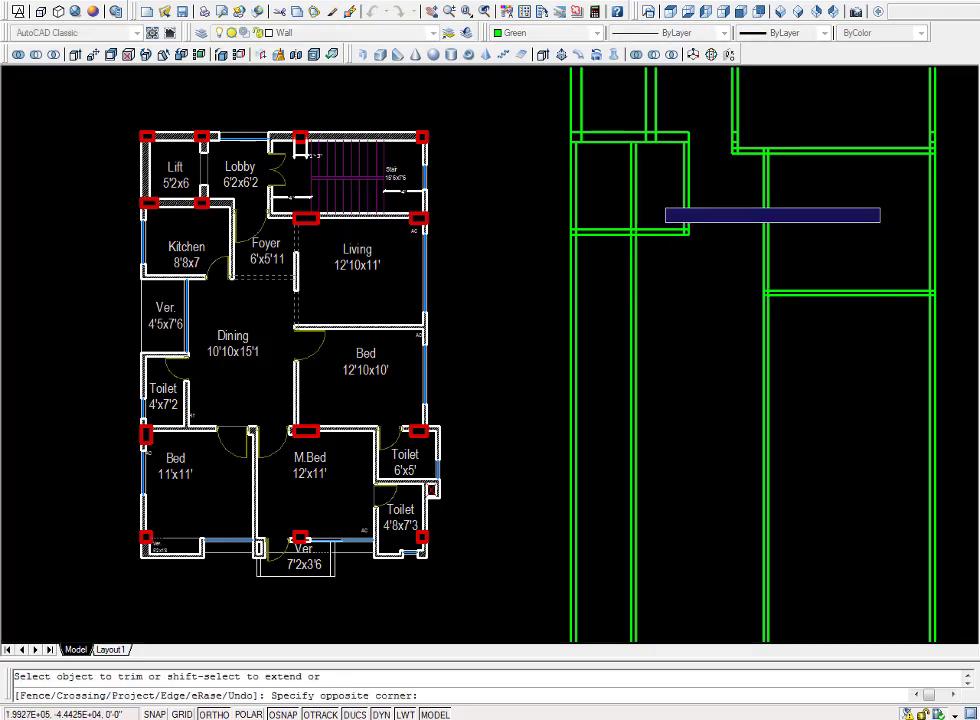
{"action": "left_click", "coordinate": [591, 212]}
{"action": "key", "text": "Escape"}
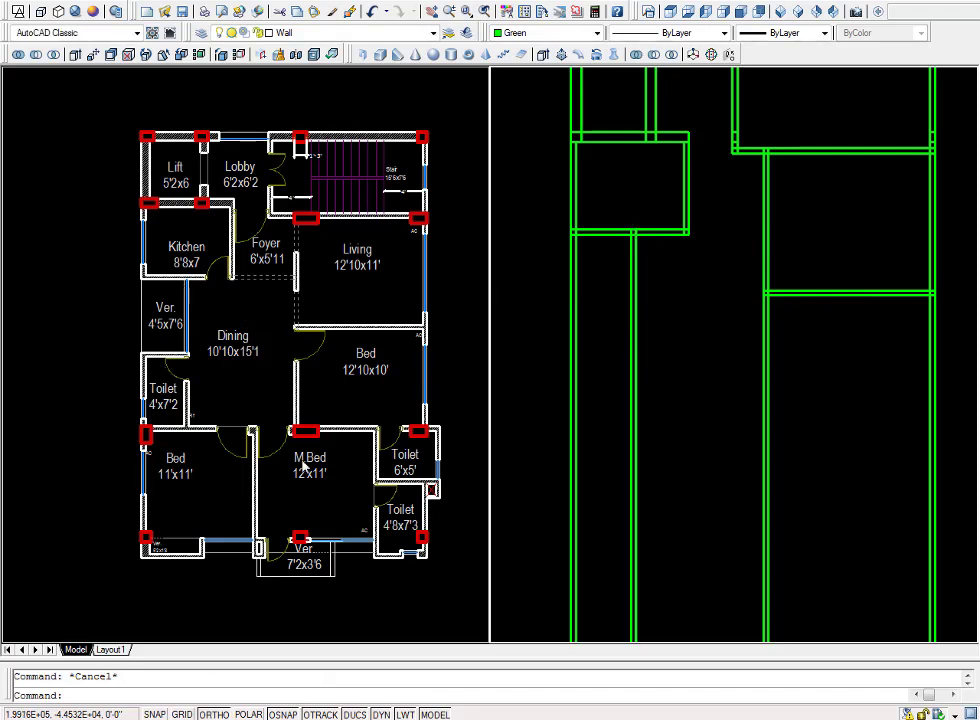
{"action": "type", "text": "c"}
Offset the upper room's bottom line 7'6 down, then double it with a 5 offset.
{"action": "key", "text": "Return"}
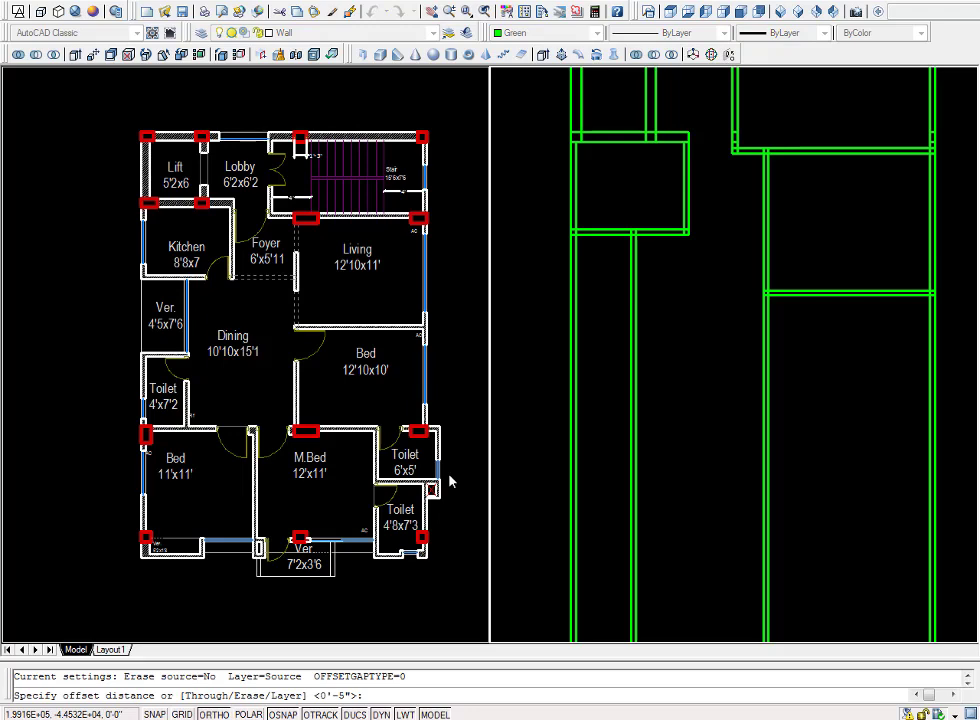
{"action": "type", "text": "7'6"}
{"action": "key", "text": "Return"}
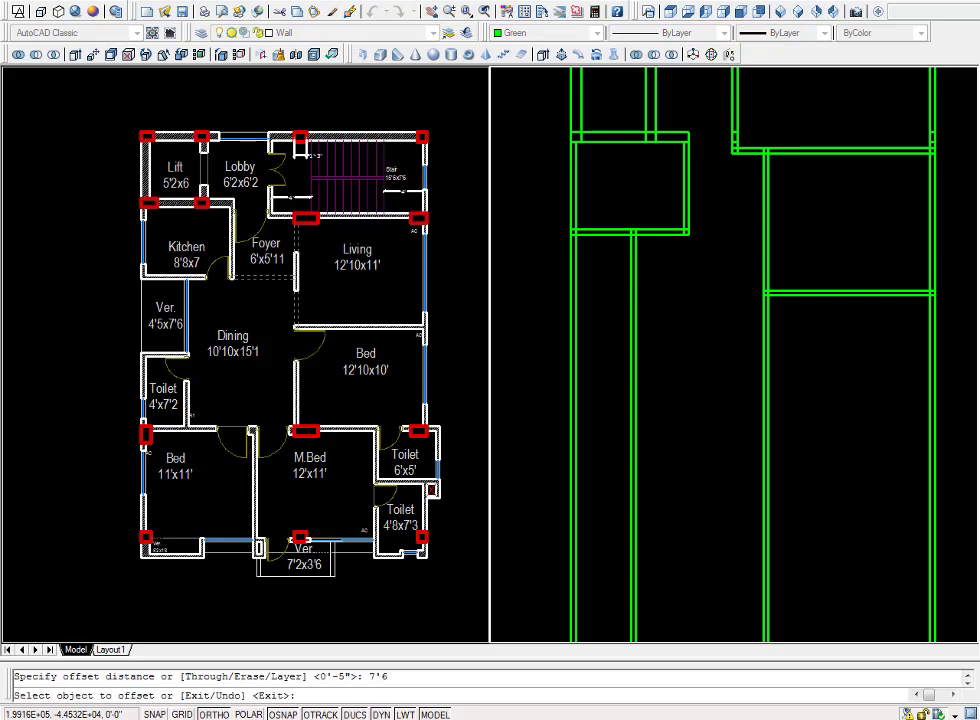
{"action": "left_click", "coordinate": [608, 231]}
{"action": "left_click", "coordinate": [585, 337]}
{"action": "key", "text": "Return"}
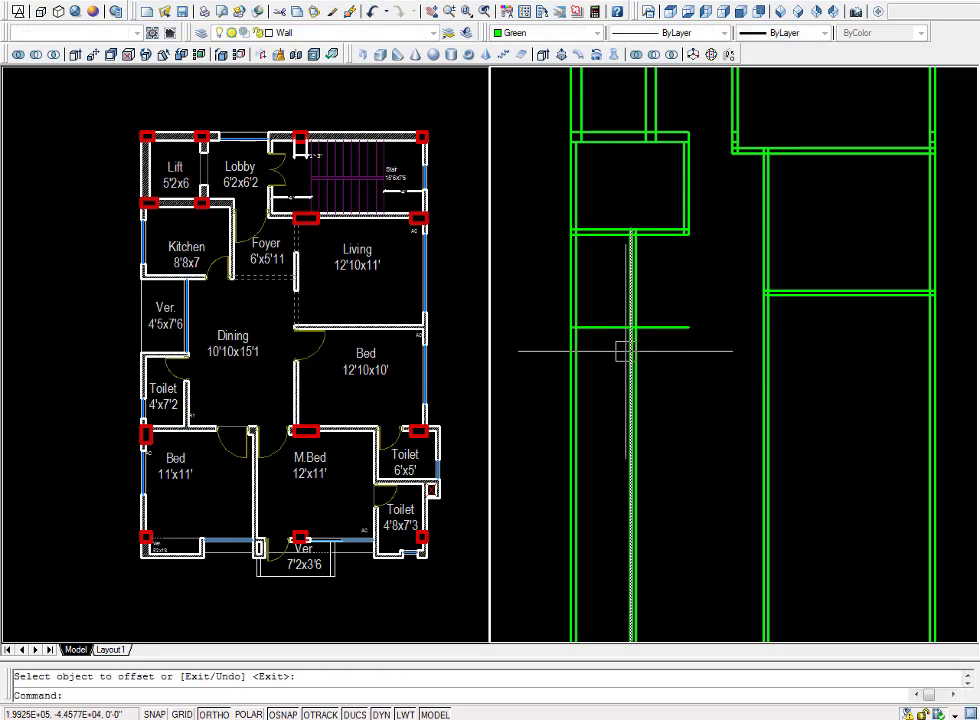
{"action": "key", "text": "Return"}
{"action": "key", "text": "Return"}
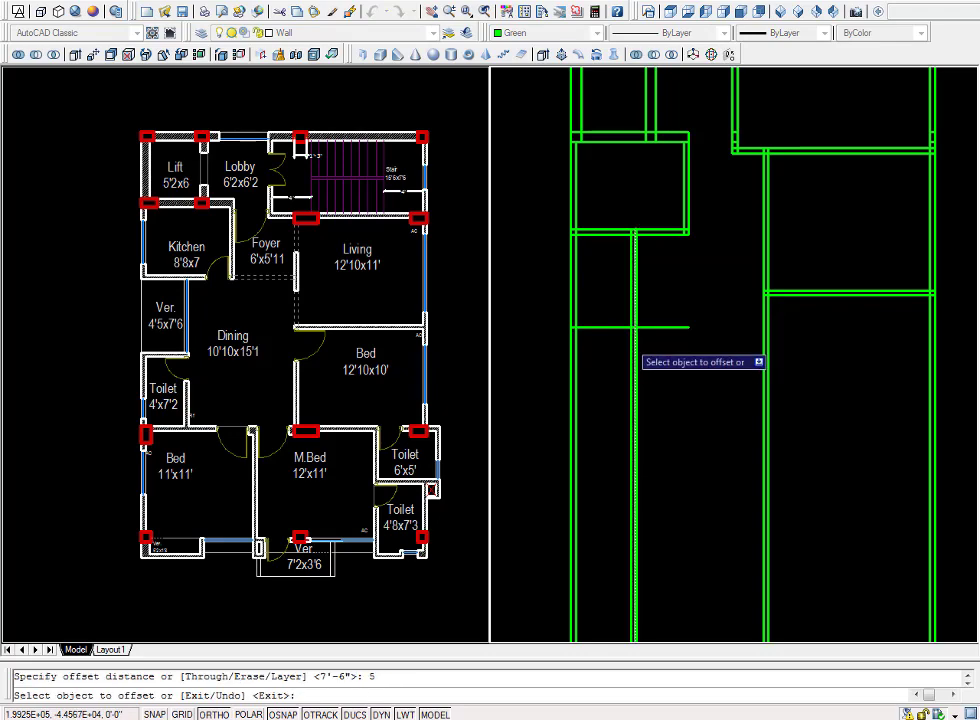
{"action": "left_click", "coordinate": [614, 328]}
{"action": "left_click", "coordinate": [613, 387]}
{"action": "key", "text": "Return"}
{"action": "key", "text": "Return"}
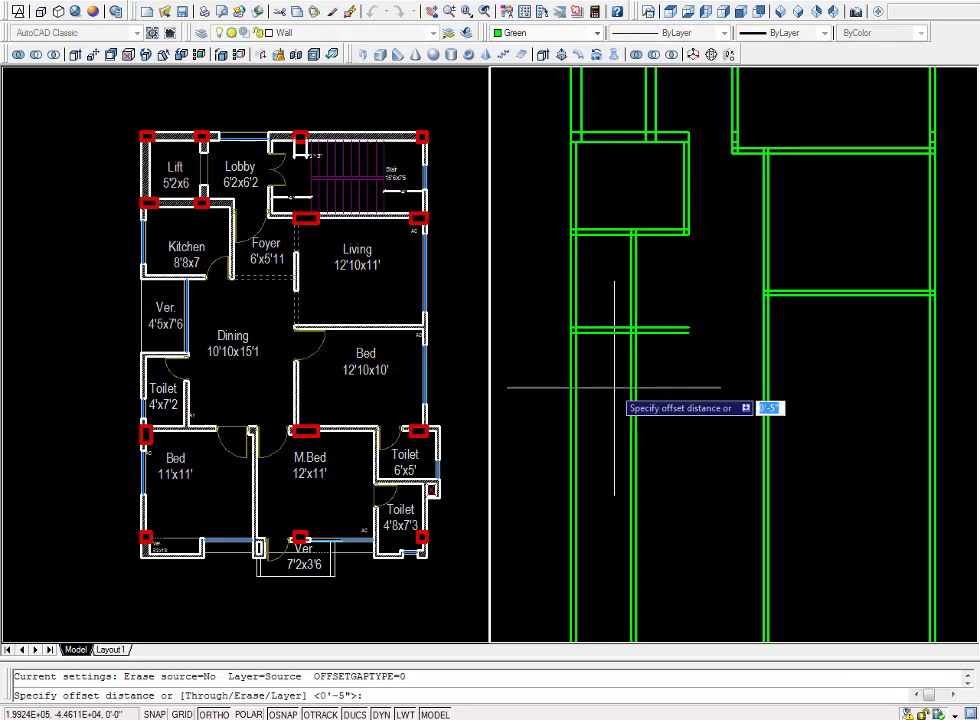
Offset the lower wall line 7'2 further down and double it with a 5 offset.
{"action": "type", "text": "7"}
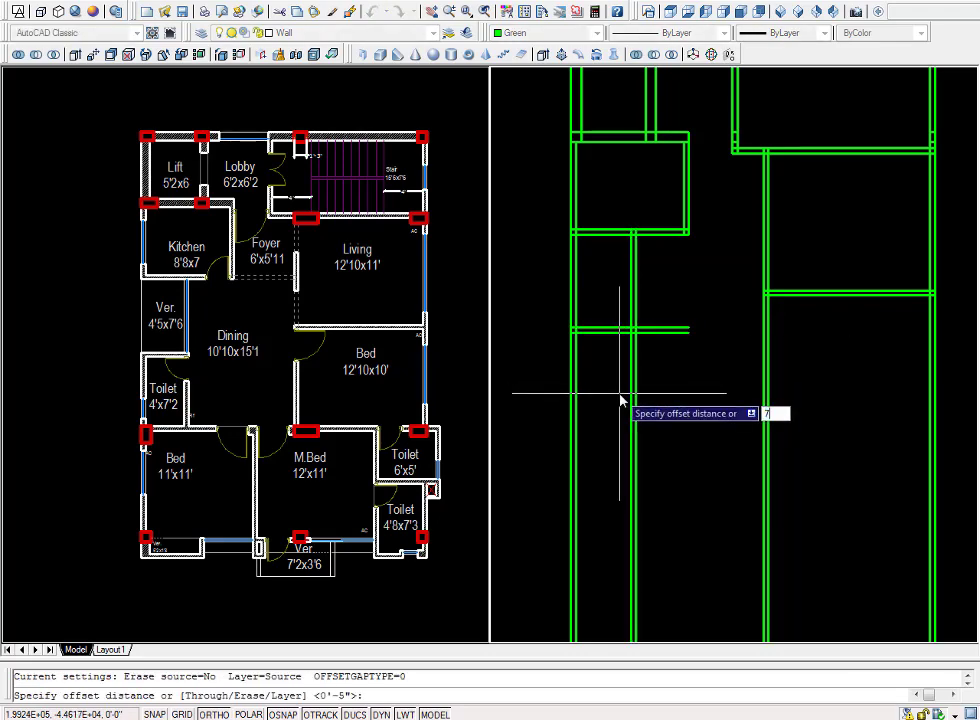
{"action": "type", "text": "2"}
{"action": "key", "text": "Return"}
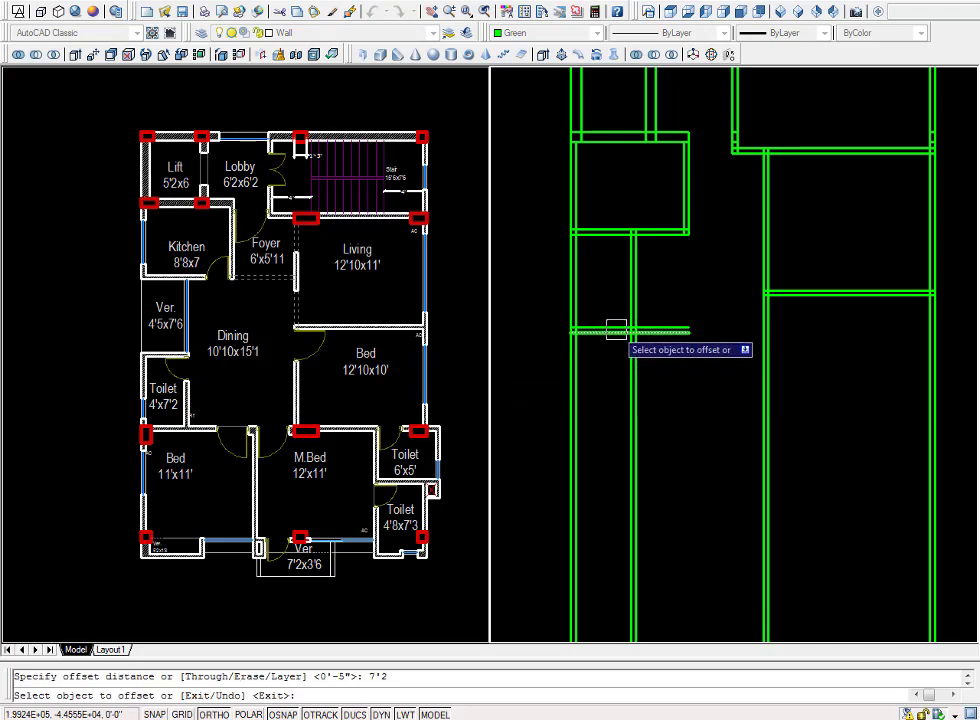
{"action": "left_click", "coordinate": [615, 328]}
{"action": "left_click", "coordinate": [602, 390]}
{"action": "key", "text": "Return"}
{"action": "key", "text": "Return"}
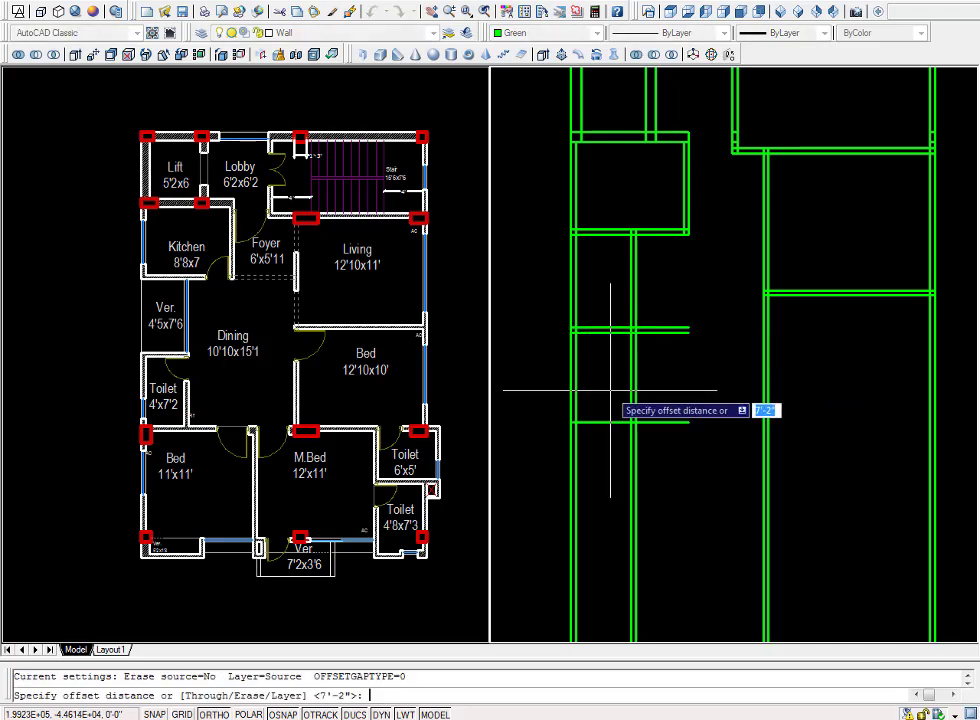
{"action": "type", "text": "5"}
{"action": "key", "text": "Return"}
{"action": "left_click", "coordinate": [607, 422]}
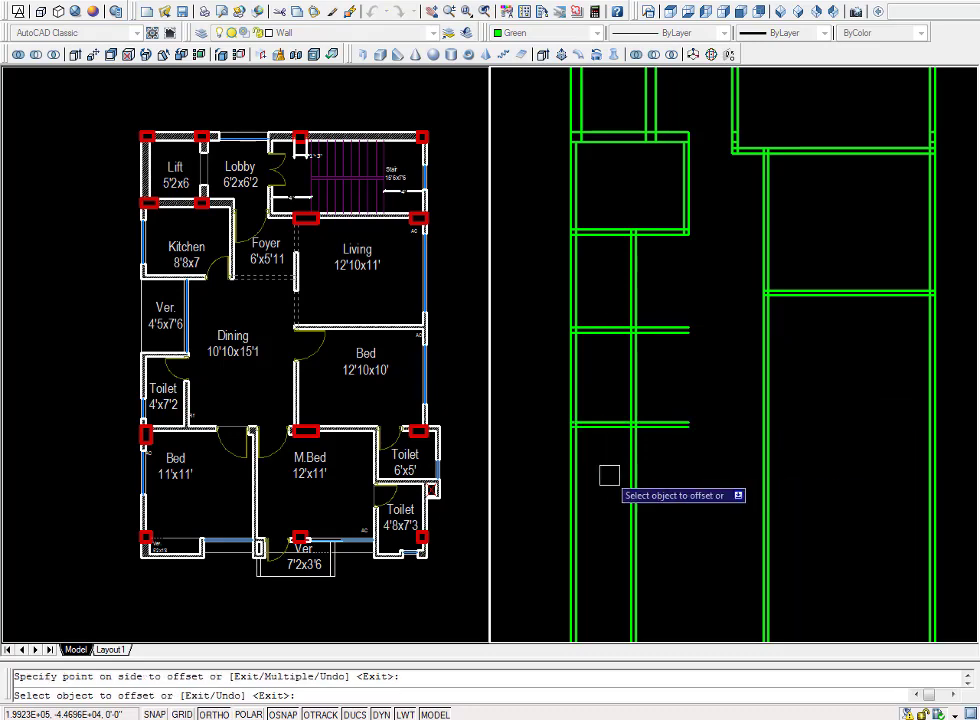
{"action": "left_click", "coordinate": [610, 480]}
{"action": "key", "text": "Escape"}
Trim the horizontal line ends that run past the inner 4'5 wall.
{"action": "key", "text": "Return"}
{"action": "key", "text": "Return"}
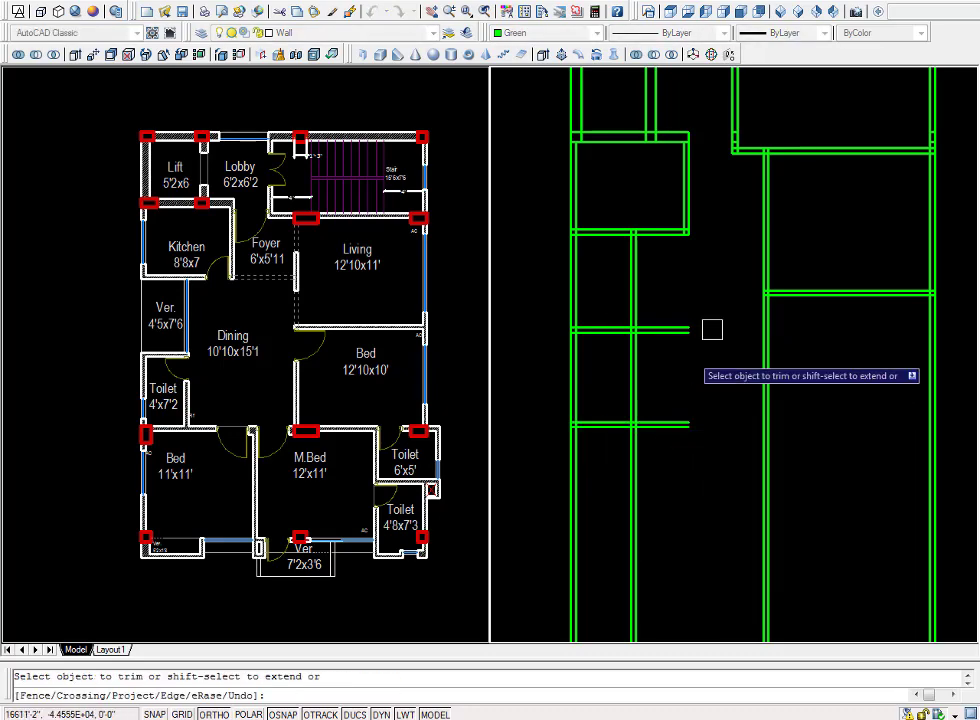
{"action": "left_click", "coordinate": [704, 291]}
{"action": "left_click", "coordinate": [658, 462]}
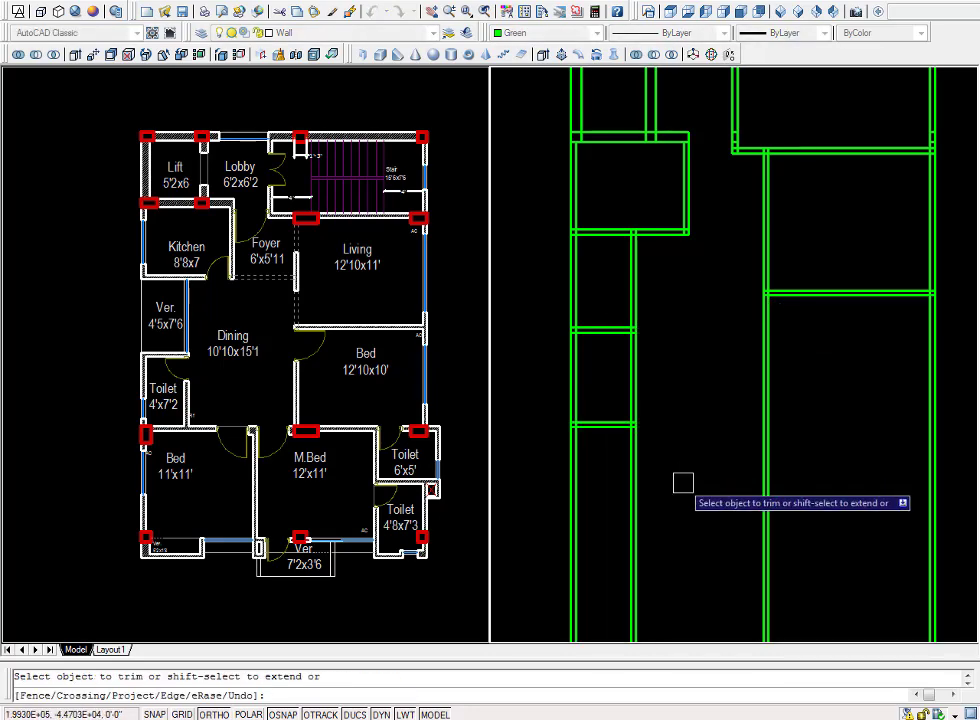
{"action": "key", "text": "Escape"}
{"action": "middle_click_drag", "start_coordinate": [683, 482], "coordinate": [672, 428]}
{"action": "type", "text": "c"}
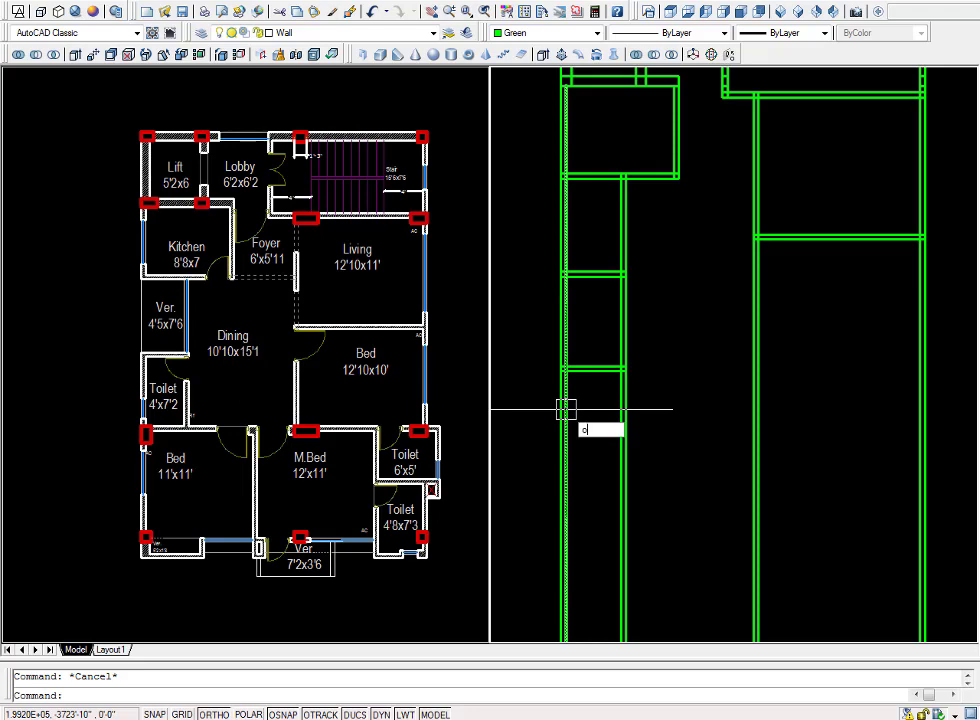
Offset the upper room's bottom line 15'1 down and double it with a 5 offset.
{"action": "key", "text": "Return"}
{"action": "type", "text": "15'"}
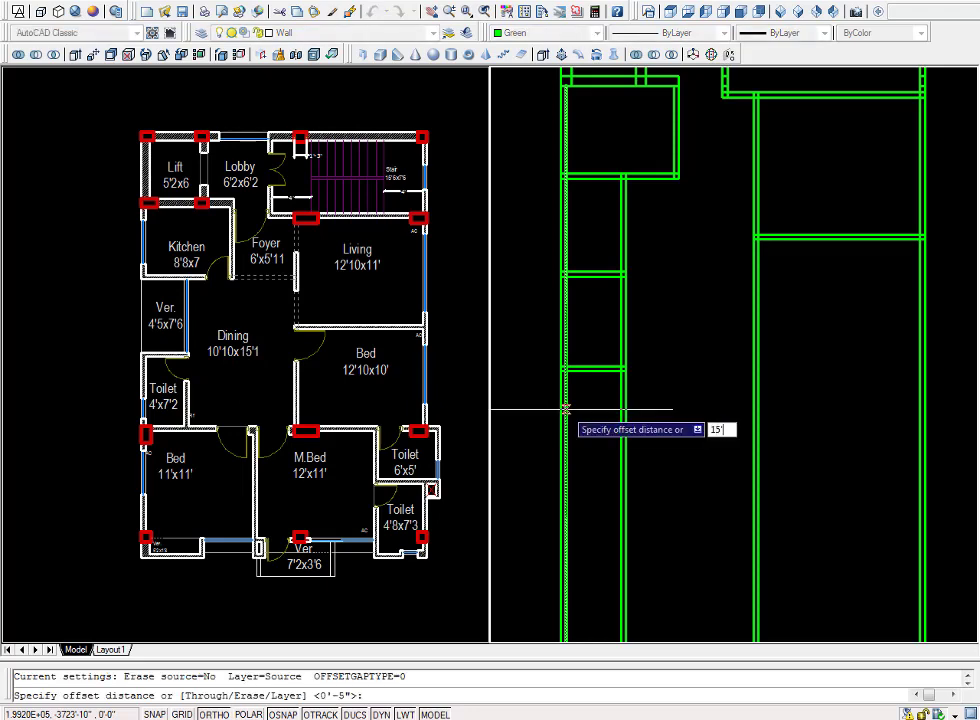
{"action": "type", "text": "1"}
{"action": "key", "text": "Return"}
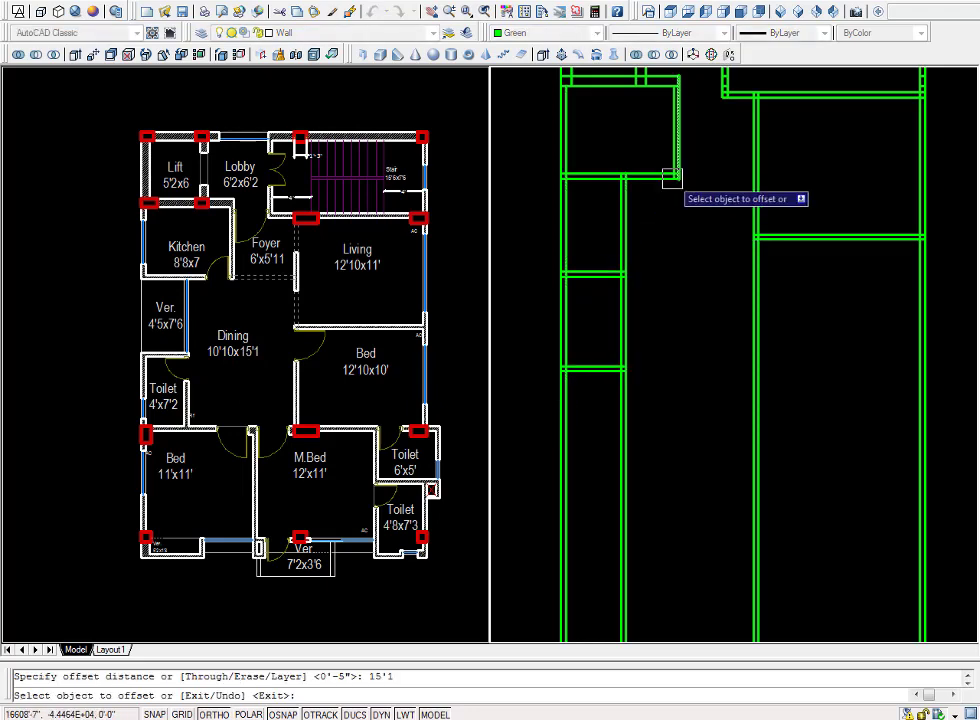
{"action": "left_click", "coordinate": [672, 178]}
{"action": "left_click", "coordinate": [660, 295]}
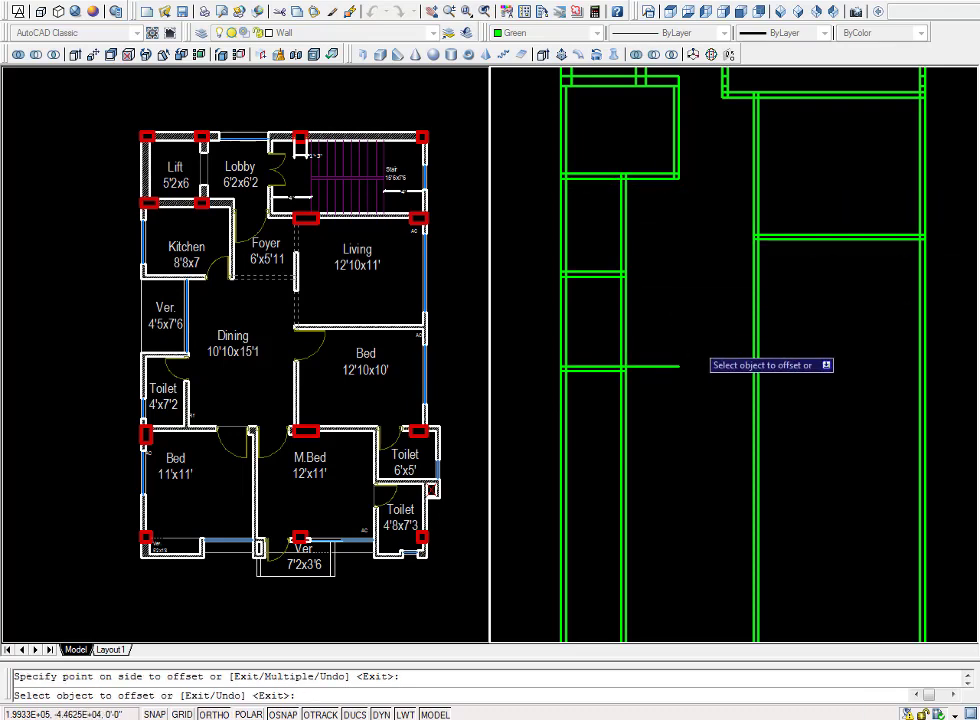
{"action": "key", "text": "Return"}
{"action": "key", "text": "Return"}
{"action": "key", "text": "Return"}
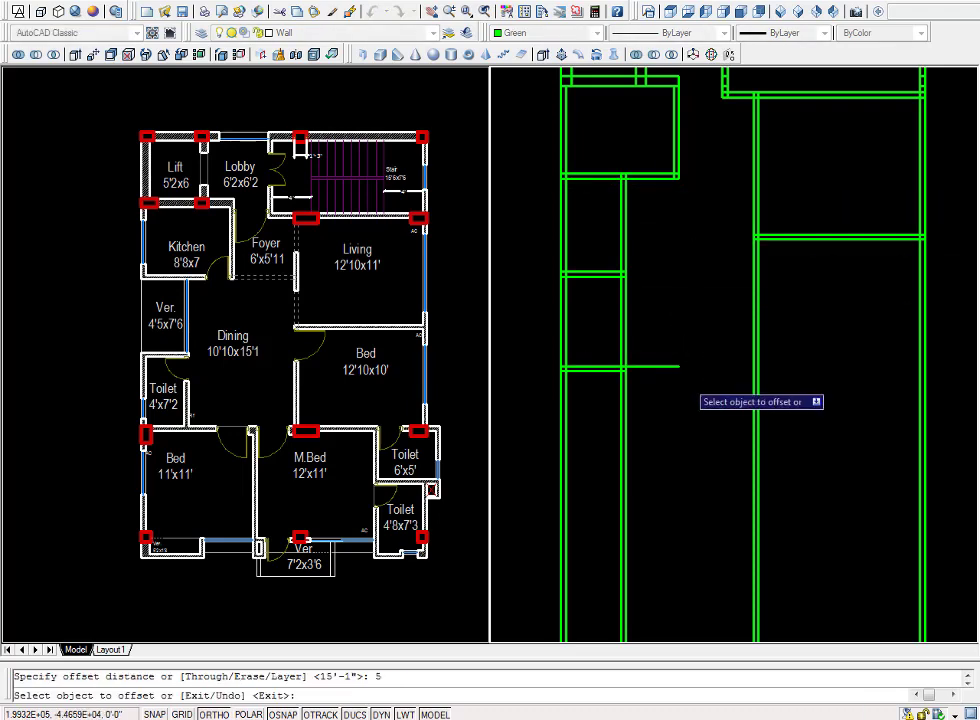
{"action": "left_click", "coordinate": [649, 367]}
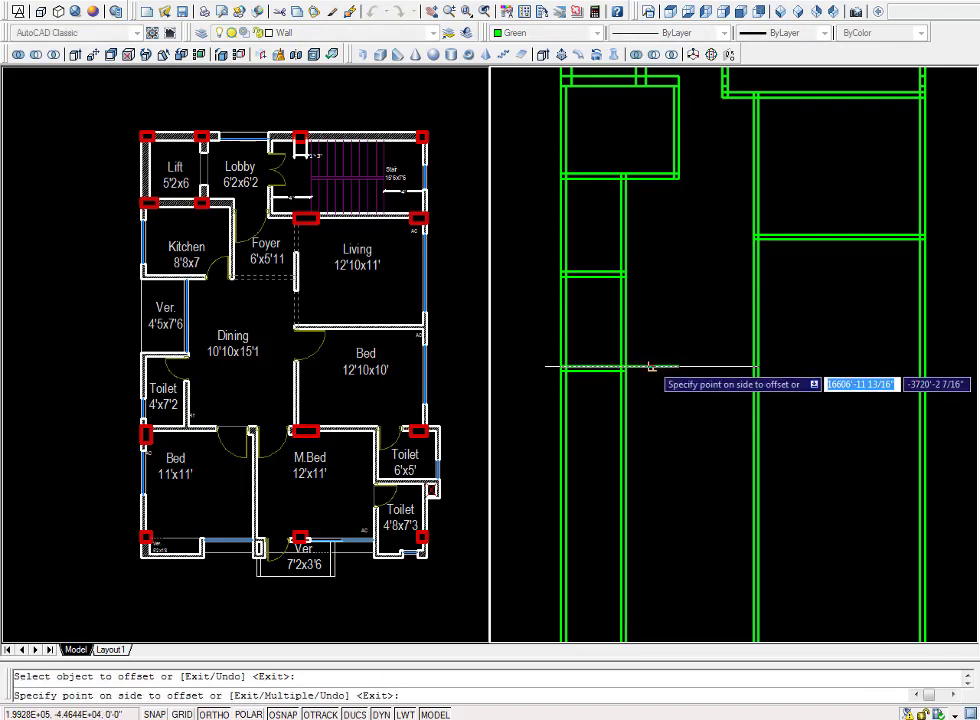
{"action": "left_click", "coordinate": [652, 402]}
{"action": "key", "text": "Escape"}
{"action": "scroll", "coordinate": [654, 390], "scroll_direction": "up", "scroll_amount": 2}
{"action": "type", "text": "ex"}
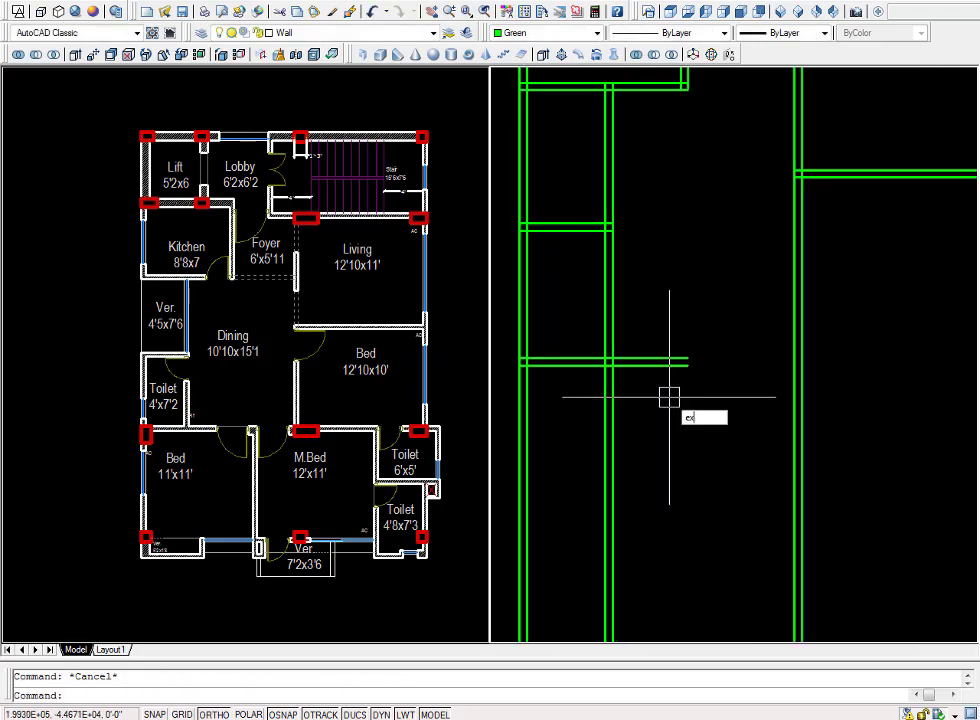
Extend the new horizontal wall lines to the right wall.
{"action": "key", "text": "Return"}
{"action": "key", "text": "Return"}
{"action": "left_click", "coordinate": [704, 416]}
{"action": "left_click", "coordinate": [674, 330]}
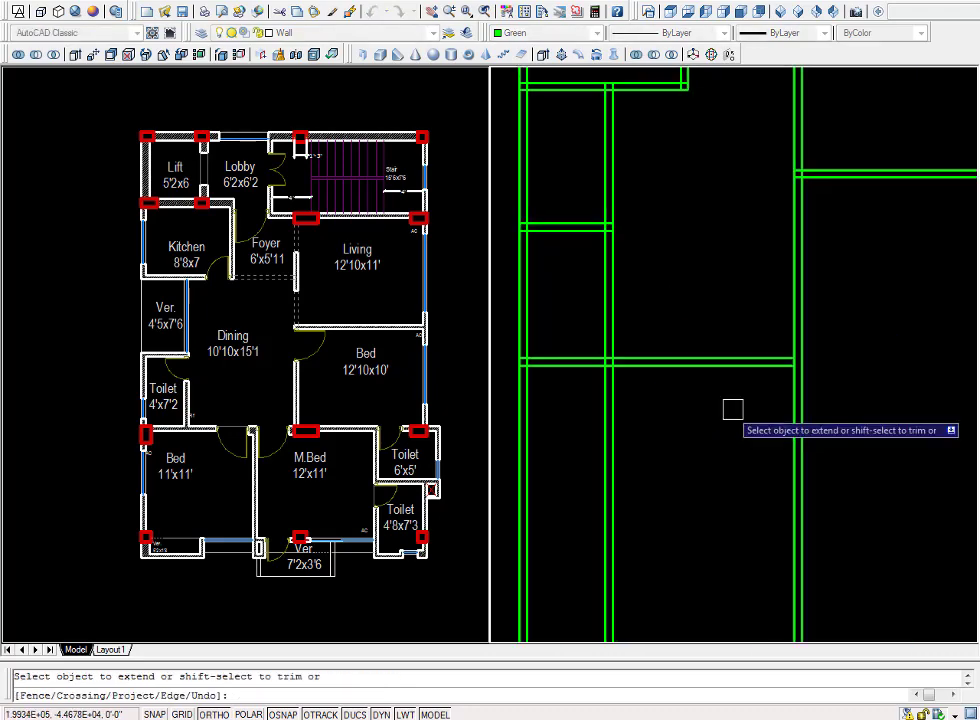
{"action": "left_click", "coordinate": [785, 398]}
{"action": "left_click", "coordinate": [779, 398]}
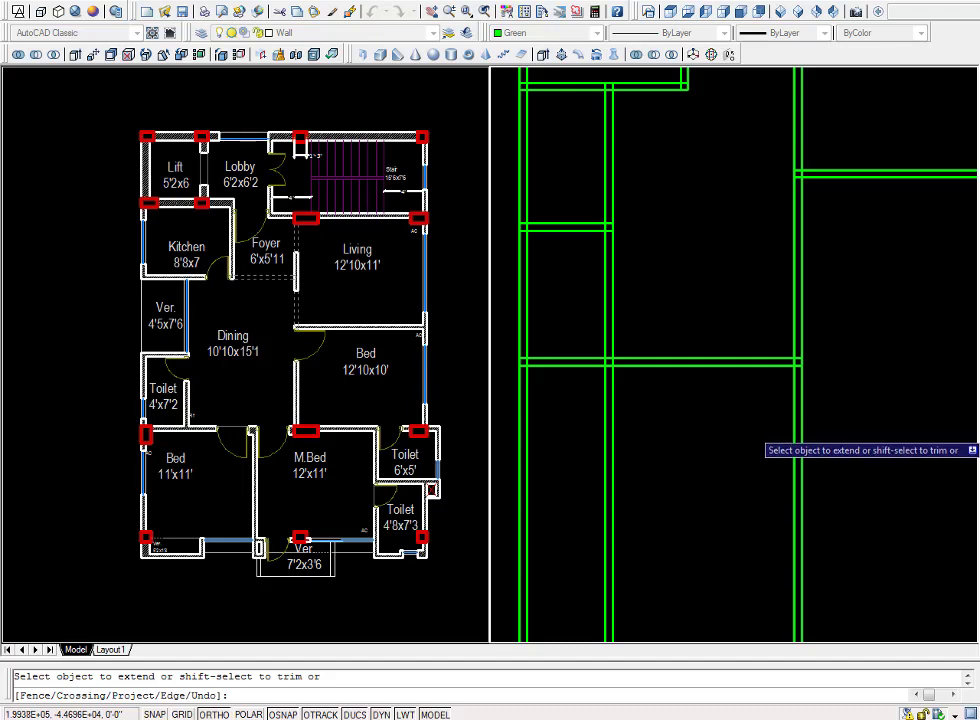
{"action": "scroll", "coordinate": [790, 422], "scroll_direction": "down", "scroll_amount": 2}
{"action": "middle_click_drag", "start_coordinate": [813, 447], "coordinate": [810, 421]}
{"action": "key", "text": "Escape"}
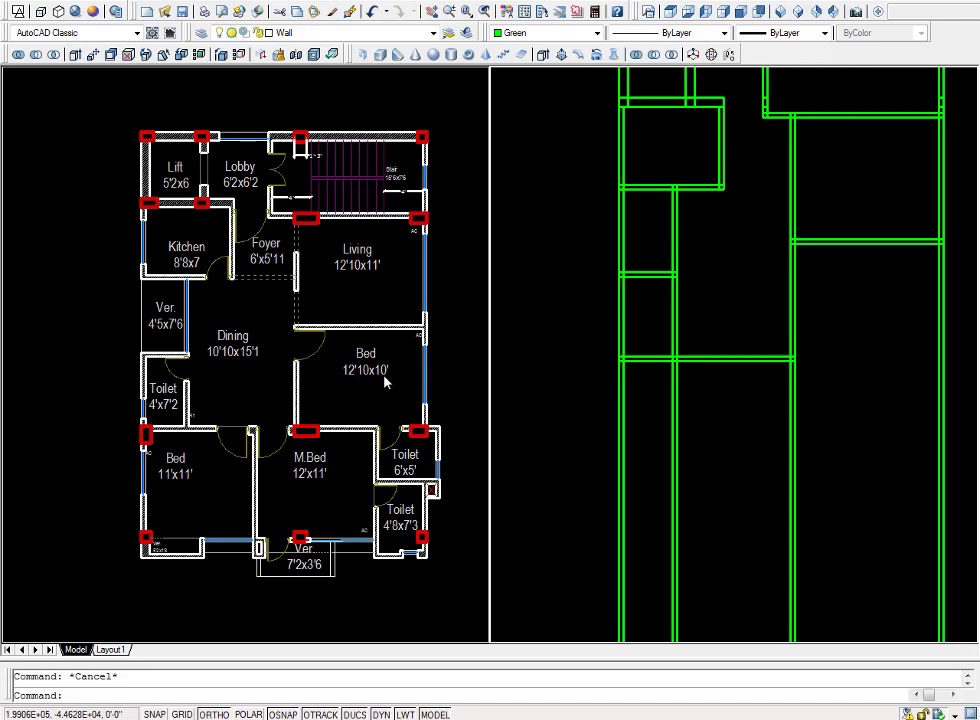
{"action": "middle_click_drag", "start_coordinate": [858, 373], "coordinate": [788, 398]}
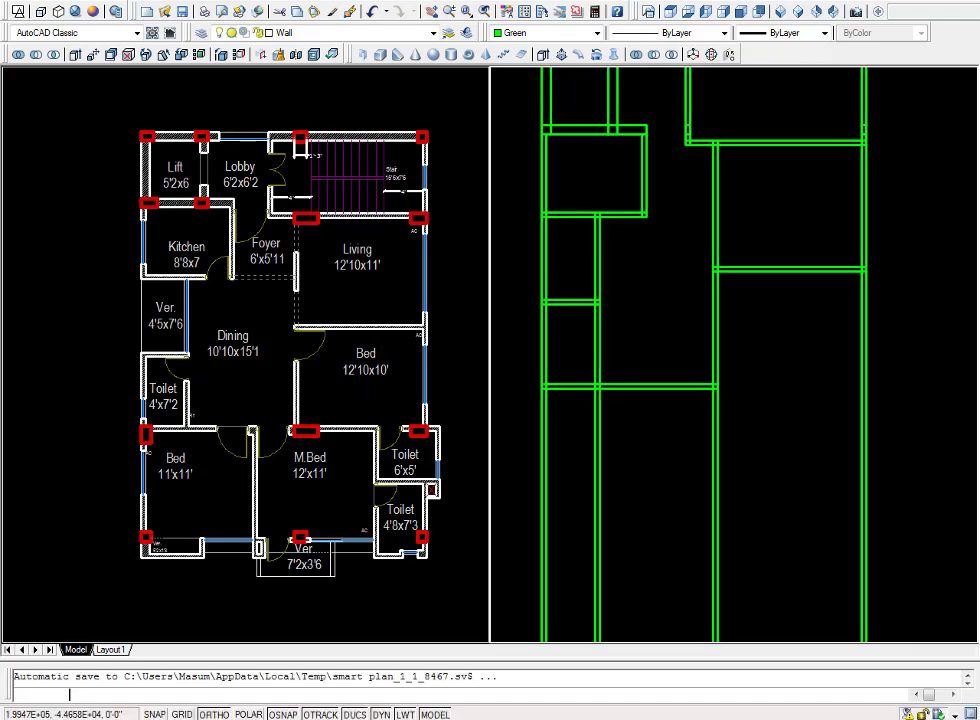
Offset the lower horizontal wall line 10' down and double the new line with a 5 offset.
{"action": "type", "text": "o"}
{"action": "key", "text": "Return"}
{"action": "type", "text": "10"}
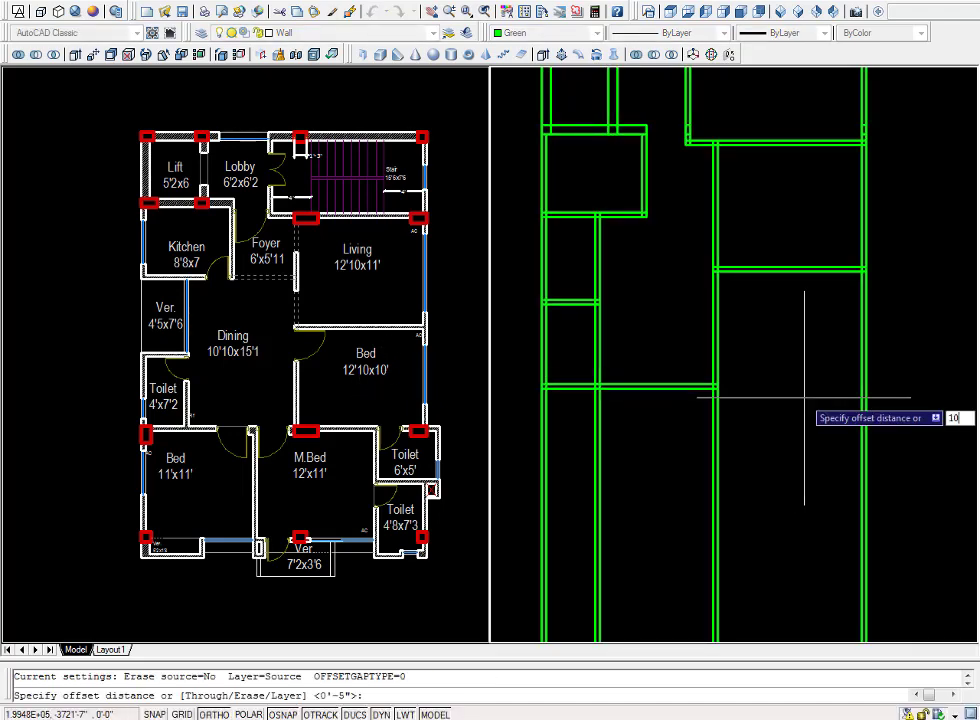
{"action": "key", "text": "Return"}
{"action": "left_click", "coordinate": [790, 270]}
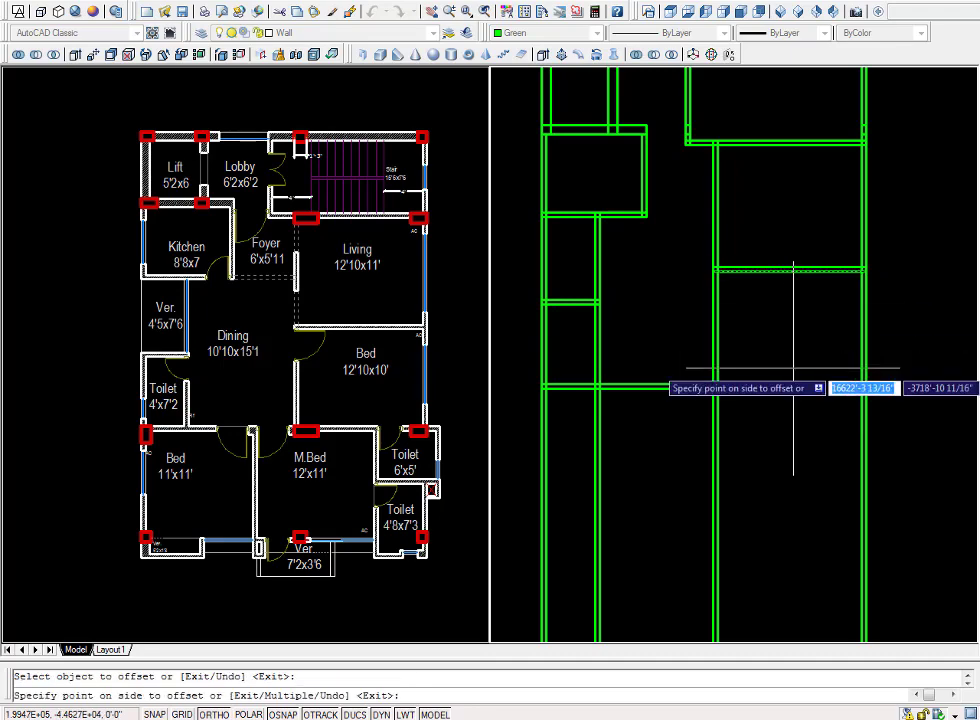
{"action": "left_click", "coordinate": [830, 460]}
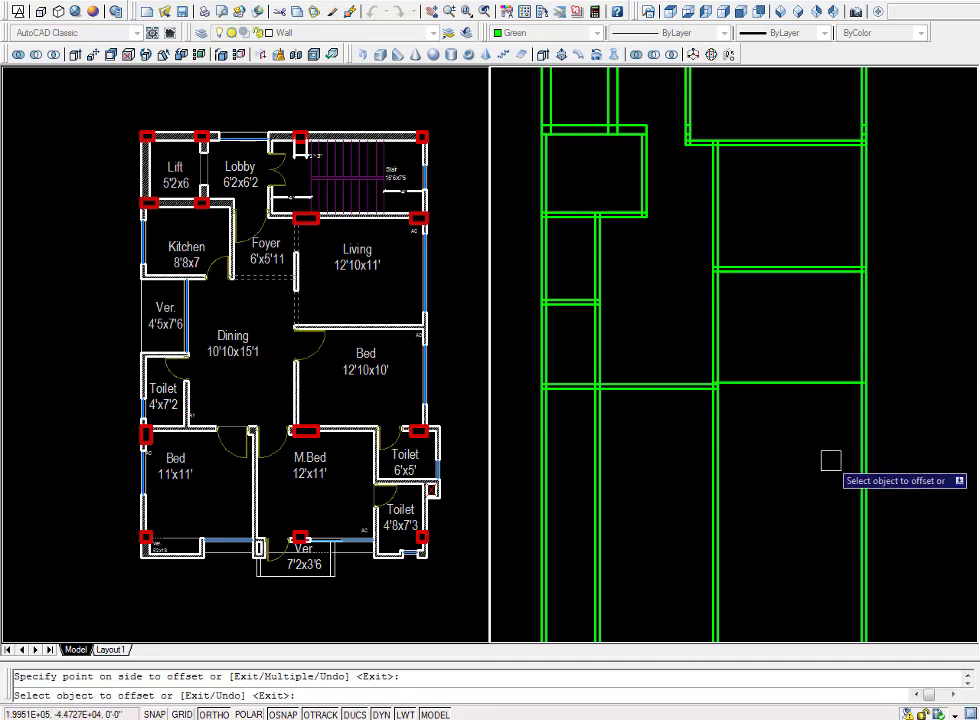
{"action": "key", "text": "Return"}
{"action": "key", "text": "Return"}
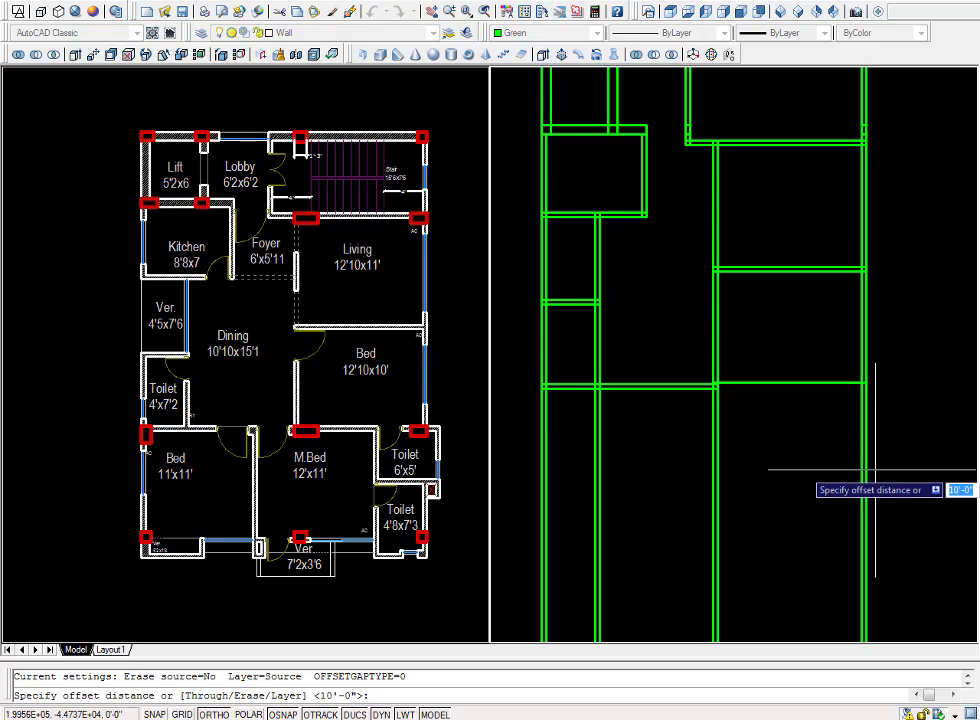
{"action": "key", "text": "Return"}
{"action": "left_click", "coordinate": [781, 385]}
{"action": "left_click", "coordinate": [792, 480]}
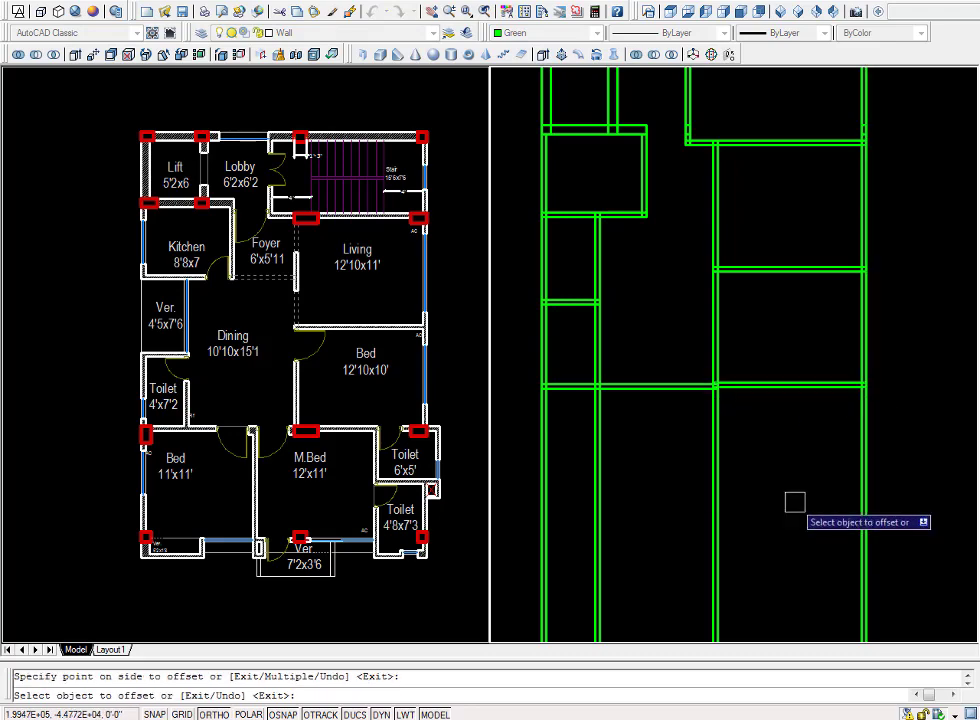
{"action": "scroll", "coordinate": [652, 519], "scroll_direction": "down", "scroll_amount": 1}
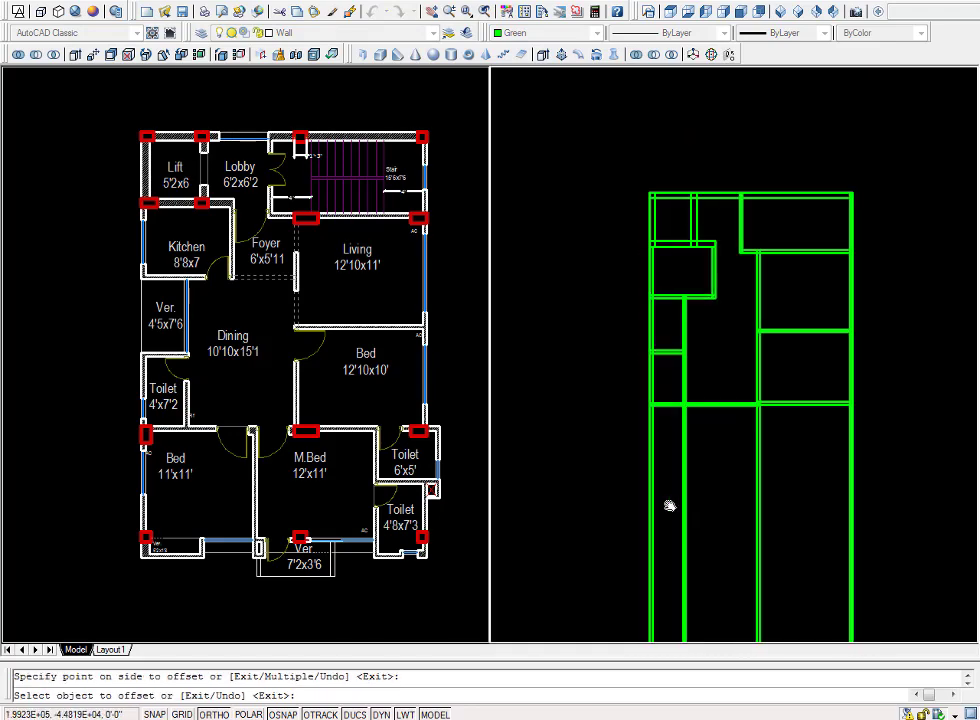
{"action": "scroll", "coordinate": [670, 506], "scroll_direction": "down", "scroll_amount": 1}
{"action": "scroll", "coordinate": [746, 397], "scroll_direction": "up", "scroll_amount": 1}
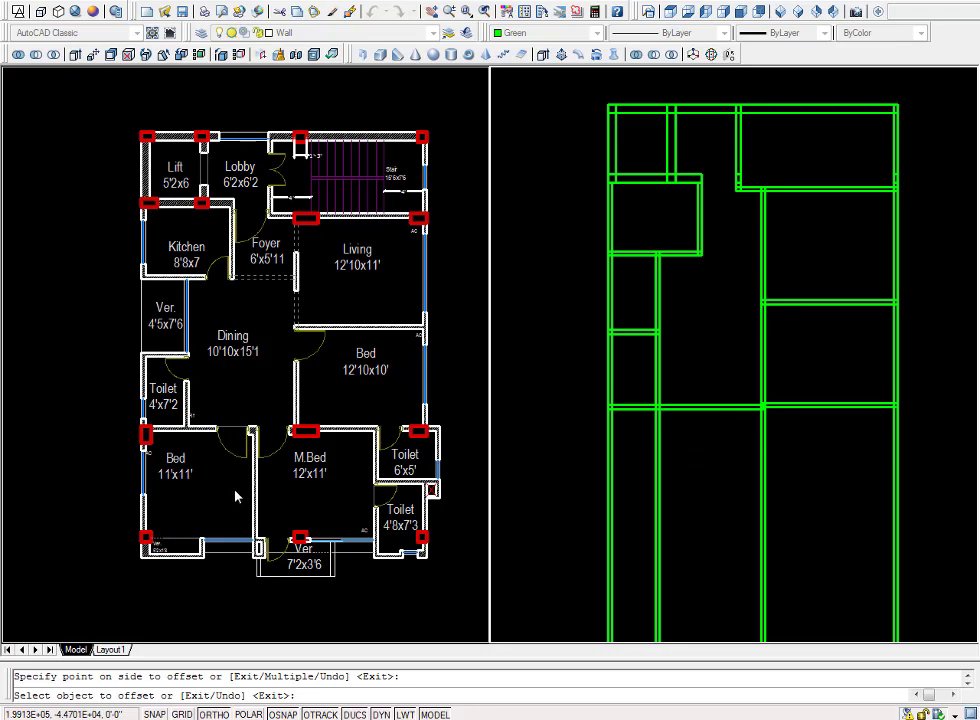
Trim the left and middle interior wall segments below the lower cross wall.
{"action": "middle_click_drag", "start_coordinate": [710, 490], "coordinate": [705, 476]}
{"action": "key", "text": "Escape"}
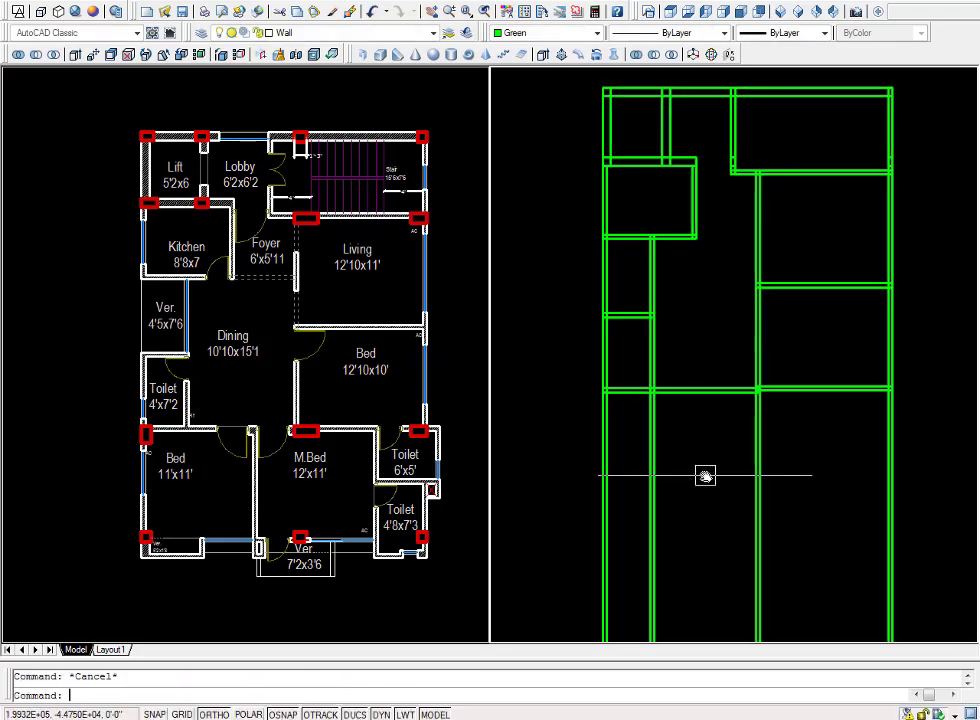
{"action": "type", "text": "tr"}
{"action": "key", "text": "Return"}
{"action": "key", "text": "Return"}
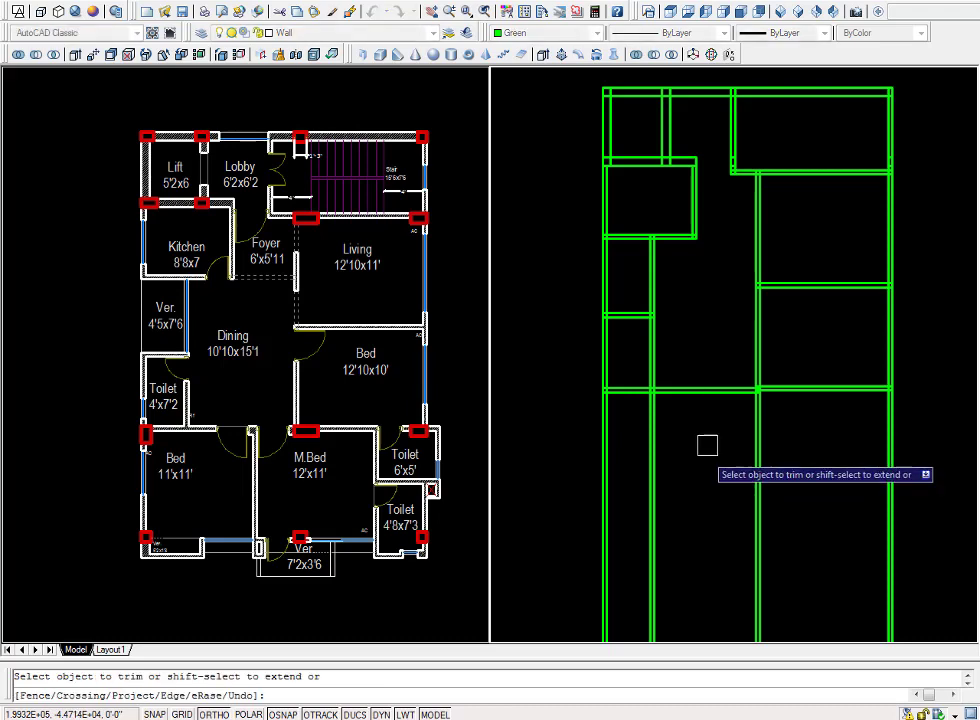
{"action": "left_click", "coordinate": [710, 428]}
{"action": "left_click", "coordinate": [636, 510]}
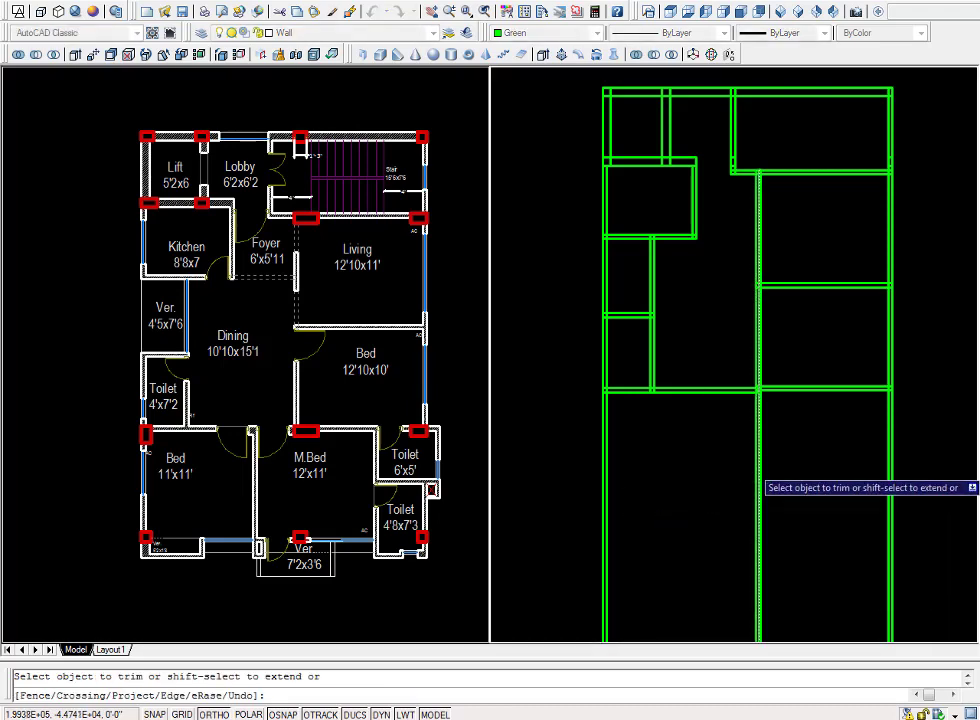
{"action": "left_click", "coordinate": [837, 420]}
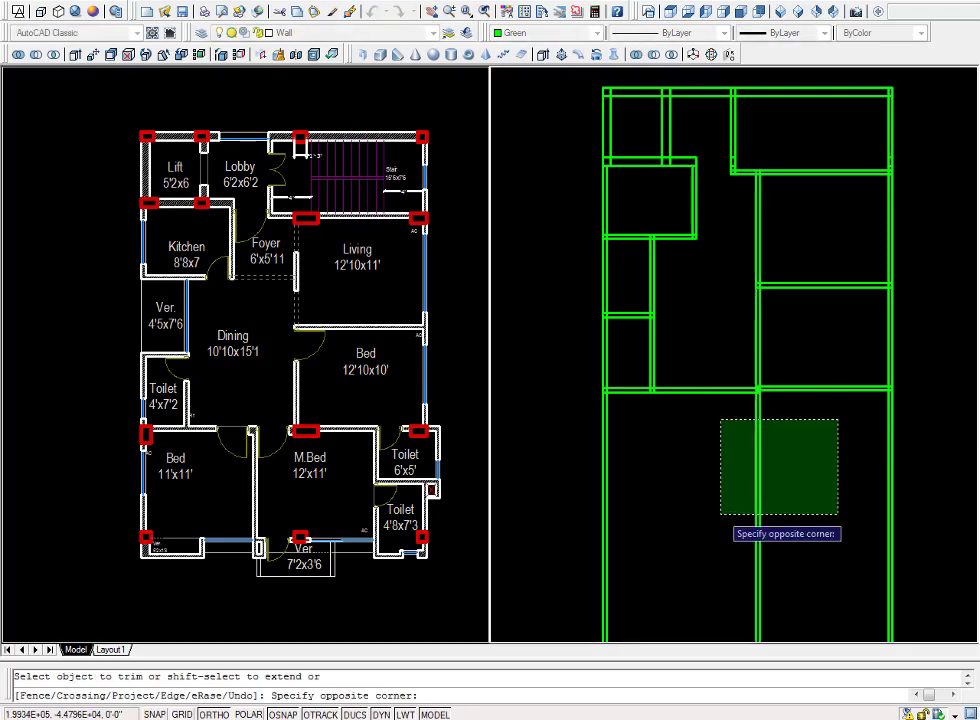
{"action": "left_click", "coordinate": [722, 512]}
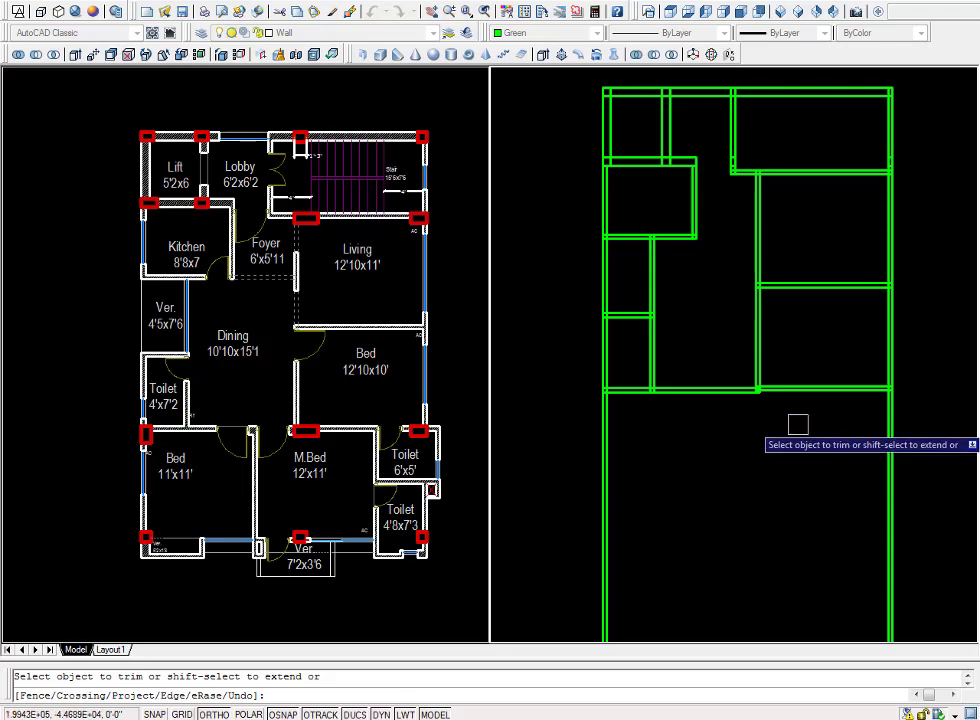
{"action": "scroll", "coordinate": [795, 418], "scroll_direction": "down", "scroll_amount": 2}
{"action": "scroll", "coordinate": [730, 422], "scroll_direction": "up", "scroll_amount": 2}
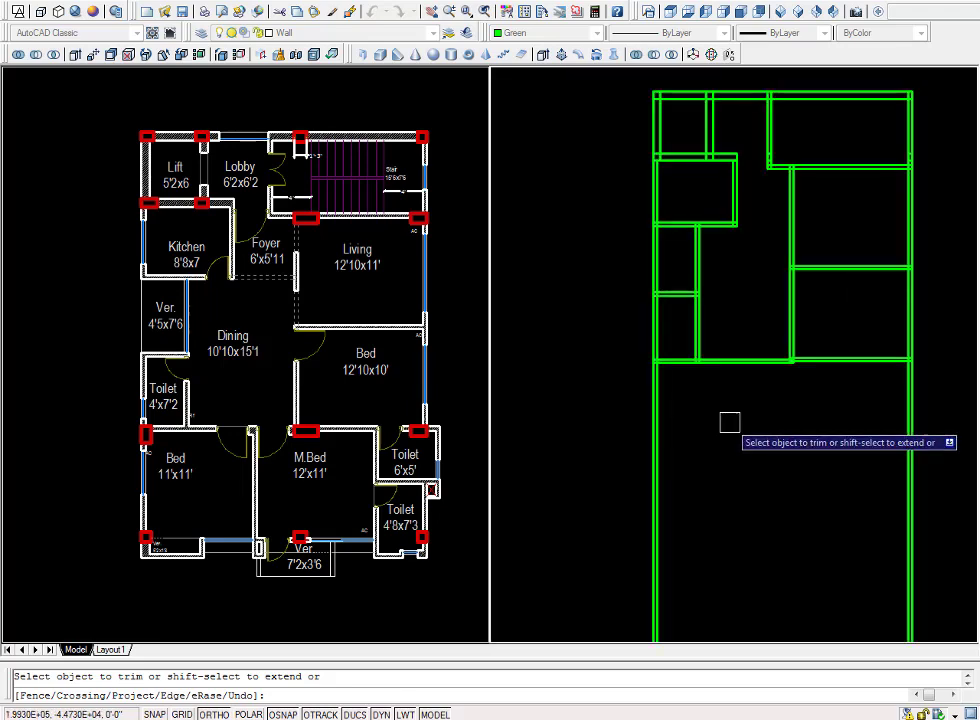
{"action": "key", "text": "Escape"}
{"action": "type", "text": "o"}
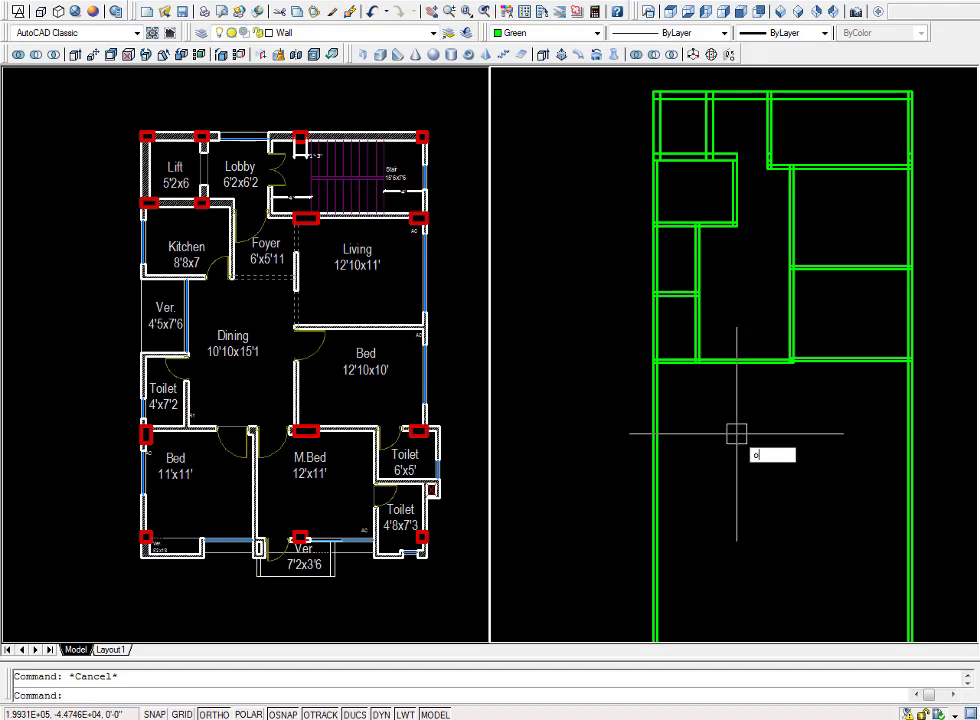
Offset the left outer wall 11' to the right and double it with a 5 offset.
{"action": "key", "text": "Return"}
{"action": "key", "text": "Return"}
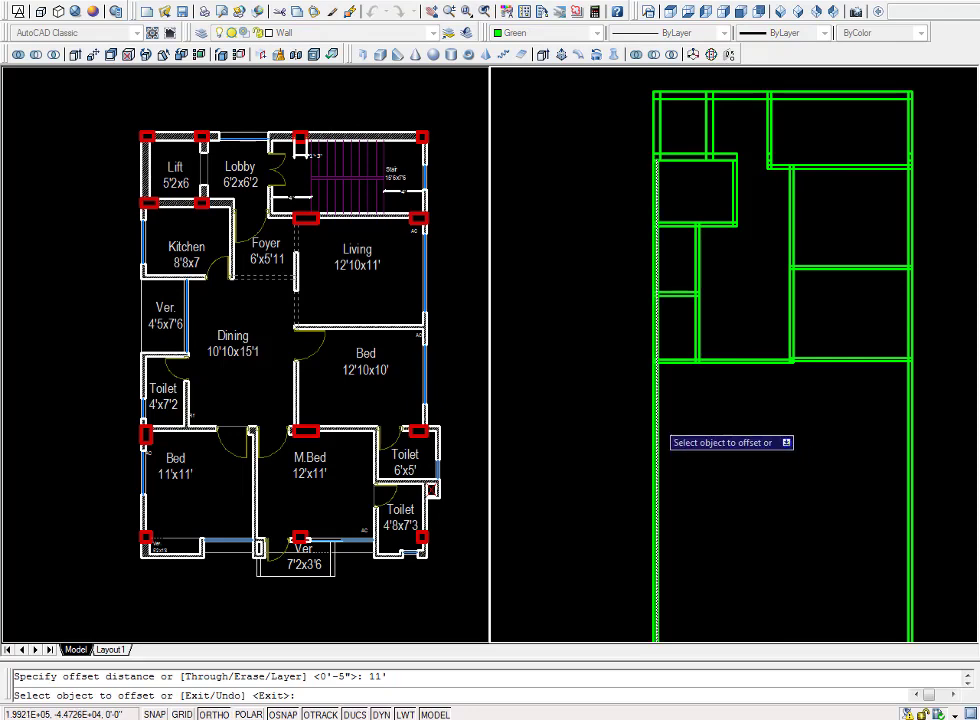
{"action": "left_click", "coordinate": [656, 437]}
{"action": "left_click", "coordinate": [799, 464]}
{"action": "key", "text": "Return"}
{"action": "key", "text": "Return"}
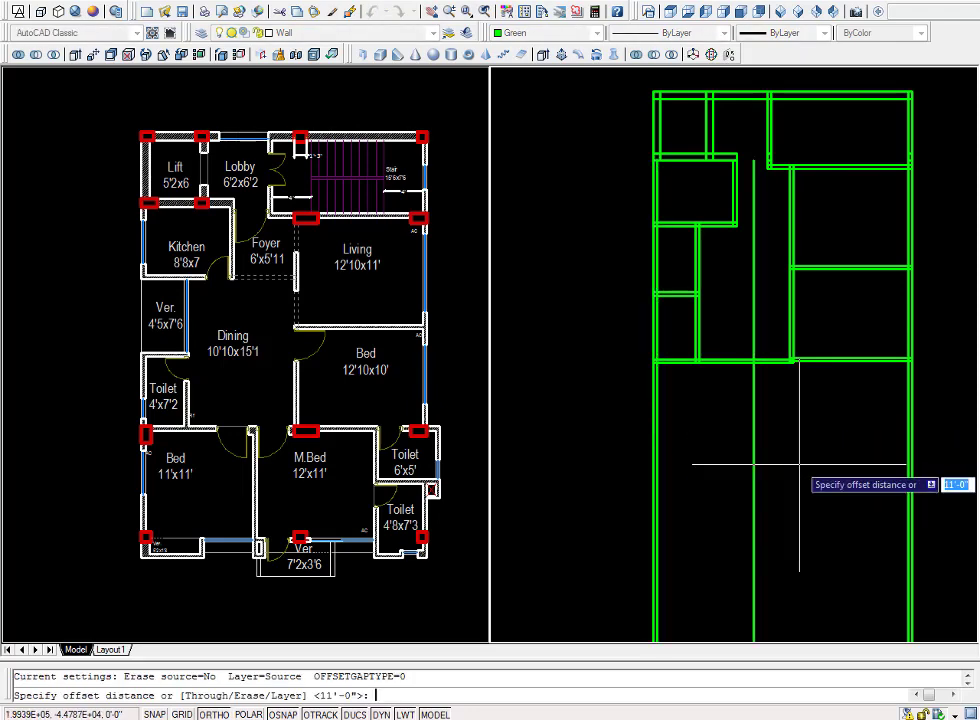
{"action": "type", "text": "5"}
{"action": "key", "text": "Return"}
{"action": "left_click", "coordinate": [755, 432]}
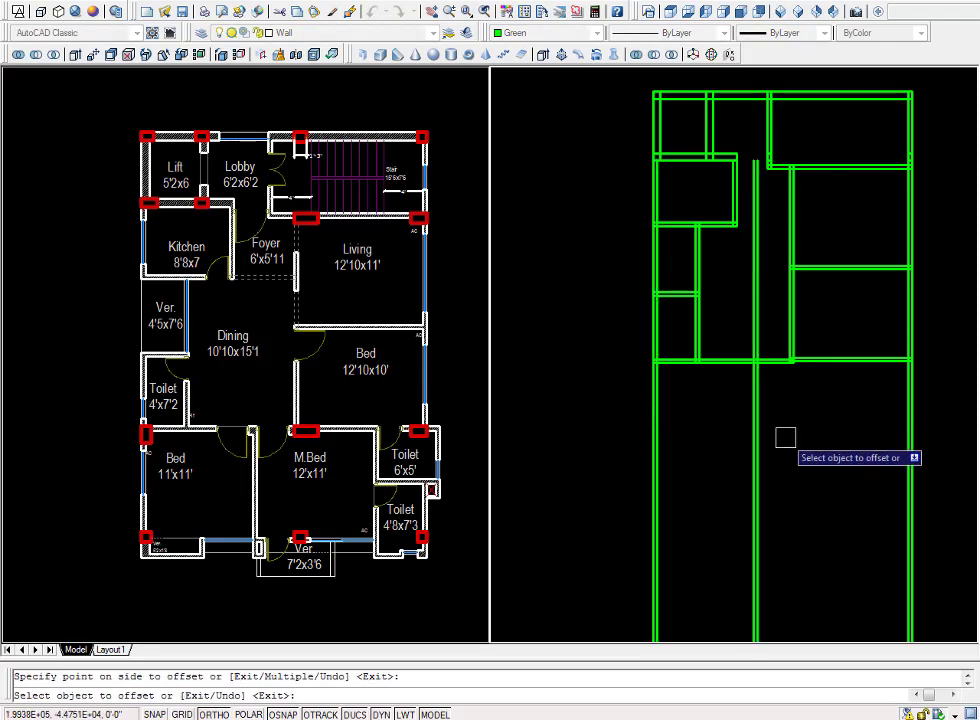
{"action": "left_click", "coordinate": [782, 436]}
{"action": "key", "text": "Escape"}
Trim the new 11' wall lines above the cross wall.
{"action": "key", "text": "Return"}
{"action": "key", "text": "Return"}
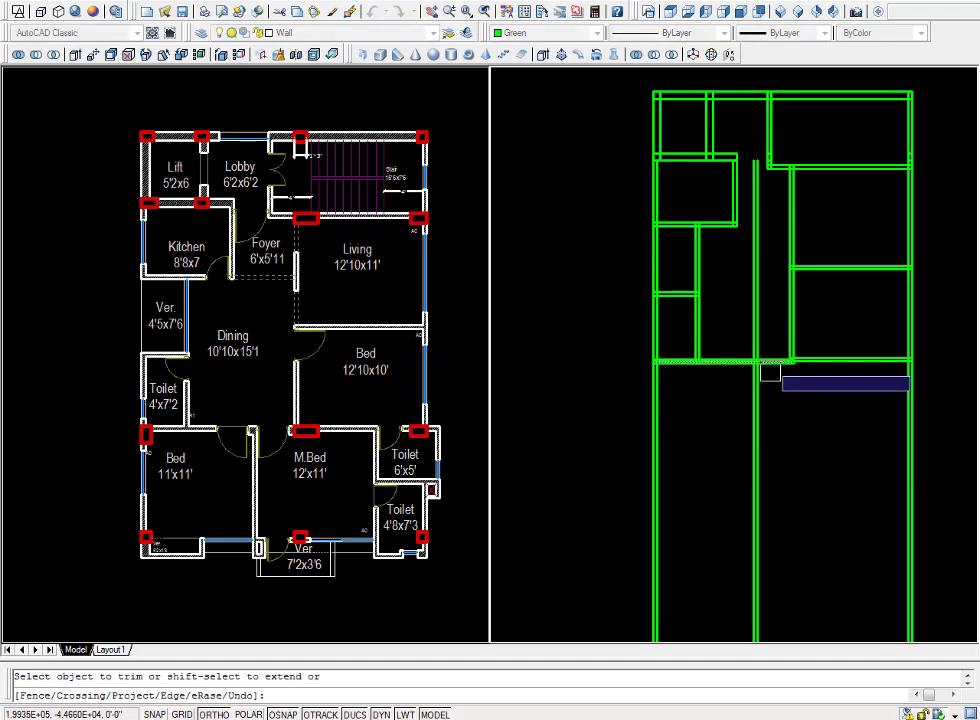
{"action": "left_click", "coordinate": [776, 328]}
{"action": "left_click", "coordinate": [737, 342]}
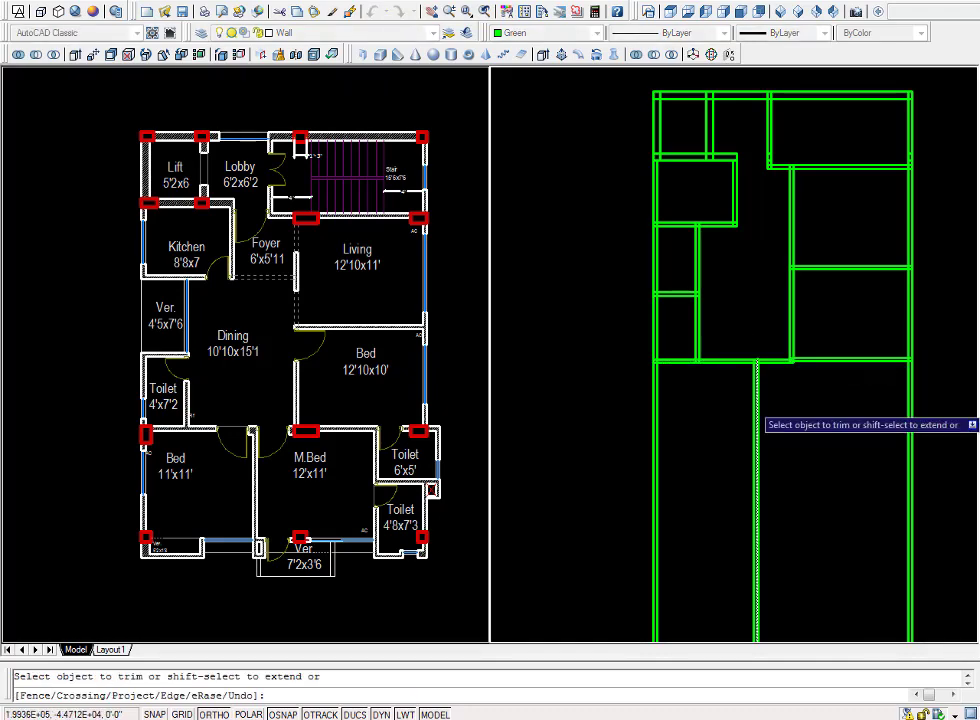
{"action": "middle_click_drag", "start_coordinate": [795, 437], "coordinate": [771, 417]}
{"action": "key", "text": "Escape"}
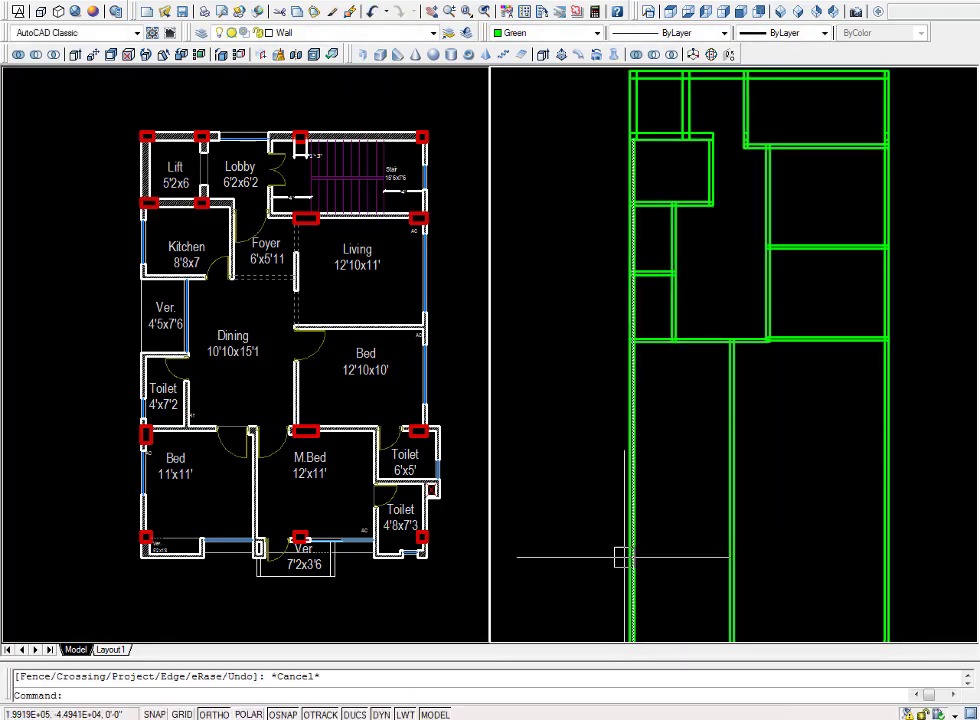
Offset the middle vertical wall line 12' to the right.
{"action": "key", "text": "Return"}
{"action": "key", "text": "Return"}
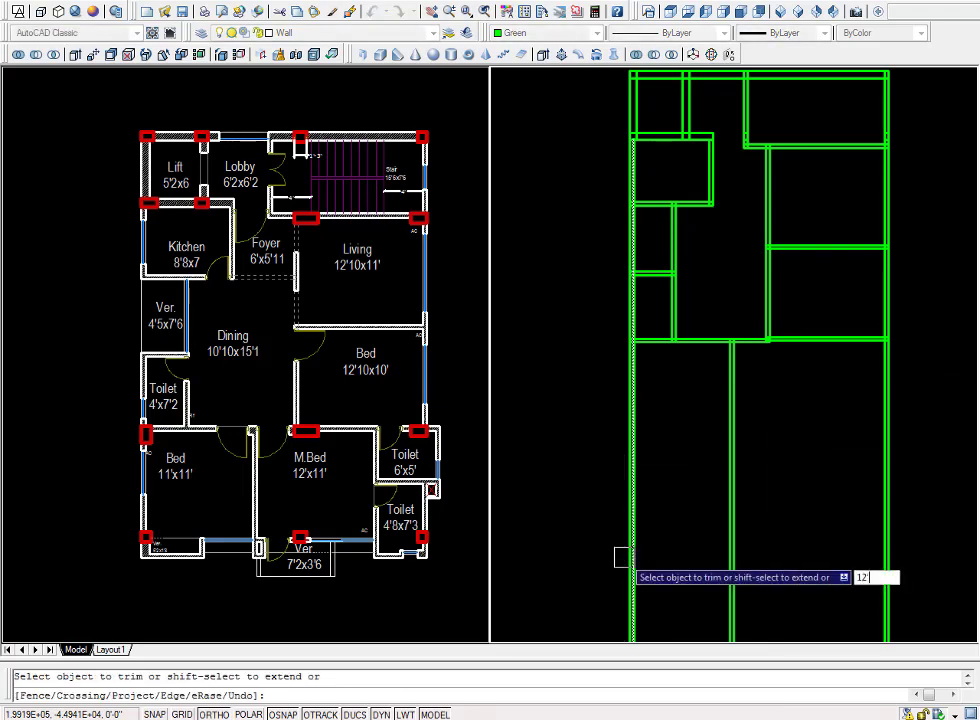
{"action": "left_click", "coordinate": [700, 402]}
{"action": "key", "text": "Escape"}
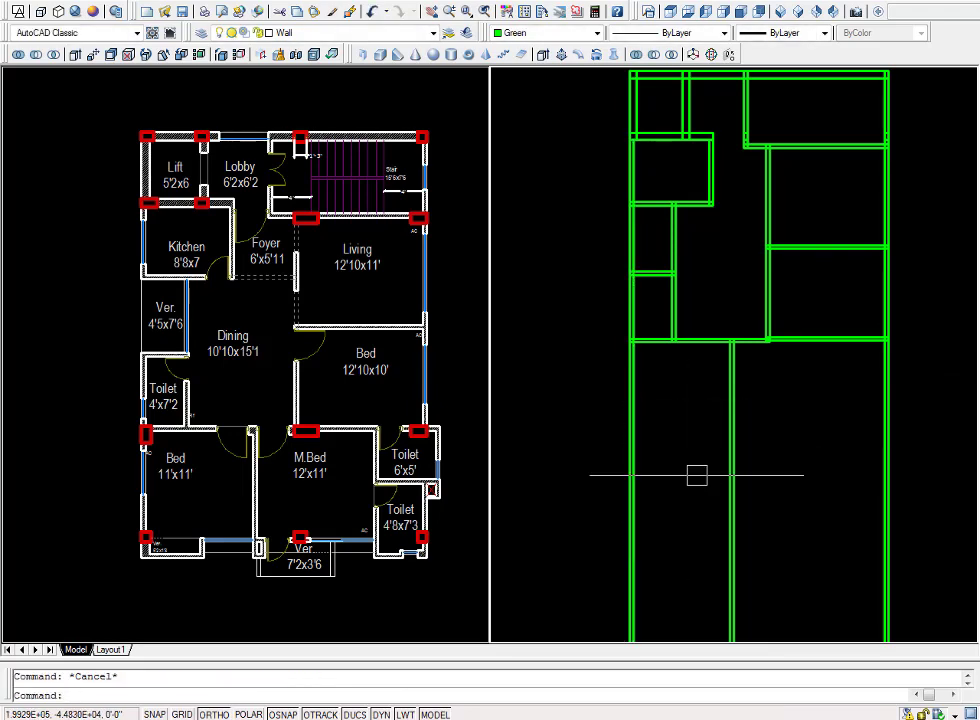
{"action": "type", "text": "o"}
{"action": "key", "text": "Return"}
{"action": "type", "text": "12"}
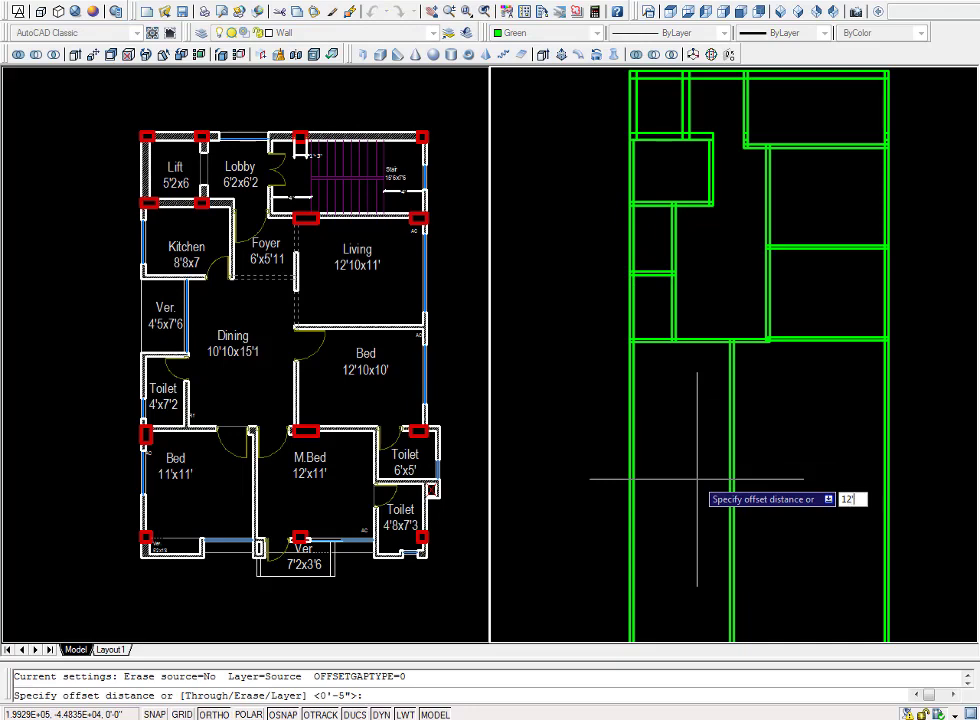
{"action": "key", "text": "Return"}
{"action": "left_click", "coordinate": [733, 438]}
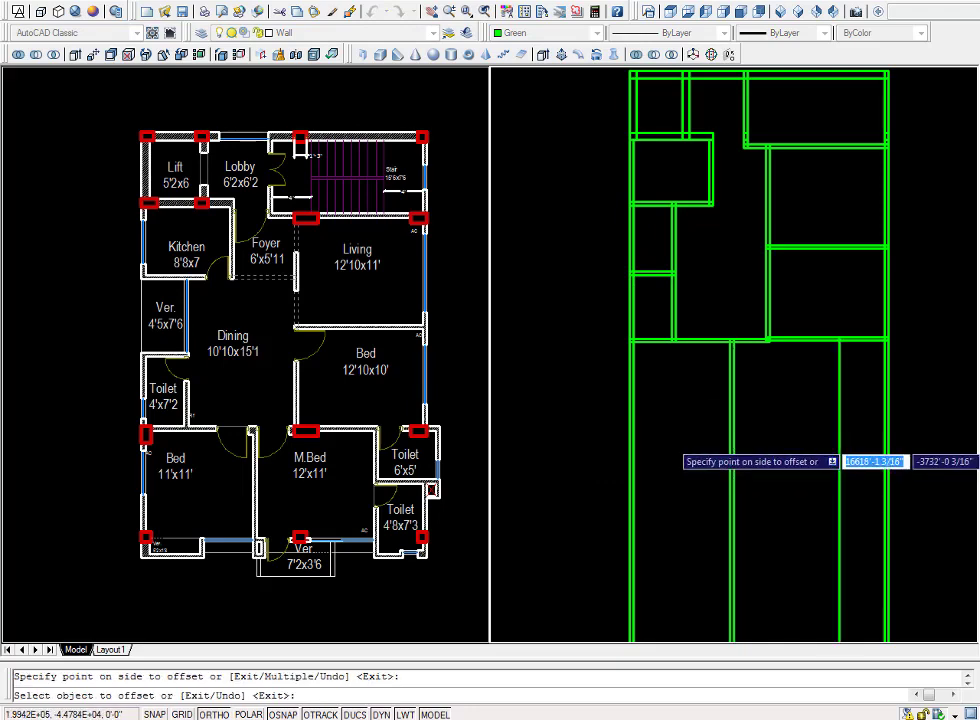
{"action": "left_click", "coordinate": [668, 442]}
{"action": "key", "text": "Return"}
Double the new 12' line with a 5 offset to its right.
{"action": "key", "text": "Return"}
{"action": "type", "text": "5"}
{"action": "key", "text": "Return"}
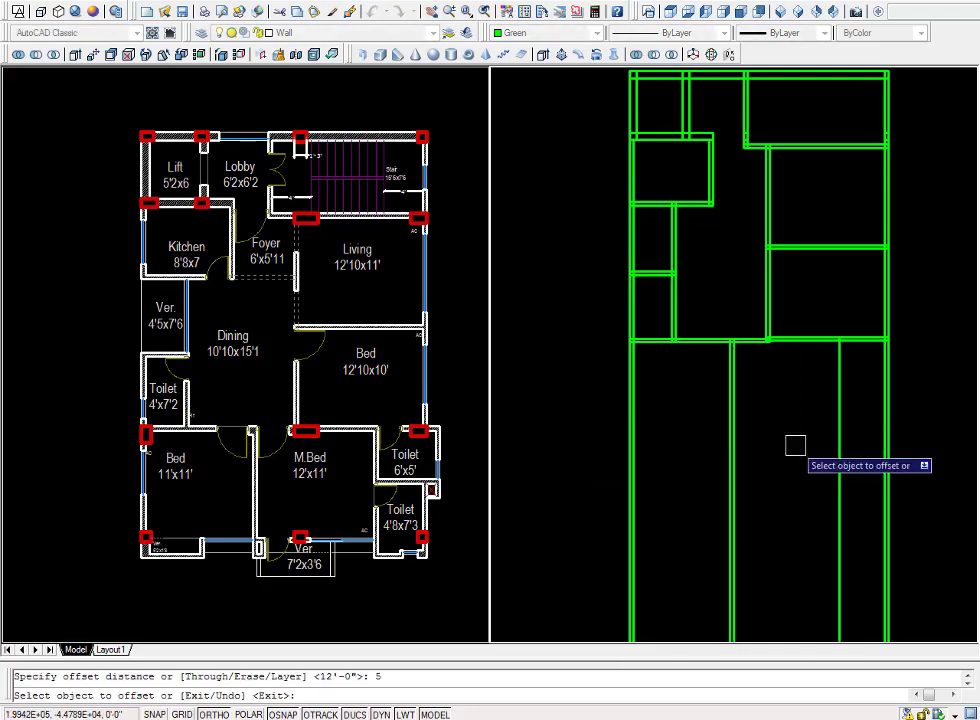
{"action": "left_click", "coordinate": [837, 438]}
{"action": "left_click", "coordinate": [848, 448]}
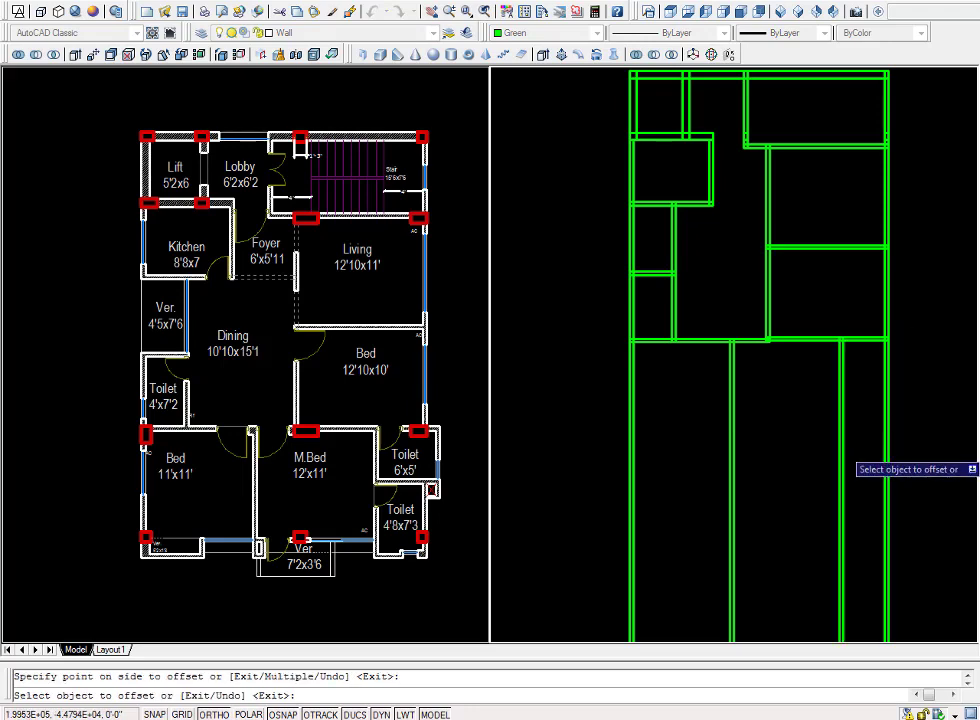
{"action": "scroll", "coordinate": [800, 440], "scroll_direction": "up", "scroll_amount": 1}
{"action": "scroll", "coordinate": [765, 435], "scroll_direction": "up", "scroll_amount": 1}
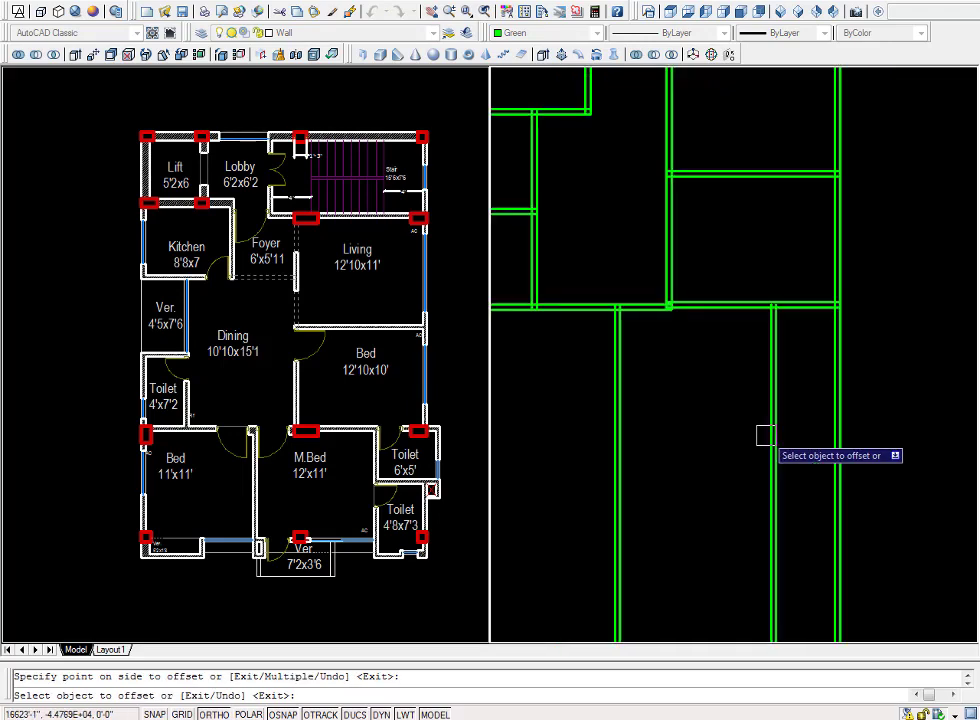
{"action": "key", "text": "Escape"}
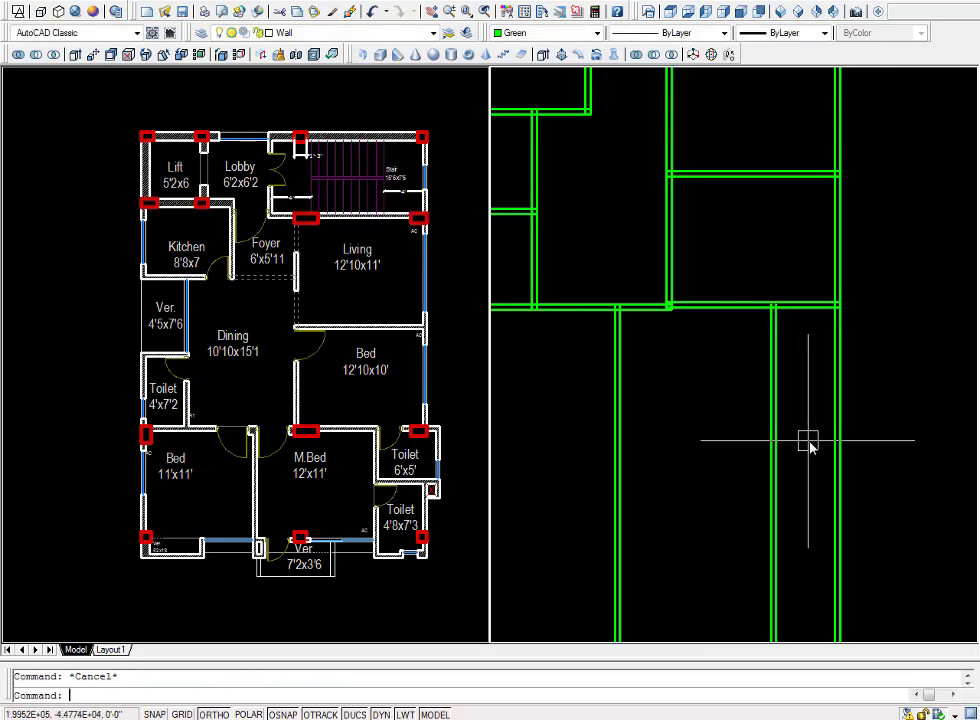
{"action": "type", "text": "tr"}
Trim the right vertical wall lines below the horizontal wall with a crossing box.
{"action": "key", "text": "Return"}
{"action": "key", "text": "Return"}
{"action": "left_click", "coordinate": [912, 357]}
{"action": "left_click", "coordinate": [829, 422]}
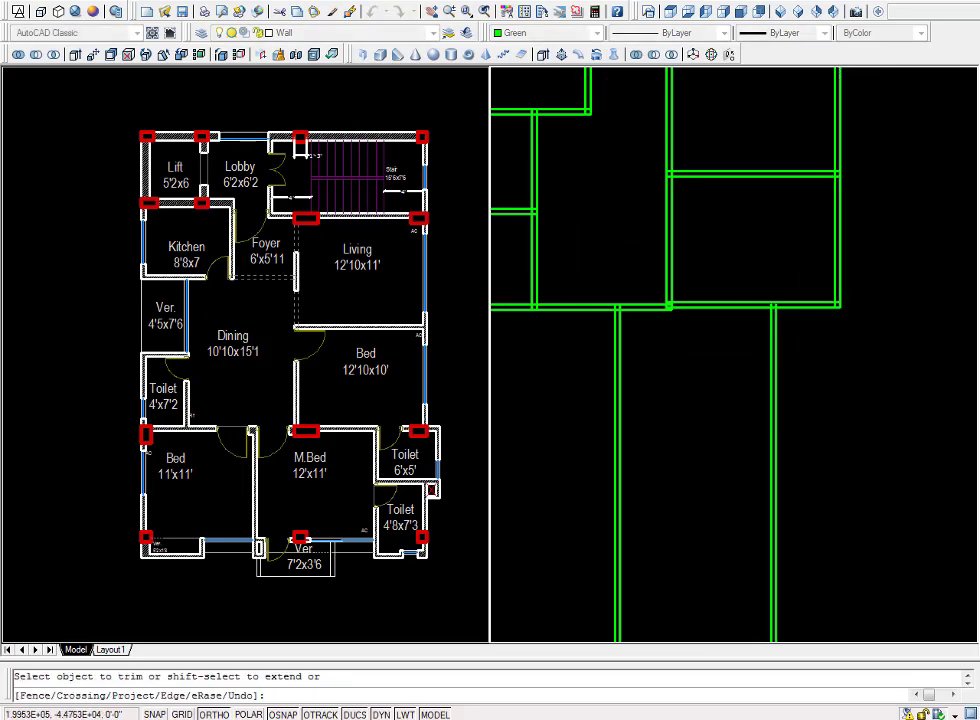
{"action": "key", "text": "Escape"}
{"action": "key", "text": "Escape"}
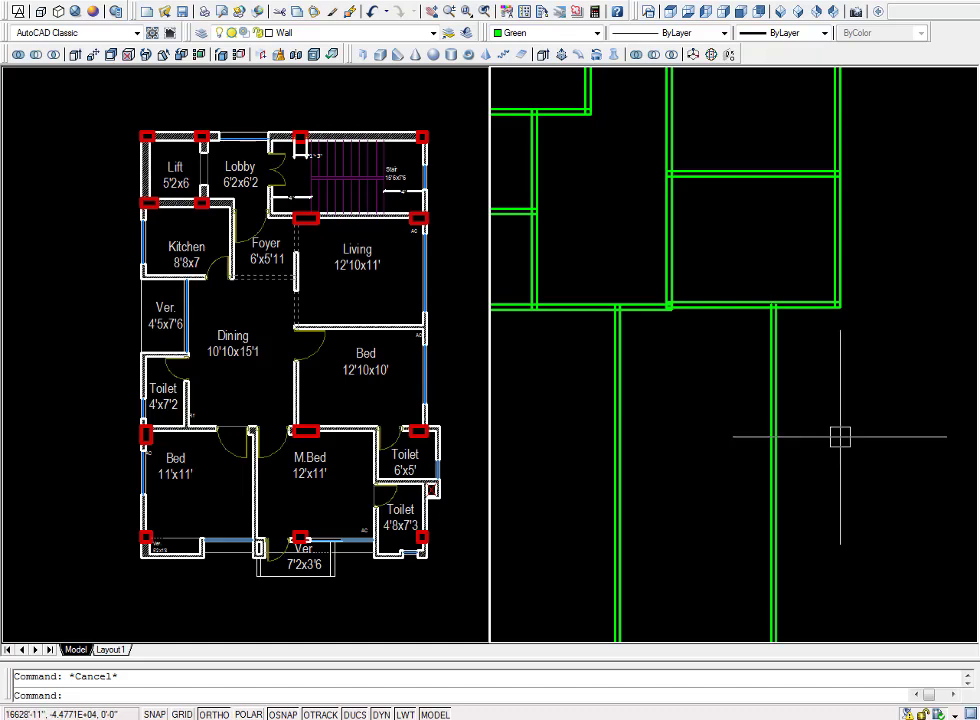
Offset the right vertical wall line 6' further right.
{"action": "type", "text": "o"}
{"action": "key", "text": "Return"}
{"action": "type", "text": "6'"}
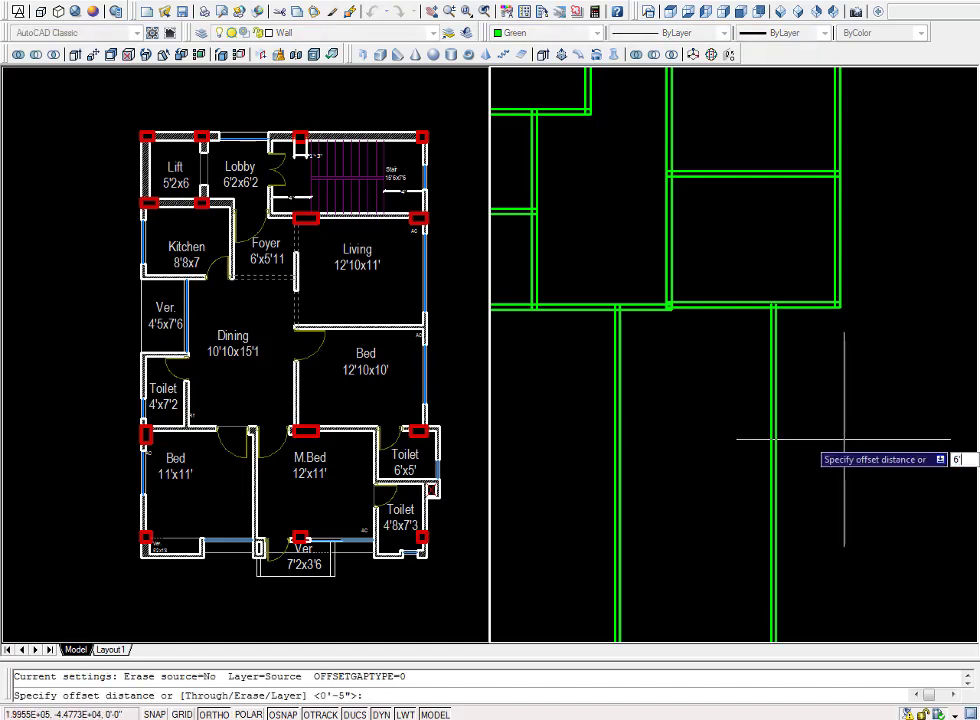
{"action": "key", "text": "Return"}
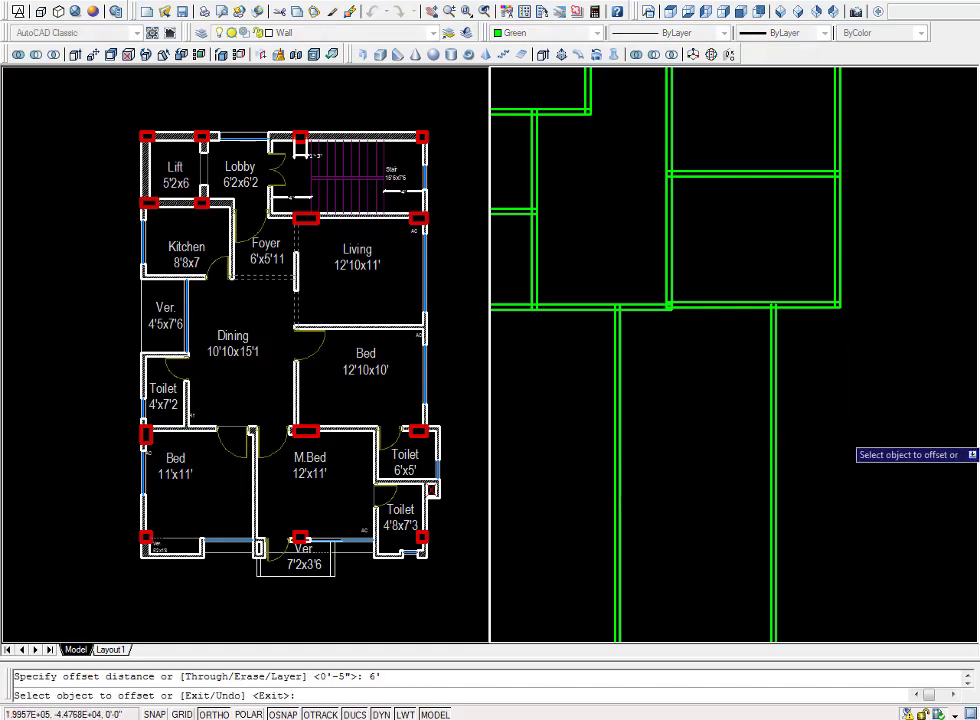
{"action": "left_click", "coordinate": [776, 396]}
{"action": "left_click", "coordinate": [845, 421]}
Offset the new far-right wall line 5 to form a double-line outer wall.
{"action": "key", "text": "Return"}
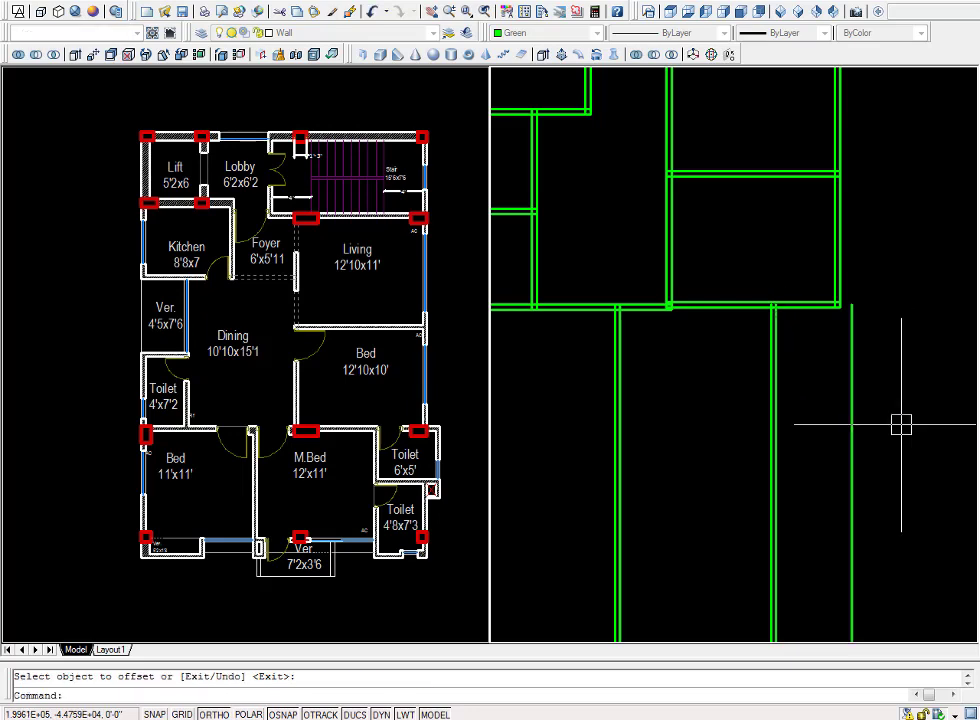
{"action": "key", "text": "Return"}
{"action": "key", "text": "Return"}
{"action": "type", "text": "5"}
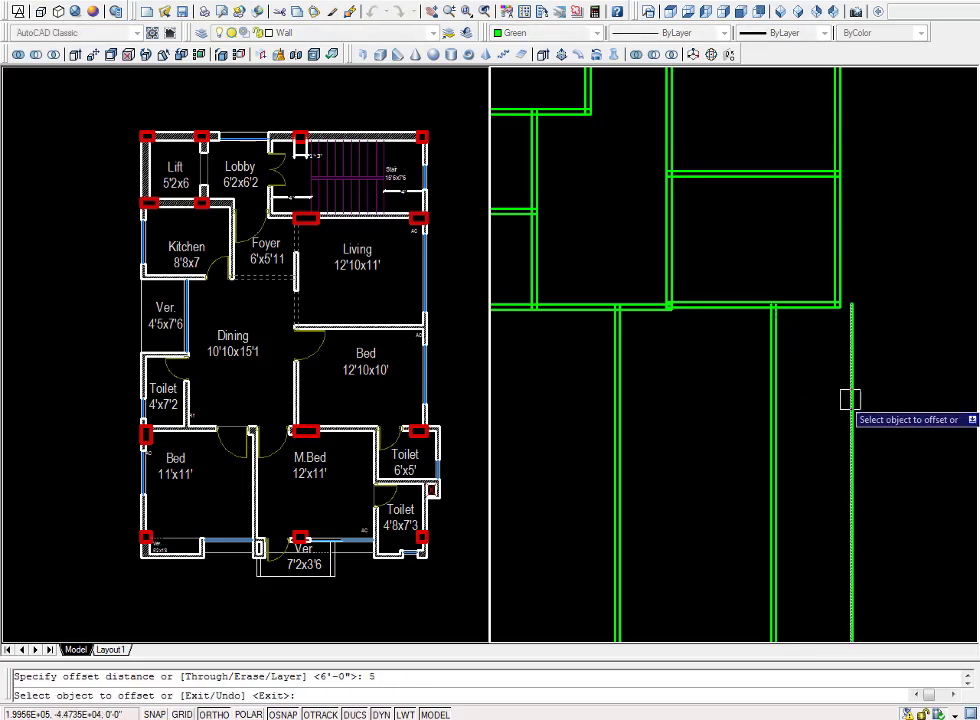
{"action": "left_click", "coordinate": [850, 398]}
{"action": "left_click", "coordinate": [909, 405]}
{"action": "key", "text": "Escape"}
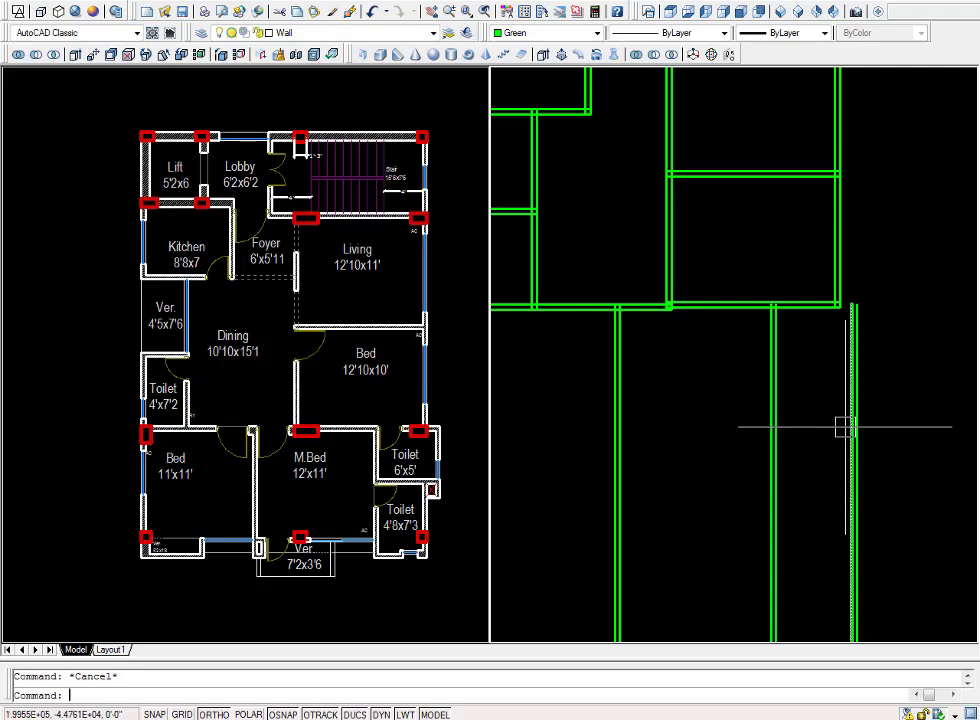
Extend both new right wall lines and the lower horizontal so they meet at the corner.
{"action": "type", "text": "cx"}
{"action": "key", "text": "Return"}
{"action": "key", "text": "Return"}
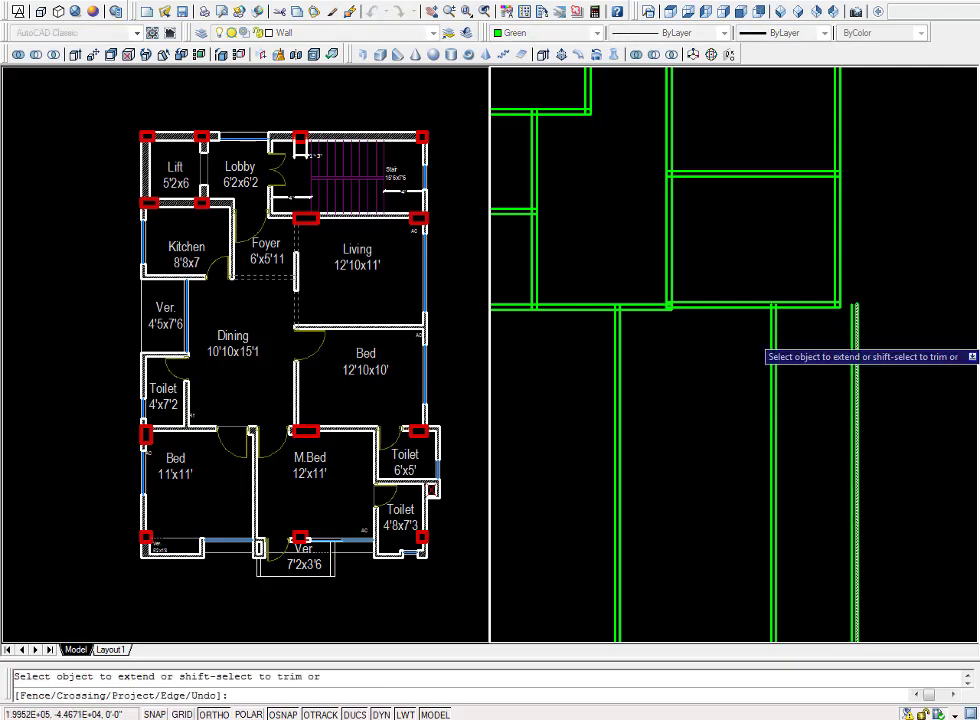
{"action": "left_click", "coordinate": [807, 280]}
{"action": "left_click", "coordinate": [860, 300]}
{"action": "scroll", "coordinate": [807, 320], "scroll_direction": "up", "scroll_amount": 2}
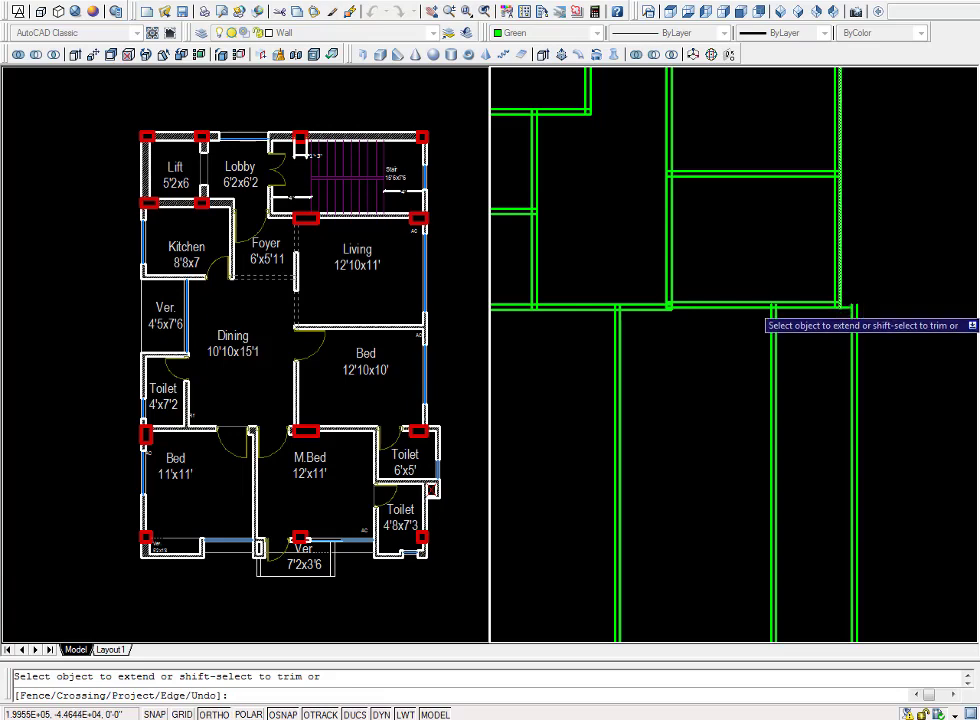
{"action": "scroll", "coordinate": [807, 300], "scroll_direction": "up", "scroll_amount": 3}
{"action": "left_click", "coordinate": [830, 310]}
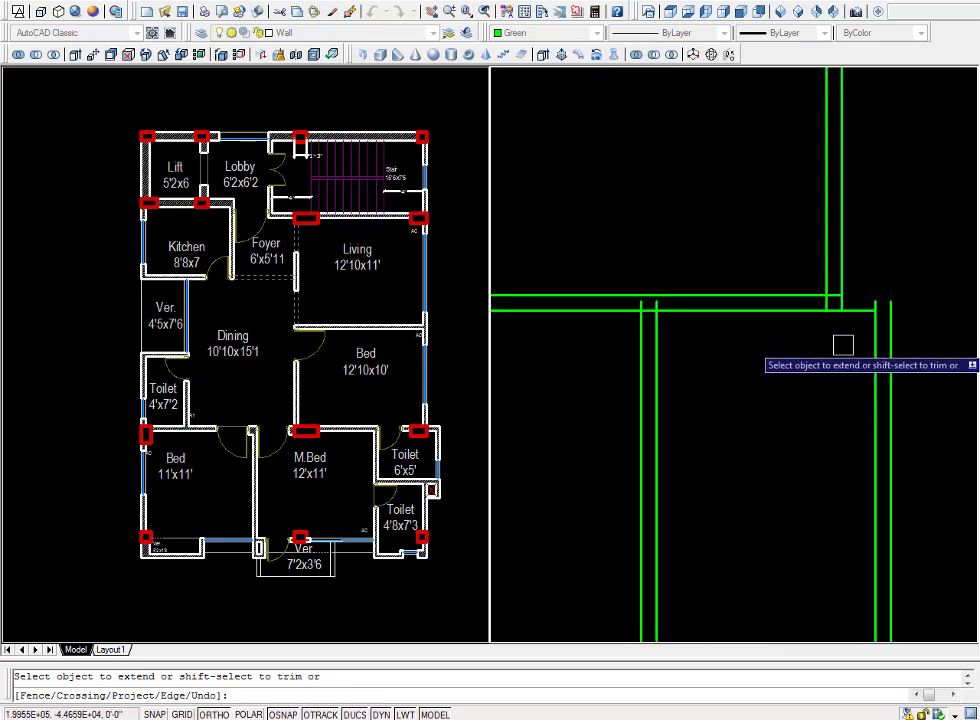
{"action": "key", "text": "Escape"}
{"action": "type", "text": "cha"}
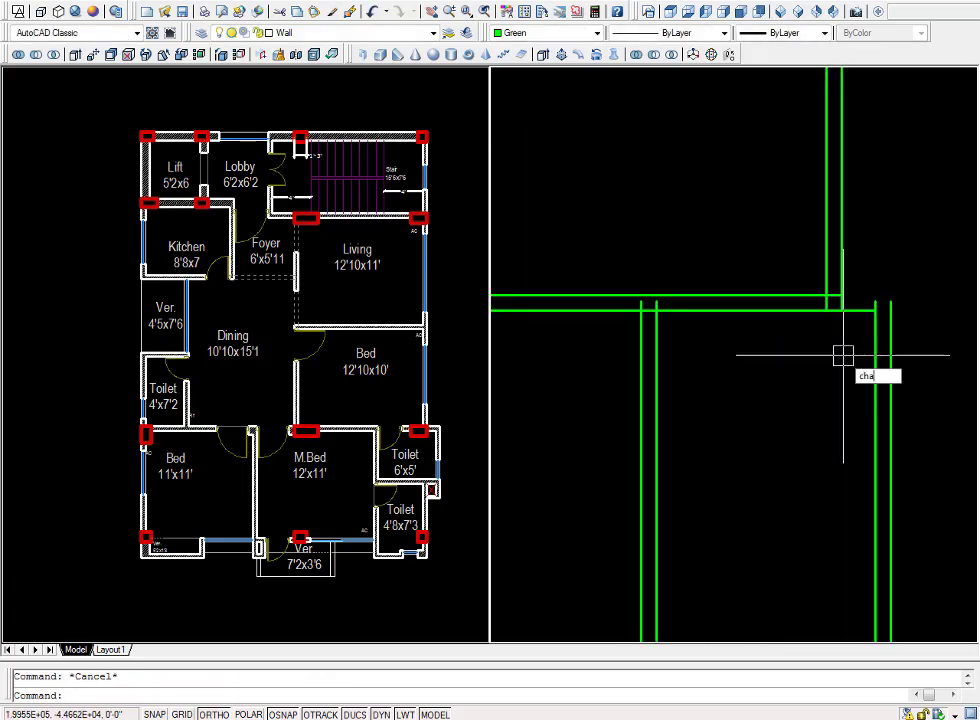
Chamfer the upper horizontal wall line to the right outer wall at zero distance for a closed corner.
{"action": "key", "text": "Return"}
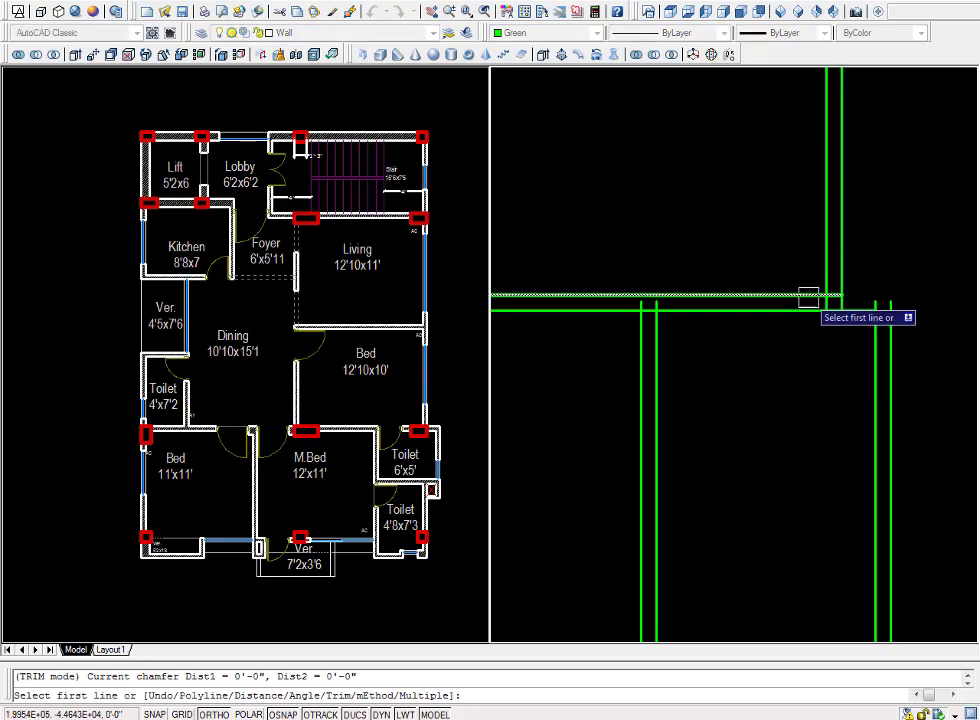
{"action": "left_click", "coordinate": [807, 297]}
{"action": "left_click", "coordinate": [888, 343]}
{"action": "scroll", "coordinate": [832, 390], "scroll_direction": "down", "scroll_amount": 4}
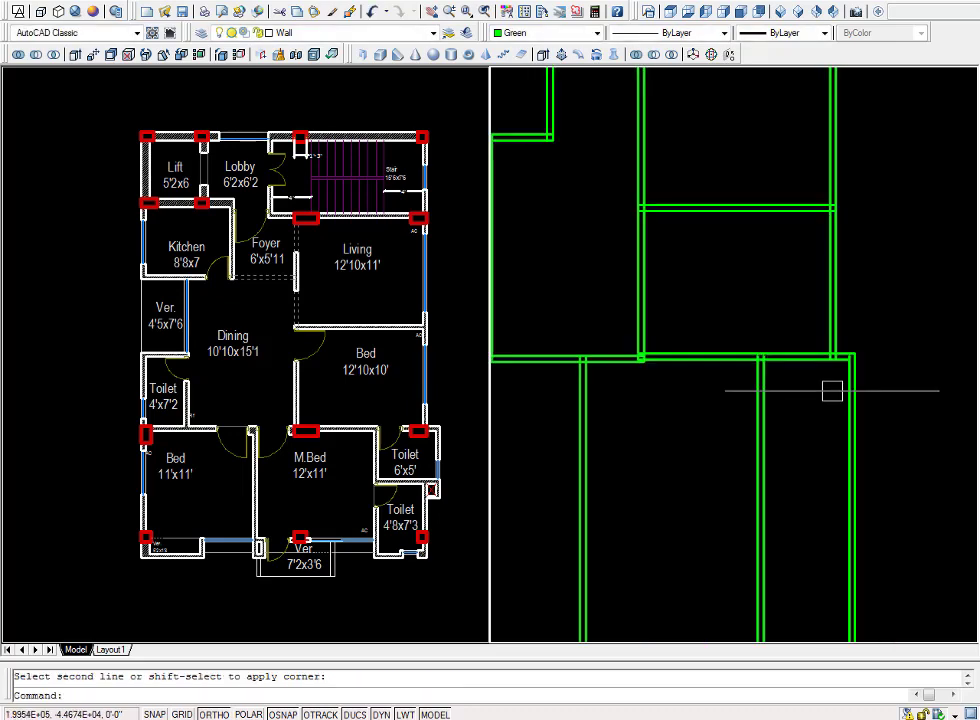
{"action": "scroll", "coordinate": [835, 375], "scroll_direction": "down", "scroll_amount": 2}
{"action": "scroll", "coordinate": [838, 375], "scroll_direction": "down", "scroll_amount": 3}
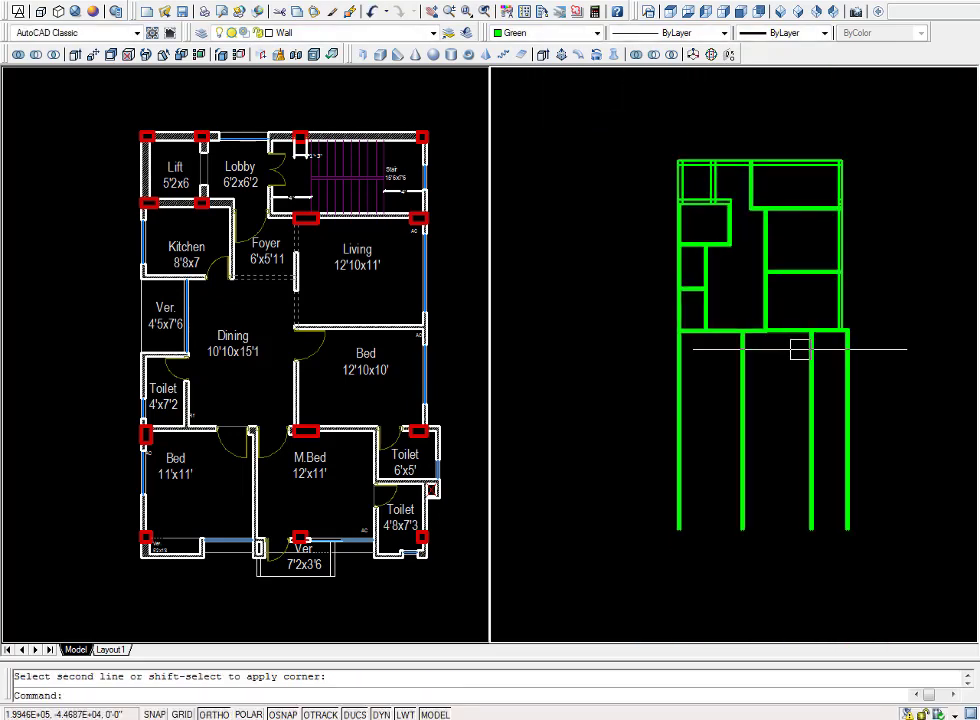
{"action": "scroll", "coordinate": [800, 349], "scroll_direction": "up", "scroll_amount": 5}
{"action": "key", "text": "Escape"}
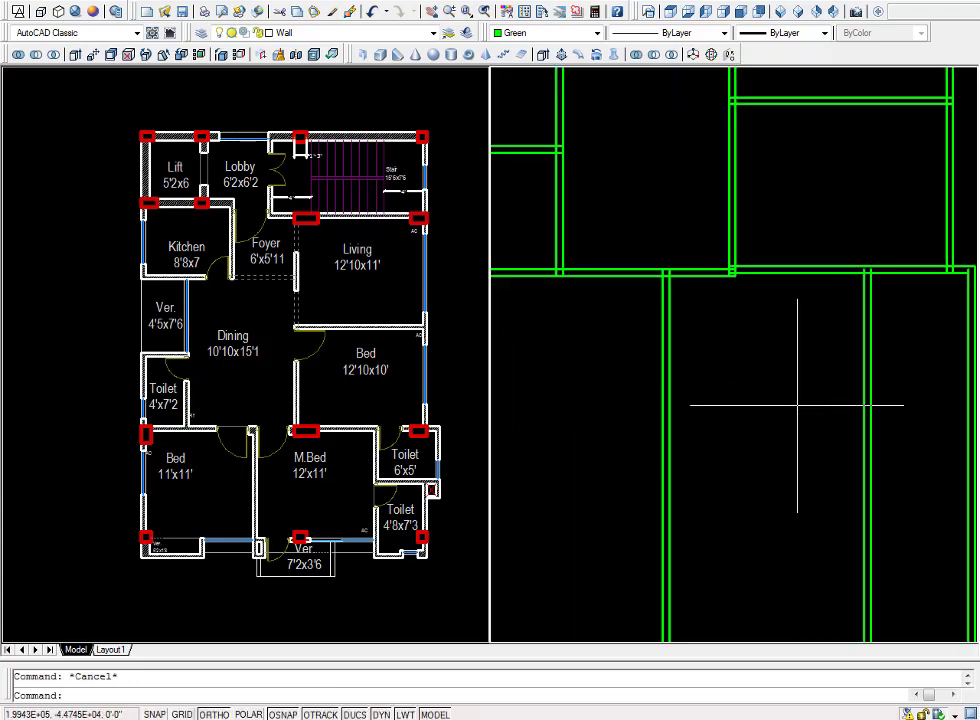
{"action": "scroll", "coordinate": [797, 405], "scroll_direction": "down", "scroll_amount": 2}
{"action": "scroll", "coordinate": [778, 411], "scroll_direction": "down", "scroll_amount": 2}
{"action": "scroll", "coordinate": [770, 400], "scroll_direction": "down", "scroll_amount": 4}
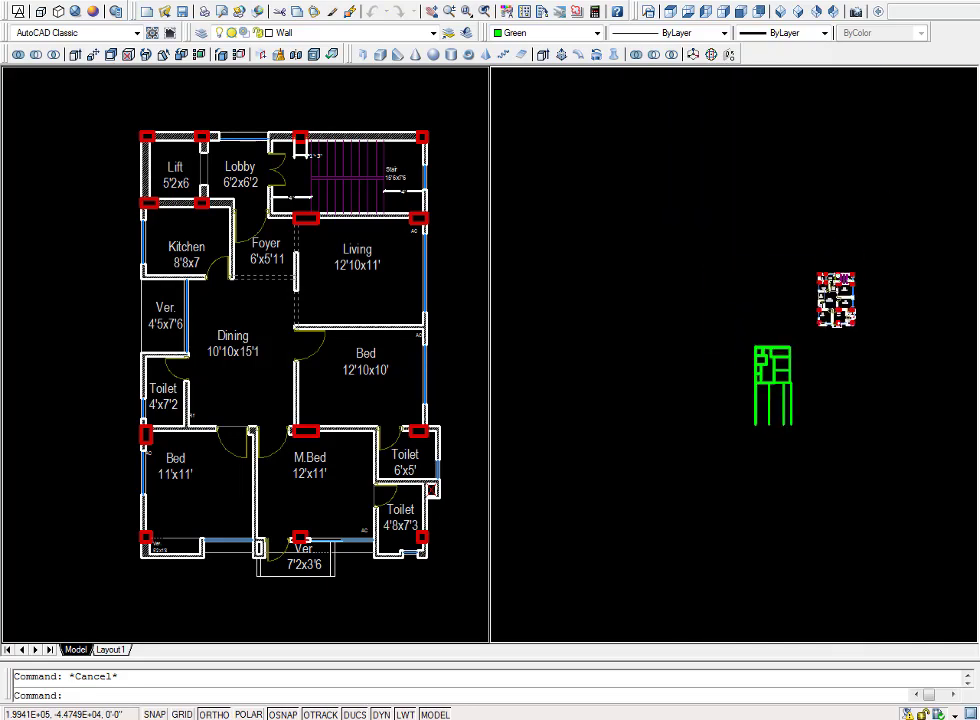
{"action": "middle_click", "coordinate": [761, 390]}
{"action": "middle_click", "coordinate": [761, 390]}
{"action": "scroll", "coordinate": [746, 412], "scroll_direction": "up", "scroll_amount": 5}
{"action": "type", "text": "o"}
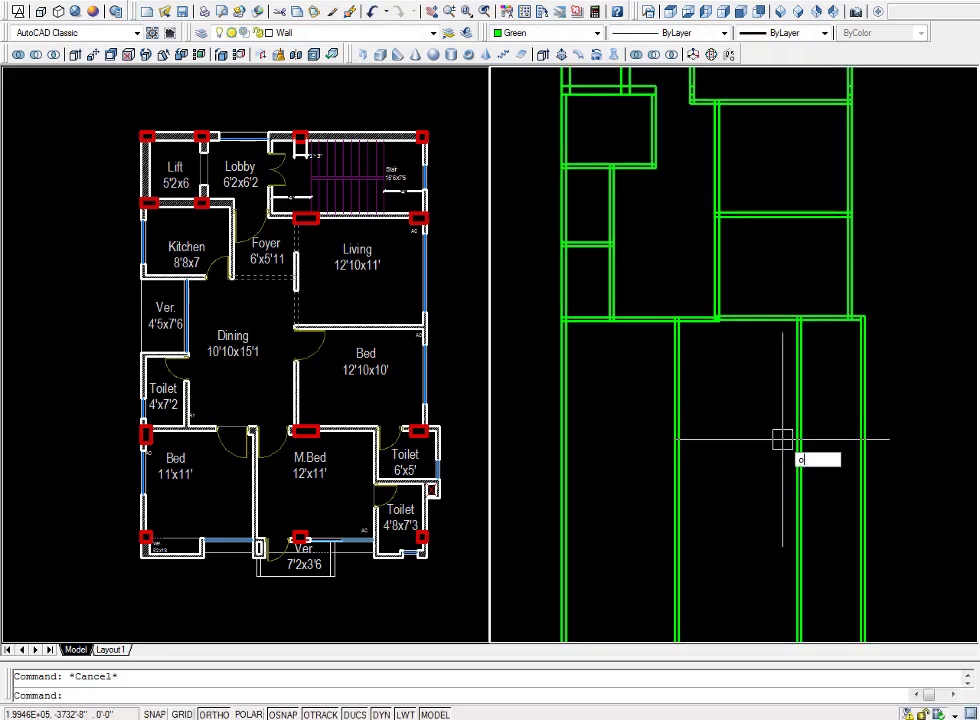
Offset the horizontal wall line down twice by 5 to create a new double wall.
{"action": "key", "text": "Return"}
{"action": "key", "text": "Return"}
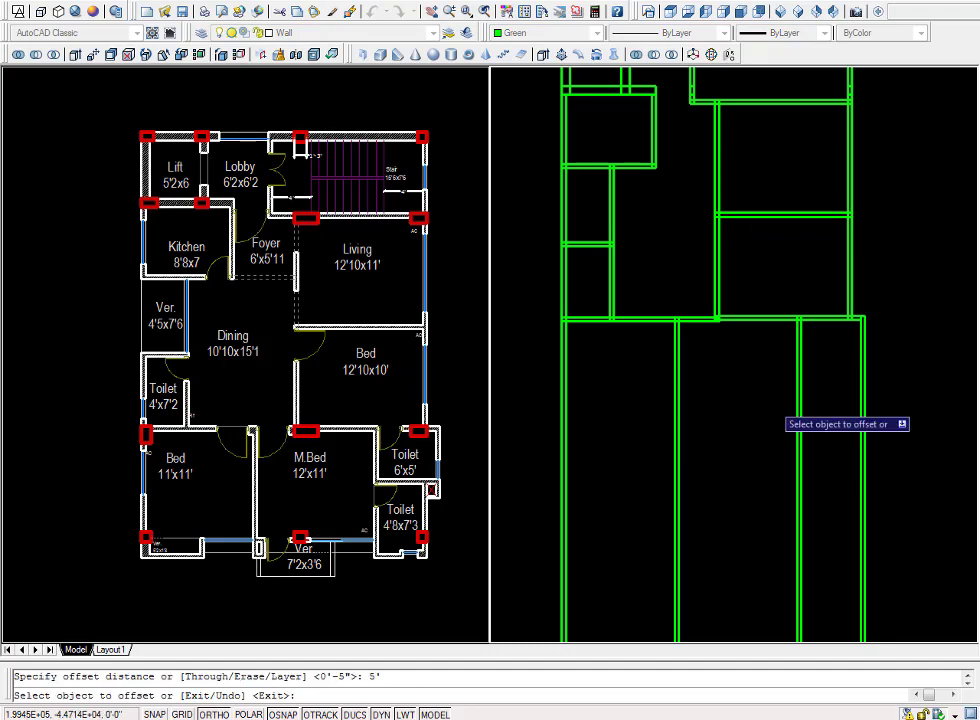
{"action": "left_click", "coordinate": [768, 320]}
{"action": "left_click", "coordinate": [762, 394]}
{"action": "key", "text": "Return"}
{"action": "key", "text": "Return"}
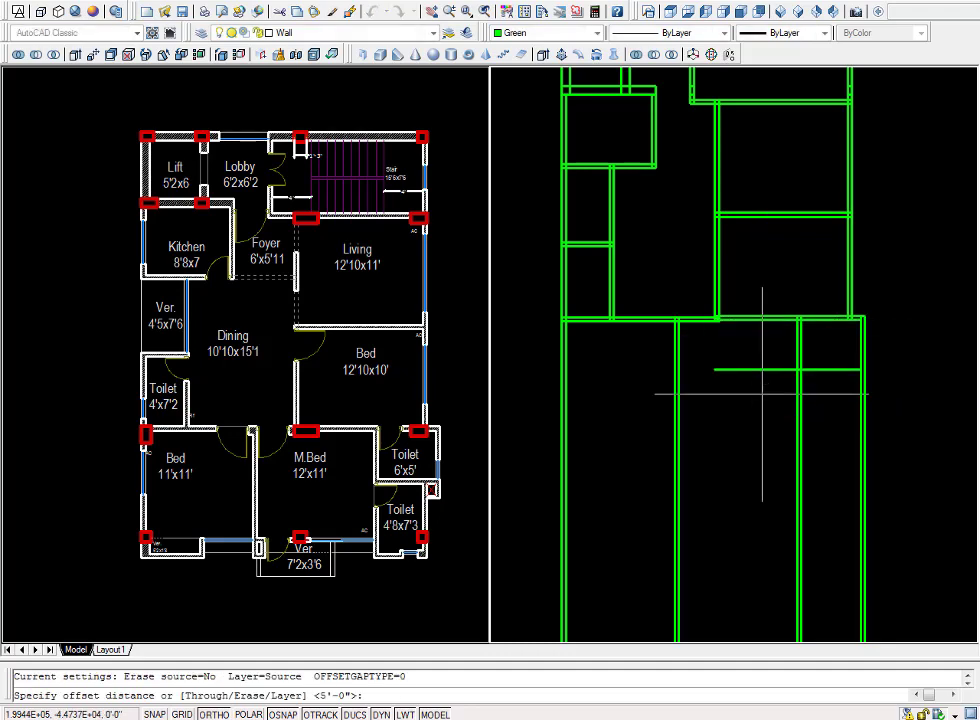
{"action": "type", "text": "5'-0\""}
{"action": "key", "text": "Return"}
{"action": "left_click", "coordinate": [775, 375]}
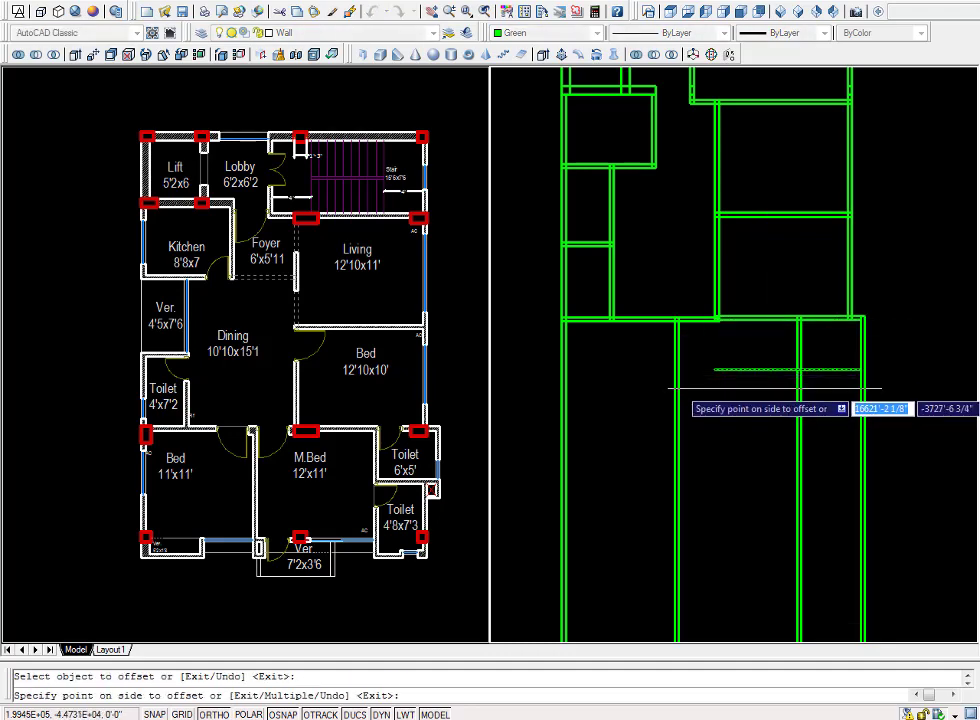
{"action": "left_click", "coordinate": [720, 388]}
{"action": "key", "text": "Escape"}
Trim the new wall lines' ends to the left of the bay.
{"action": "type", "text": "t"}
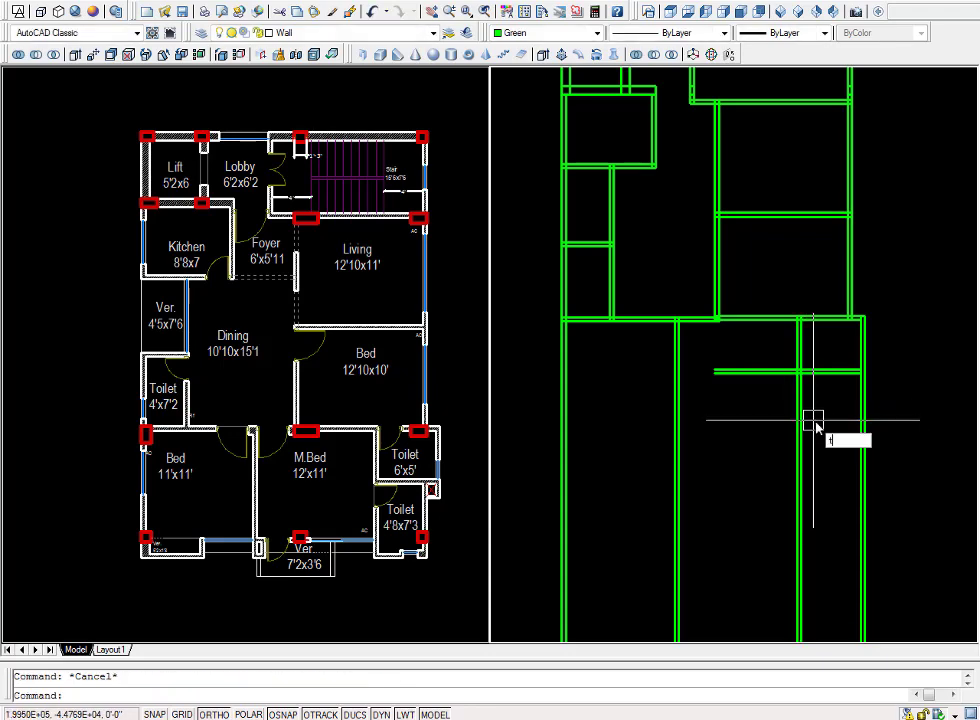
{"action": "key", "text": "Return"}
{"action": "key", "text": "Return"}
{"action": "left_click", "coordinate": [762, 347]}
{"action": "left_click", "coordinate": [714, 396]}
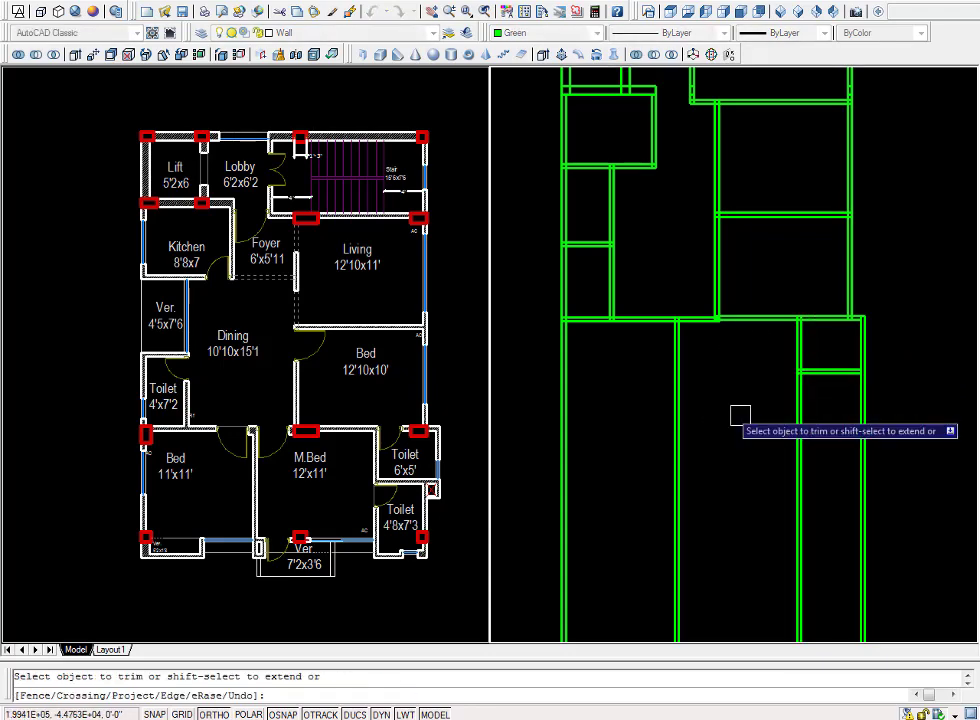
{"action": "left_click", "coordinate": [827, 394]}
{"action": "left_click", "coordinate": [831, 388]}
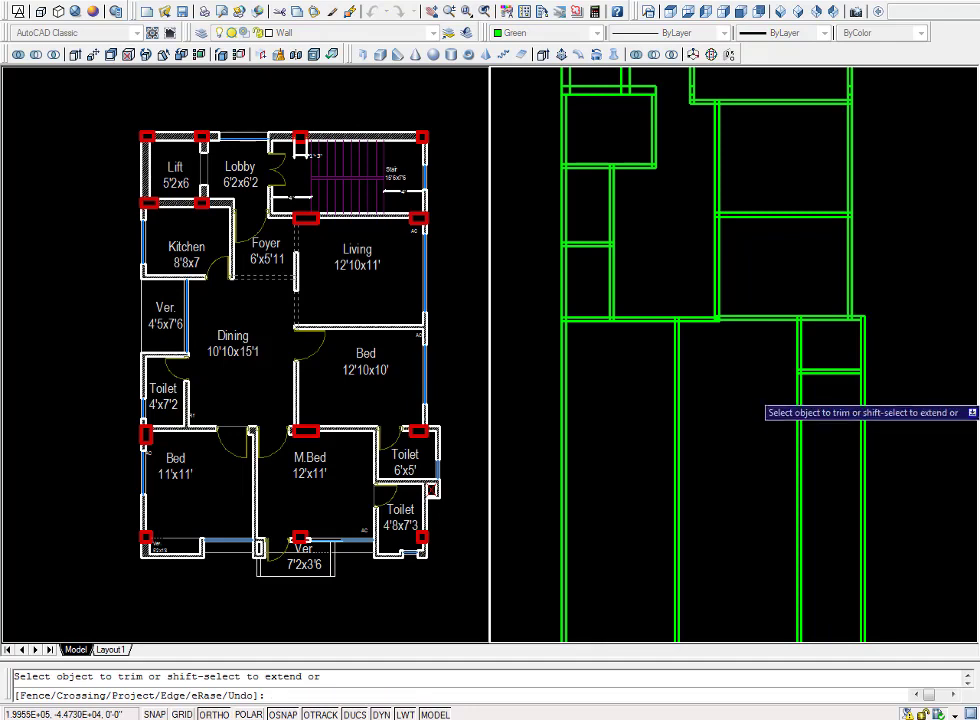
Trim the bay lines back to the outer wall and remove the outer wall lines below the bay.
{"action": "scroll", "coordinate": [832, 383], "scroll_direction": "up", "scroll_amount": 3}
{"action": "left_click", "coordinate": [880, 362], "text": "shift"}
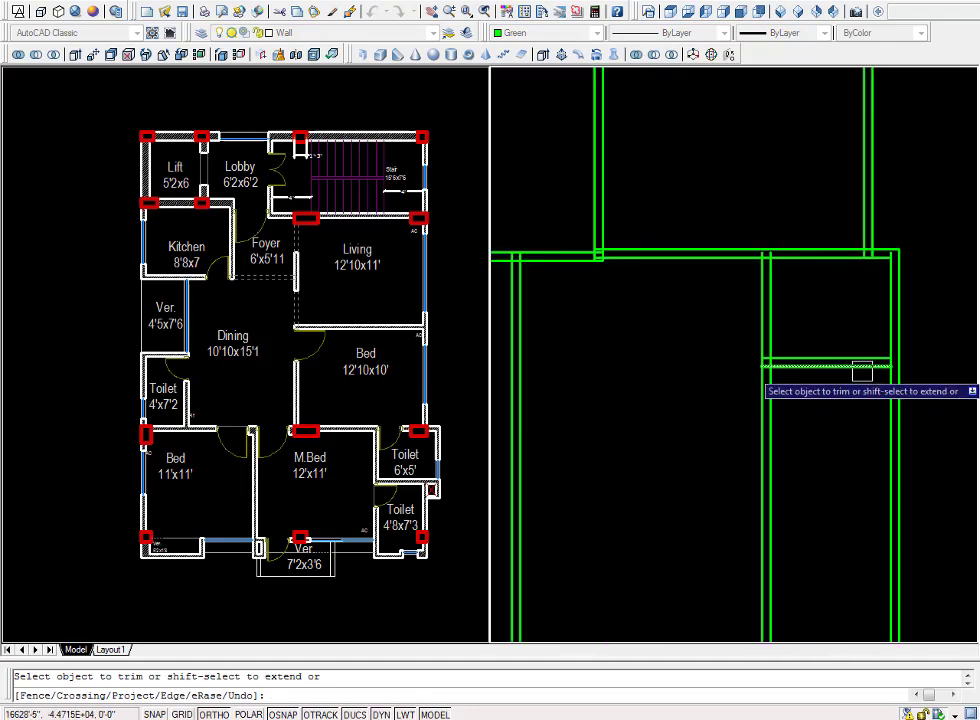
{"action": "left_click", "coordinate": [918, 385]}
{"action": "left_click", "coordinate": [880, 428]}
{"action": "scroll", "coordinate": [840, 430], "scroll_direction": "down", "scroll_amount": 3}
{"action": "scroll", "coordinate": [864, 411], "scroll_direction": "up", "scroll_amount": 1}
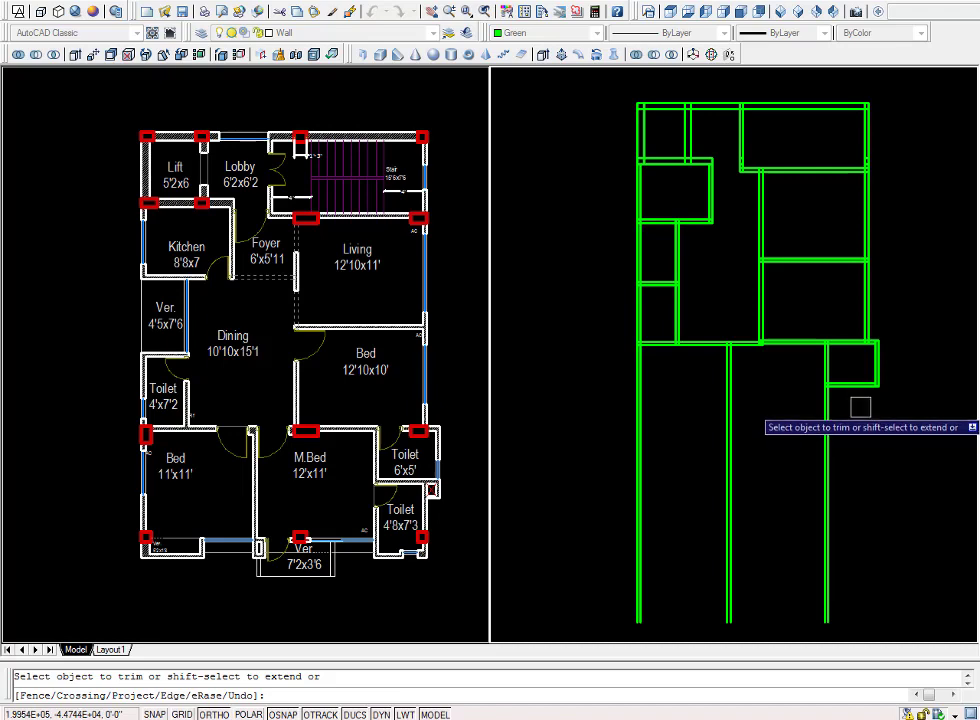
{"action": "scroll", "coordinate": [695, 450], "scroll_direction": "up", "scroll_amount": 2}
{"action": "key", "text": "Escape"}
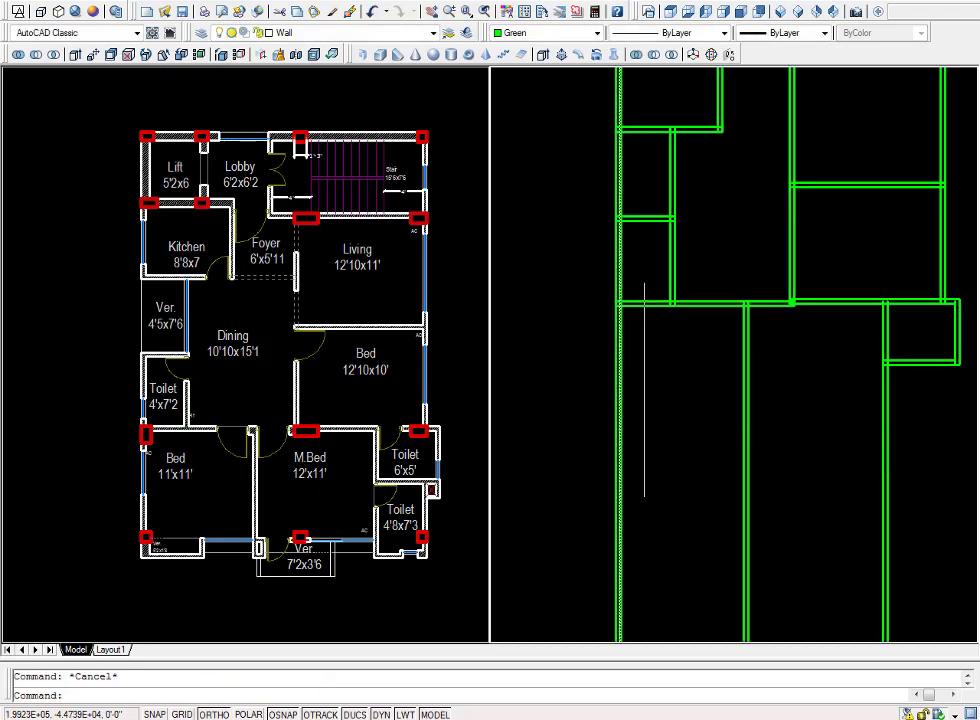
{"action": "type", "text": "o"}
Offset the horizontal wall line 11' down, then offset the copy by 5 for wall thickness.
{"action": "key", "text": "Return"}
{"action": "type", "text": "11'"}
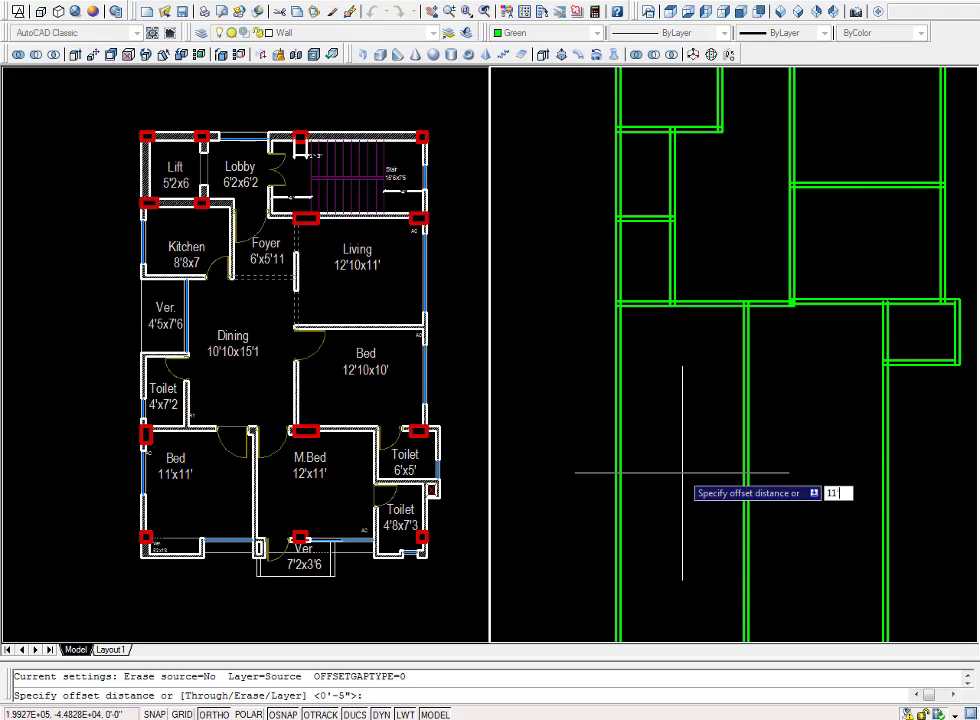
{"action": "key", "text": "Return"}
{"action": "left_click", "coordinate": [689, 305]}
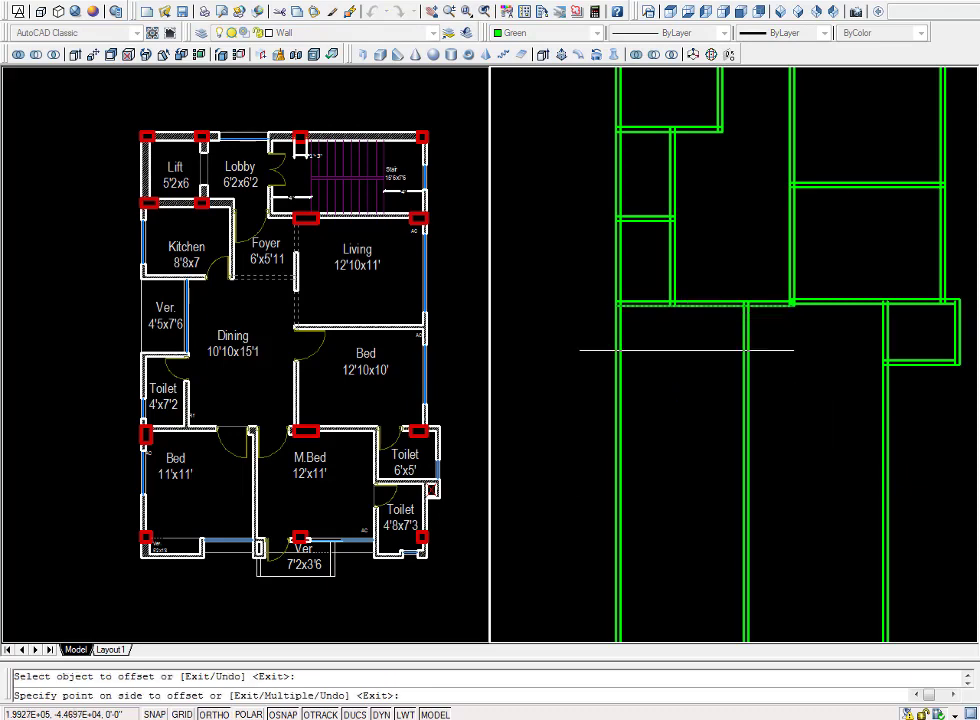
{"action": "left_click", "coordinate": [686, 351]}
{"action": "key", "text": "Return"}
{"action": "key", "text": "Return"}
{"action": "key", "text": "Return"}
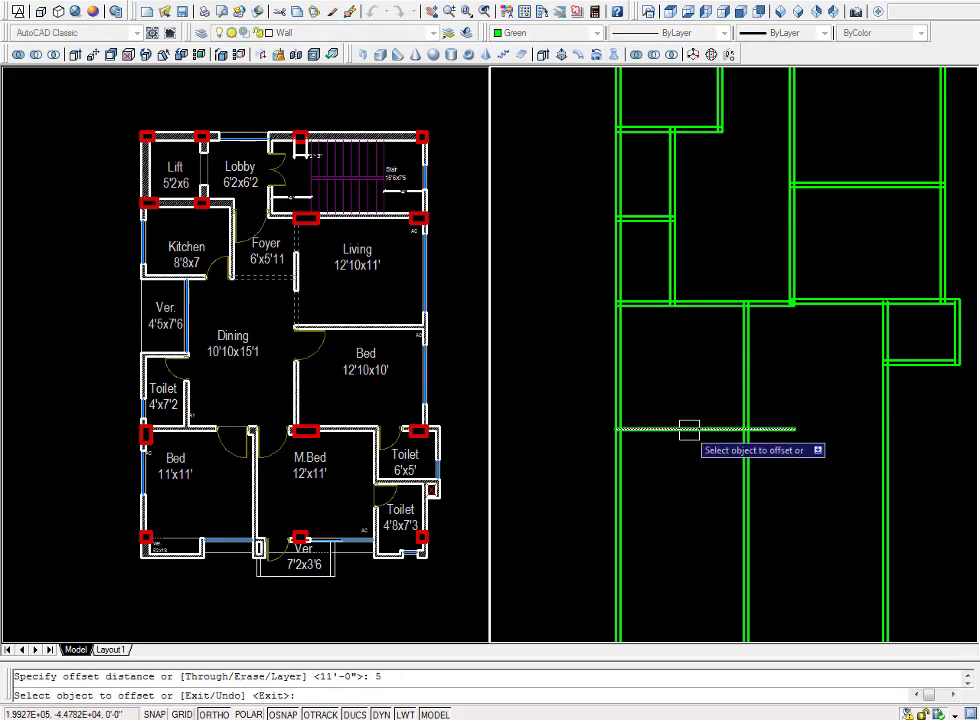
{"action": "left_click", "coordinate": [687, 431]}
{"action": "left_click", "coordinate": [695, 470]}
{"action": "key", "text": "Escape"}
{"action": "type", "text": "ex"}
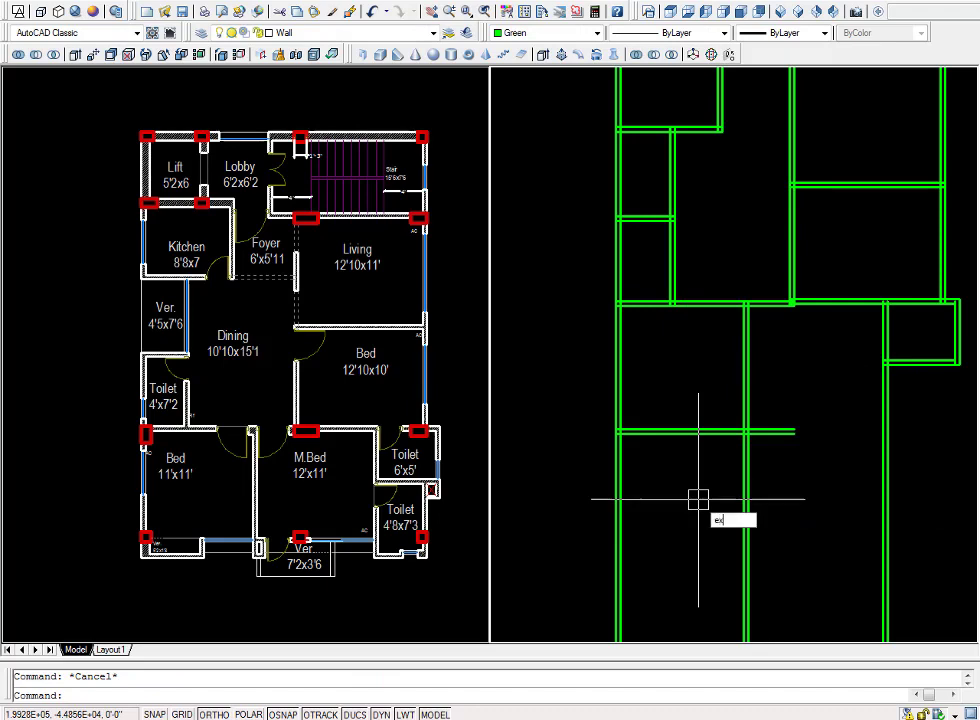
Extend both new horizontal wall lines across to the right outer wall.
{"action": "key", "text": "Return"}
{"action": "key", "text": "Return"}
{"action": "left_click", "coordinate": [707, 447]}
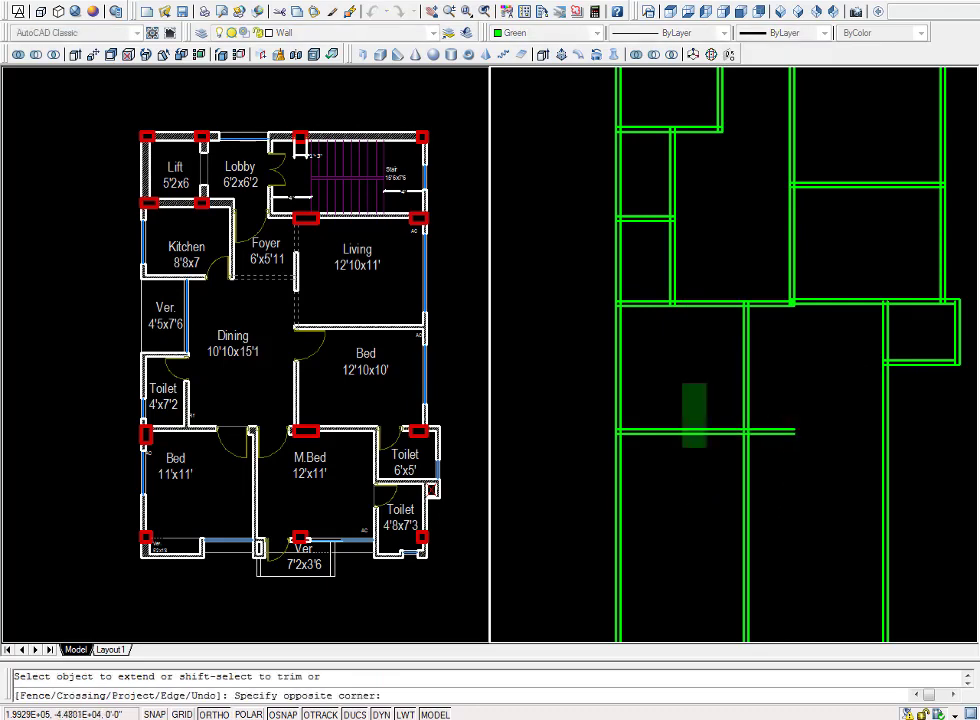
{"action": "left_click", "coordinate": [720, 490]}
{"action": "left_click", "coordinate": [841, 400]}
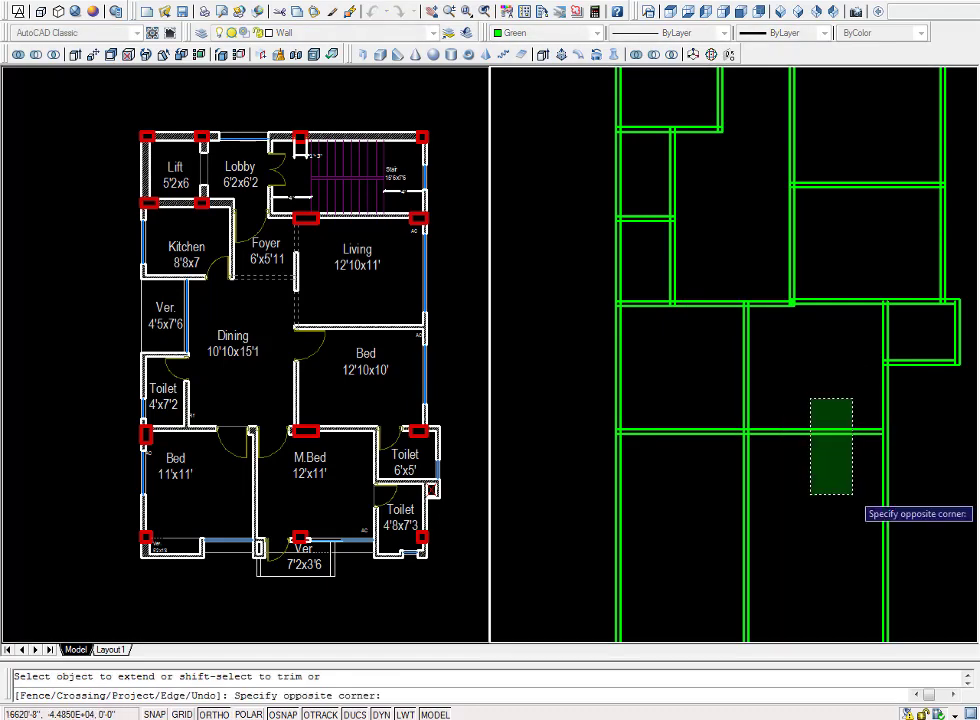
{"action": "left_click", "coordinate": [852, 493]}
{"action": "middle_click_drag", "start_coordinate": [903, 493], "coordinate": [860, 499]}
{"action": "key", "text": "Escape"}
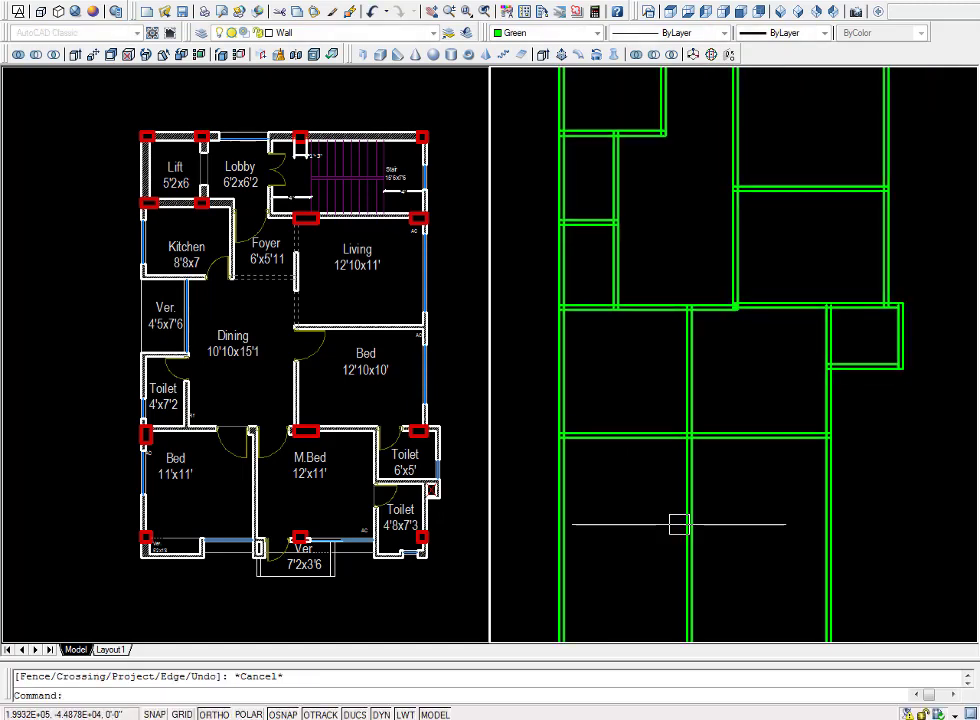
{"action": "key", "text": "Escape"}
Offset the vertical wall line 4'8" to the right, then offset the copy by 5 for wall thickness.
{"action": "scroll", "coordinate": [914, 449], "scroll_direction": "up", "scroll_amount": 2}
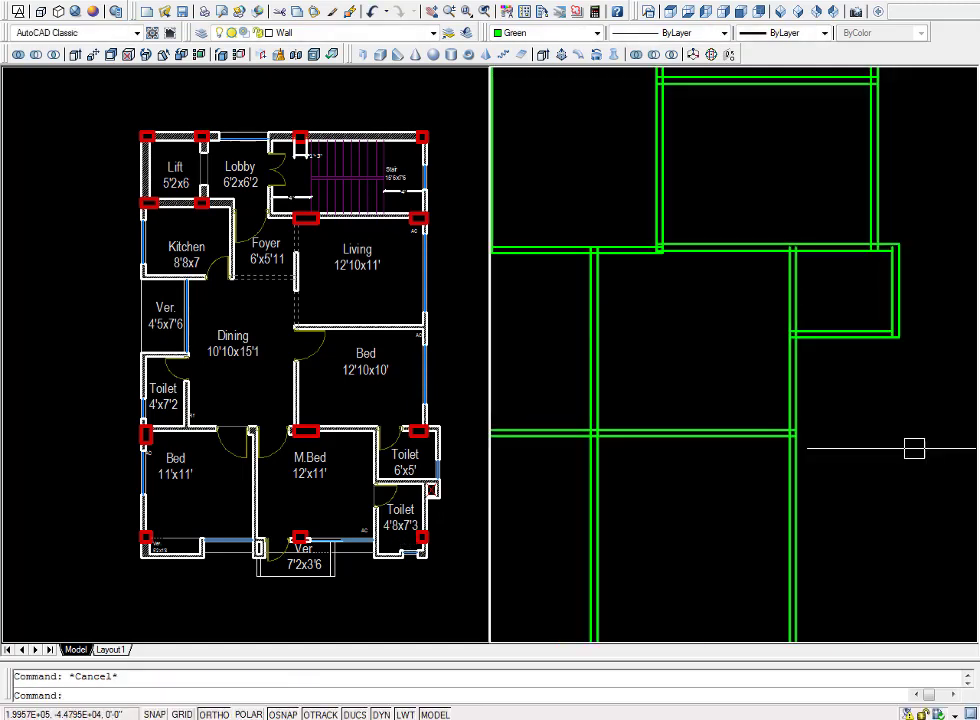
{"action": "type", "text": "o"}
{"action": "key", "text": "Return"}
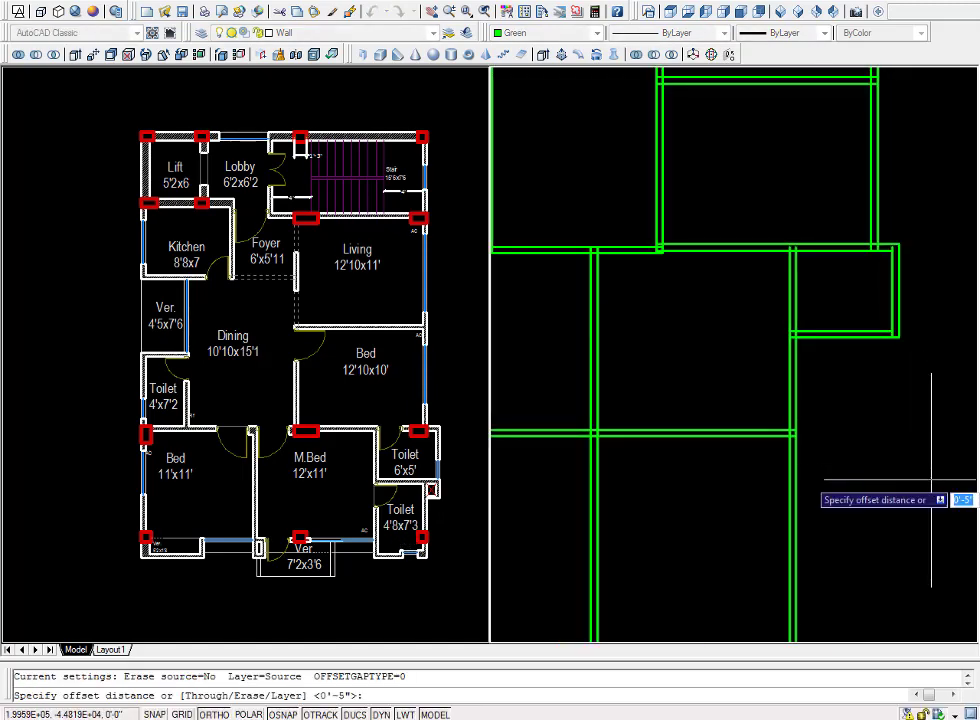
{"action": "type", "text": "4'8"}
{"action": "key", "text": "Return"}
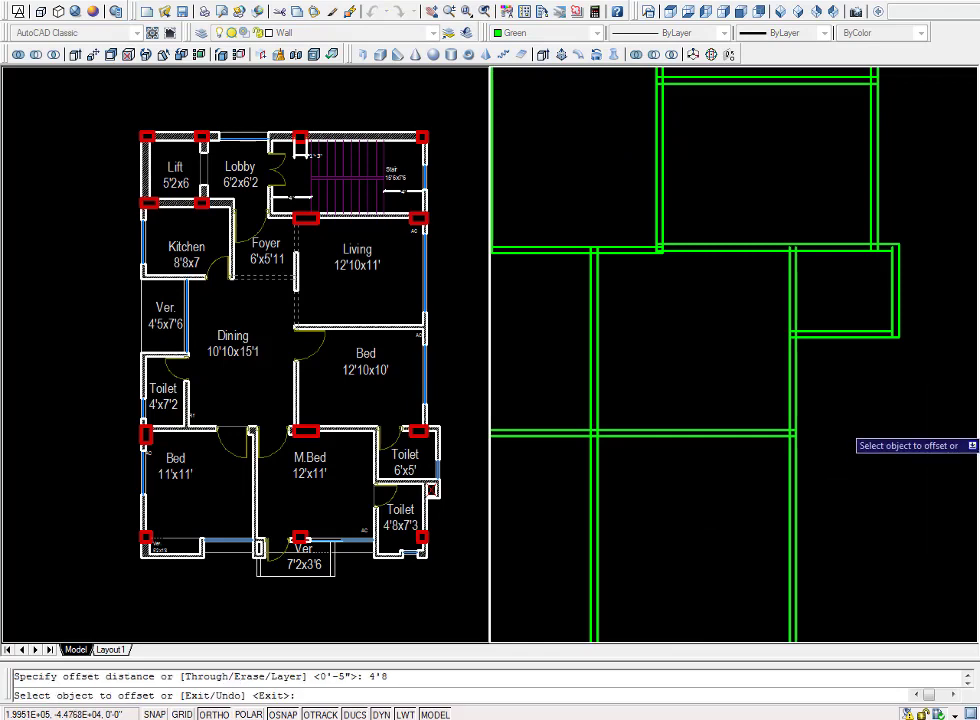
{"action": "left_click", "coordinate": [795, 392]}
{"action": "left_click", "coordinate": [962, 437]}
{"action": "key", "text": "Return"}
{"action": "key", "text": "Return"}
{"action": "type", "text": "5"}
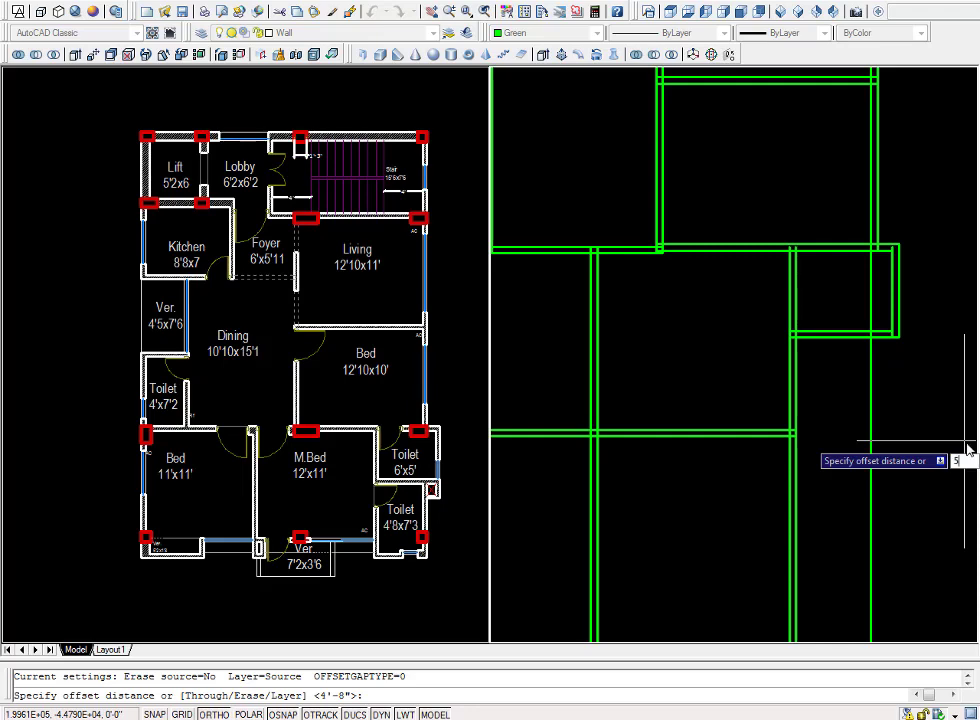
{"action": "key", "text": "Return"}
{"action": "left_click", "coordinate": [870, 405]}
{"action": "left_click", "coordinate": [929, 414]}
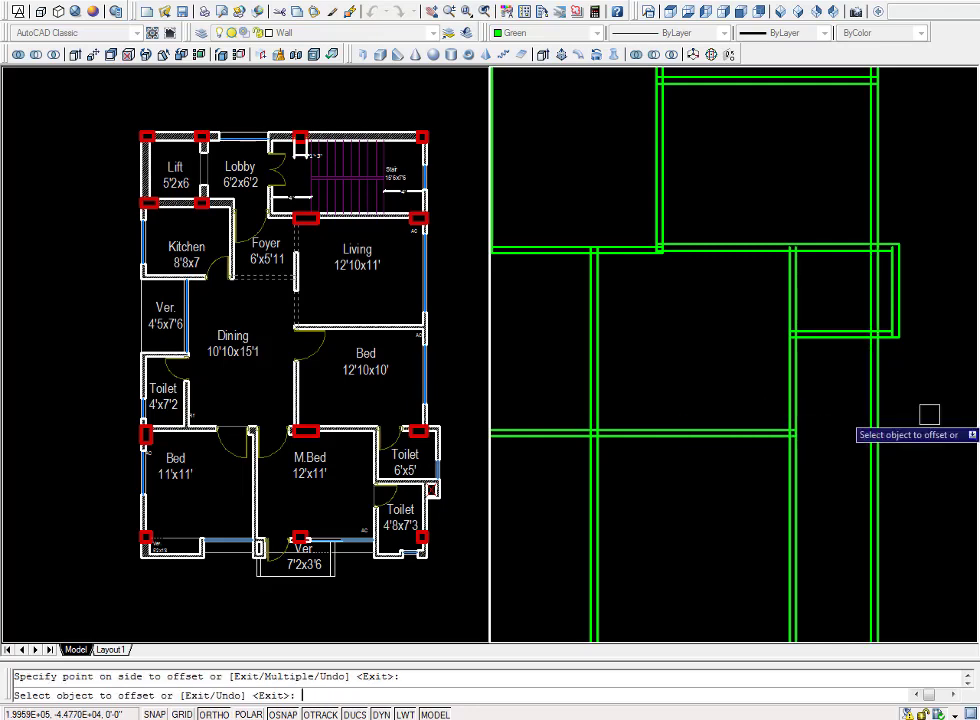
{"action": "key", "text": "Escape"}
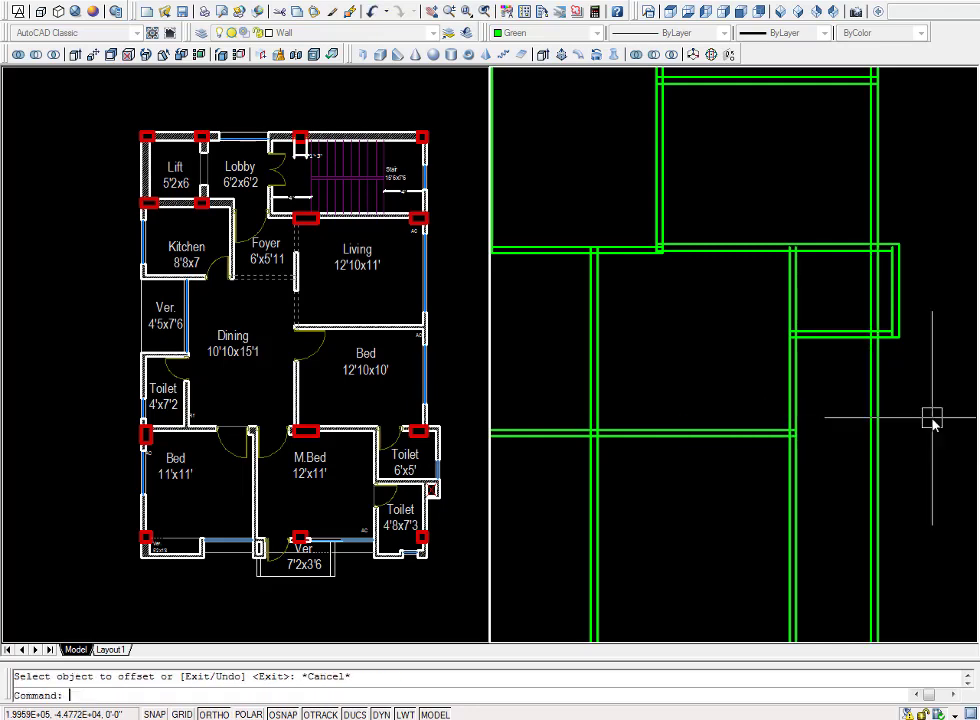
{"action": "scroll", "coordinate": [880, 300], "scroll_direction": "up", "scroll_amount": 5}
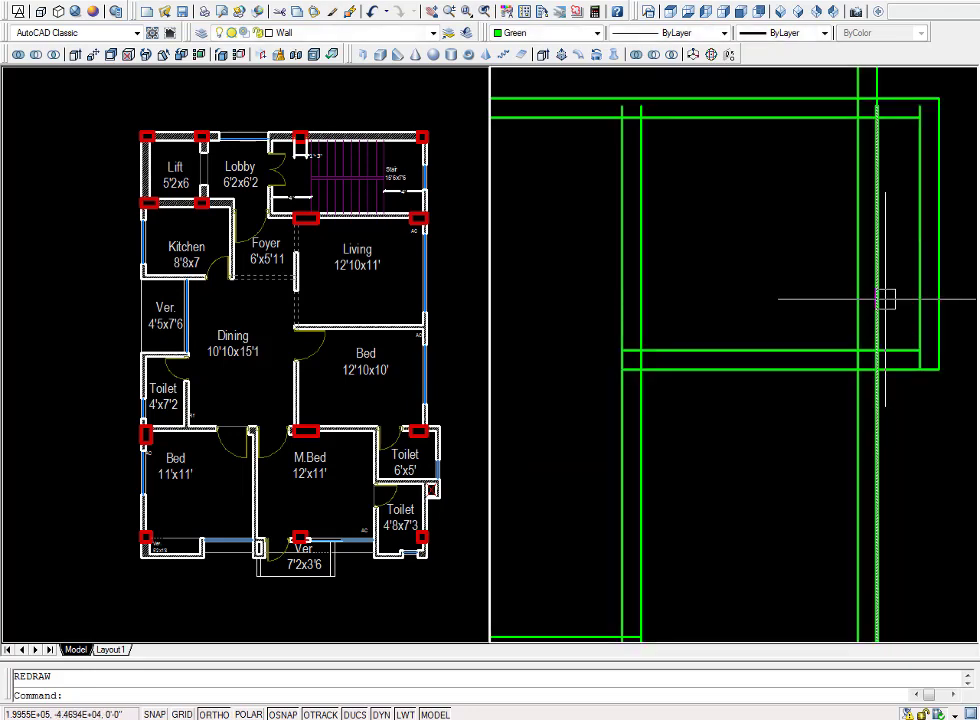
{"action": "key", "text": "Escape"}
Trim the excess wall line ends around the small far-right bay.
{"action": "key", "text": "Return"}
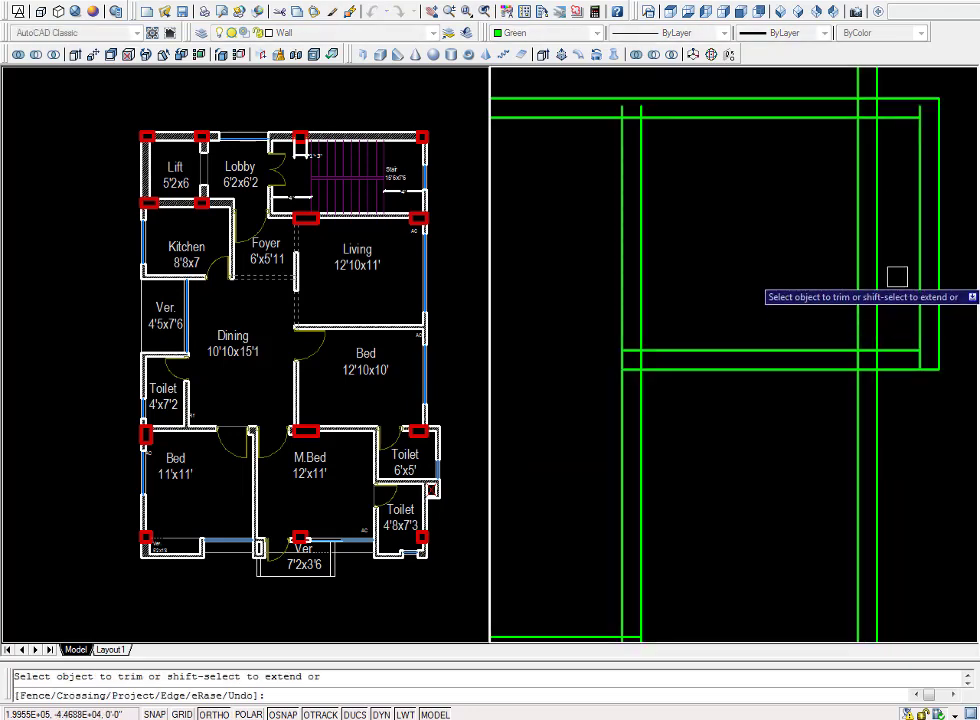
{"action": "left_click", "coordinate": [897, 278]}
{"action": "left_click", "coordinate": [849, 297]}
{"action": "scroll", "coordinate": [842, 420], "scroll_direction": "down", "scroll_amount": 4}
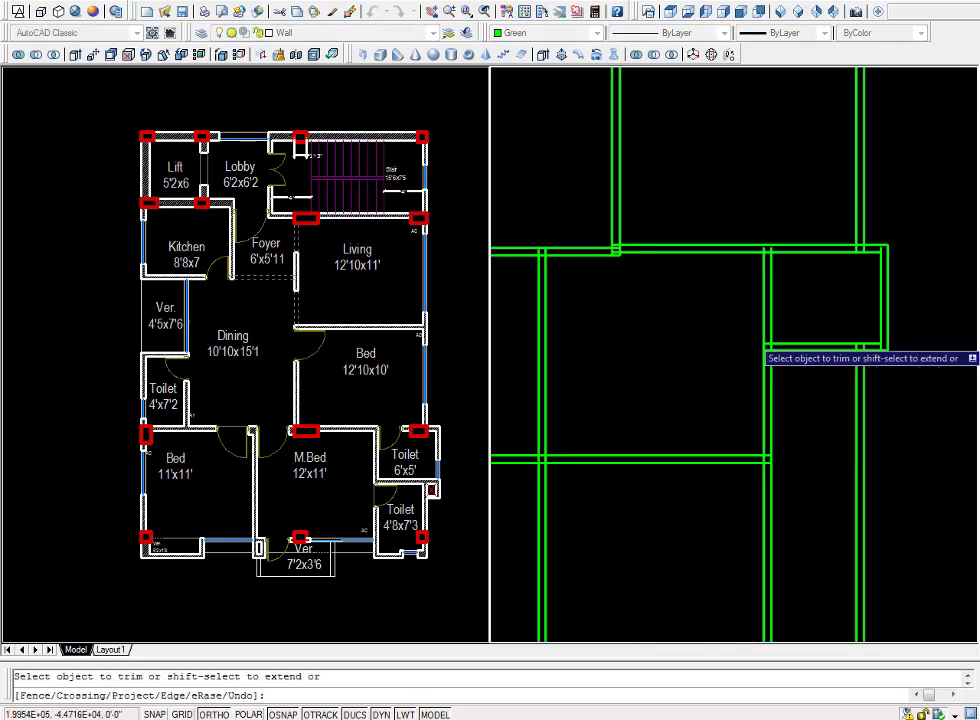
{"action": "middle_click_drag", "start_coordinate": [842, 455], "coordinate": [862, 423]}
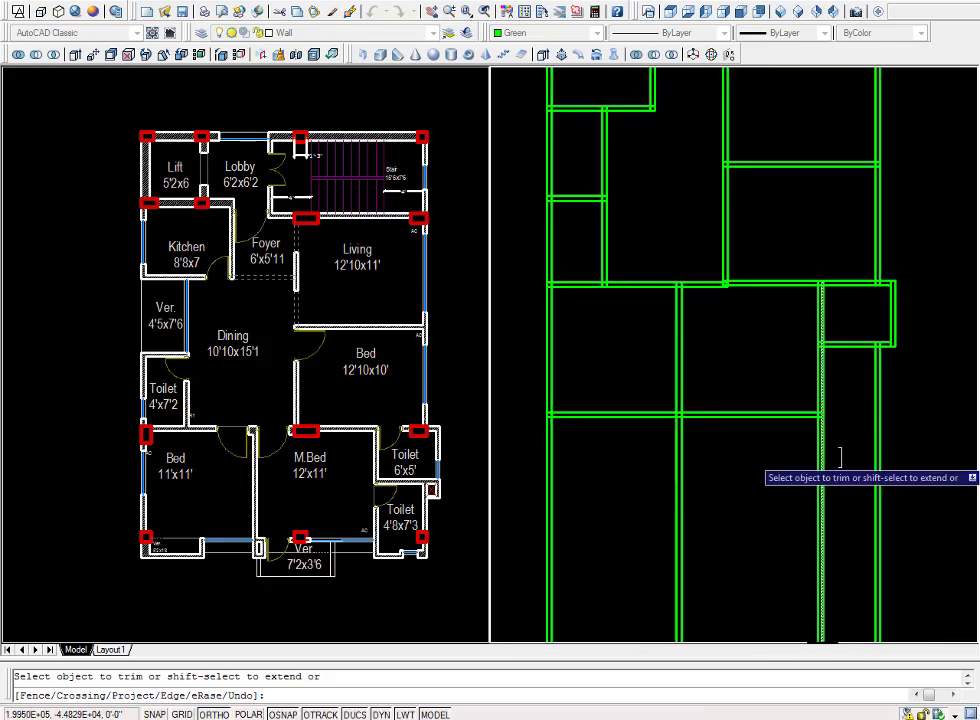
{"action": "key", "text": "Escape"}
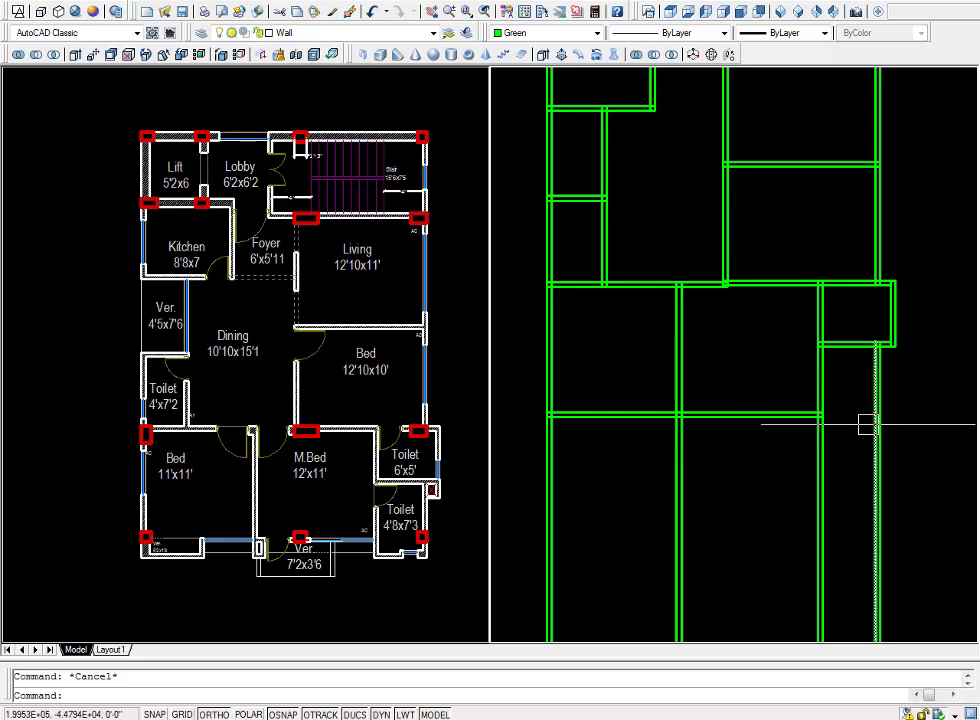
Offset the horizontal wall 7'3 down, then offset the copy by 5 to form a double wall.
{"action": "type", "text": "o"}
{"action": "key", "text": "Return"}
{"action": "type", "text": "7"}
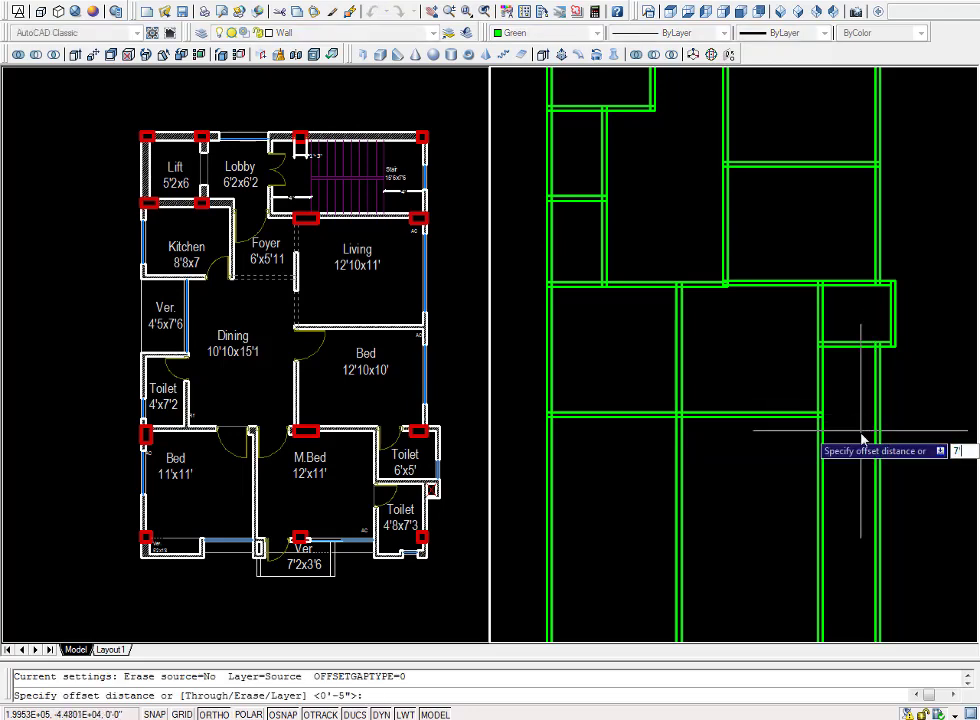
{"action": "type", "text": "3"}
{"action": "key", "text": "Return"}
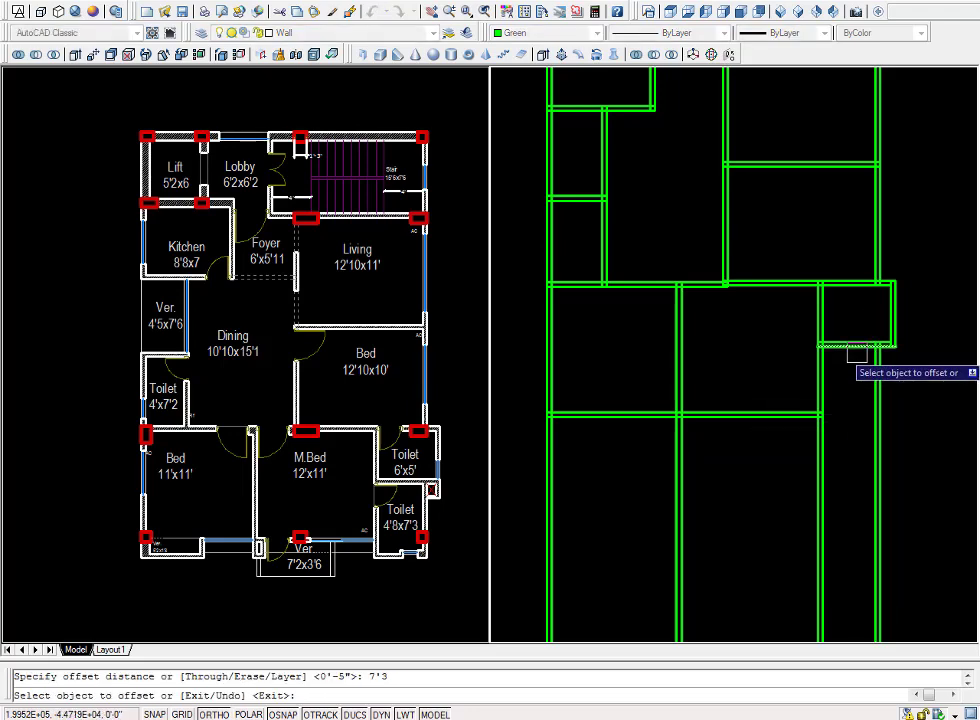
{"action": "left_click", "coordinate": [856, 353]}
{"action": "left_click", "coordinate": [853, 480]}
{"action": "key", "text": "Return"}
{"action": "key", "text": "Return"}
{"action": "type", "text": "5"}
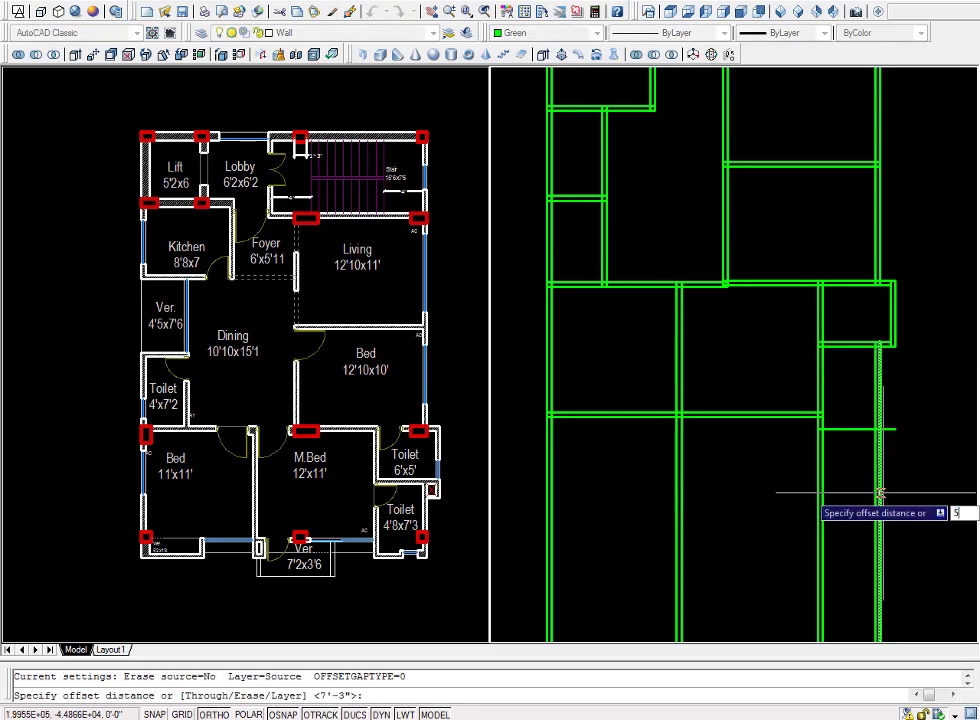
{"action": "key", "text": "Return"}
{"action": "left_click", "coordinate": [885, 430]}
{"action": "left_click", "coordinate": [866, 541]}
{"action": "key", "text": "Escape"}
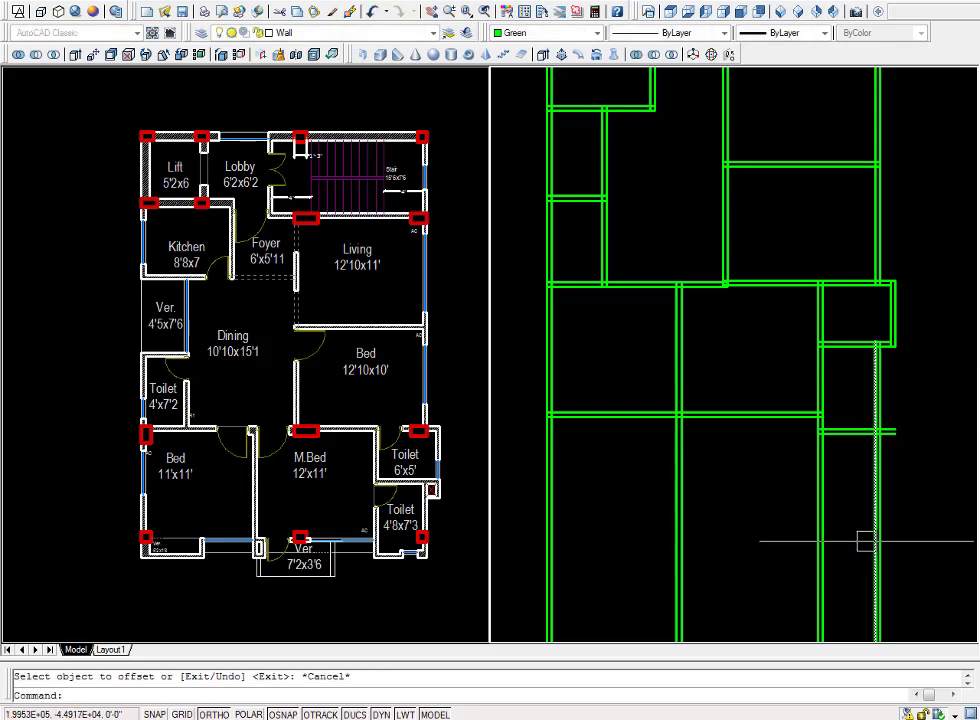
{"action": "key", "text": "Escape"}
Trim the overlapping line ends and the right outer wall below the new small room.
{"action": "key", "text": "Return"}
{"action": "key", "text": "Return"}
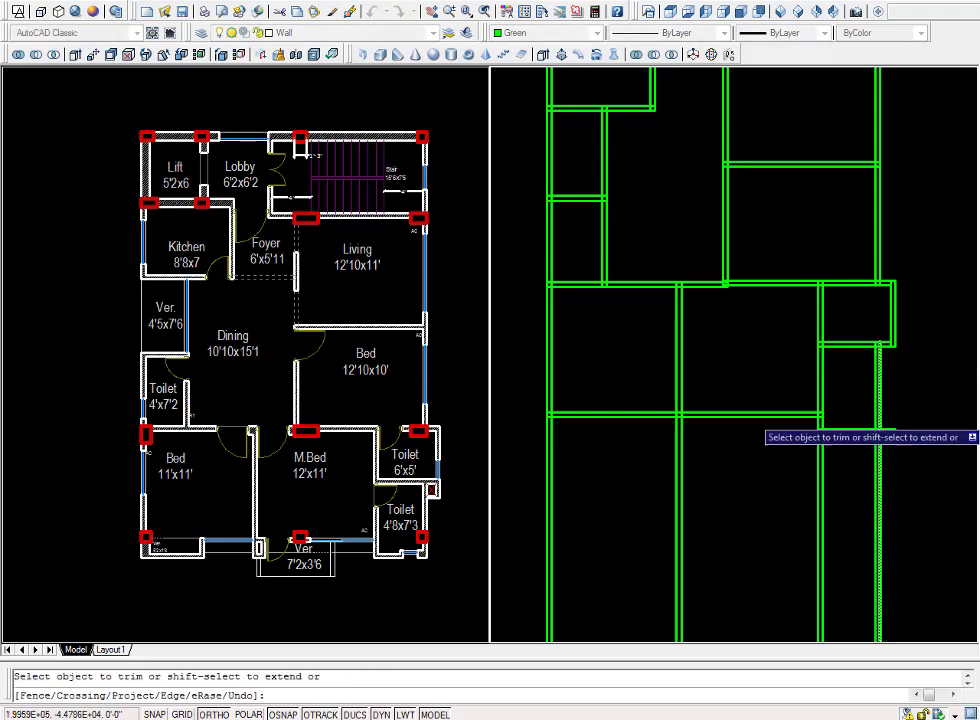
{"action": "scroll", "coordinate": [798, 420], "scroll_direction": "up", "scroll_amount": 5}
{"action": "left_click", "coordinate": [875, 400]}
{"action": "left_click", "coordinate": [804, 561]}
{"action": "scroll", "coordinate": [850, 500], "scroll_direction": "down", "scroll_amount": 3}
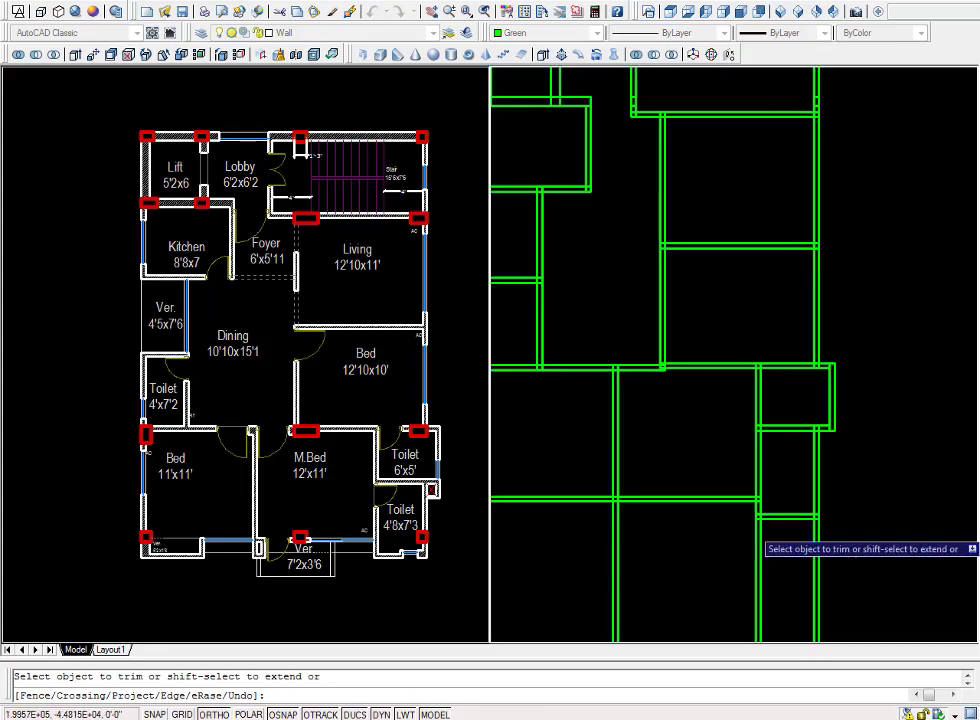
{"action": "left_click", "coordinate": [895, 470]}
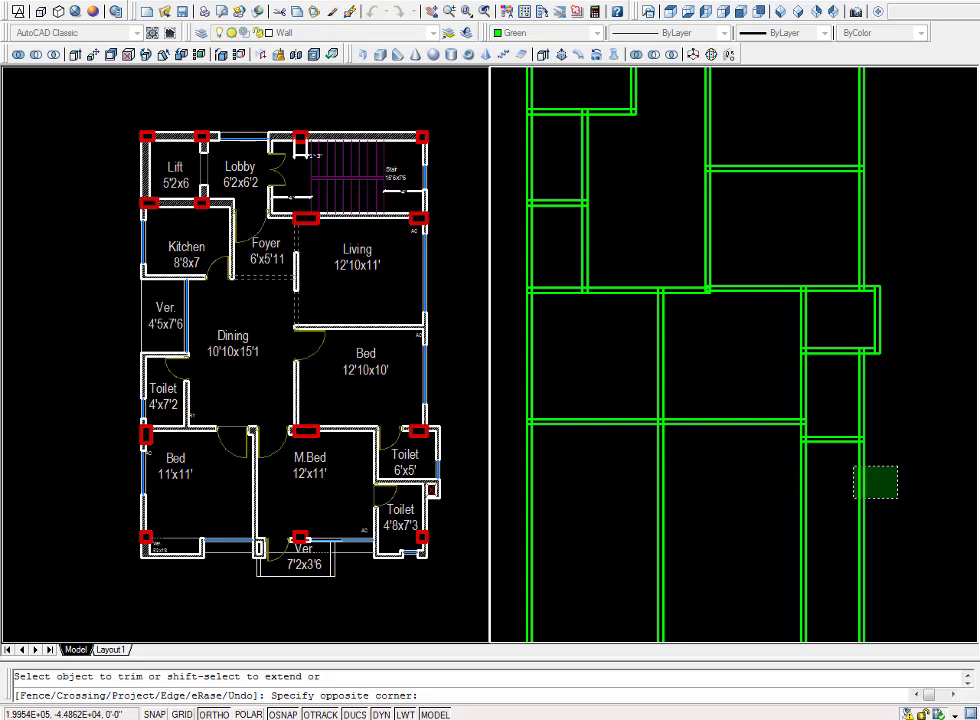
{"action": "left_click", "coordinate": [840, 506]}
{"action": "scroll", "coordinate": [816, 527], "scroll_direction": "down", "scroll_amount": 2}
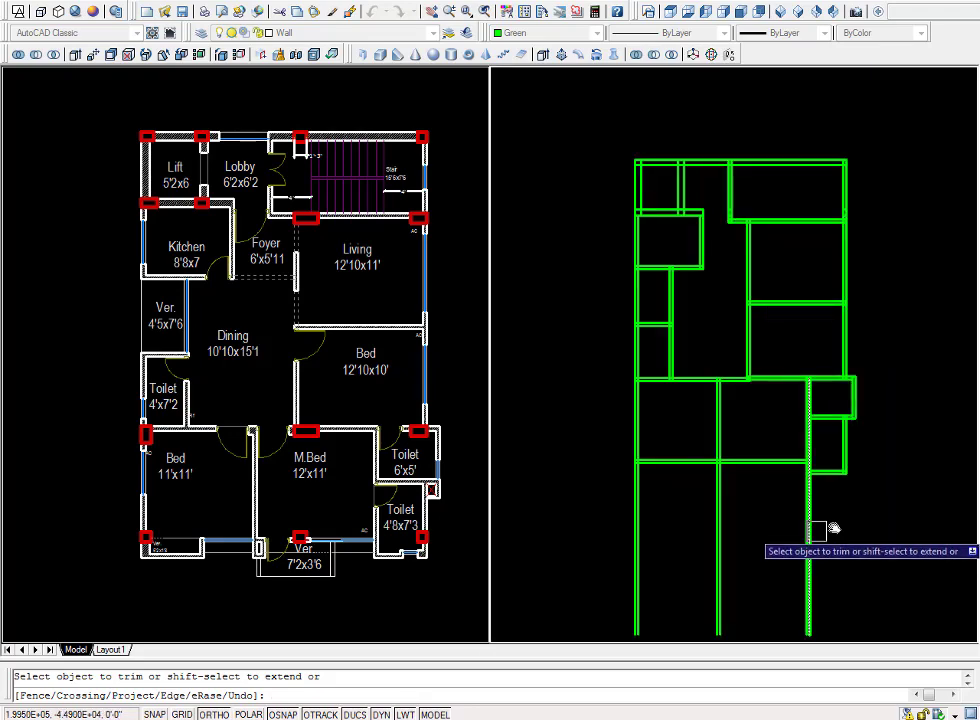
{"action": "key", "text": "Escape"}
{"action": "scroll", "coordinate": [742, 466], "scroll_direction": "up", "scroll_amount": 2}
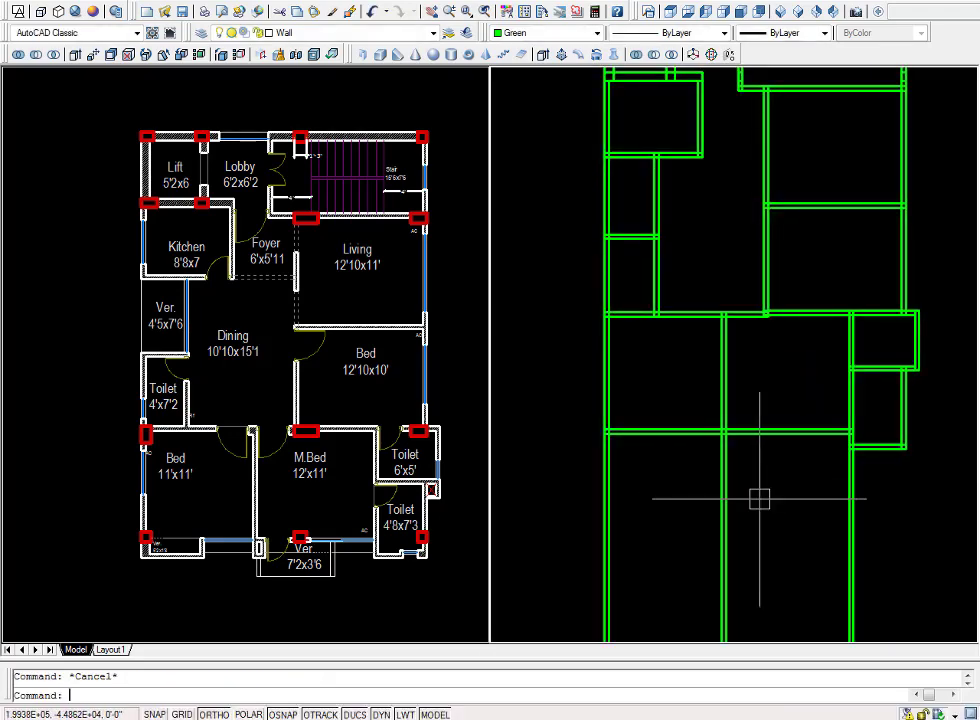
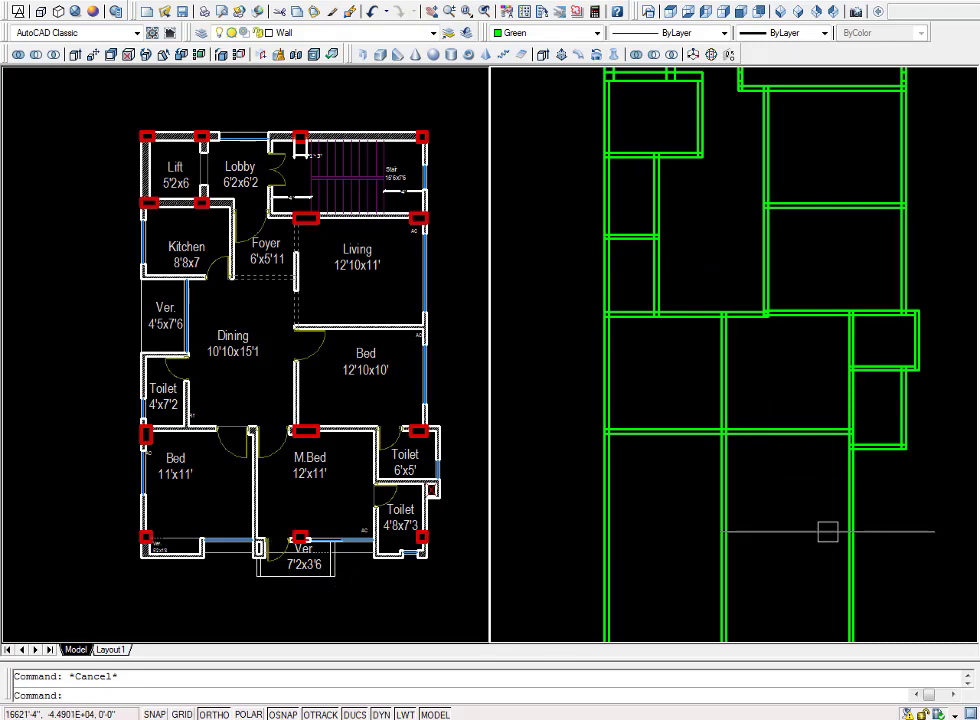
Offset the lower horizontal wall line 3'6" down, then 5" more for the wall thickness.
{"action": "type", "text": "o"}
{"action": "key", "text": "Return"}
{"action": "type", "text": "3'6"}
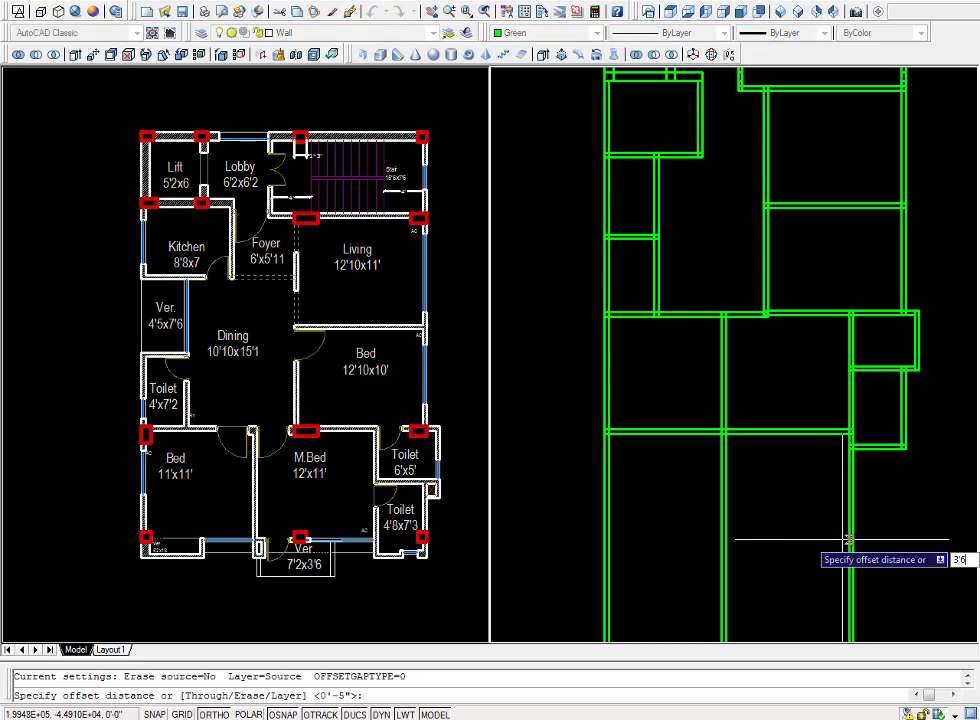
{"action": "key", "text": "Return"}
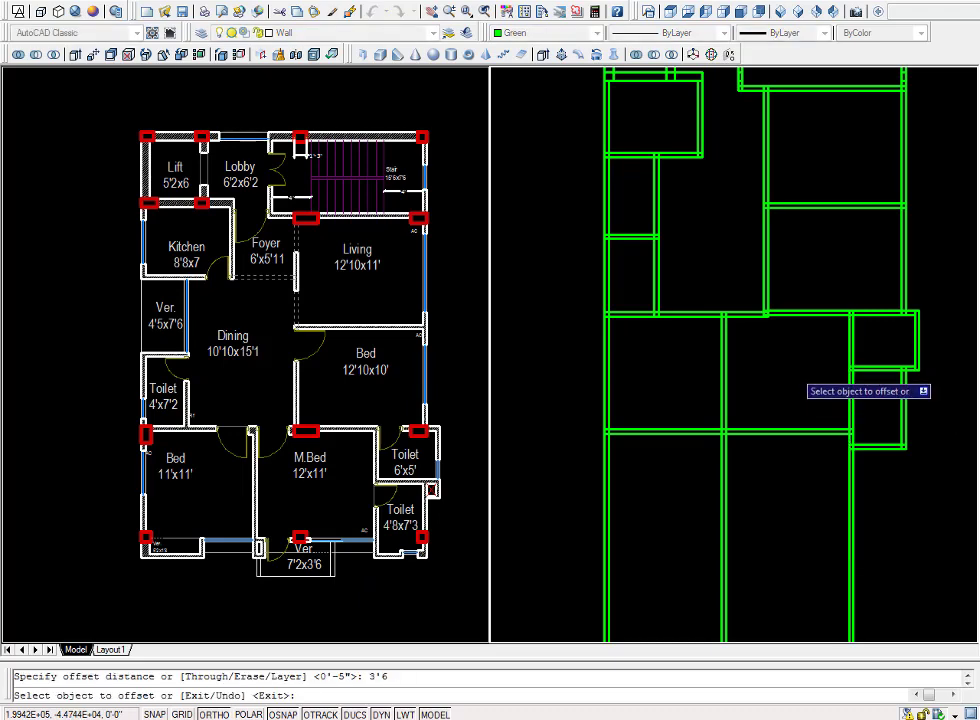
{"action": "left_click", "coordinate": [802, 433]}
{"action": "left_click", "coordinate": [800, 500]}
{"action": "key", "text": "Return"}
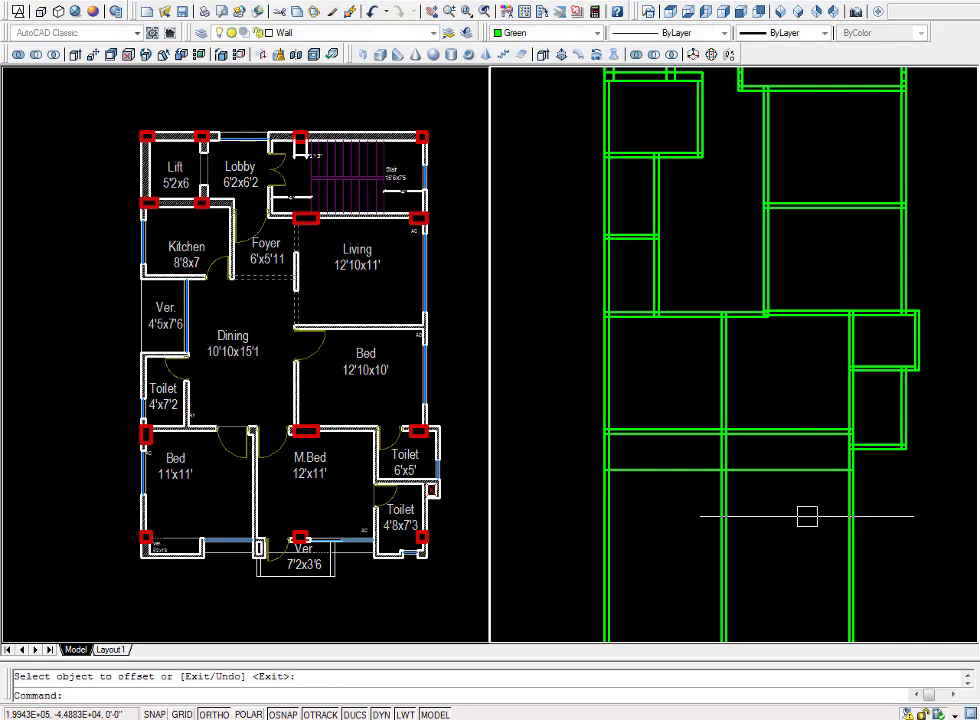
{"action": "key", "text": "Return"}
{"action": "type", "text": "5"}
{"action": "key", "text": "Return"}
{"action": "left_click", "coordinate": [796, 468]}
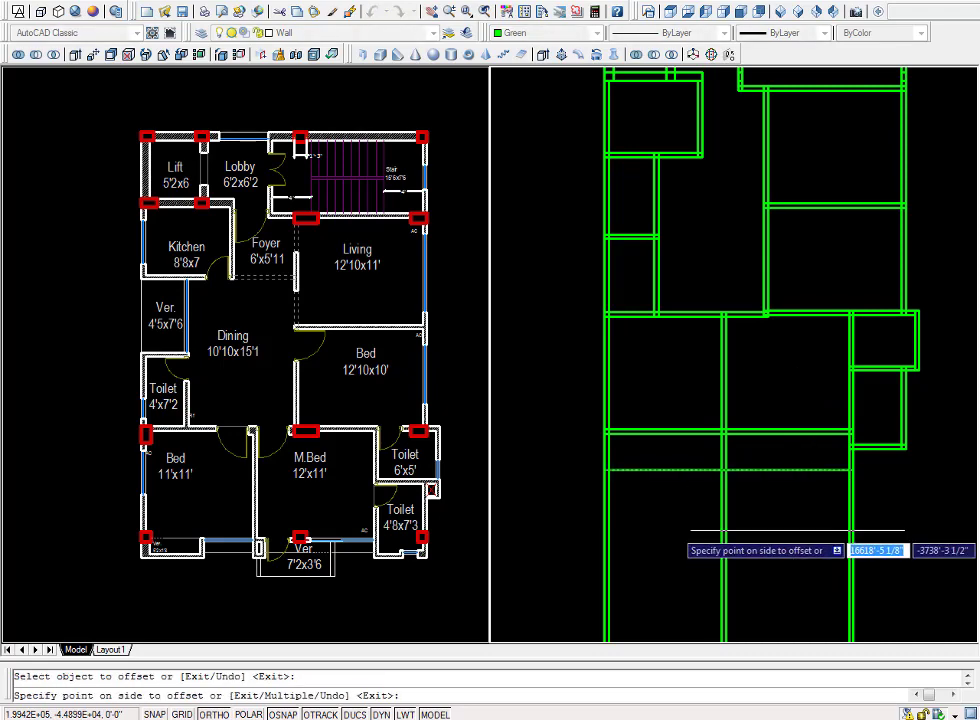
{"action": "left_click", "coordinate": [797, 528]}
{"action": "key", "text": "Escape"}
{"action": "type", "text": "tr"}
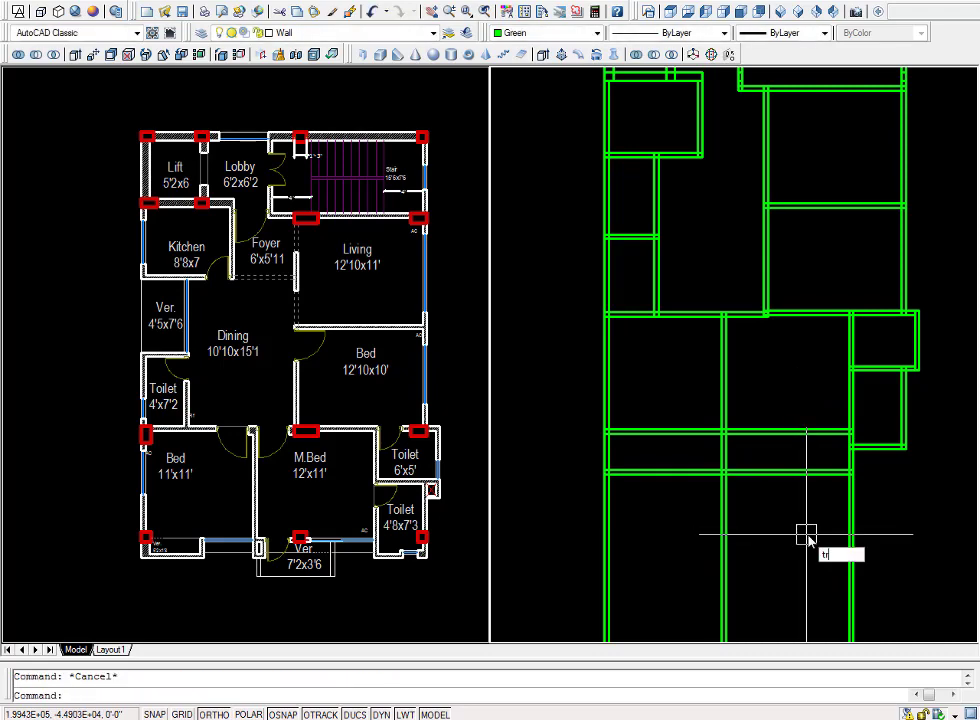
Trim the vertical and horizontal wall overshoots below the new wall.
{"action": "key", "text": "Return"}
{"action": "key", "text": "Return"}
{"action": "left_click", "coordinate": [880, 560]}
{"action": "left_click", "coordinate": [766, 546]}
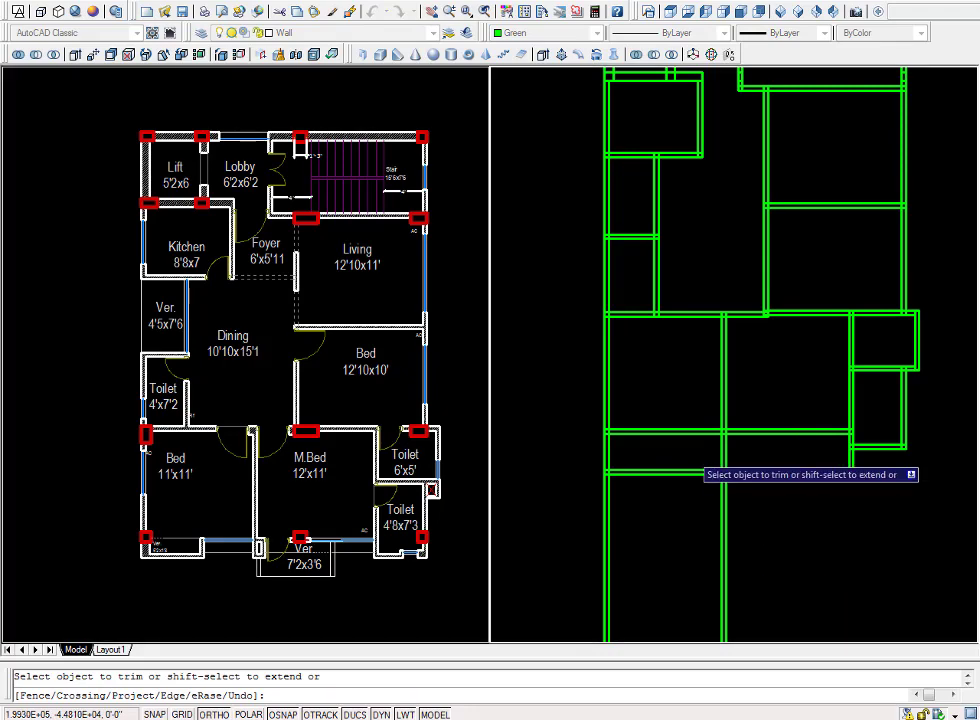
{"action": "left_click", "coordinate": [689, 451]}
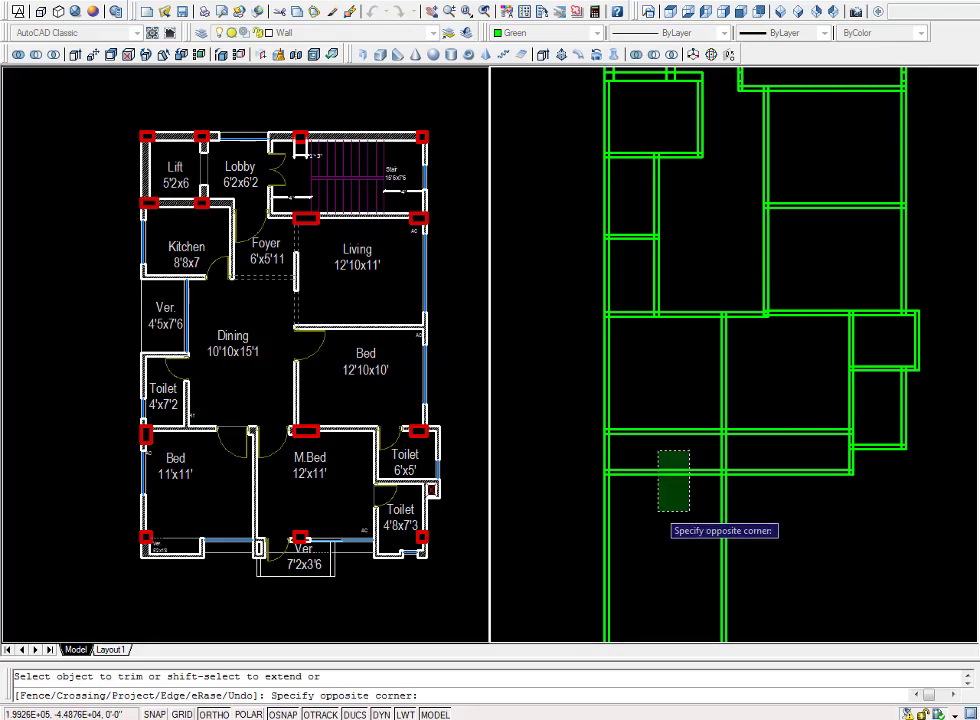
{"action": "left_click", "coordinate": [658, 511]}
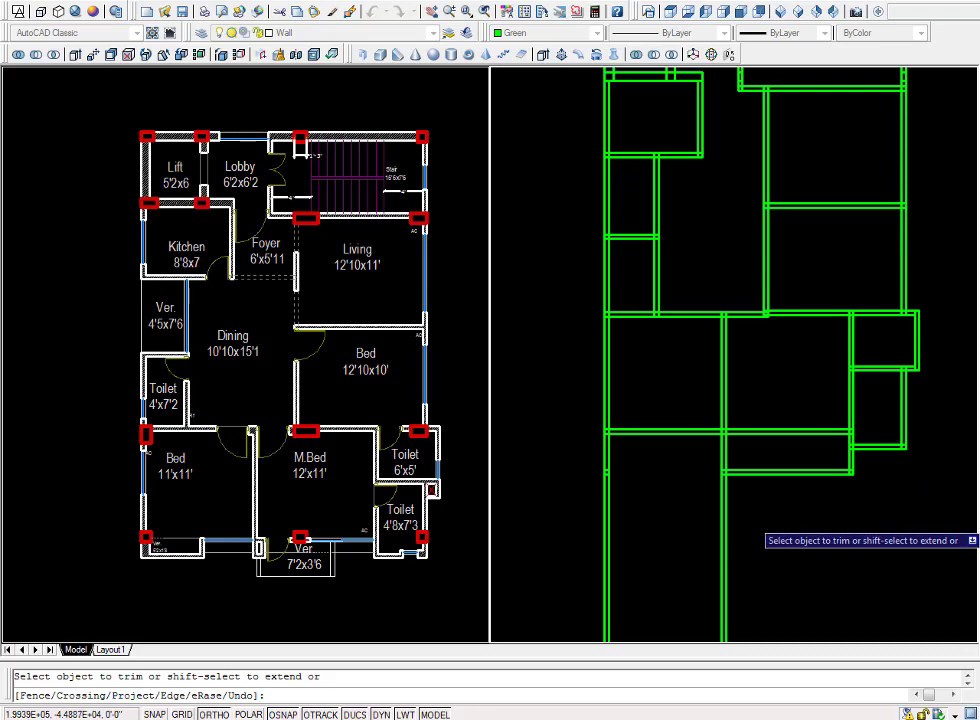
{"action": "left_click", "coordinate": [735, 503]}
{"action": "left_click", "coordinate": [677, 566]}
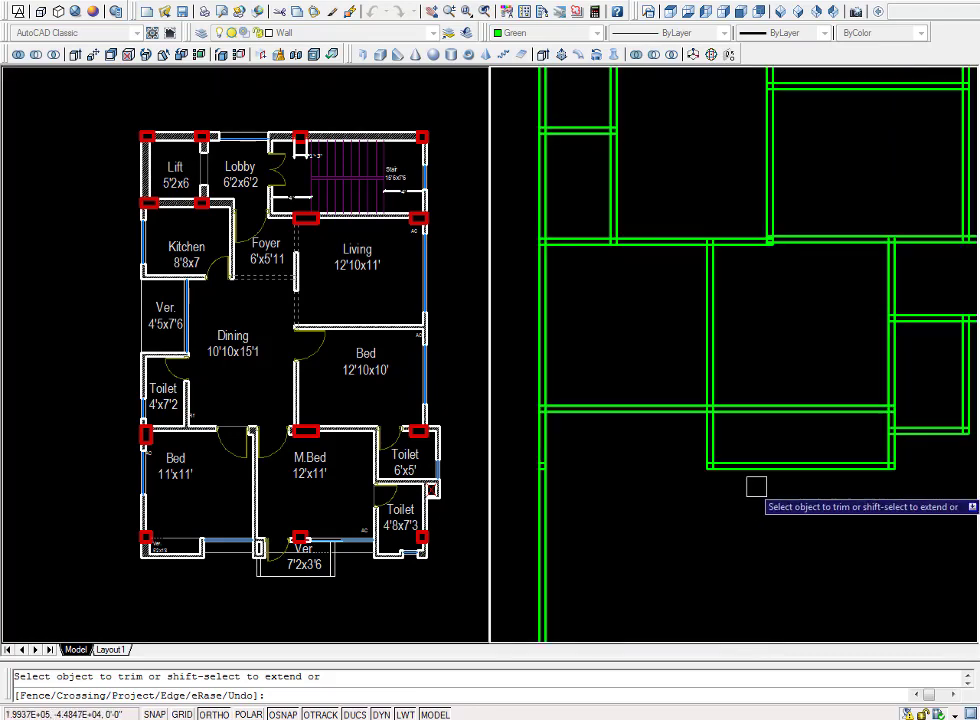
Offset the projection's left wall line 7'2" right, then 5" more for the wall thickness.
{"action": "scroll", "coordinate": [755, 490], "scroll_direction": "up", "scroll_amount": 2}
{"action": "key", "text": "Escape"}
{"action": "key", "text": "Escape"}
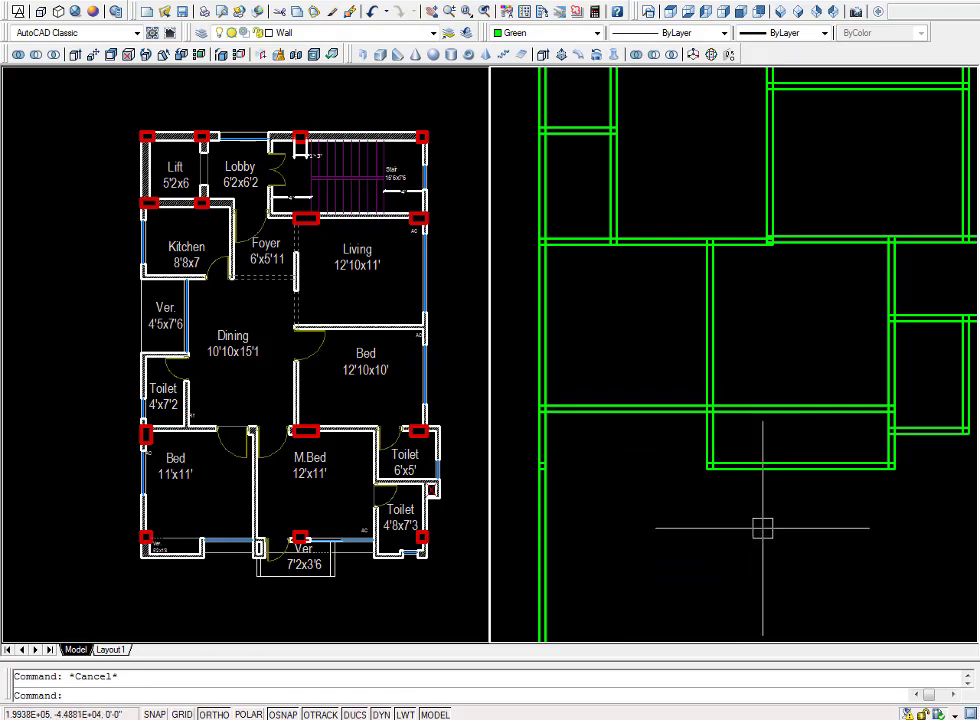
{"action": "type", "text": "c"}
{"action": "key", "text": "Return"}
{"action": "type", "text": "7'2"}
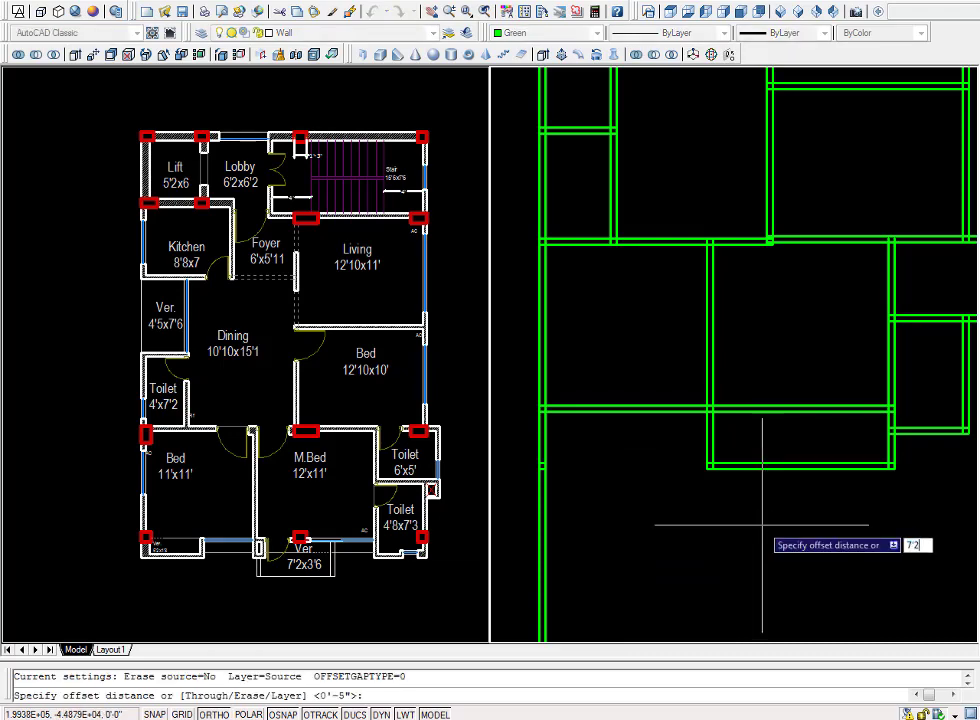
{"action": "key", "text": "Return"}
{"action": "left_click", "coordinate": [714, 438]}
{"action": "left_click", "coordinate": [805, 455]}
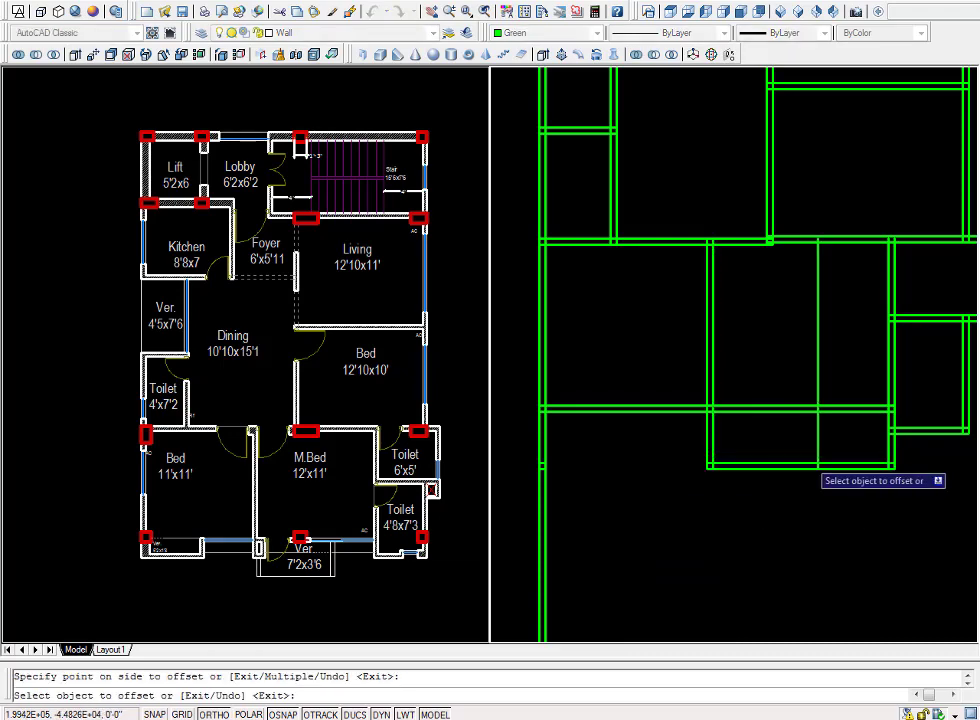
{"action": "key", "text": "Return"}
{"action": "key", "text": "Return"}
{"action": "type", "text": "5"}
{"action": "key", "text": "Return"}
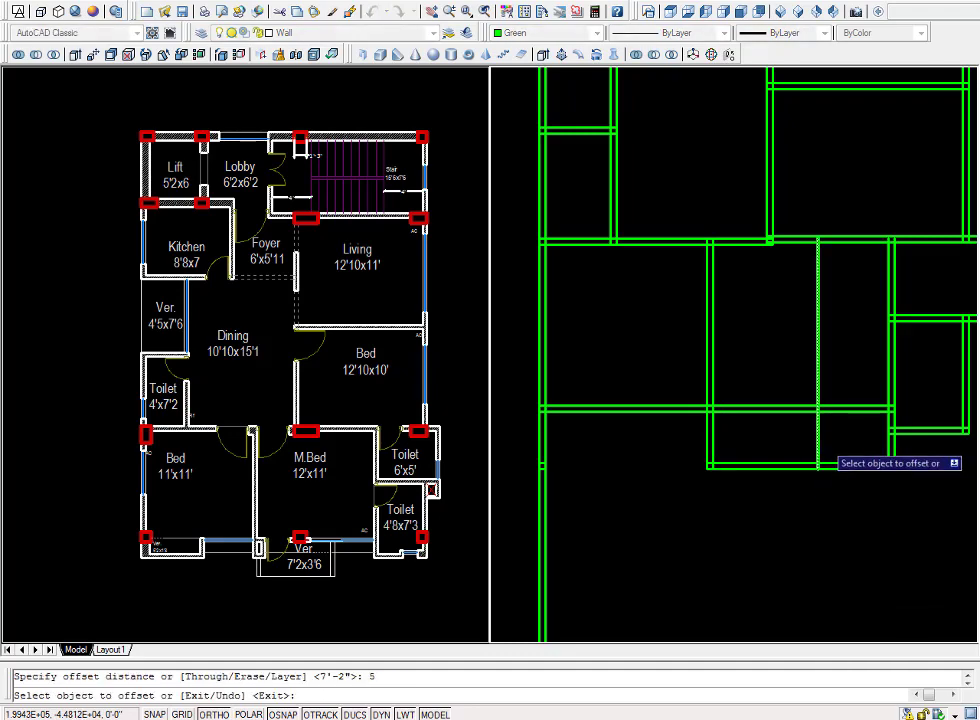
{"action": "left_click", "coordinate": [818, 455]}
{"action": "left_click", "coordinate": [850, 455]}
{"action": "key", "text": "Escape"}
{"action": "type", "text": "tr"}
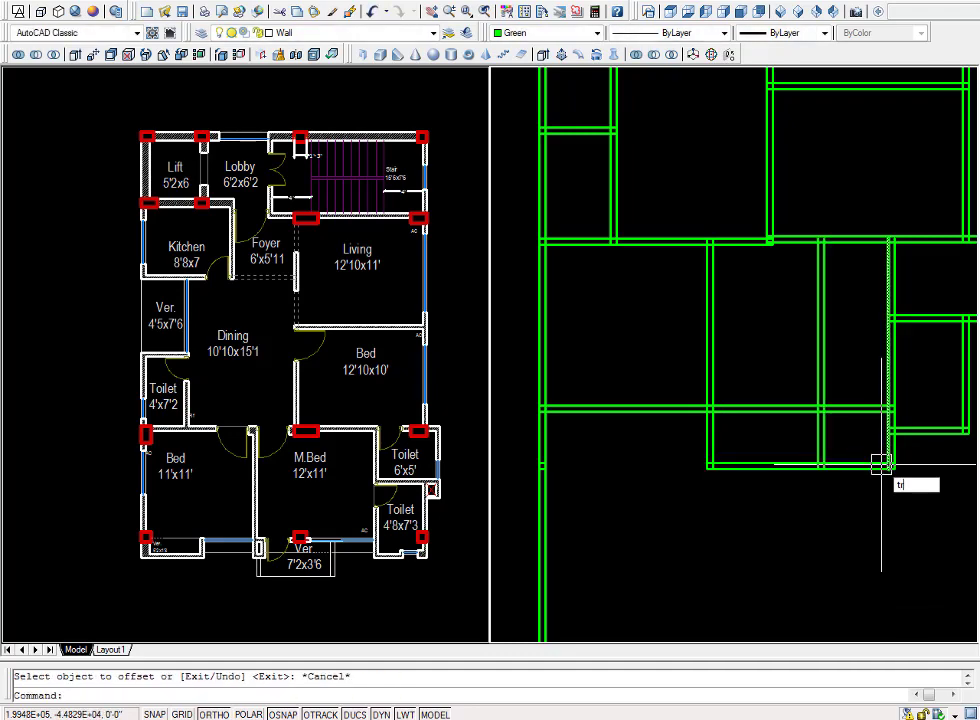
Trim the new wall's upper ends and the stray bottom wall lines beside it.
{"action": "key", "text": "Return"}
{"action": "key", "text": "Return"}
{"action": "left_click", "coordinate": [805, 370]}
{"action": "left_click", "coordinate": [840, 378]}
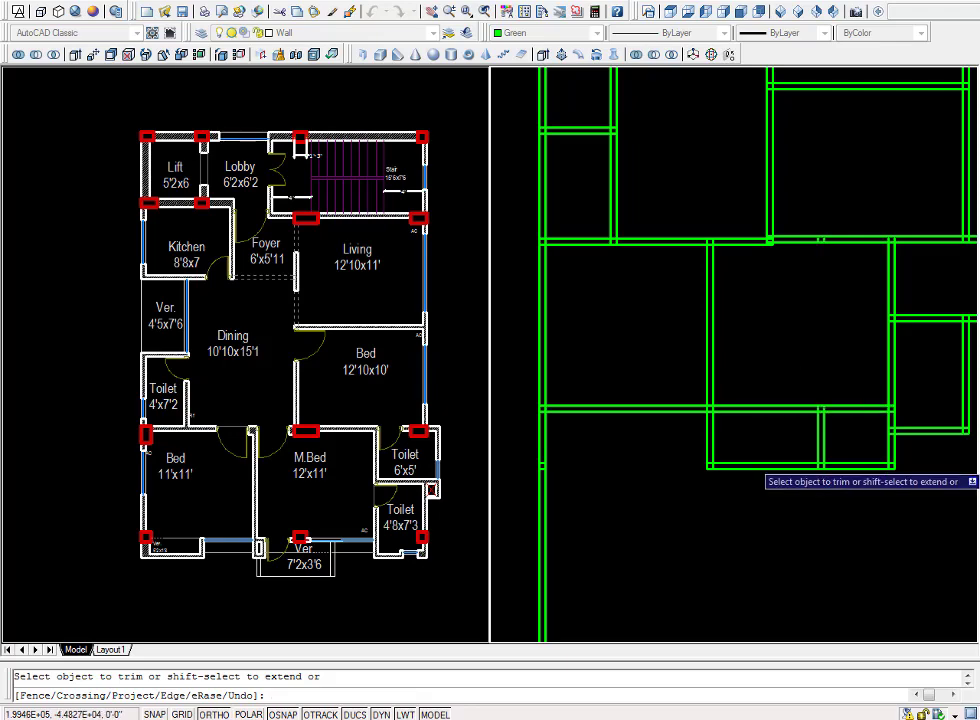
{"action": "left_click", "coordinate": [800, 450]}
{"action": "left_click", "coordinate": [870, 496]}
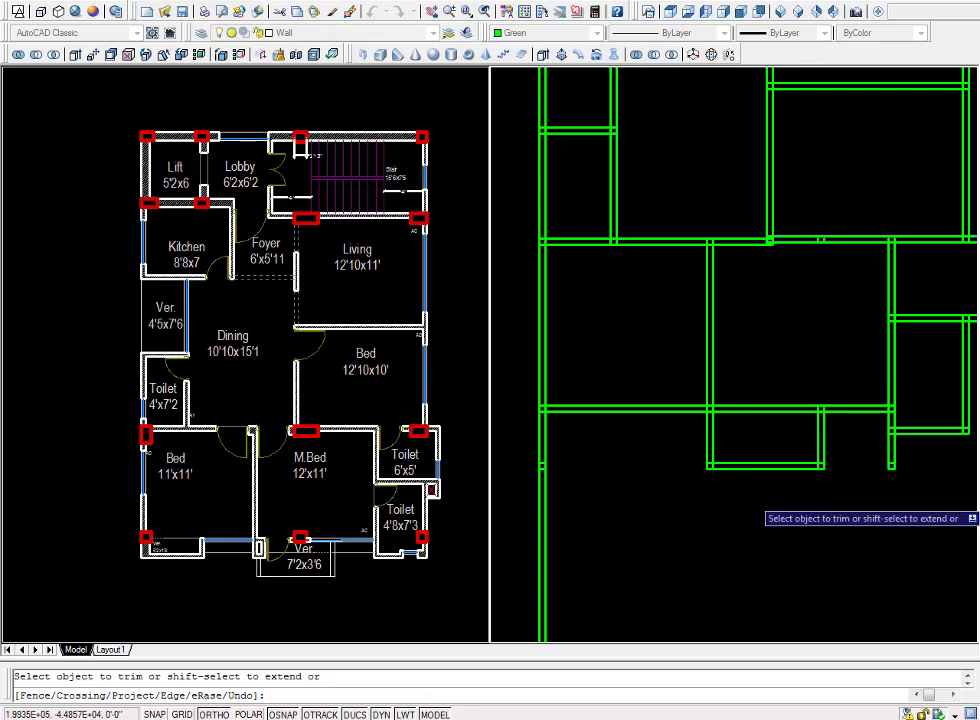
{"action": "scroll", "coordinate": [893, 466], "scroll_direction": "up", "scroll_amount": 2}
{"action": "left_click", "coordinate": [910, 451]}
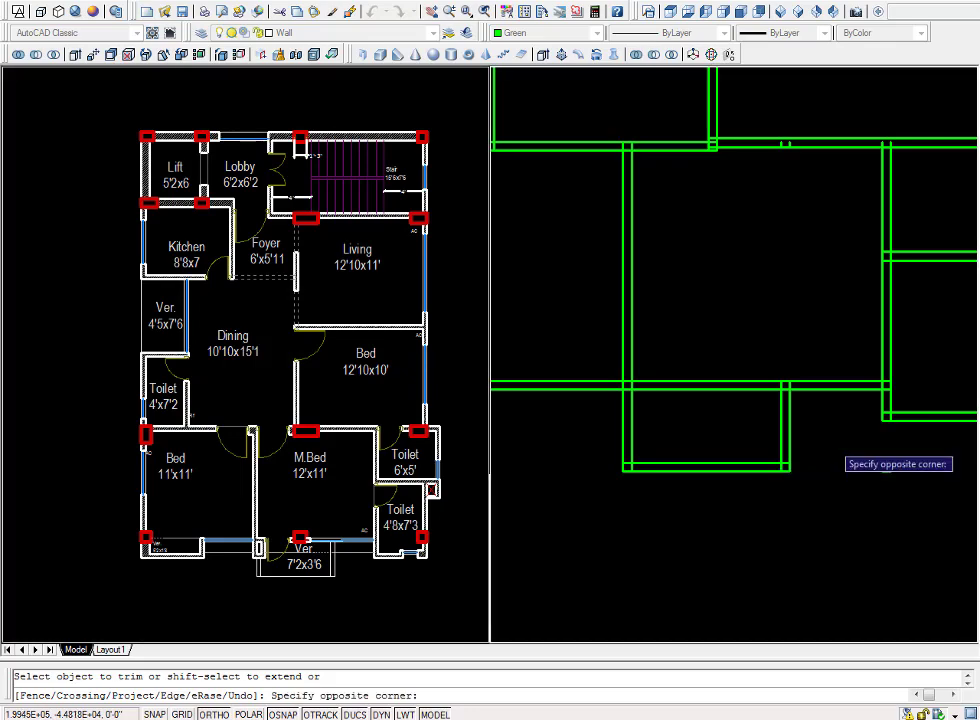
{"action": "left_click", "coordinate": [886, 466]}
{"action": "scroll", "coordinate": [880, 466], "scroll_direction": "down", "scroll_amount": 3}
{"action": "scroll", "coordinate": [721, 453], "scroll_direction": "up", "scroll_amount": 3}
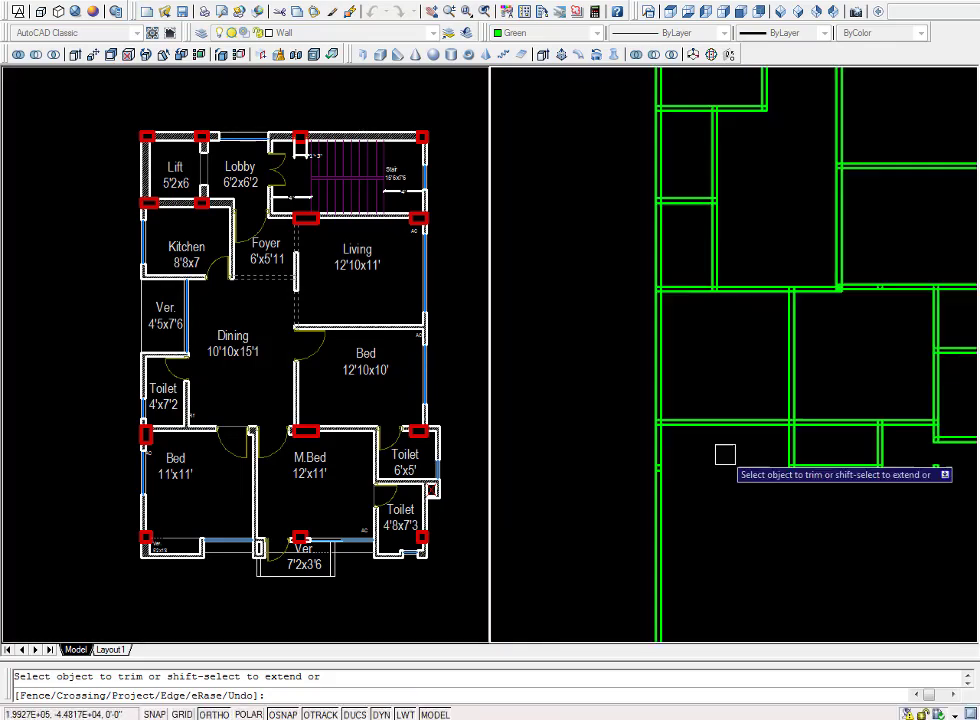
{"action": "key", "text": "Escape"}
{"action": "key", "text": "Escape"}
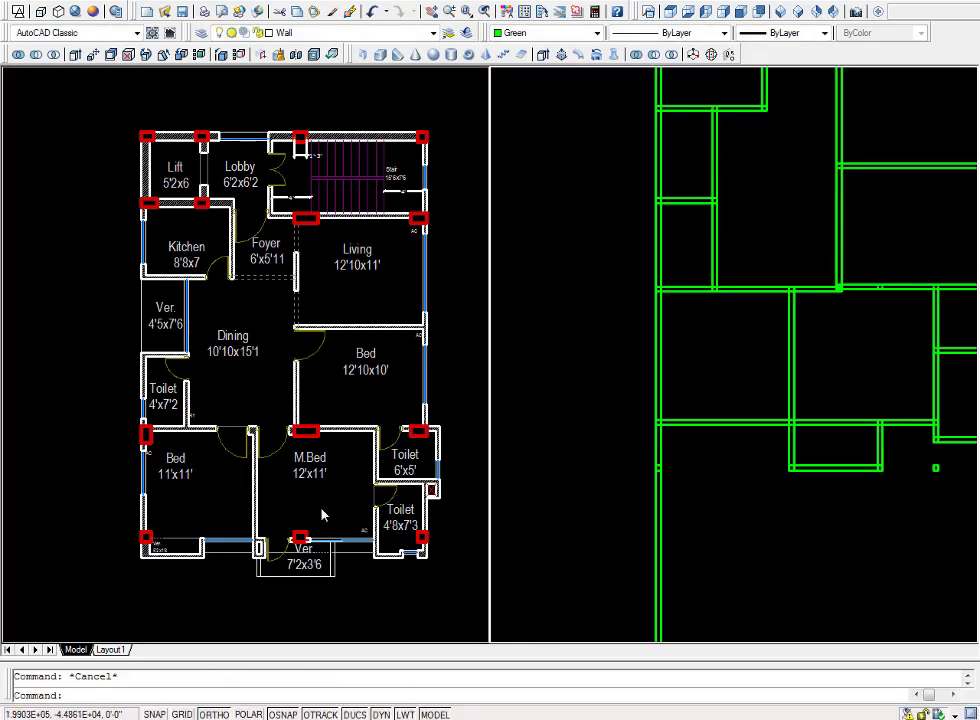
Consult the labelled reference plan for the next wall dimension.
{"action": "left_click", "coordinate": [188, 516]}
{"action": "scroll", "coordinate": [167, 570], "scroll_direction": "up", "scroll_amount": 4}
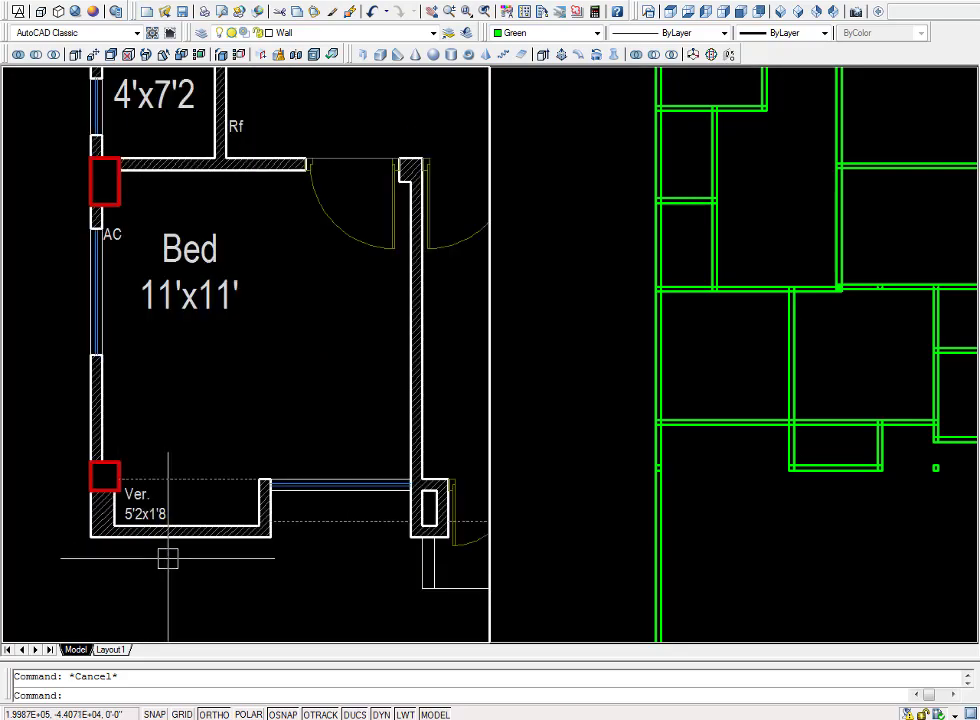
{"action": "scroll", "coordinate": [167, 558], "scroll_direction": "down", "scroll_amount": 2}
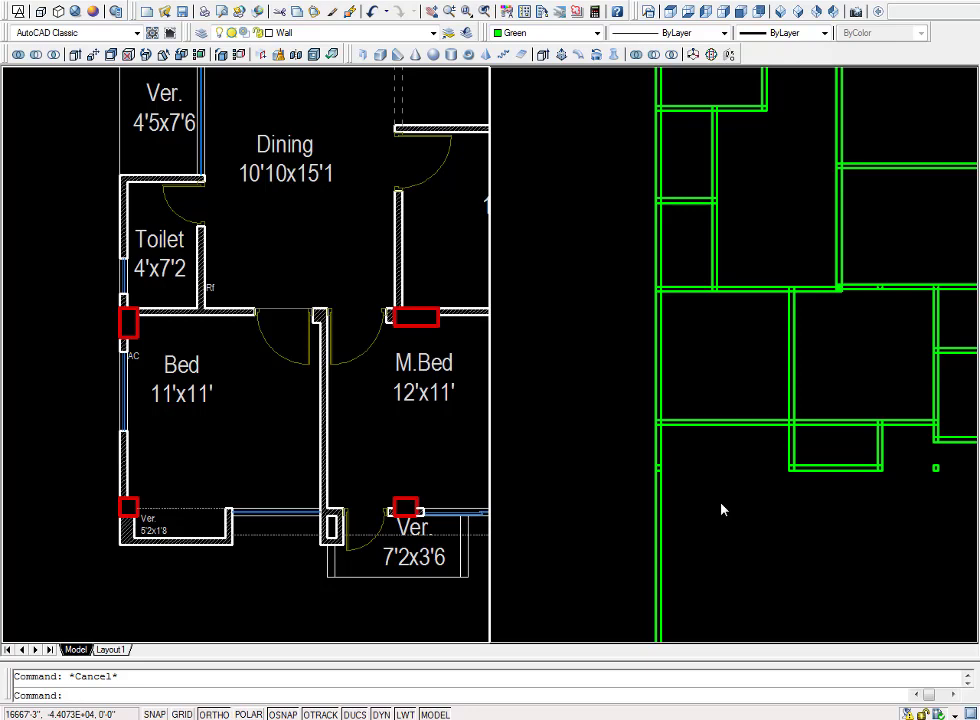
{"action": "type", "text": "o"}
{"action": "key", "text": "Return"}
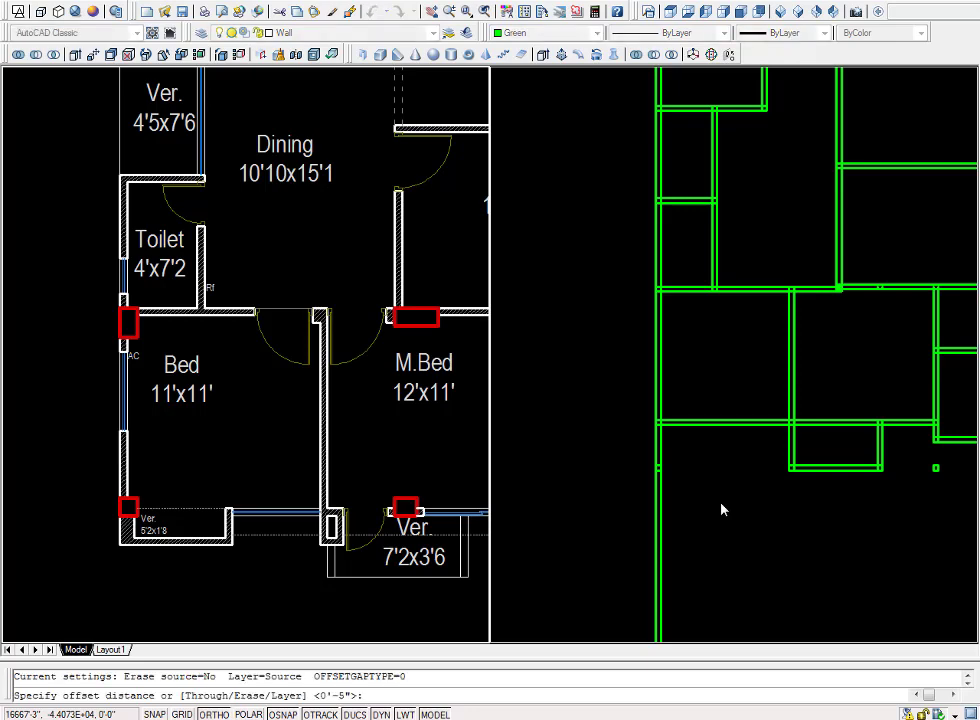
{"action": "left_click", "coordinate": [720, 520]}
{"action": "key", "text": "Escape"}
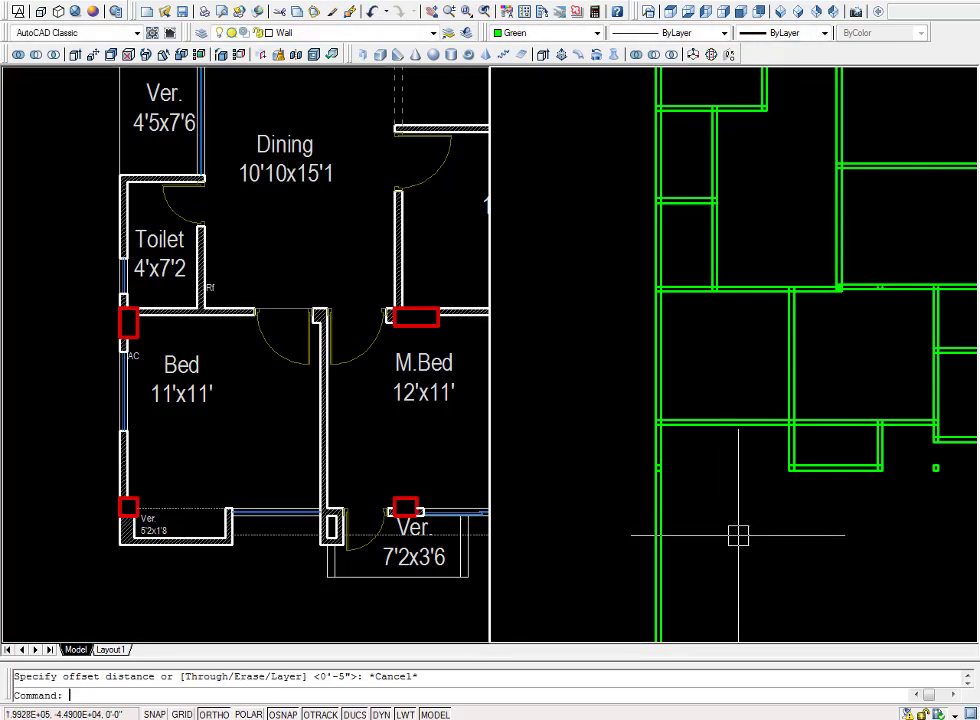
Offset the left outer wall line 5'2" right, then 5" more for the wall thickness.
{"action": "key", "text": "Return"}
{"action": "type", "text": "5'2"}
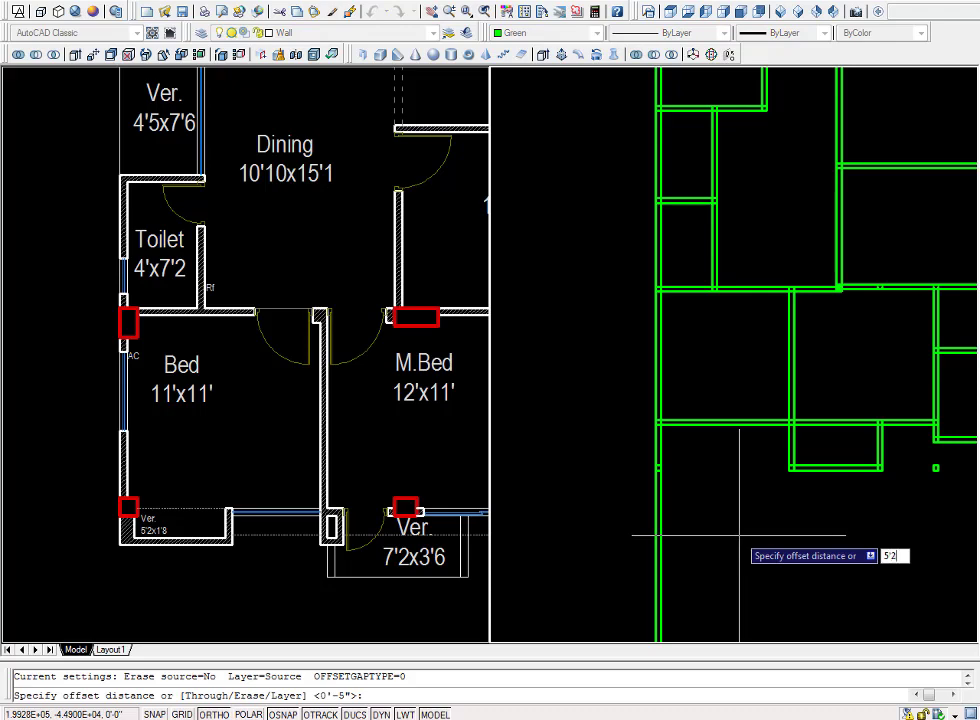
{"action": "key", "text": "Return"}
{"action": "left_click", "coordinate": [658, 452]}
{"action": "left_click", "coordinate": [706, 461]}
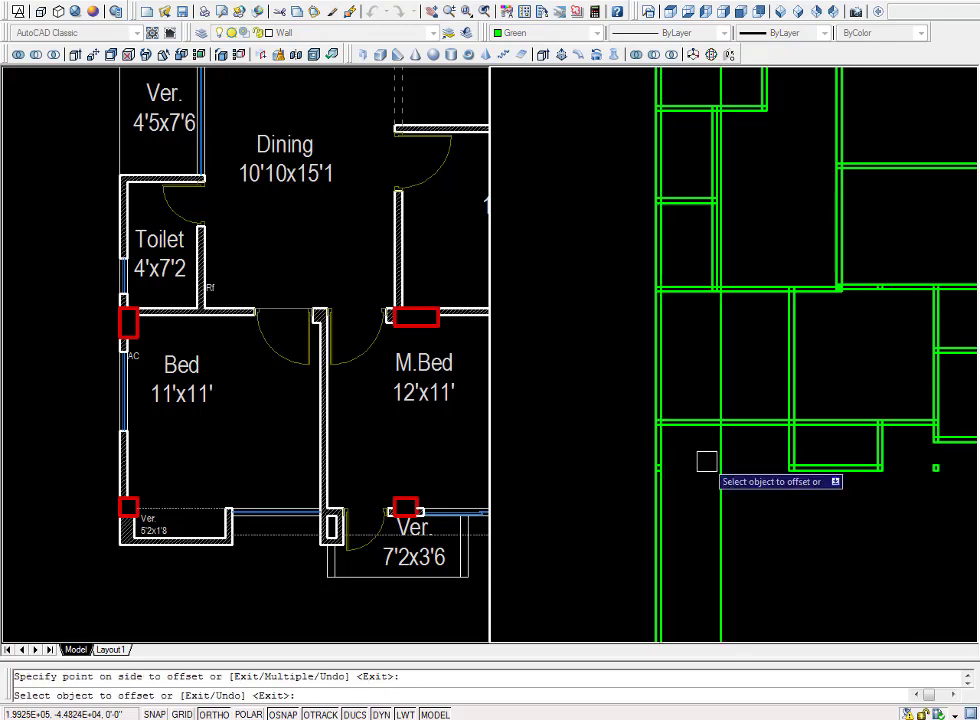
{"action": "key", "text": "Return"}
{"action": "key", "text": "Return"}
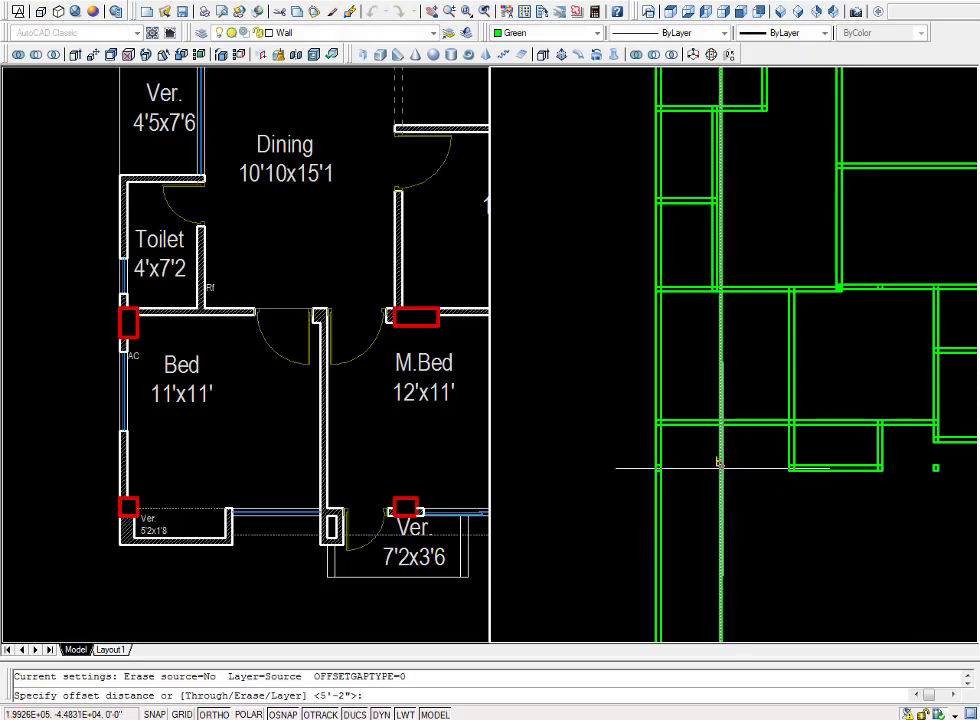
{"action": "type", "text": "5"}
{"action": "key", "text": "Return"}
{"action": "left_click", "coordinate": [720, 475]}
{"action": "left_click", "coordinate": [781, 491]}
{"action": "key", "text": "Escape"}
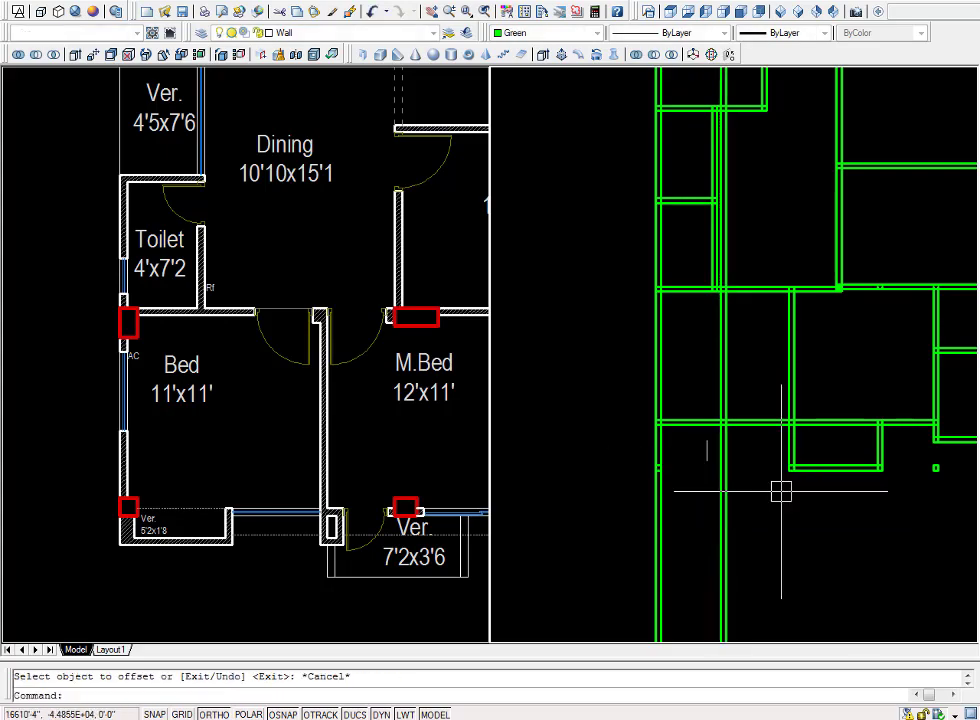
{"action": "type", "text": "tr"}
Trim the lines caught at the new vertical wall with a crossing window.
{"action": "key", "text": "Return"}
{"action": "key", "text": "Return"}
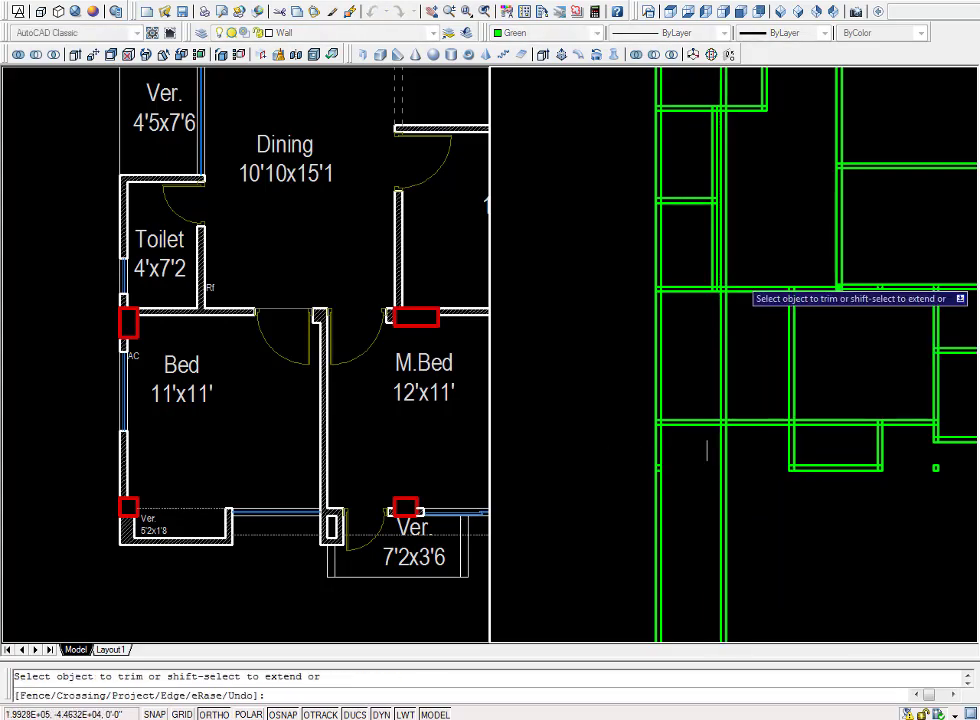
{"action": "scroll", "coordinate": [722, 247], "scroll_direction": "up", "scroll_amount": 3}
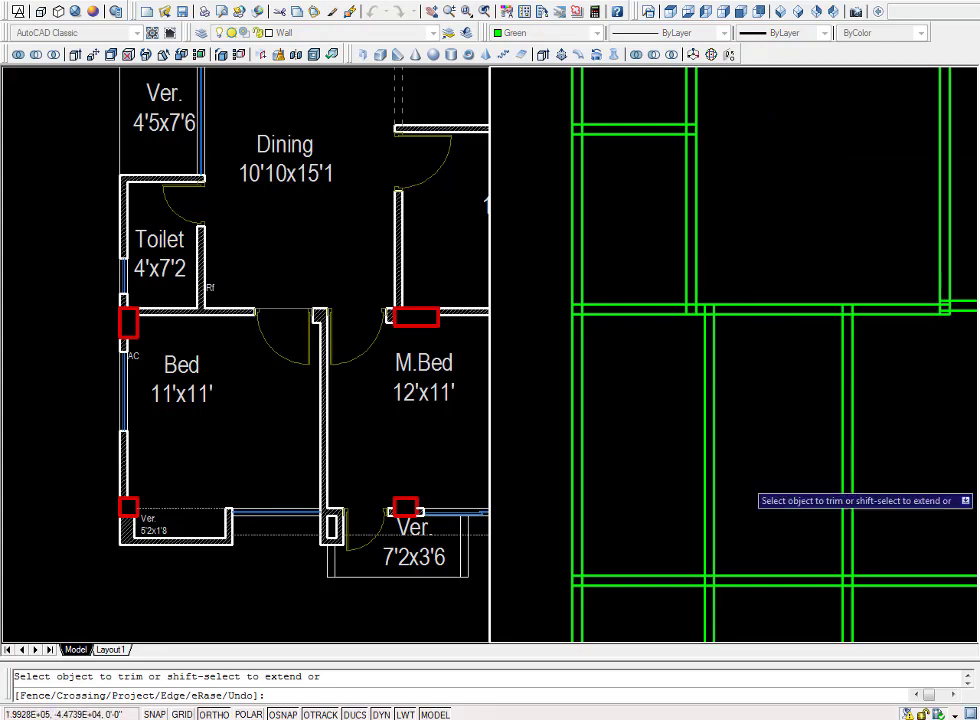
{"action": "scroll", "coordinate": [745, 480], "scroll_direction": "down", "scroll_amount": 5}
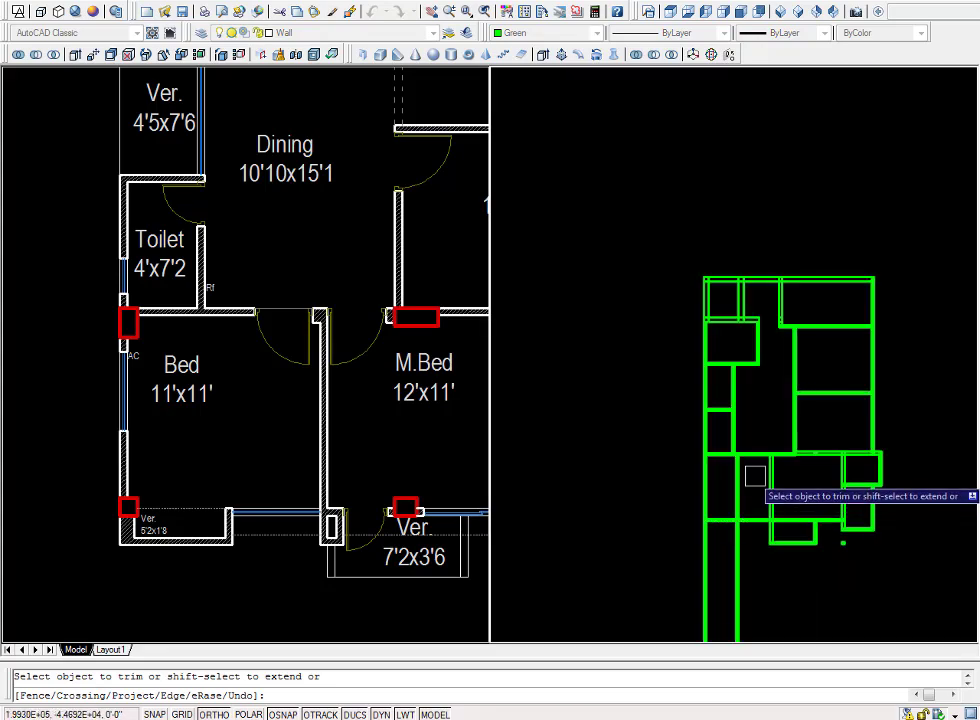
{"action": "left_click", "coordinate": [755, 478]}
{"action": "left_click", "coordinate": [723, 505]}
{"action": "scroll", "coordinate": [723, 403], "scroll_direction": "up", "scroll_amount": 3}
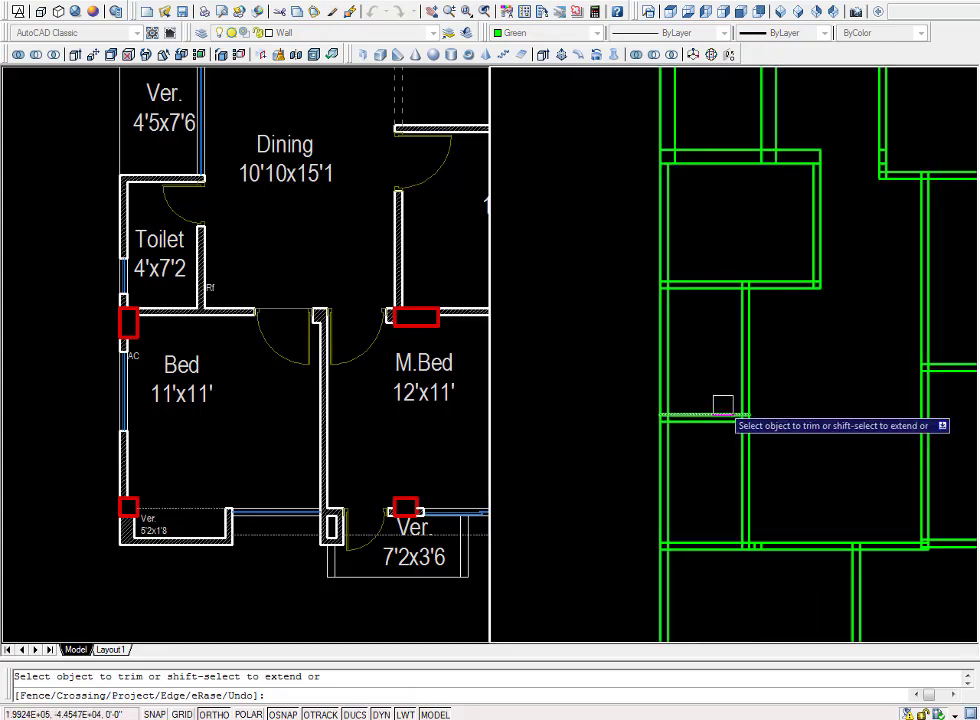
{"action": "scroll", "coordinate": [723, 405], "scroll_direction": "down", "scroll_amount": 1}
{"action": "scroll", "coordinate": [745, 440], "scroll_direction": "down", "scroll_amount": 2}
{"action": "scroll", "coordinate": [760, 465], "scroll_direction": "up", "scroll_amount": 4}
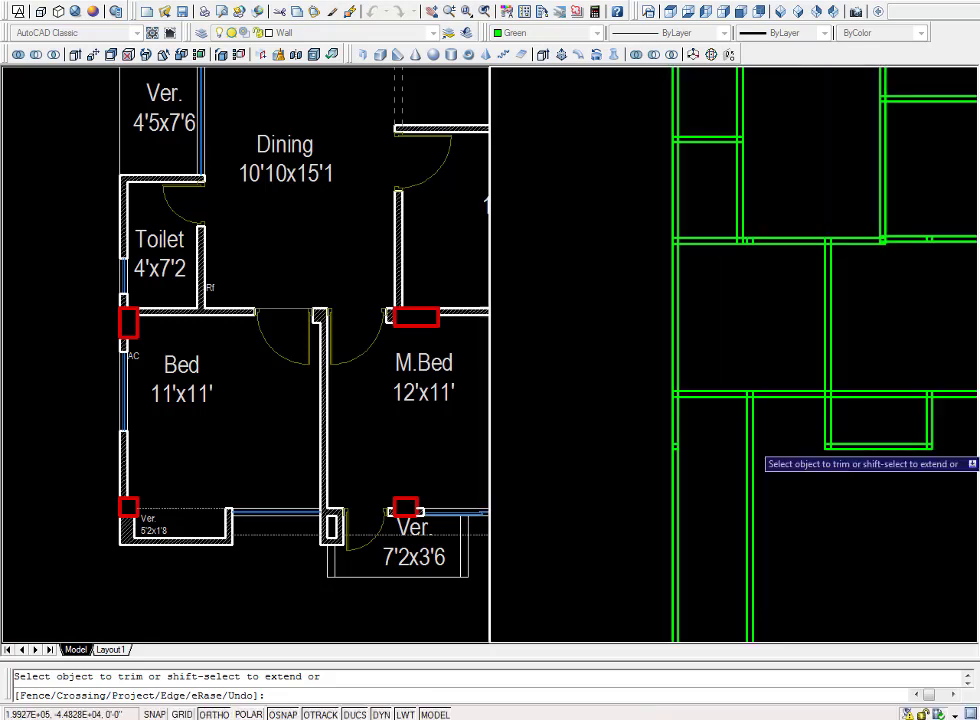
{"action": "key", "text": "Escape"}
Offset the horizontal wall line 1'8" down, then 5" more for the second wall line.
{"action": "type", "text": "o"}
{"action": "key", "text": "Return"}
{"action": "type", "text": "1'8"}
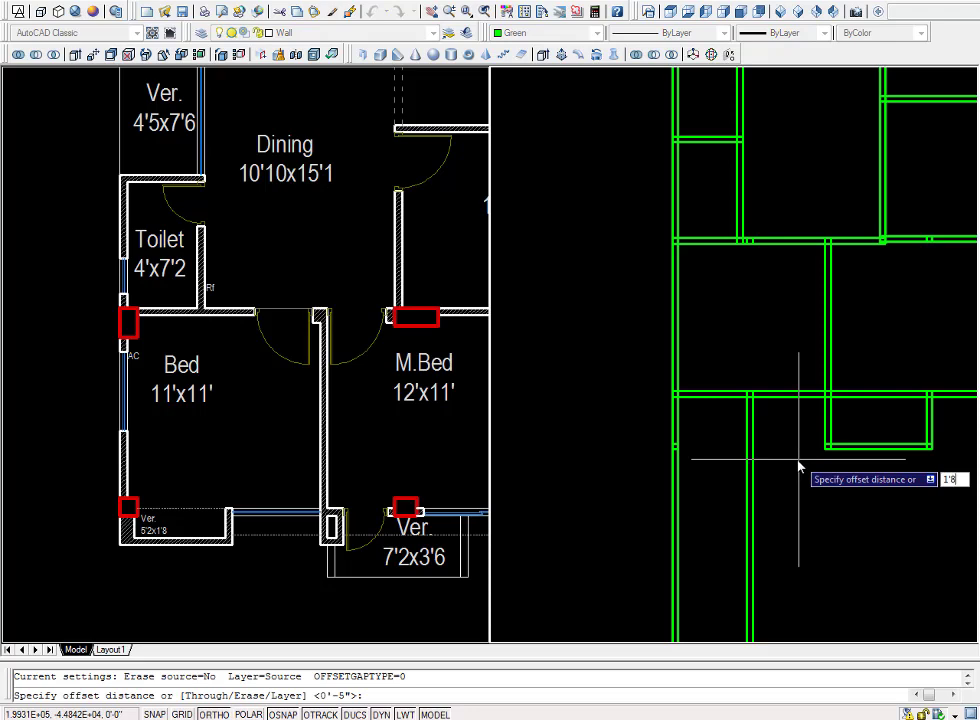
{"action": "key", "text": "Return"}
{"action": "left_click", "coordinate": [724, 396]}
{"action": "left_click", "coordinate": [724, 422]}
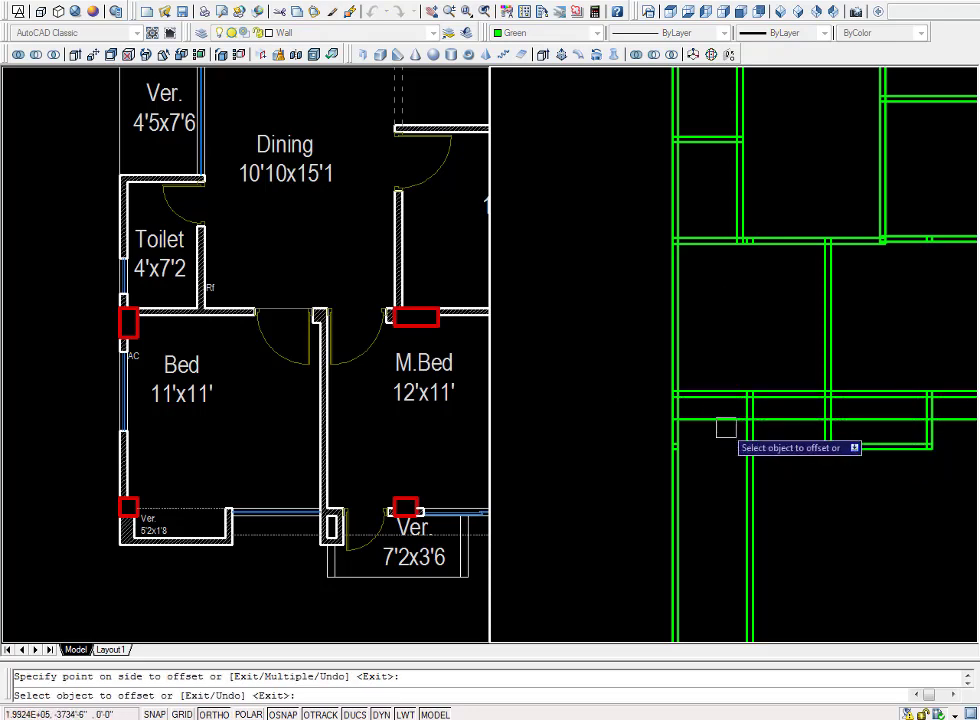
{"action": "key", "text": "Return"}
{"action": "key", "text": "Return"}
{"action": "type", "text": "5"}
{"action": "key", "text": "Return"}
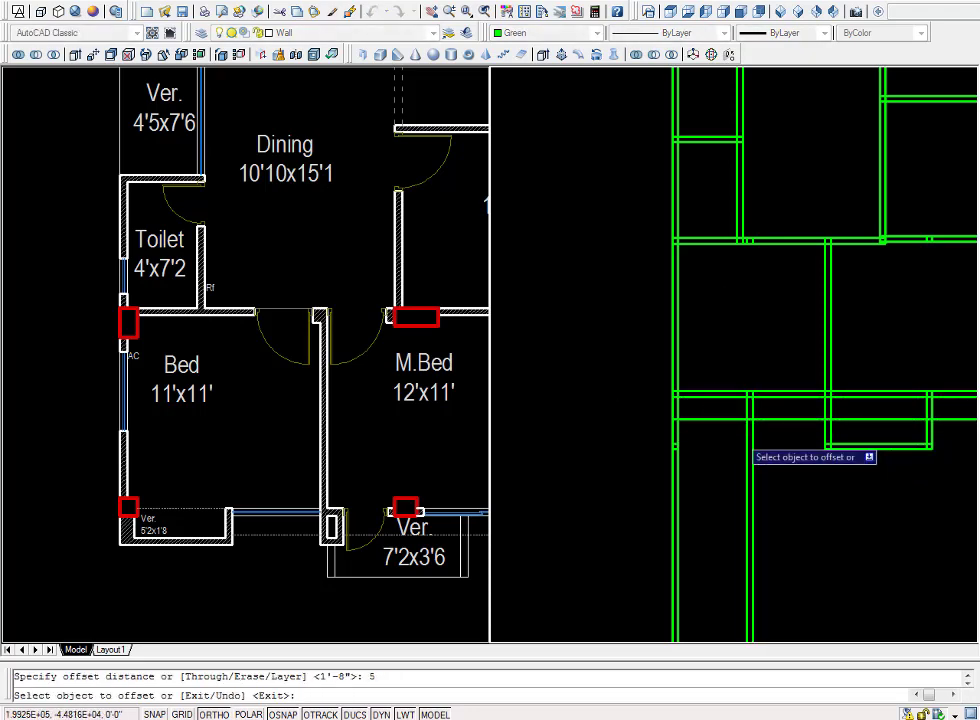
{"action": "left_click", "coordinate": [727, 420]}
{"action": "left_click", "coordinate": [732, 426]}
{"action": "key", "text": "Escape"}
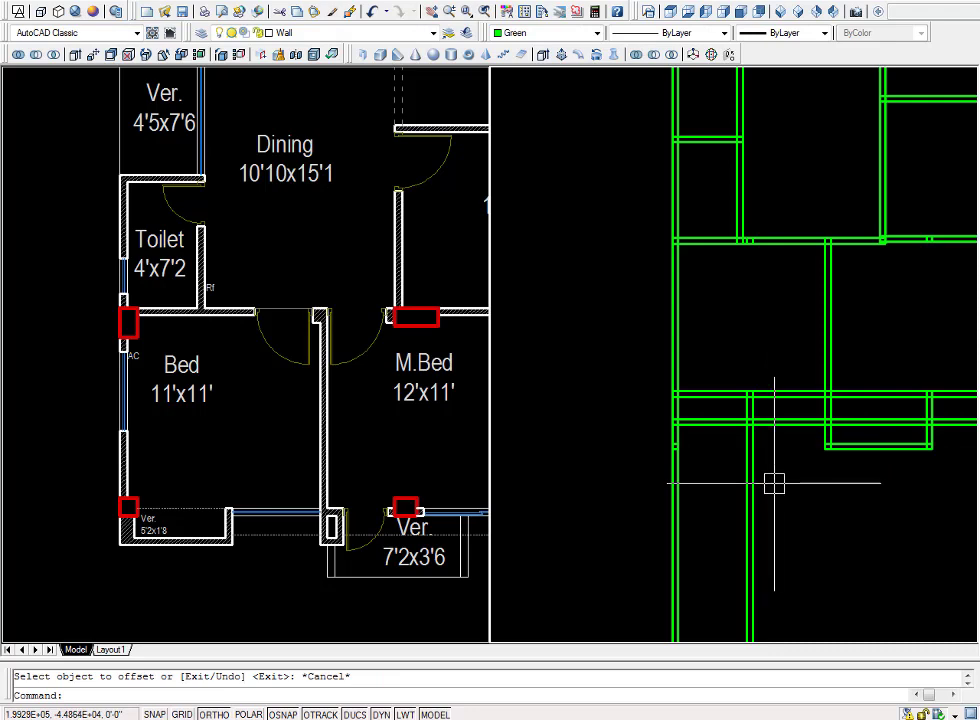
{"action": "type", "text": "tr"}
Trim the vertical lines hanging below the new horizontal wall.
{"action": "key", "text": "Return"}
{"action": "key", "text": "Return"}
{"action": "left_click", "coordinate": [733, 448]}
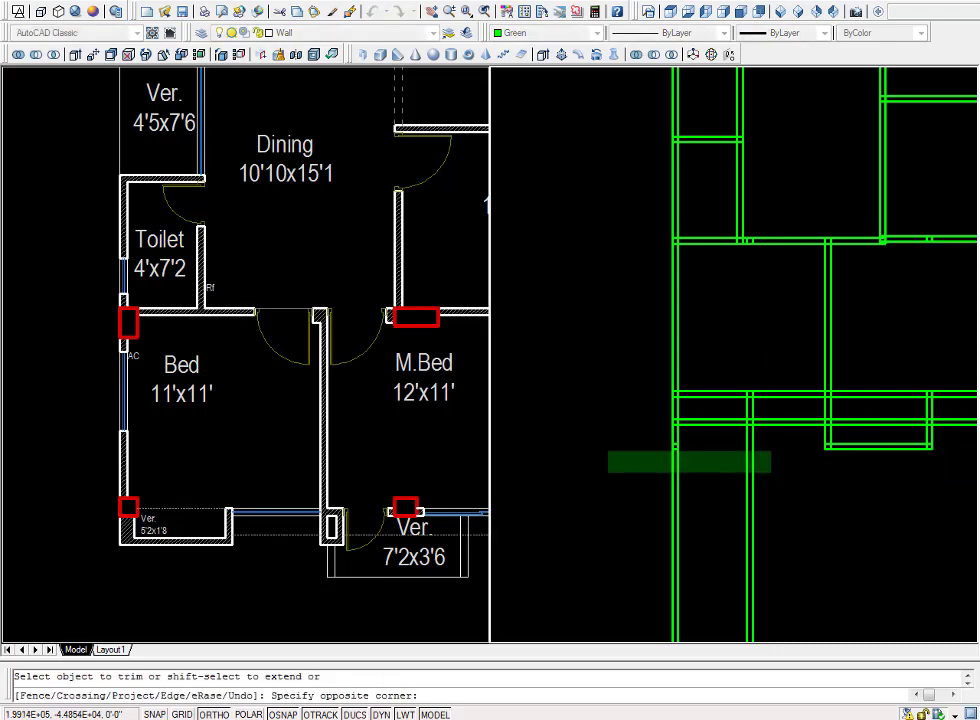
{"action": "left_click", "coordinate": [612, 446]}
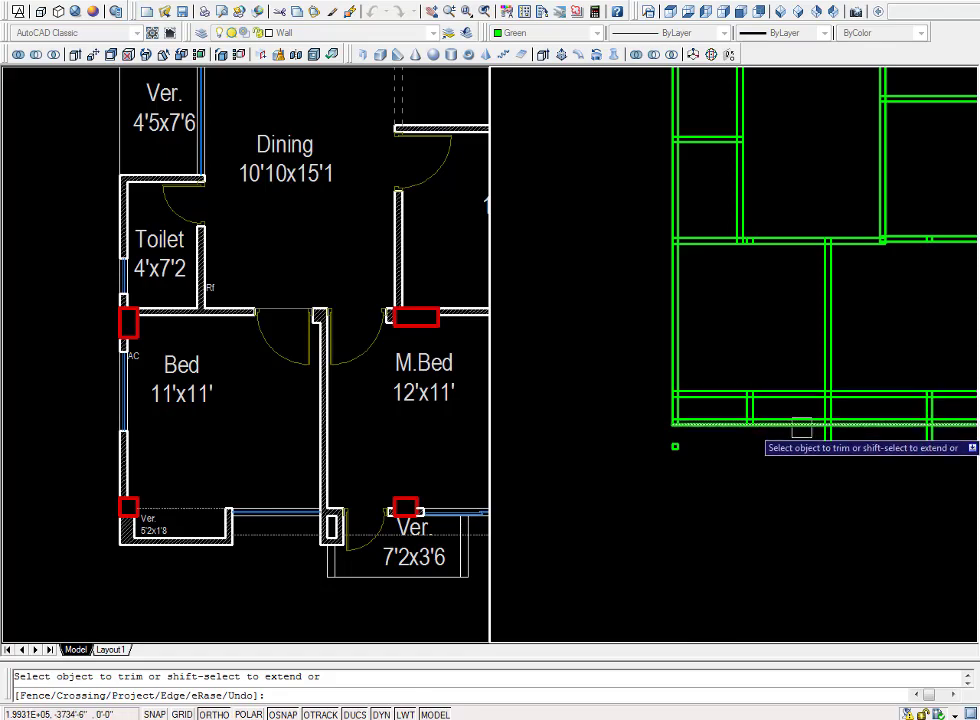
{"action": "scroll", "coordinate": [752, 430], "scroll_direction": "up", "scroll_amount": 3}
{"action": "left_click", "coordinate": [788, 394]}
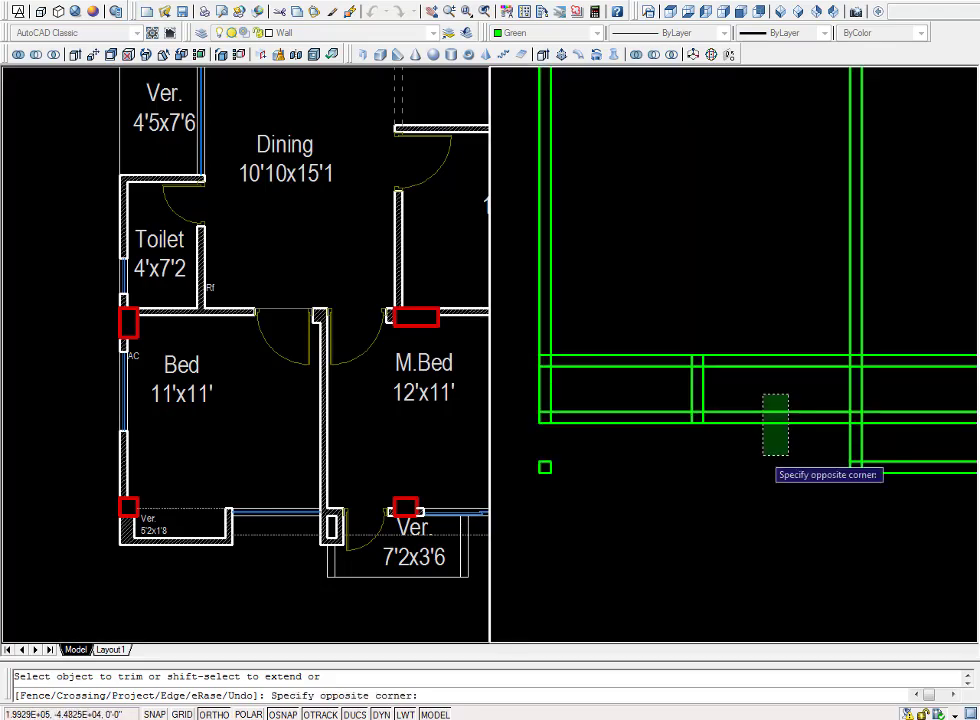
{"action": "left_click", "coordinate": [764, 449]}
{"action": "scroll", "coordinate": [764, 449], "scroll_direction": "down", "scroll_amount": 3}
{"action": "scroll", "coordinate": [760, 465], "scroll_direction": "up", "scroll_amount": 1}
{"action": "scroll", "coordinate": [760, 480], "scroll_direction": "up", "scroll_amount": 2}
Erase the leftover wall lines, first two and then four, selected with crossing windows.
{"action": "key", "text": "Escape"}
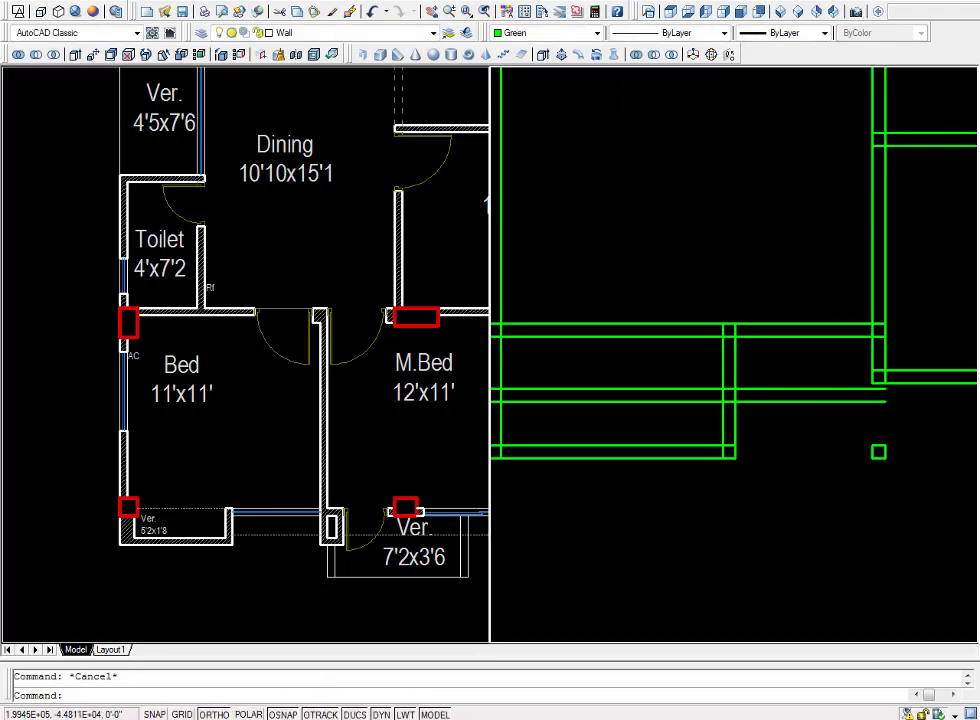
{"action": "left_click", "coordinate": [811, 372]}
{"action": "left_click", "coordinate": [795, 459]}
{"action": "key", "text": "Delete"}
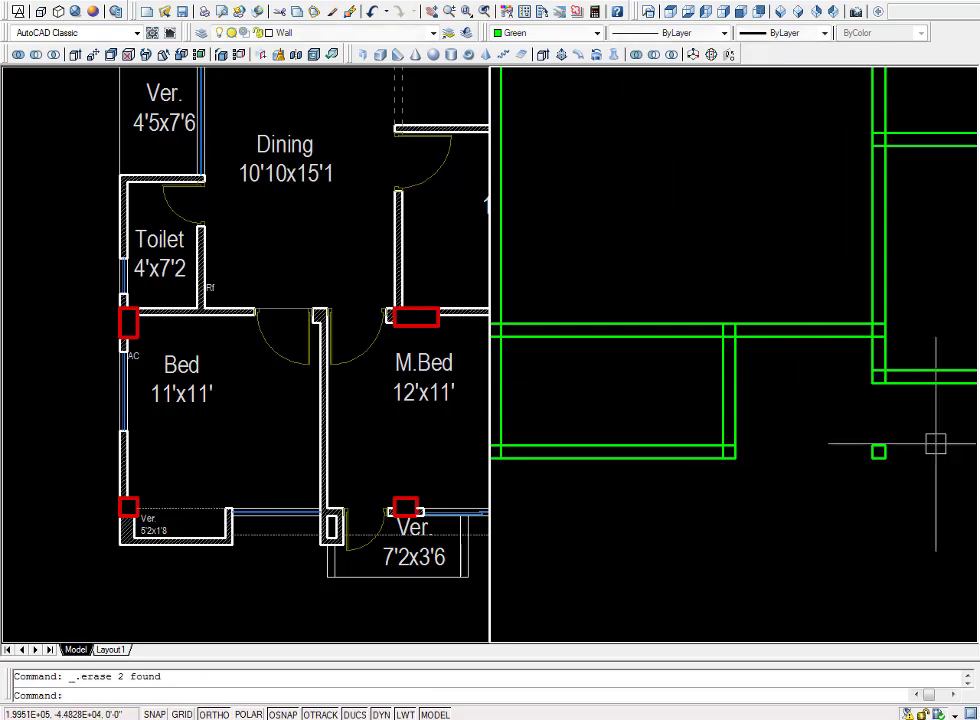
{"action": "left_click", "coordinate": [924, 423]}
{"action": "left_click", "coordinate": [825, 508]}
{"action": "key", "text": "Delete"}
Erase the small stray square below the plan.
{"action": "scroll", "coordinate": [564, 486], "scroll_direction": "down", "scroll_amount": 2}
{"action": "scroll", "coordinate": [555, 495], "scroll_direction": "up", "scroll_amount": 2}
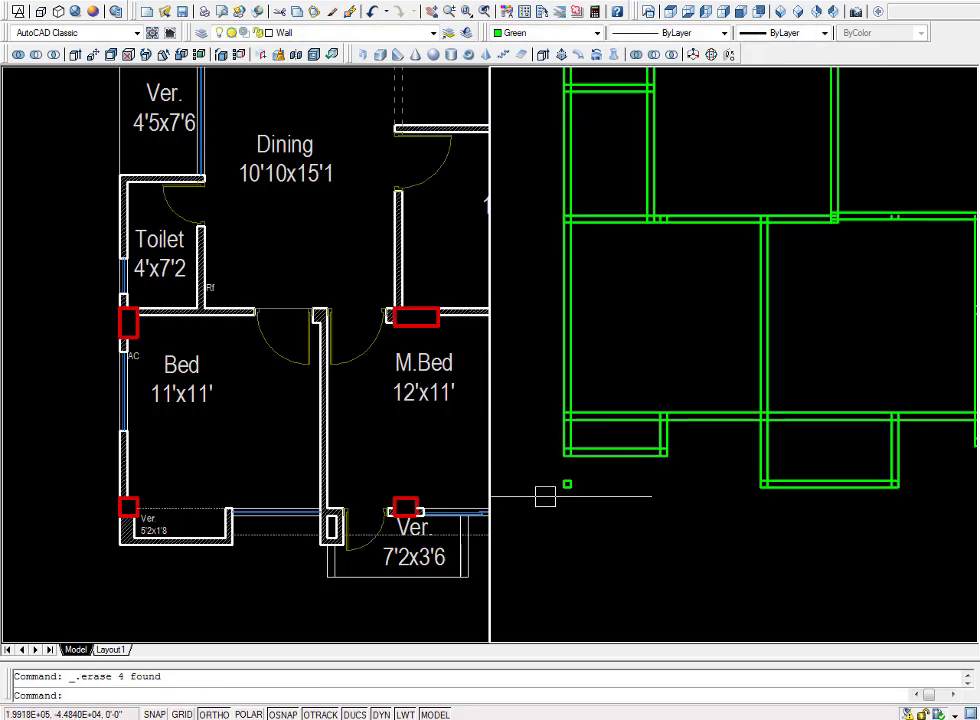
{"action": "scroll", "coordinate": [620, 462], "scroll_direction": "up", "scroll_amount": 1}
{"action": "left_click", "coordinate": [587, 471]}
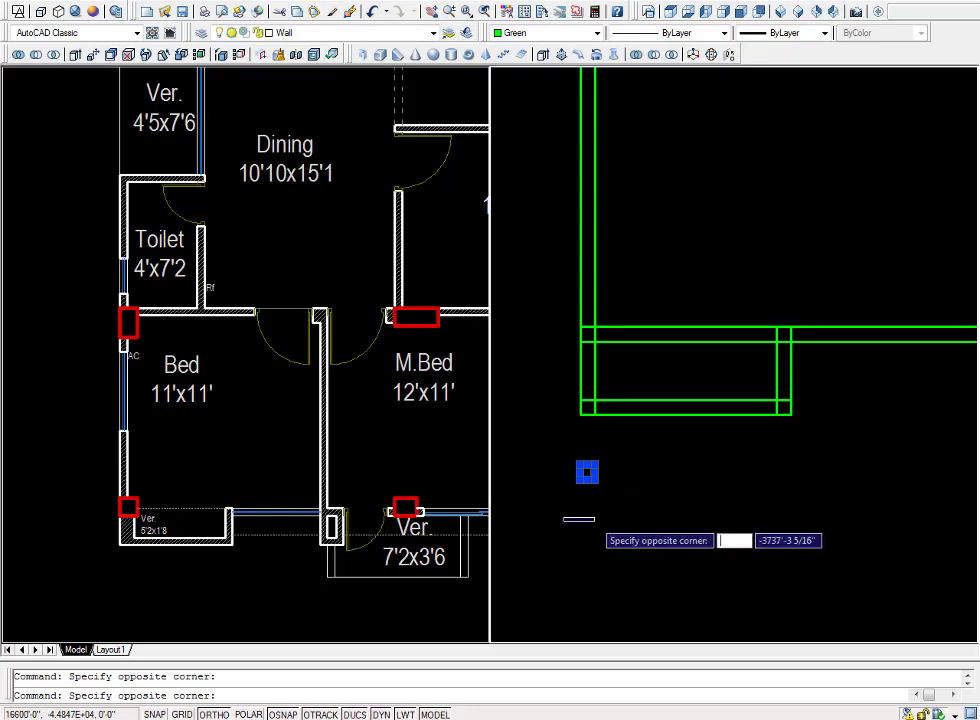
{"action": "key", "text": "Escape"}
{"action": "key", "text": "Delete"}
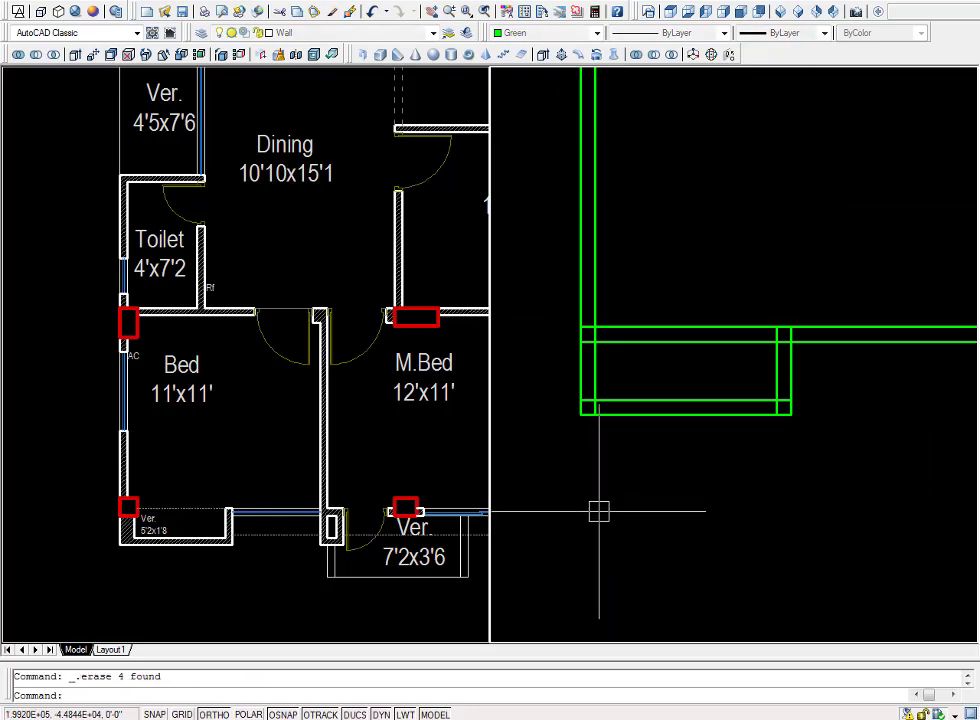
Pan and zoom to bring the whole green plan into view.
{"action": "scroll", "coordinate": [755, 431], "scroll_direction": "down", "scroll_amount": 2}
{"action": "scroll", "coordinate": [707, 524], "scroll_direction": "down", "scroll_amount": 2}
{"action": "middle_click_drag", "start_coordinate": [707, 524], "coordinate": [720, 488]}
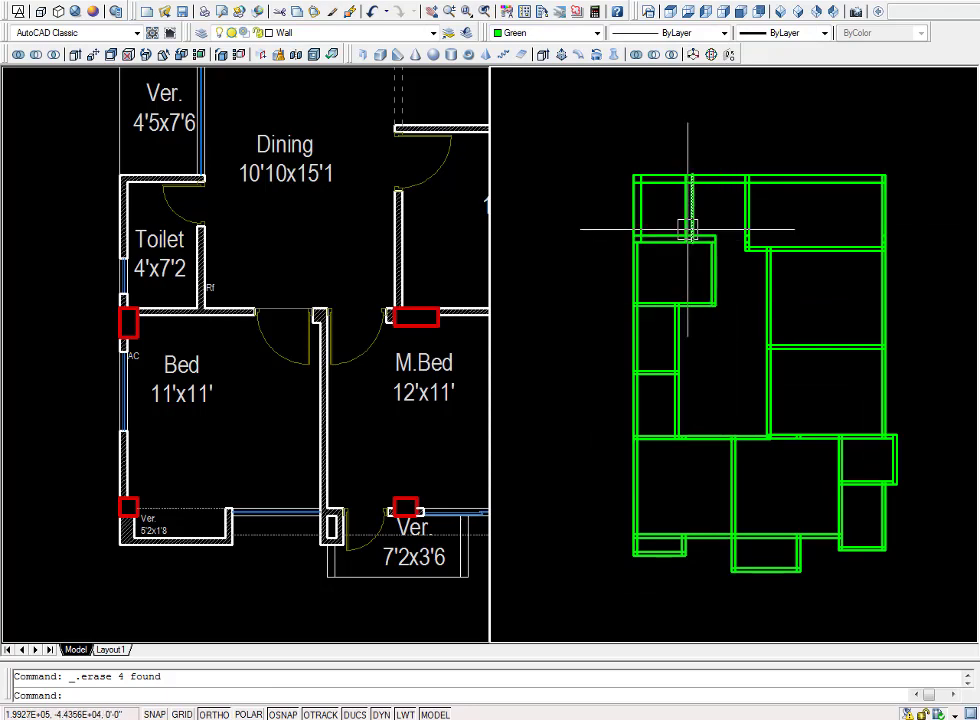
{"action": "scroll", "coordinate": [795, 280], "scroll_direction": "down", "scroll_amount": 2}
{"action": "middle_click_drag", "start_coordinate": [798, 280], "coordinate": [793, 361]}
{"action": "scroll", "coordinate": [791, 319], "scroll_direction": "up", "scroll_amount": 2}
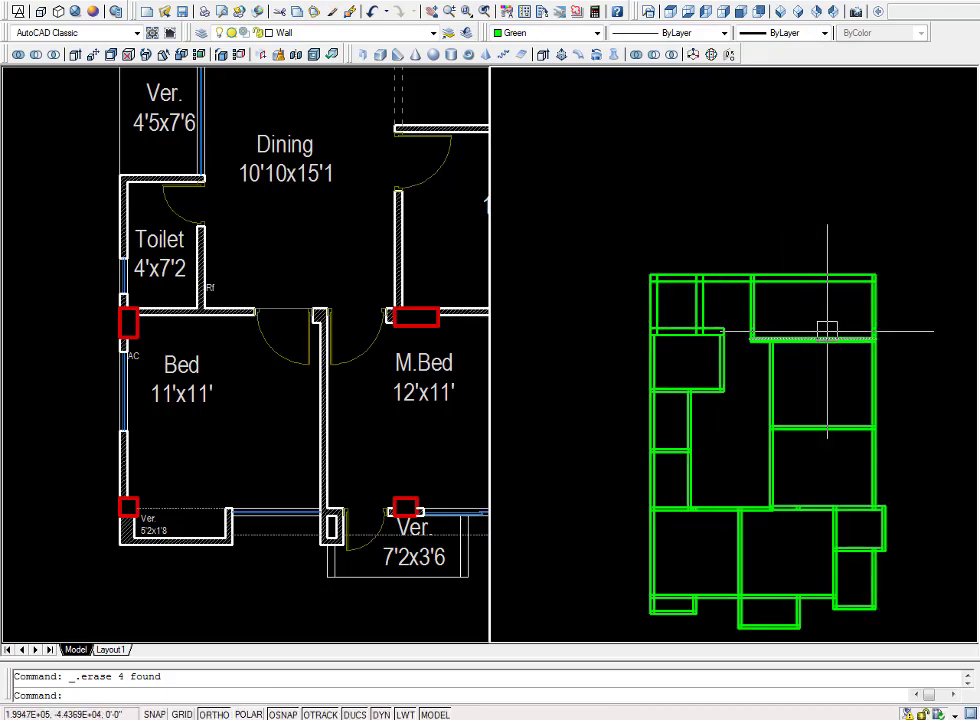
{"action": "scroll", "coordinate": [710, 338], "scroll_direction": "down", "scroll_amount": 3}
{"action": "scroll", "coordinate": [790, 416], "scroll_direction": "up", "scroll_amount": 2}
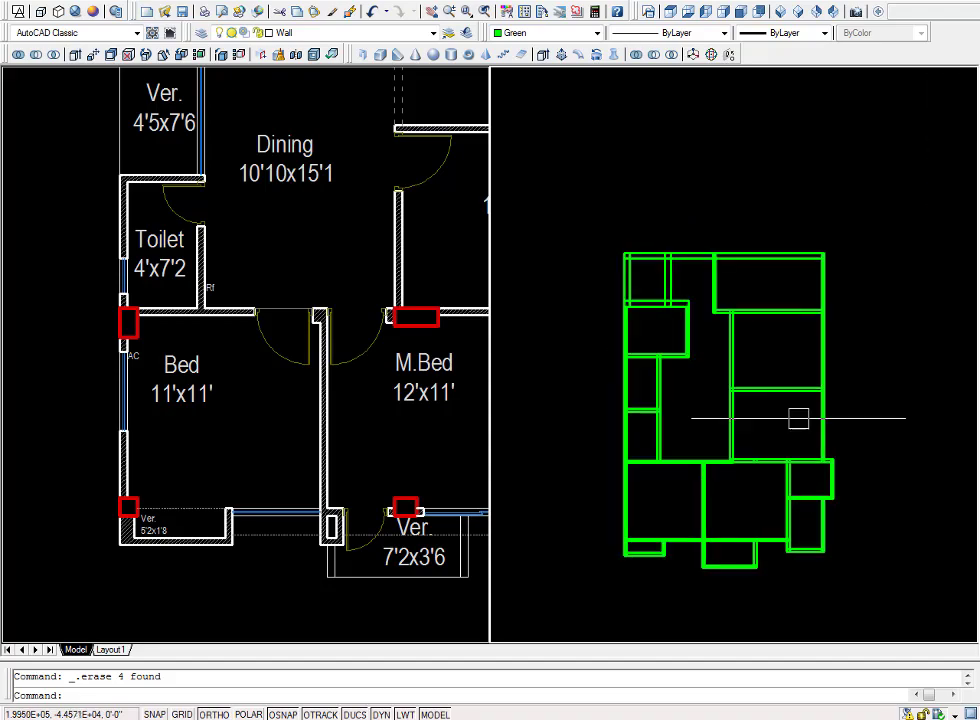
{"action": "scroll", "coordinate": [698, 464], "scroll_direction": "down", "scroll_amount": 3}
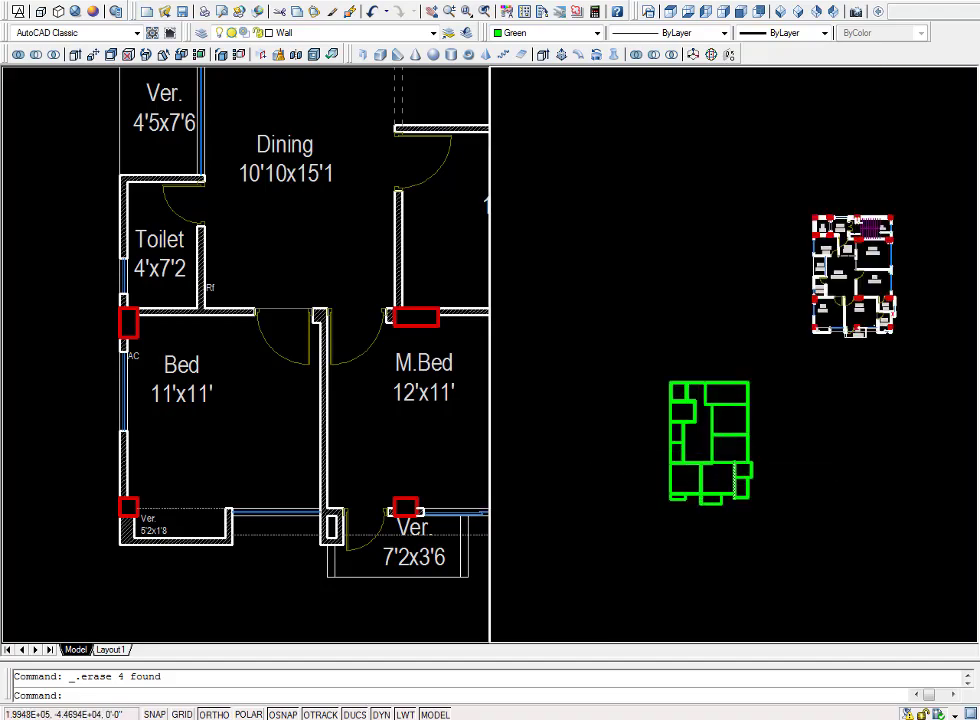
{"action": "scroll", "coordinate": [853, 280], "scroll_direction": "up", "scroll_amount": 3}
{"action": "scroll", "coordinate": [790, 340], "scroll_direction": "up", "scroll_amount": 1}
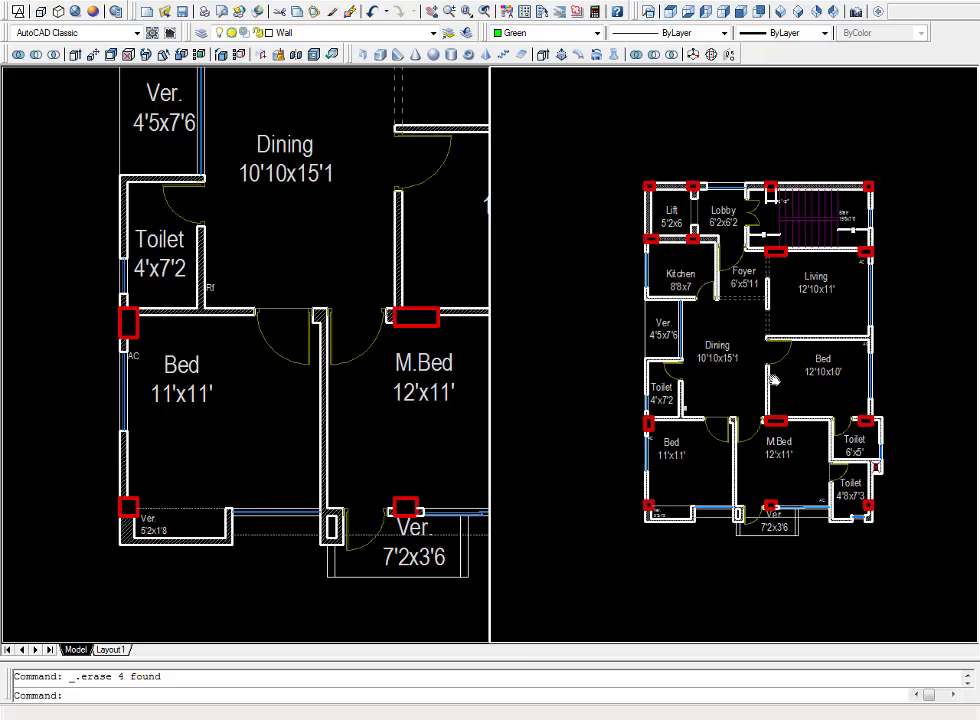
{"action": "scroll", "coordinate": [768, 380], "scroll_direction": "up", "scroll_amount": 1}
{"action": "middle_click_drag", "start_coordinate": [772, 377], "coordinate": [764, 379]}
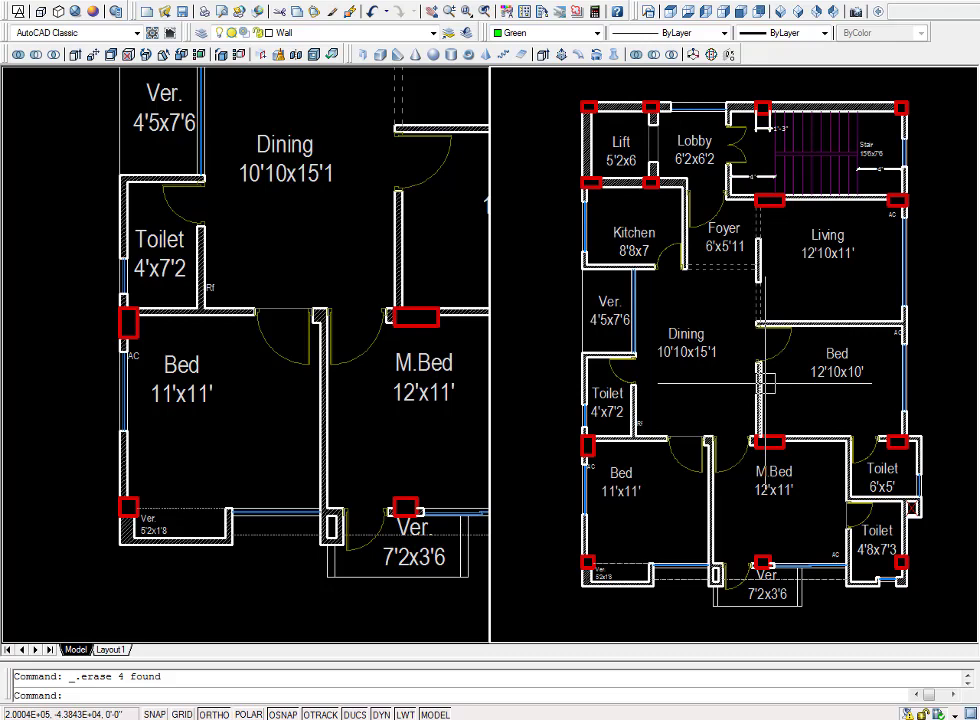
{"action": "scroll", "coordinate": [615, 135], "scroll_direction": "up", "scroll_amount": 4}
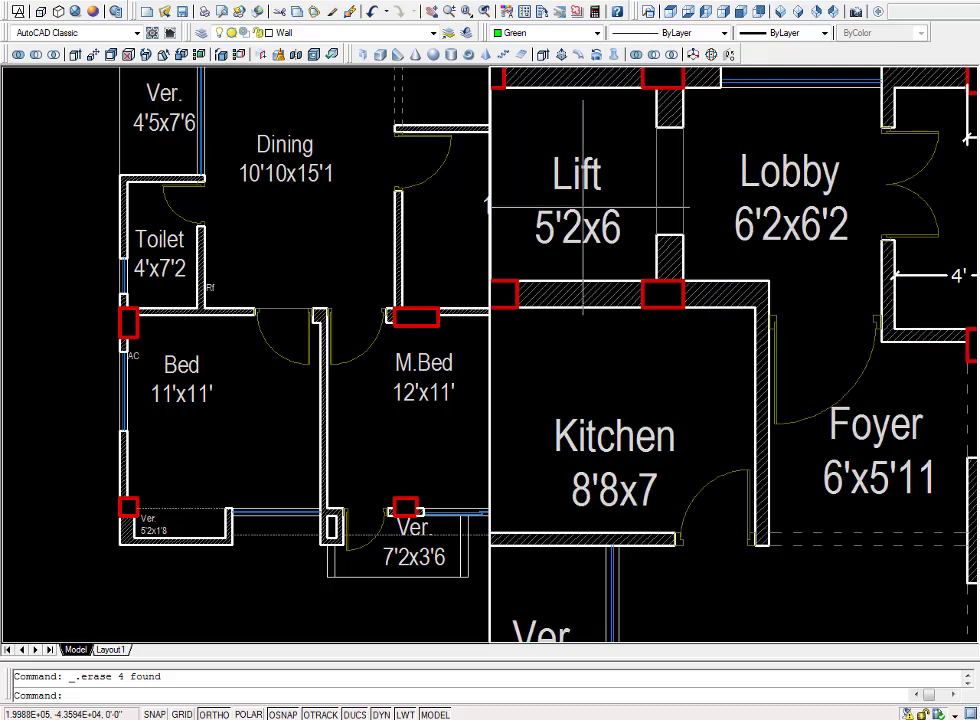
{"action": "scroll", "coordinate": [640, 190], "scroll_direction": "up", "scroll_amount": 1}
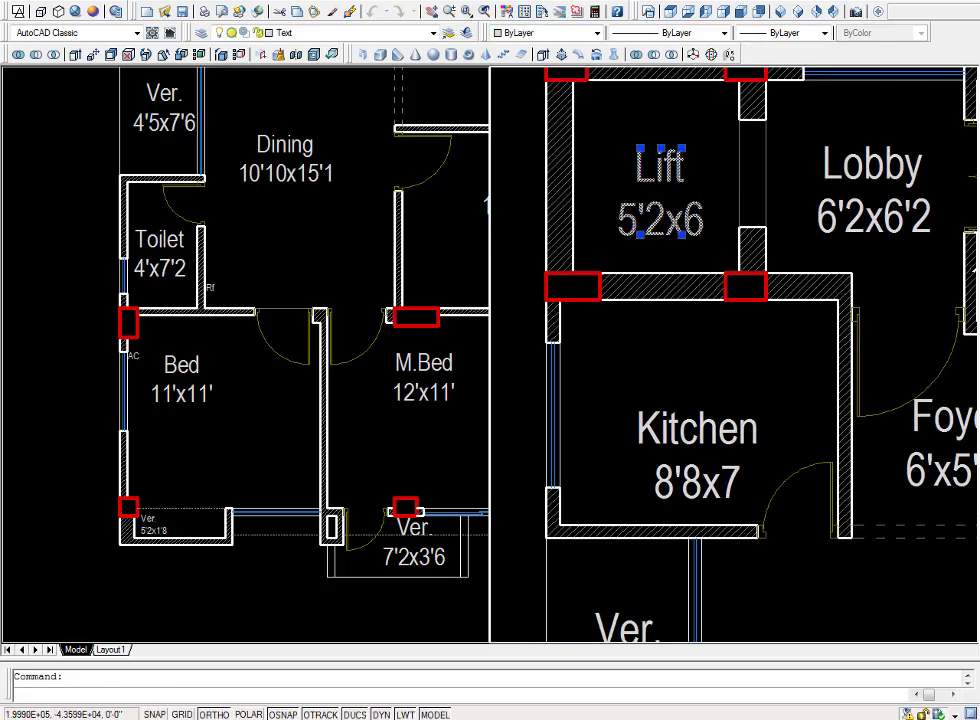
{"action": "double_click", "coordinate": [660, 165]}
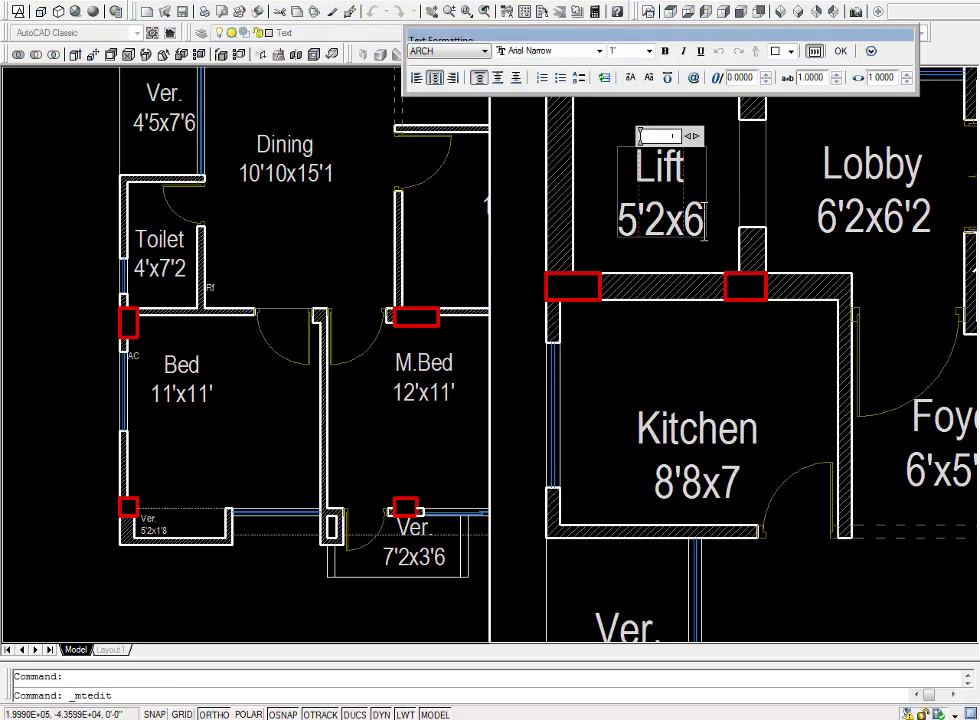
{"action": "type", "text": "'"}
{"action": "left_click", "coordinate": [711, 278]}
{"action": "scroll", "coordinate": [740, 274], "scroll_direction": "down", "scroll_amount": 2}
{"action": "scroll", "coordinate": [740, 274], "scroll_direction": "down", "scroll_amount": 4}
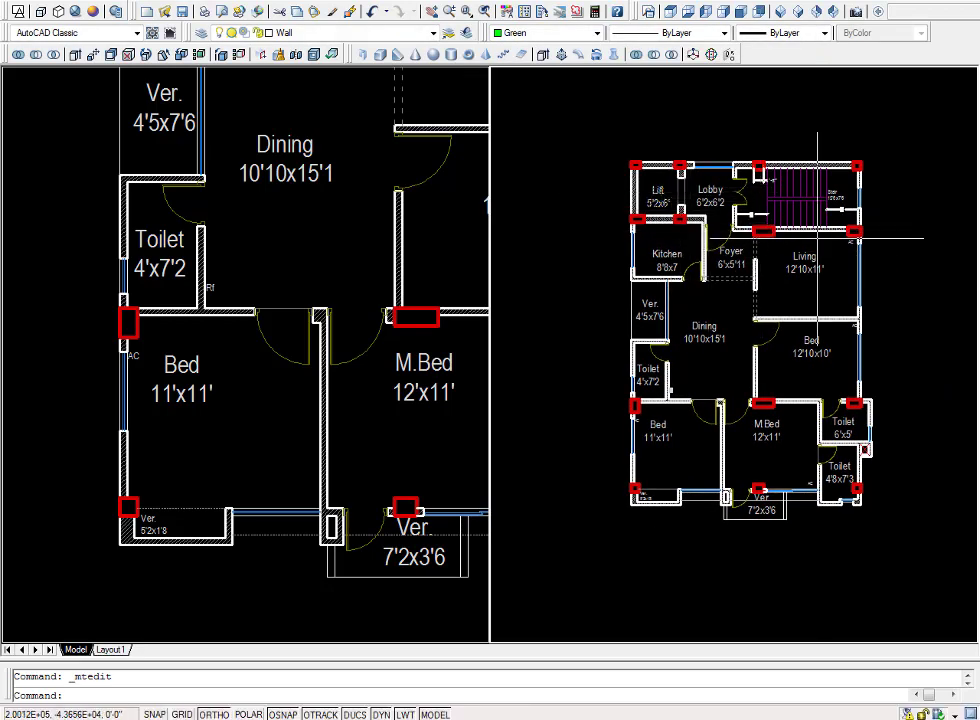
{"action": "scroll", "coordinate": [773, 330], "scroll_direction": "down", "scroll_amount": 2}
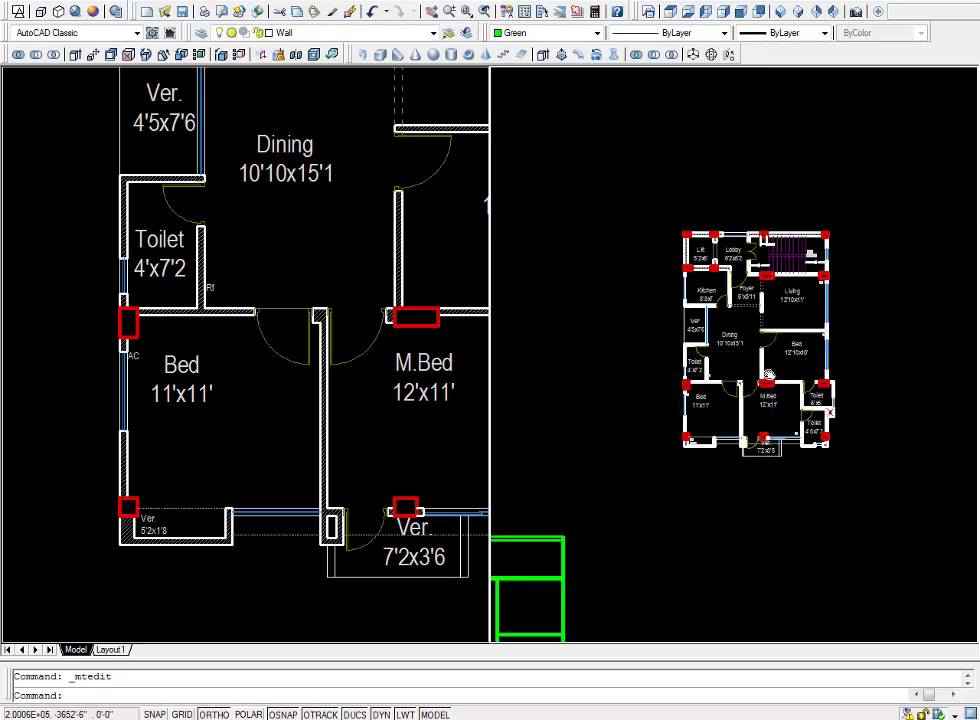
{"action": "middle_click_drag", "start_coordinate": [768, 345], "coordinate": [768, 374]}
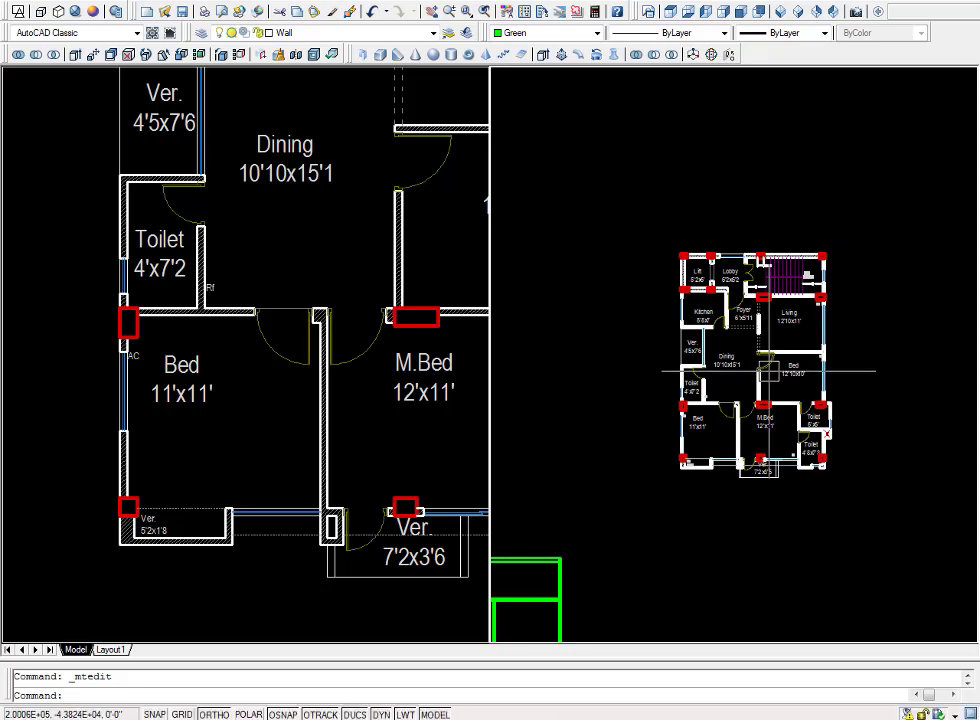